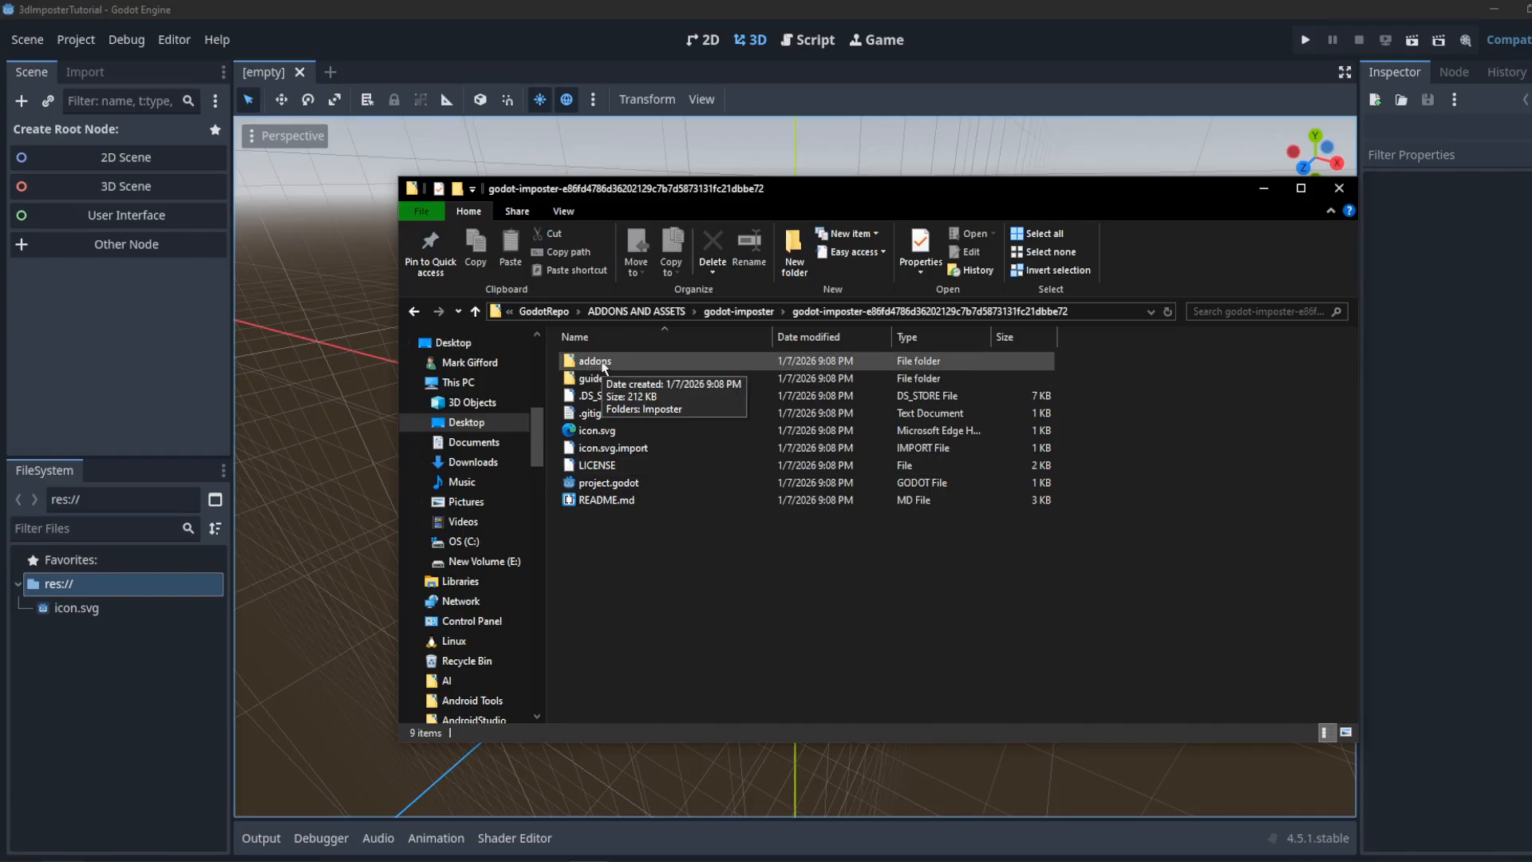
- Copy the addons folder from the extracted godot-imposter download into the project's res:// root
drag(603, 366, 57, 589)
click(294, 606)
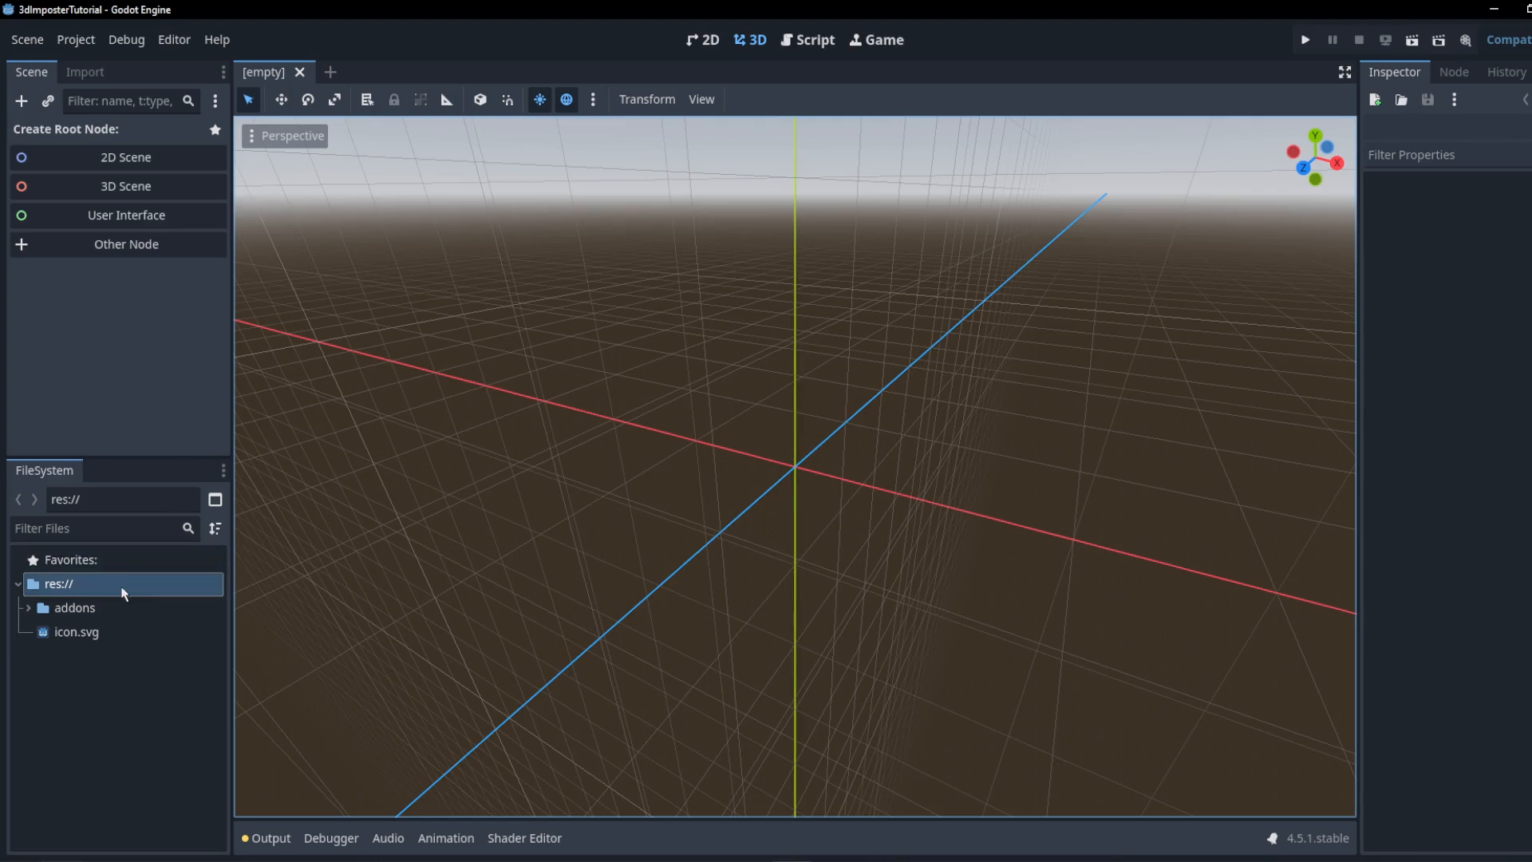
- Enable the GodotImposter plugin in the project settings and close them
click(82, 46)
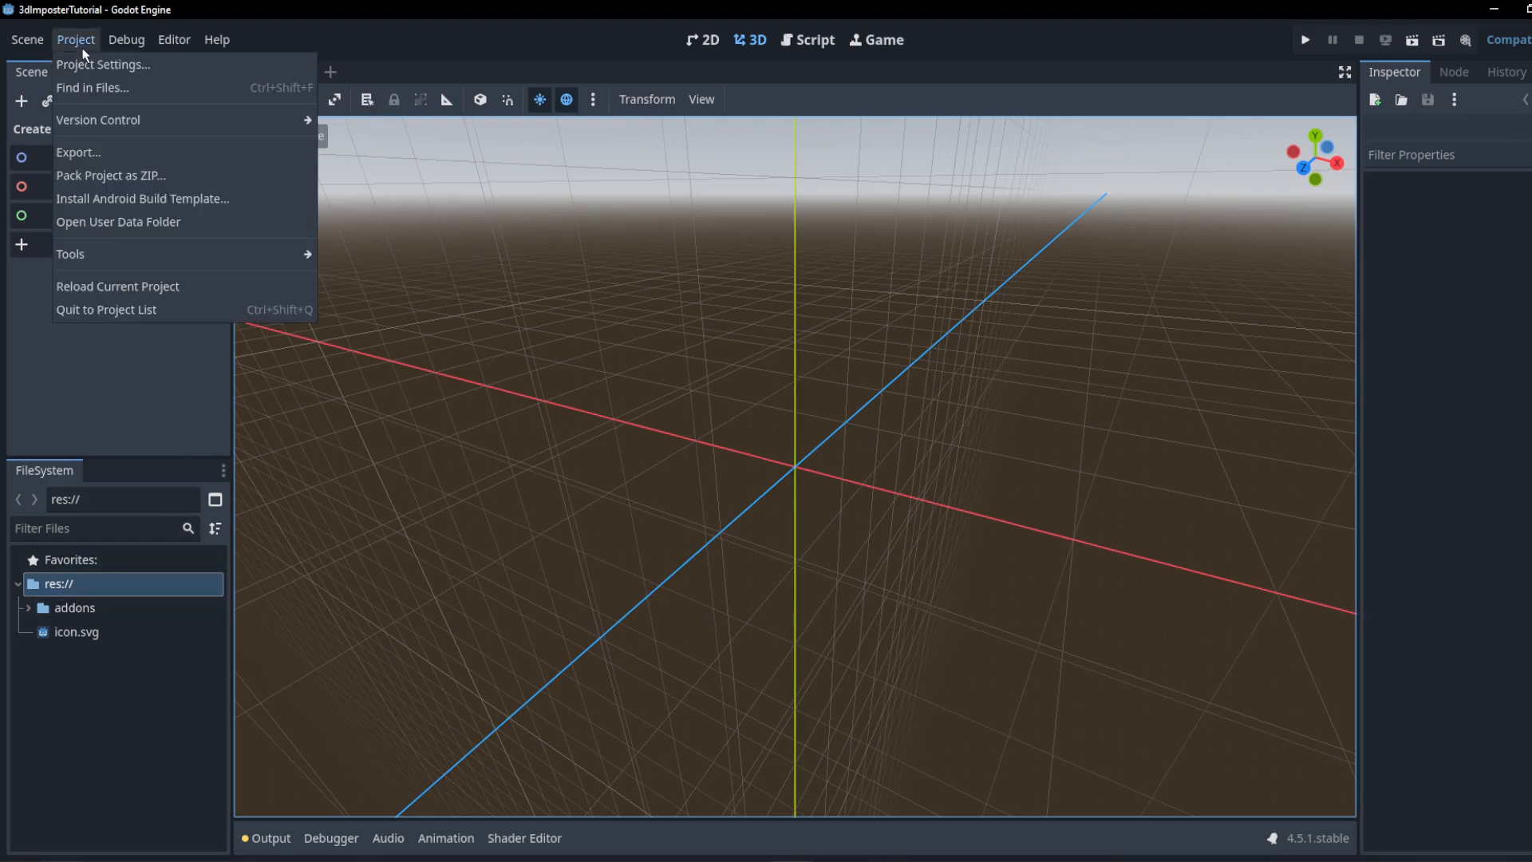
click(86, 63)
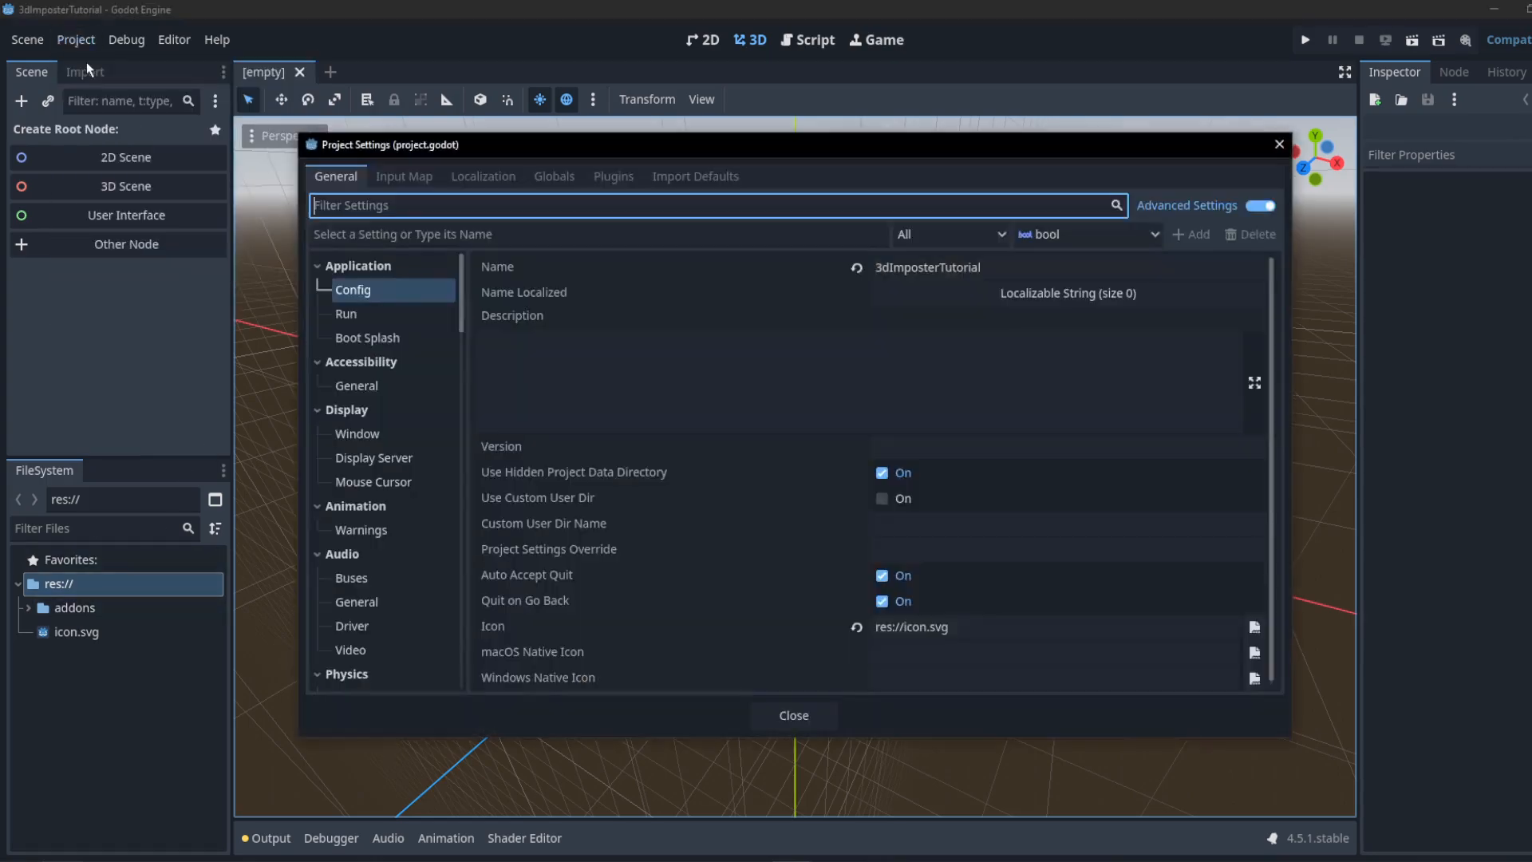
click(629, 179)
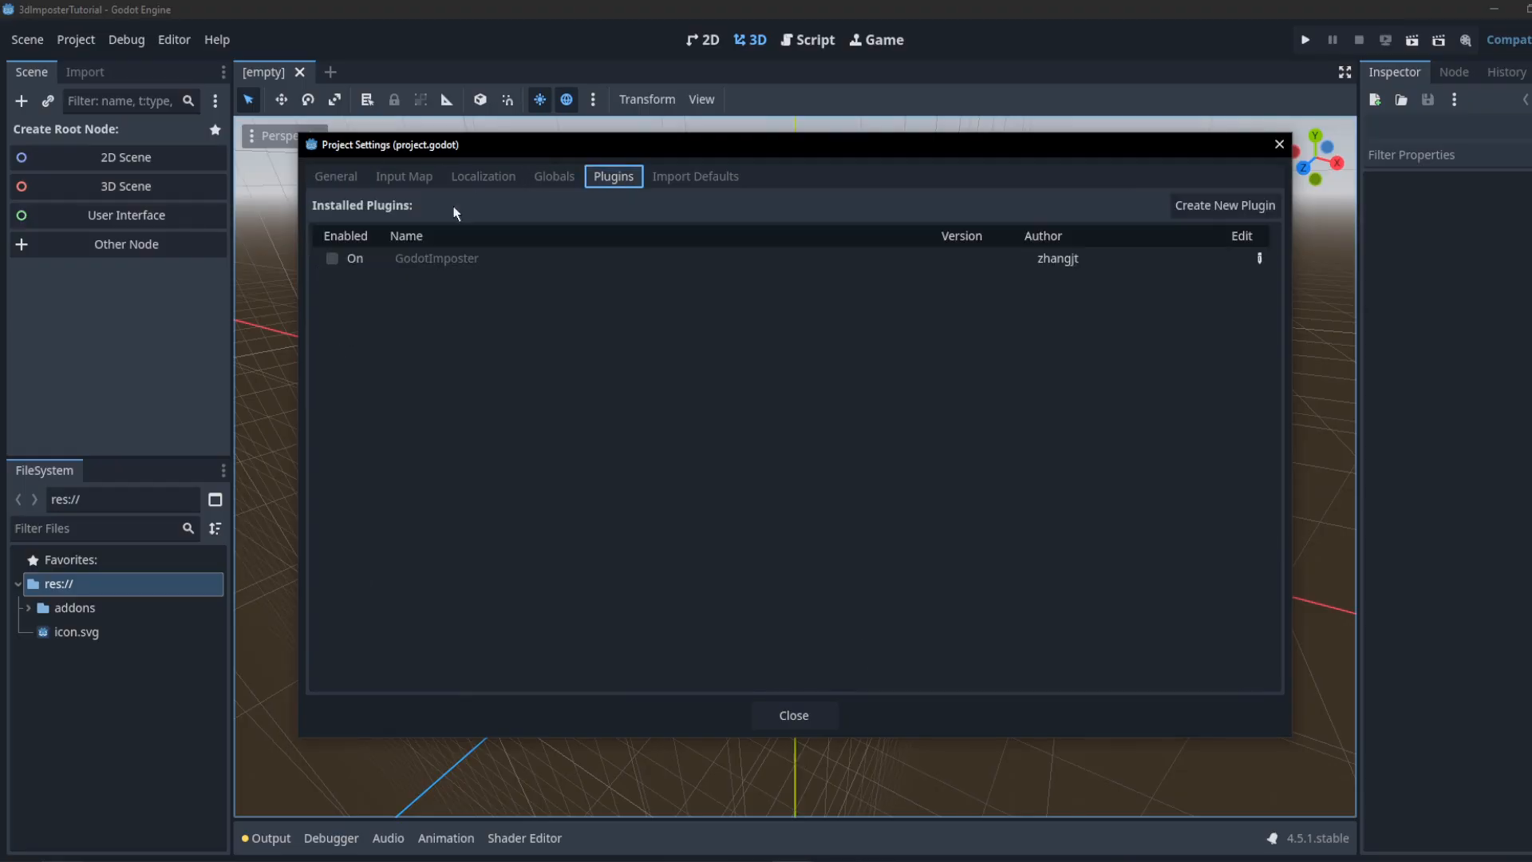
click(342, 258)
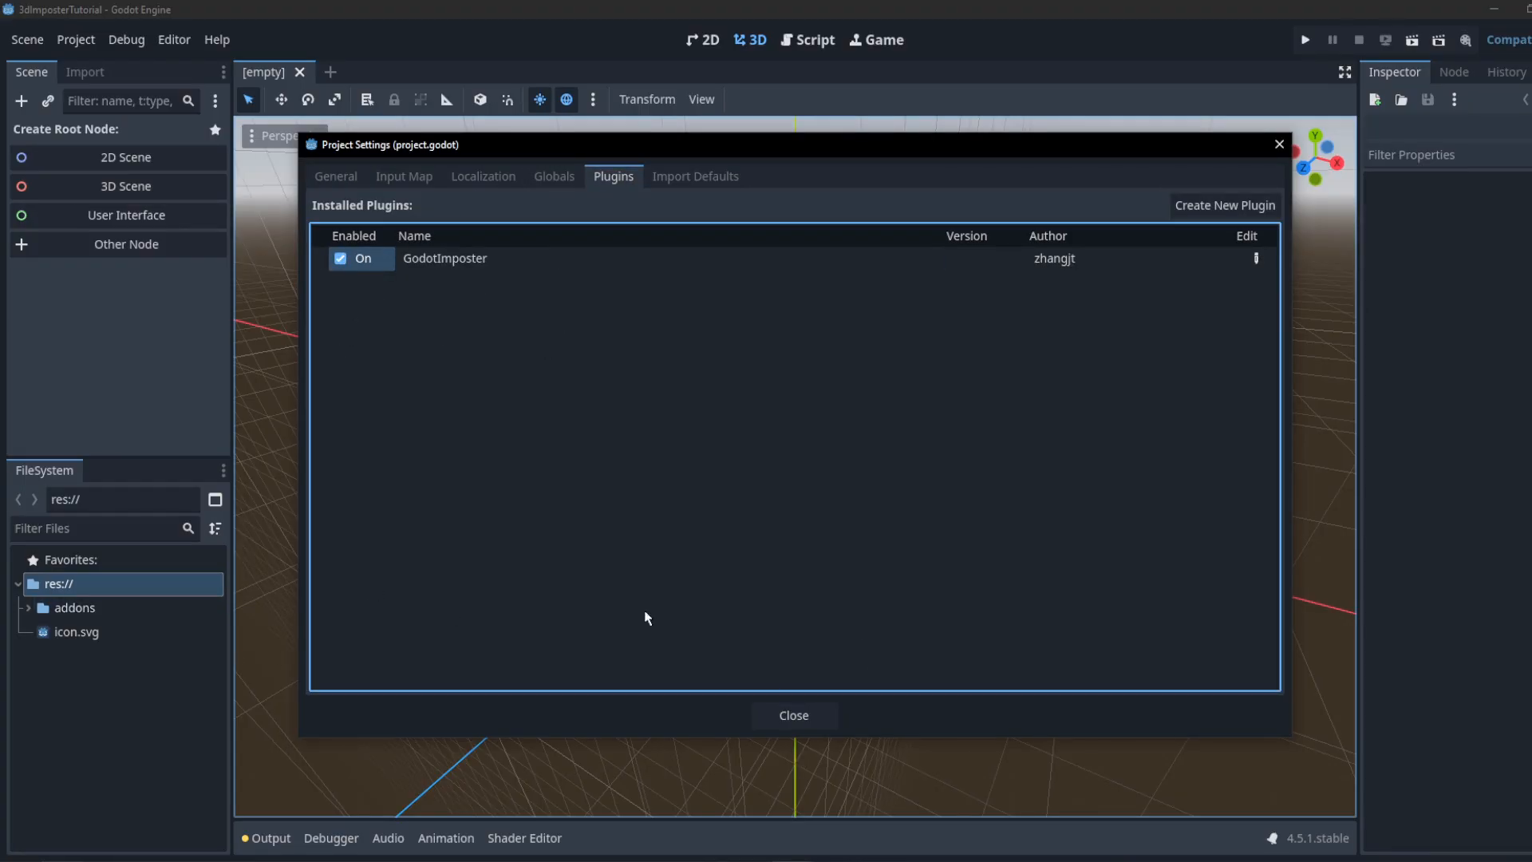
click(807, 716)
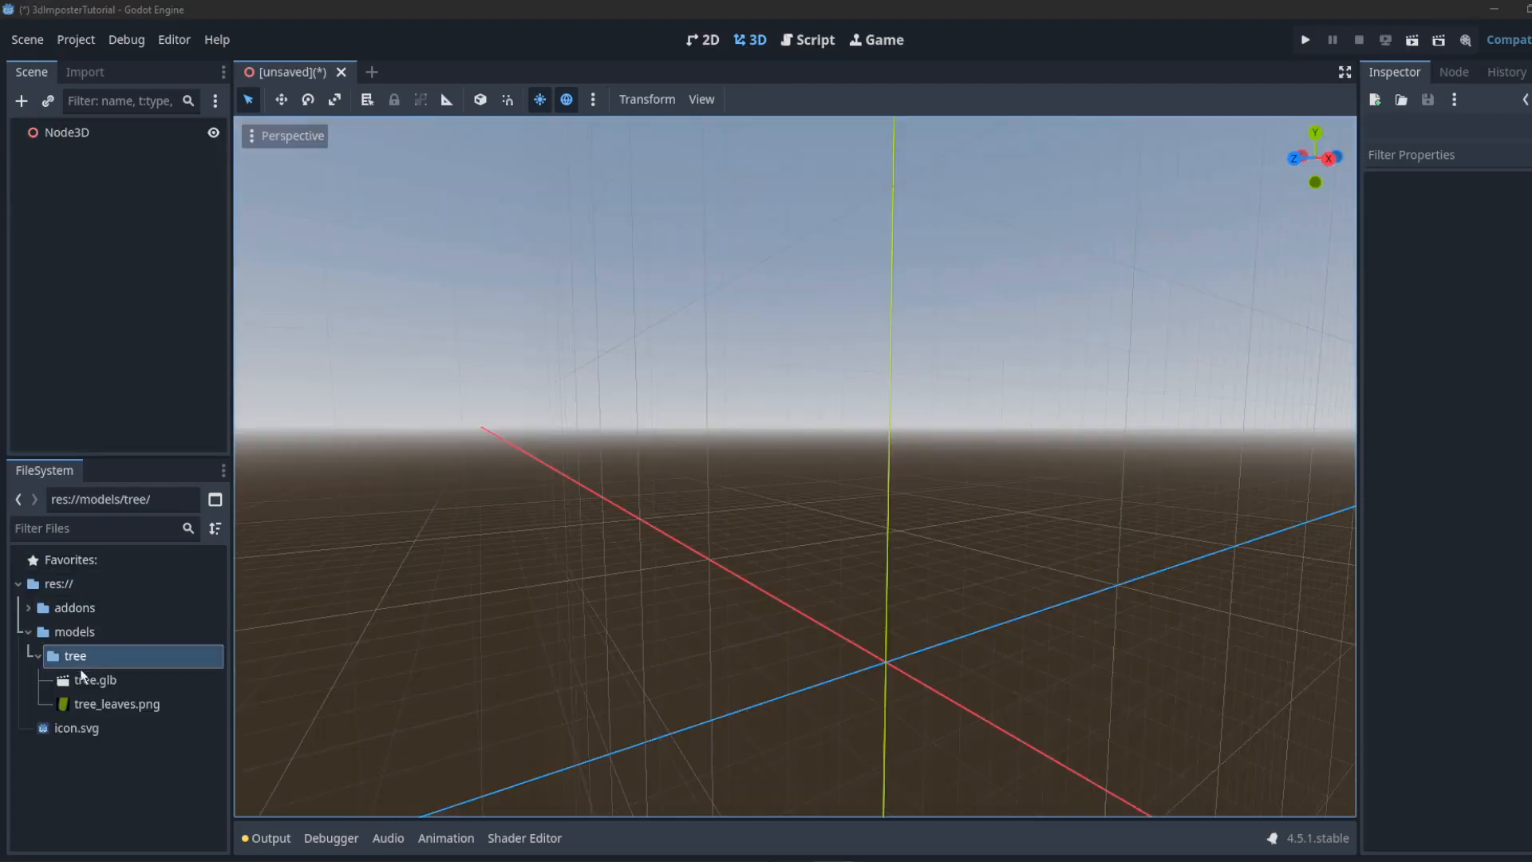
- Place an instance of tree.glb in the 3D scene near the origin, under the Node3D root
drag(80, 676, 826, 731)
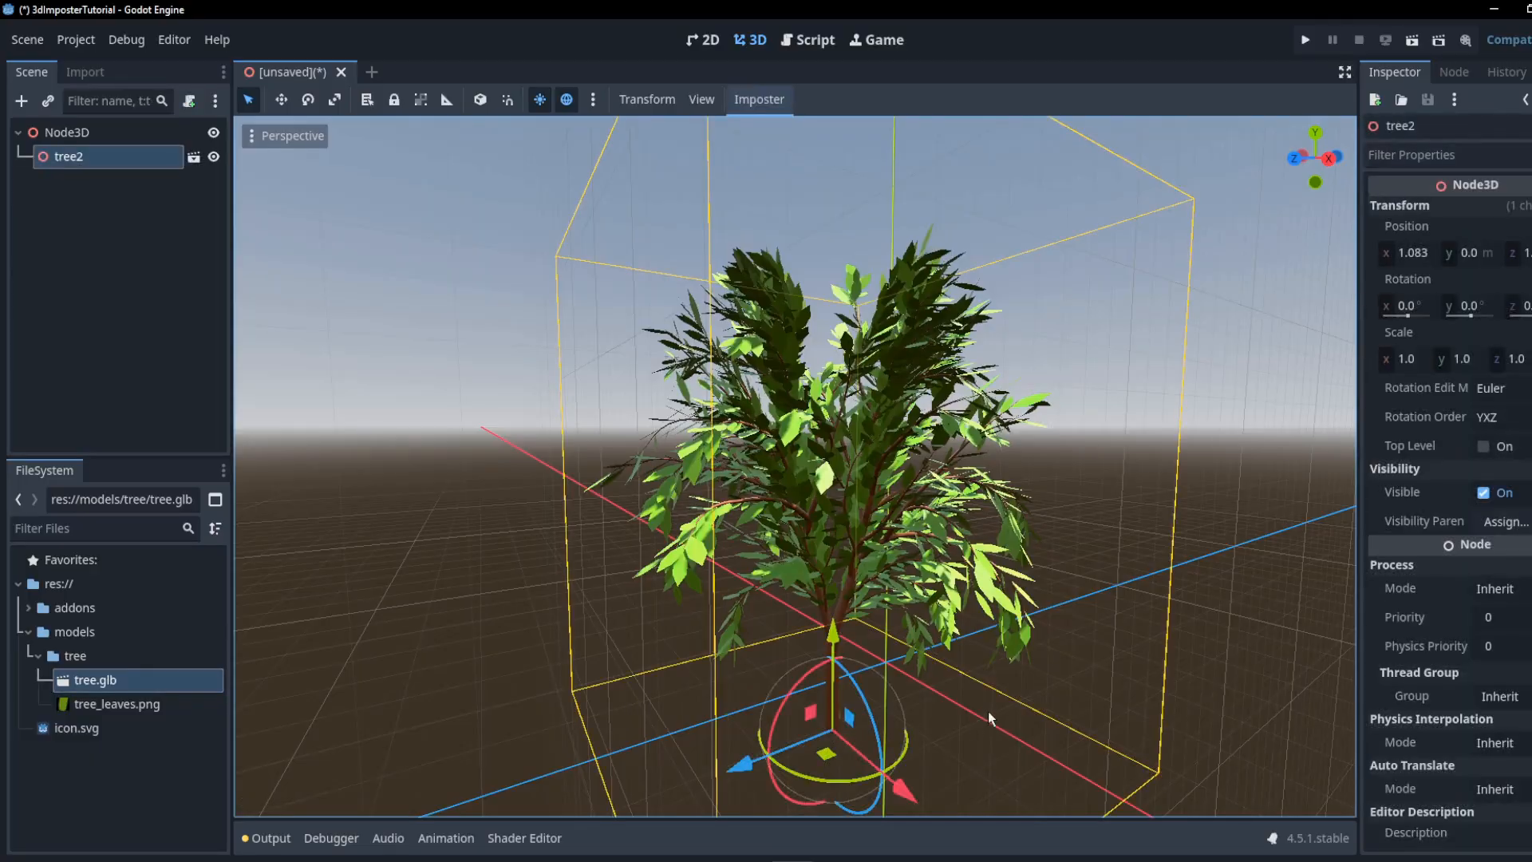
middle_drag(826, 730, 297, 130)
scroll(704, 705, up, 6)
scroll(680, 705, down, 2)
- Examine the tree's mesh density in wireframe display and return the viewport to normal display
click(266, 137)
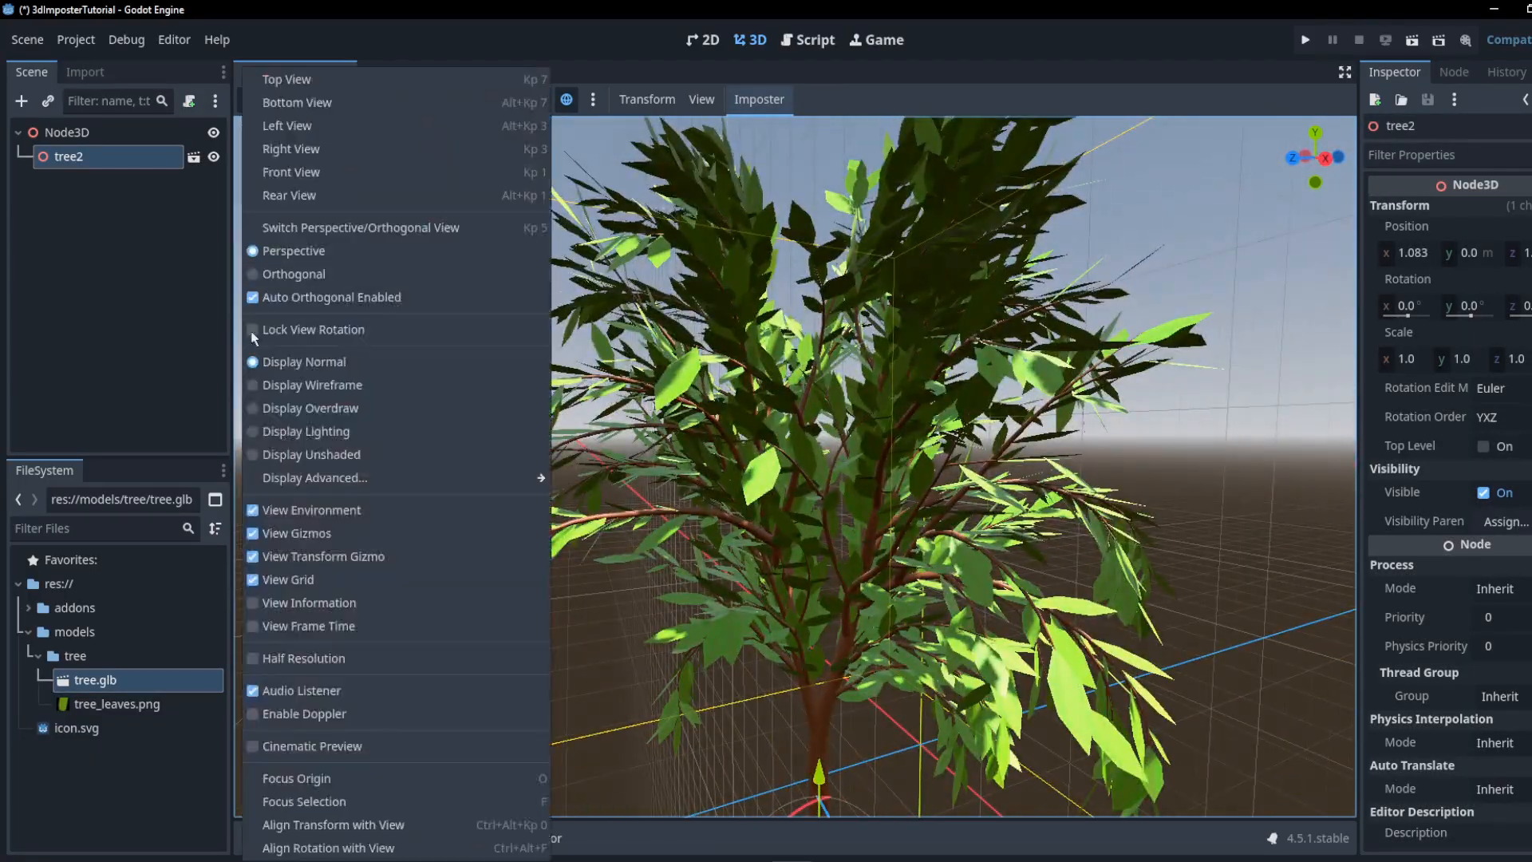
click(286, 386)
scroll(859, 620, up, 7)
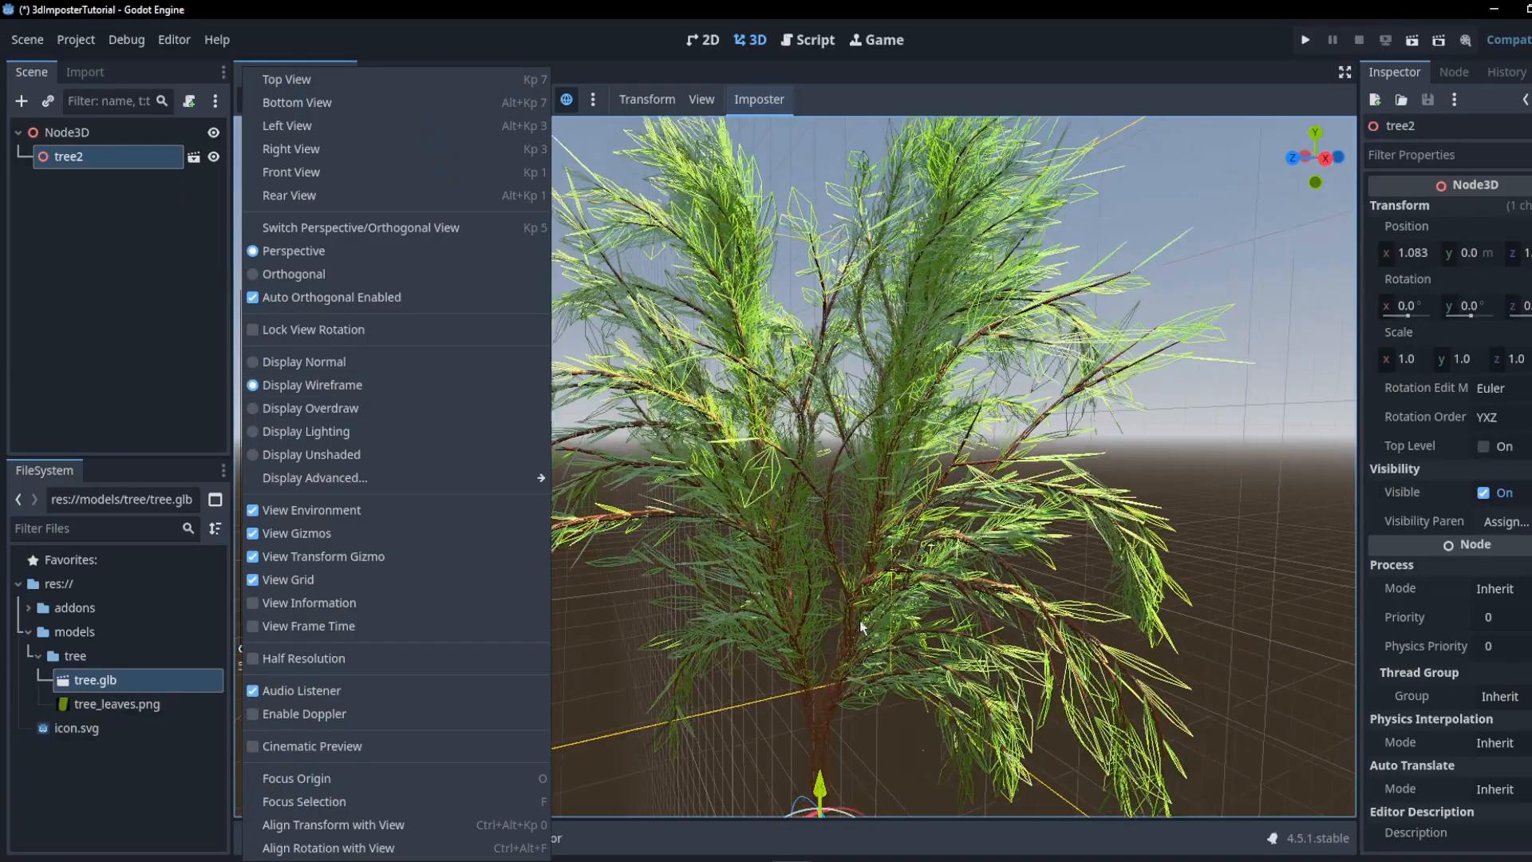
scroll(862, 621, down, 4)
middle_drag(884, 630, 983, 641)
scroll(988, 642, down, 5)
scroll(987, 640, down, 2)
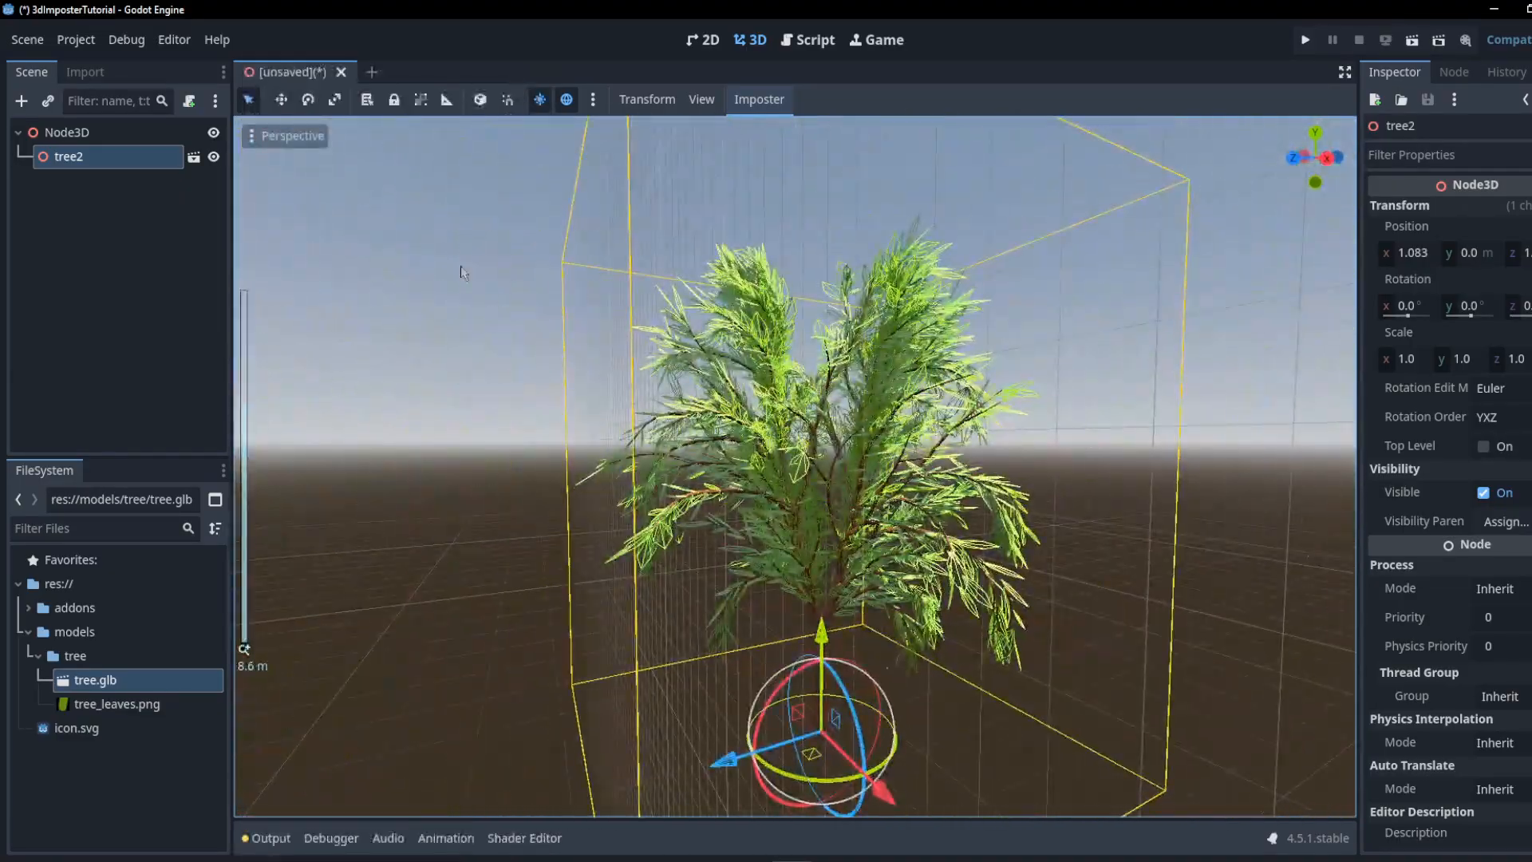
click(253, 136)
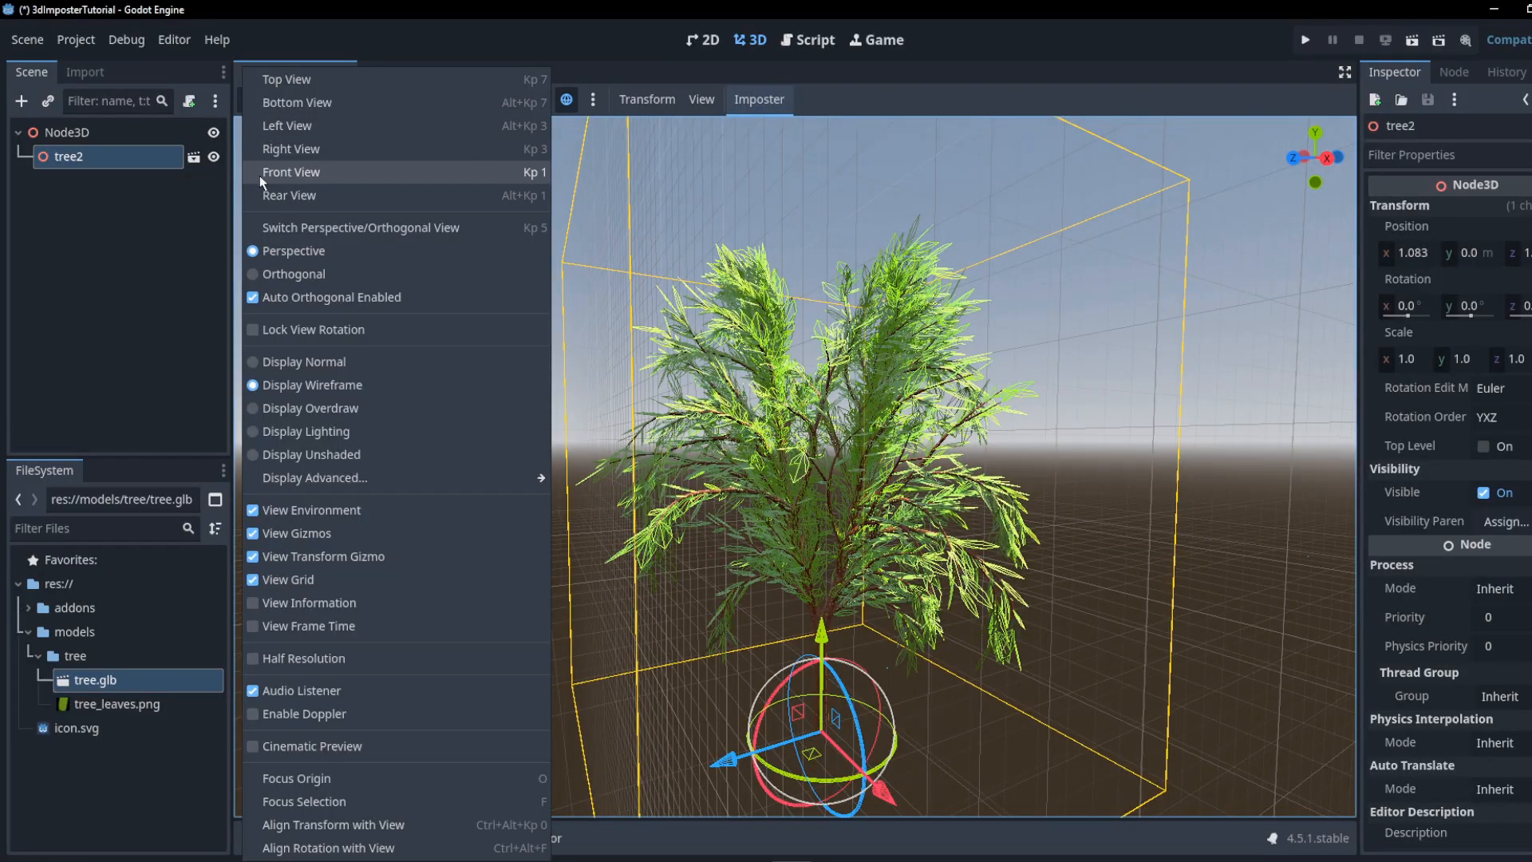
click(258, 361)
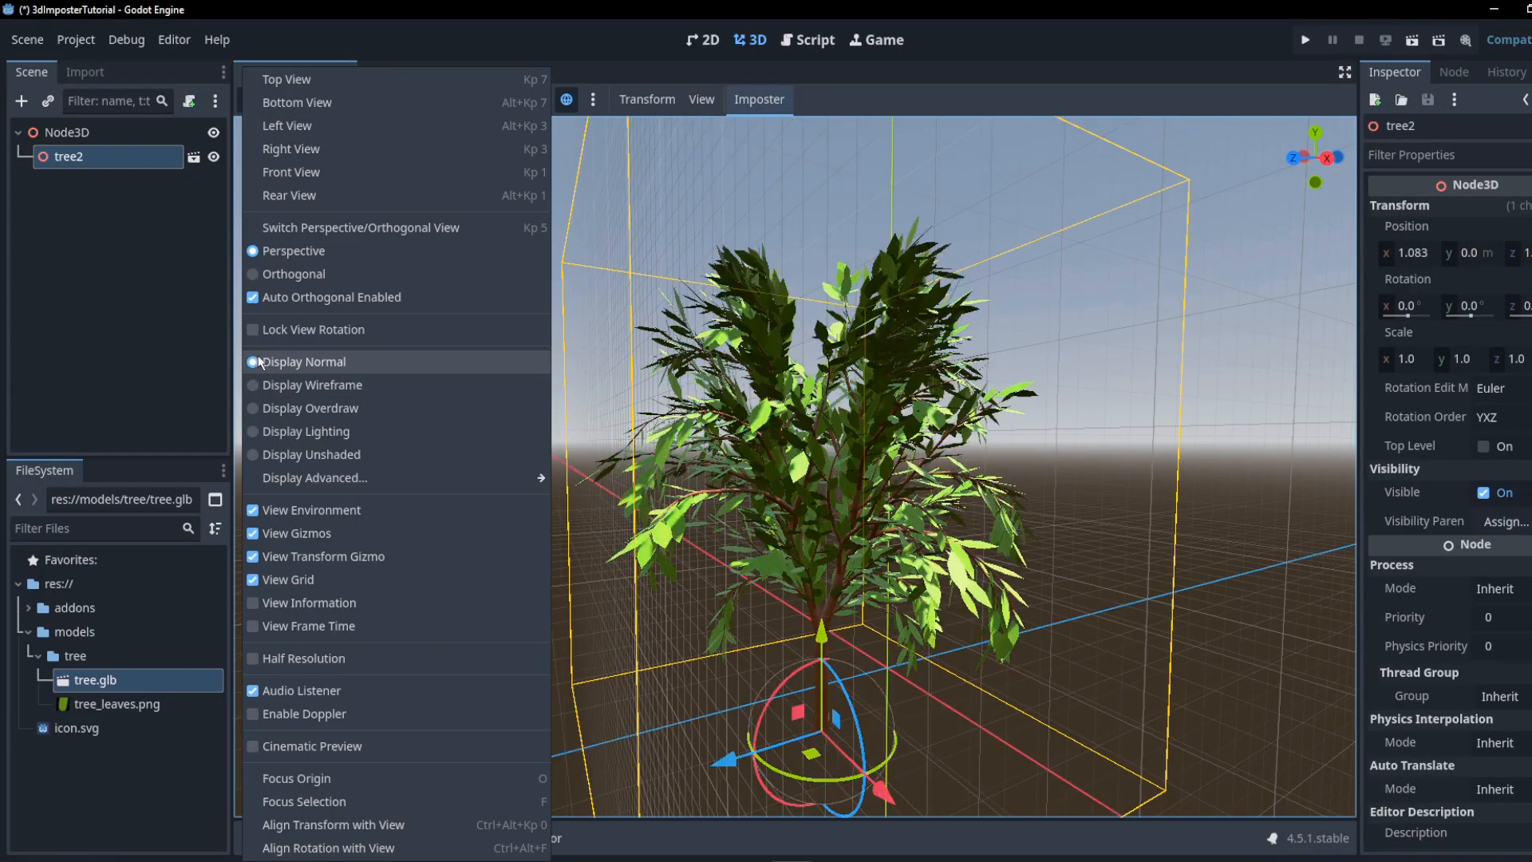
click(1014, 311)
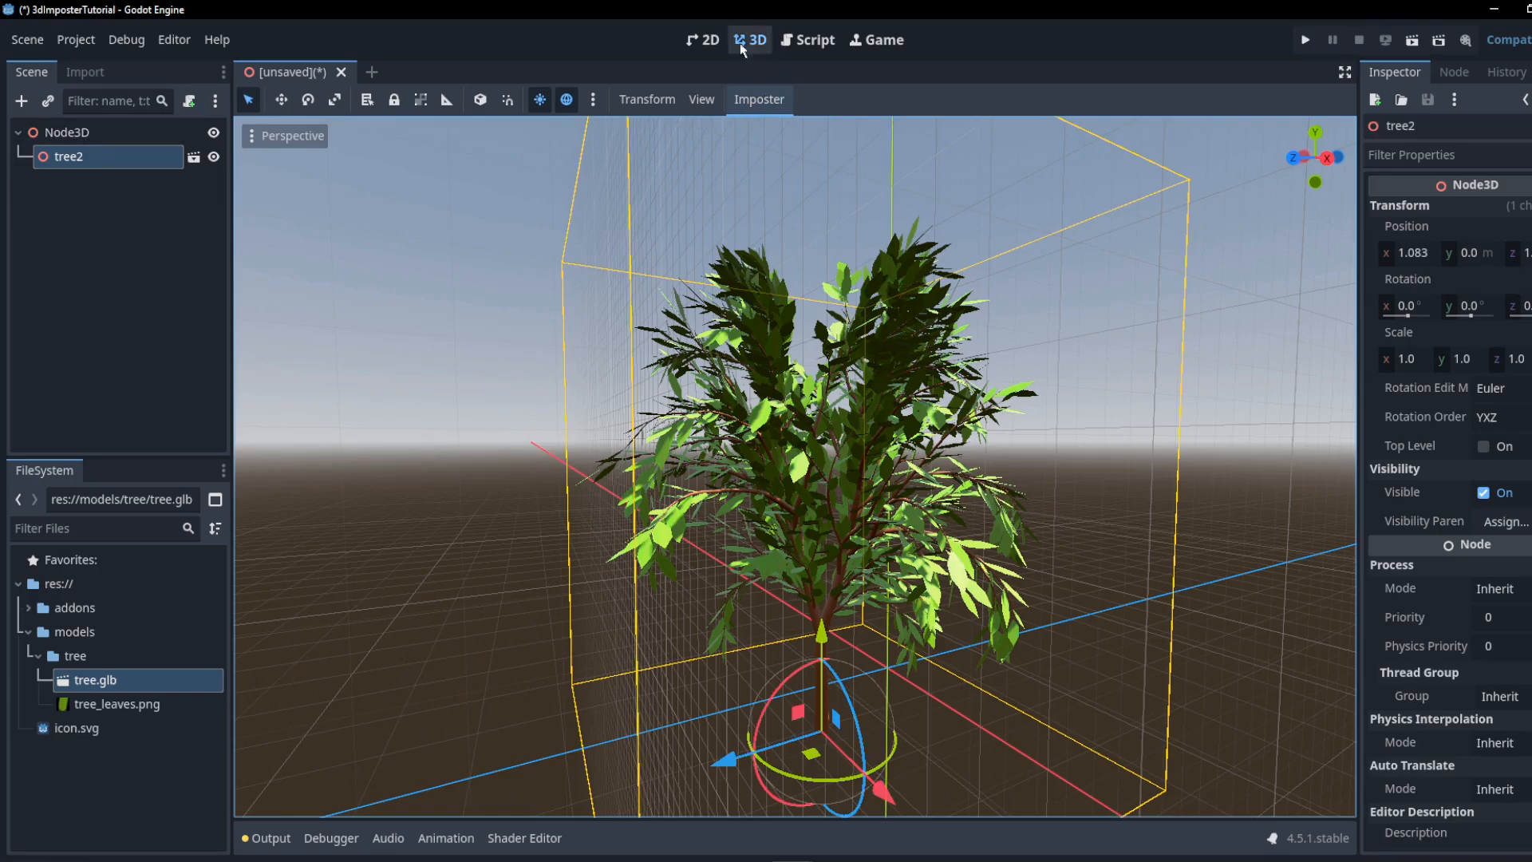
click(767, 102)
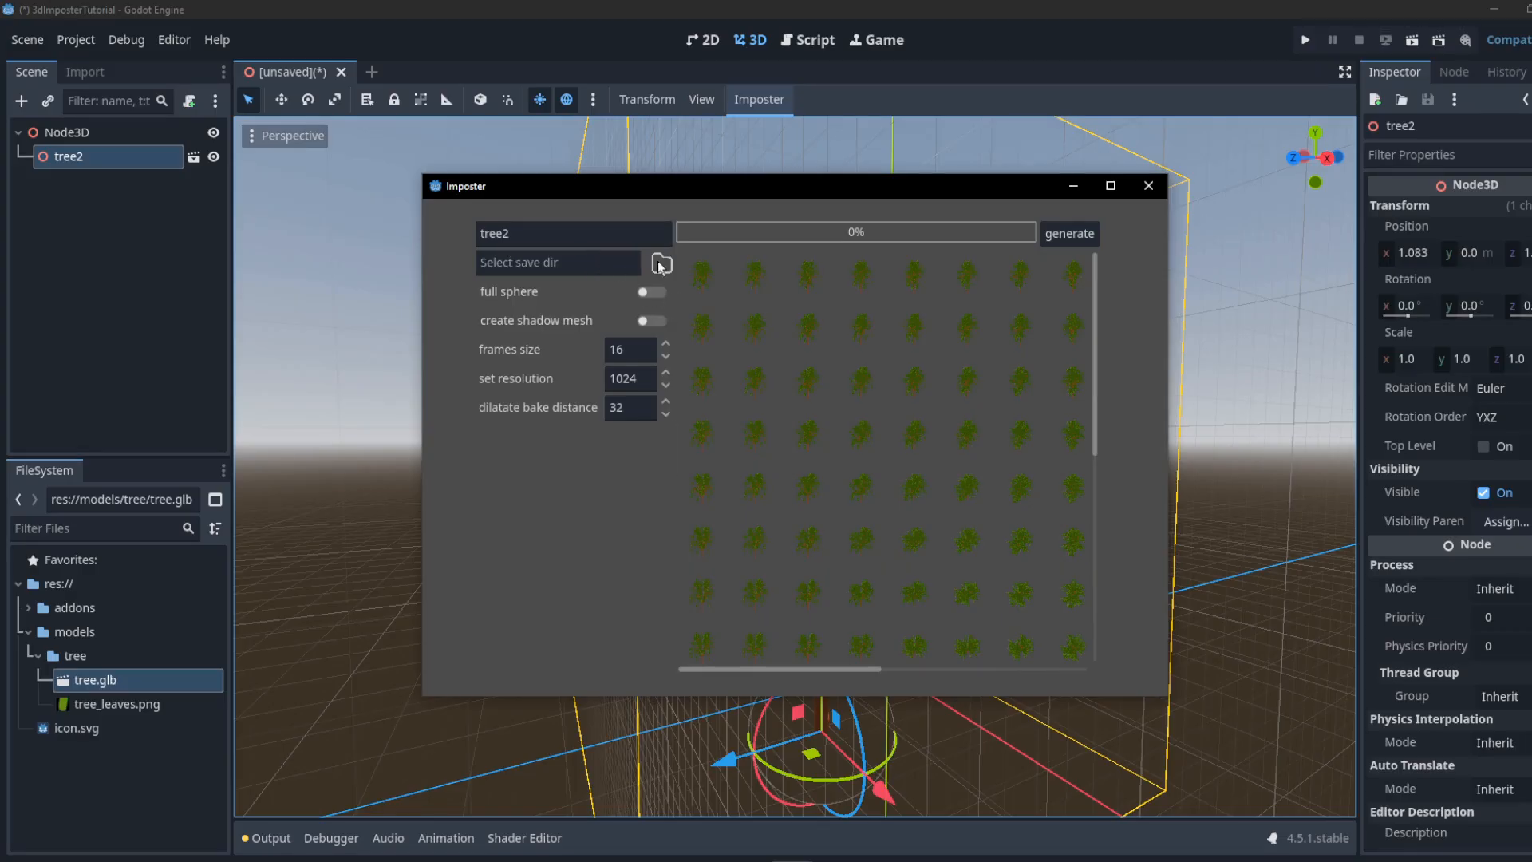
click(1148, 185)
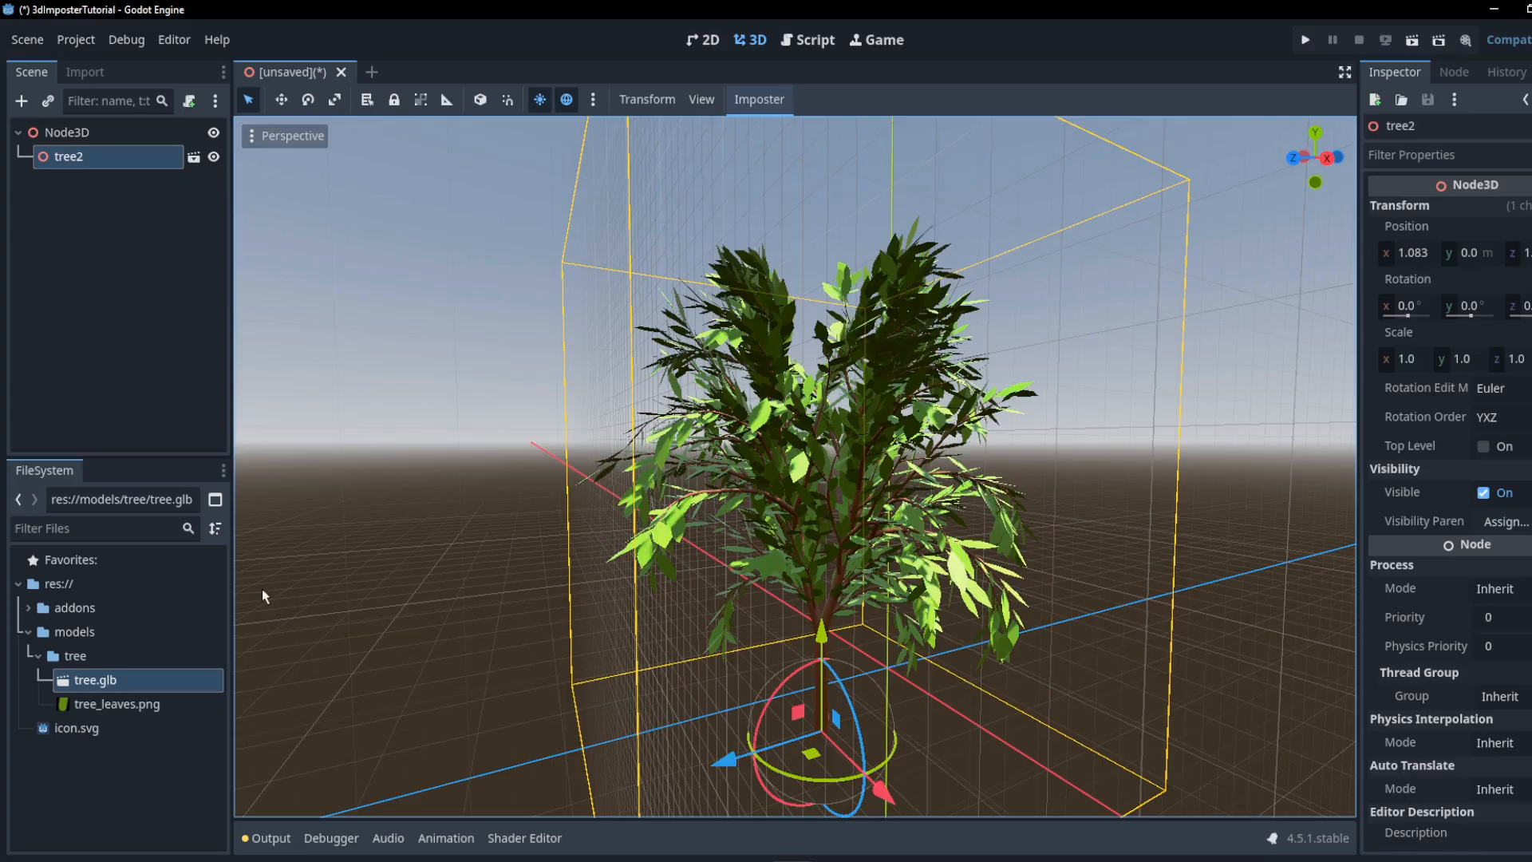
click(70, 631)
right_click(70, 630)
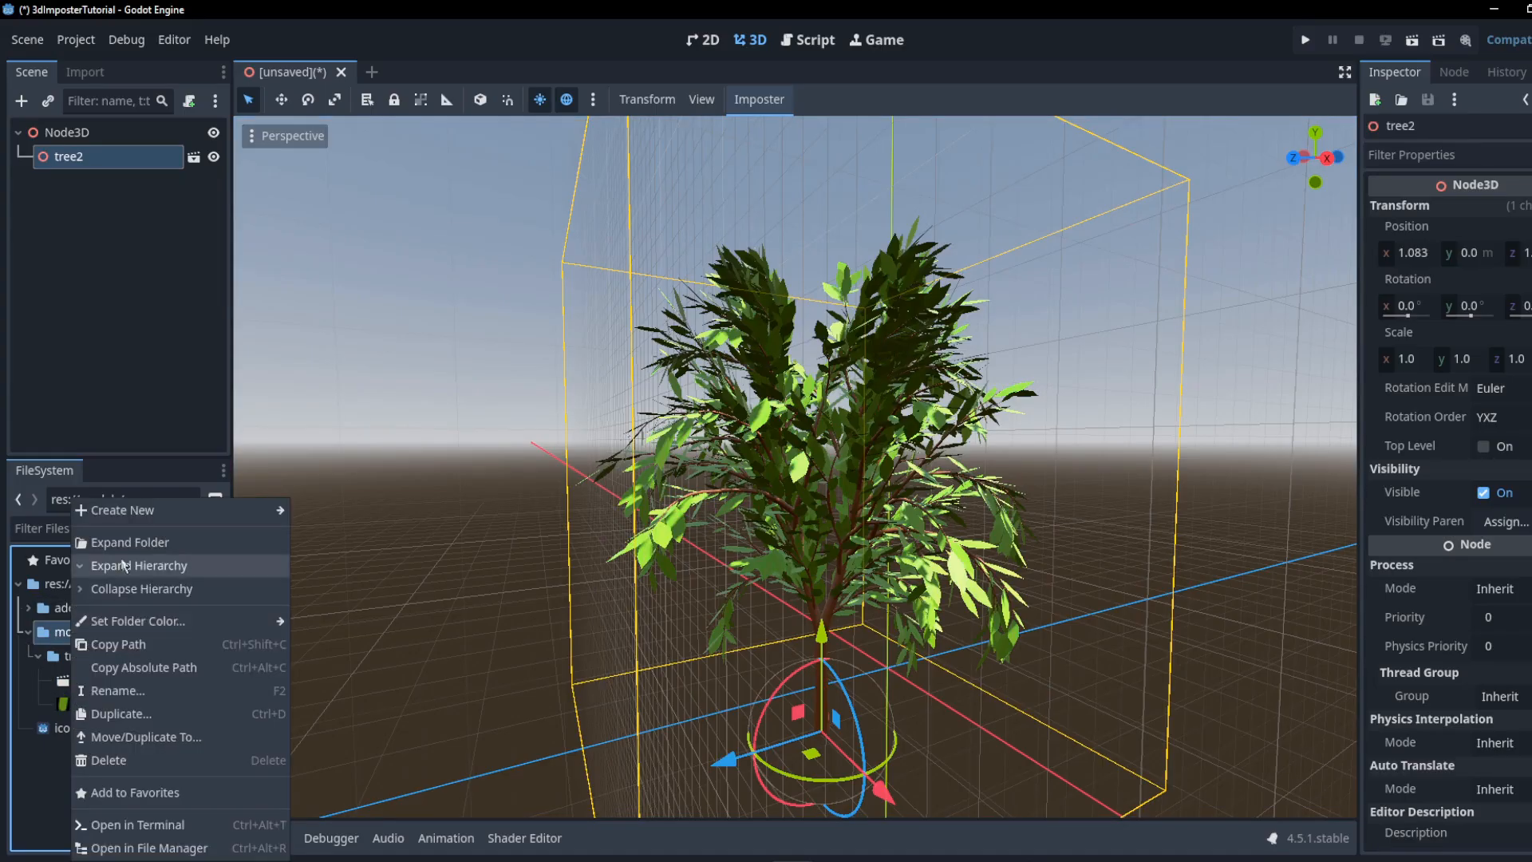
mouse_move(139, 514)
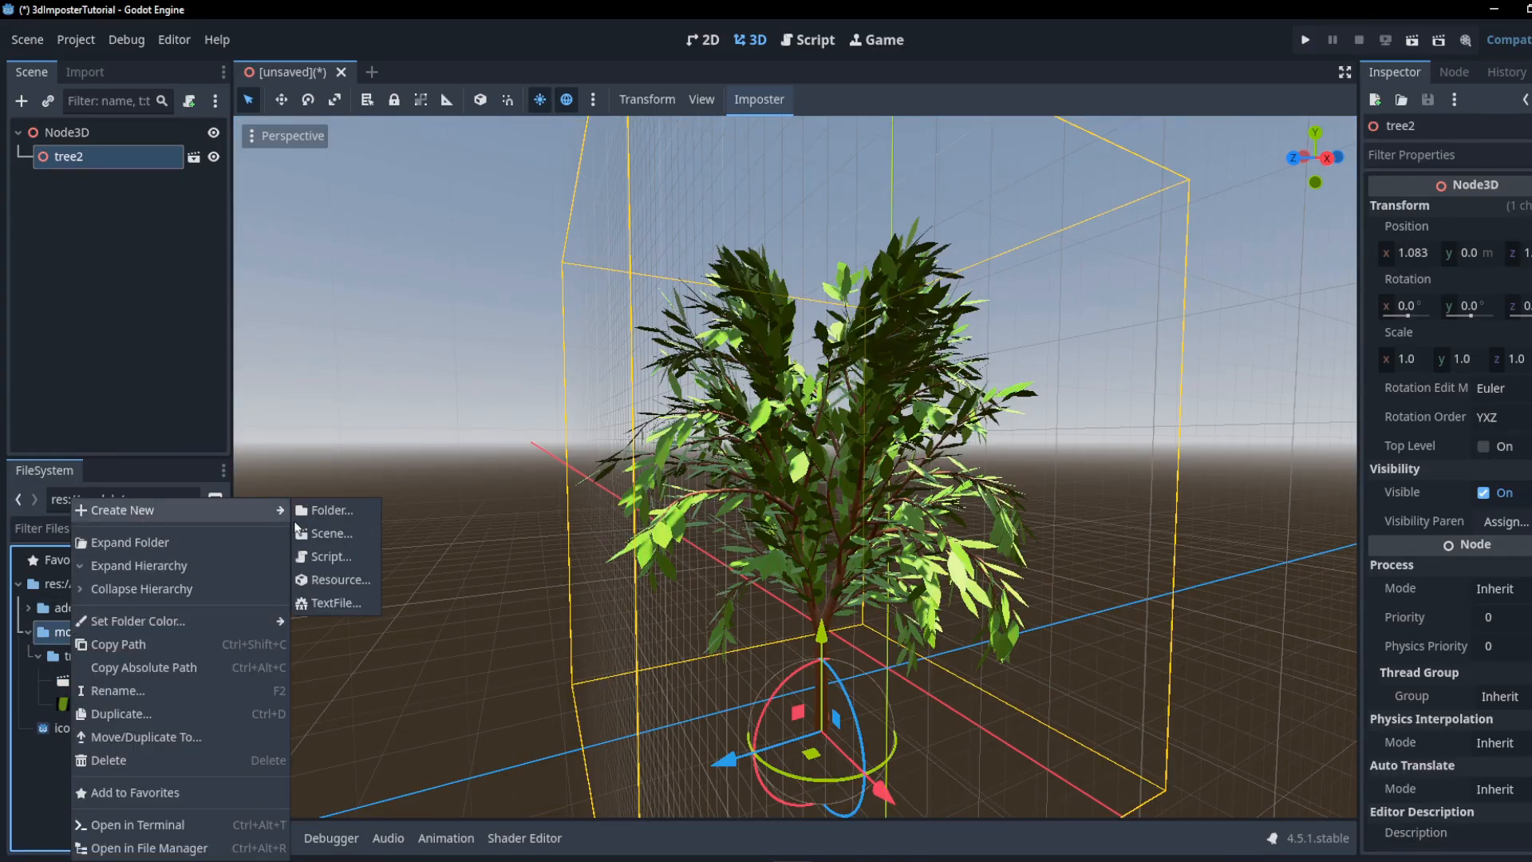
click(327, 517)
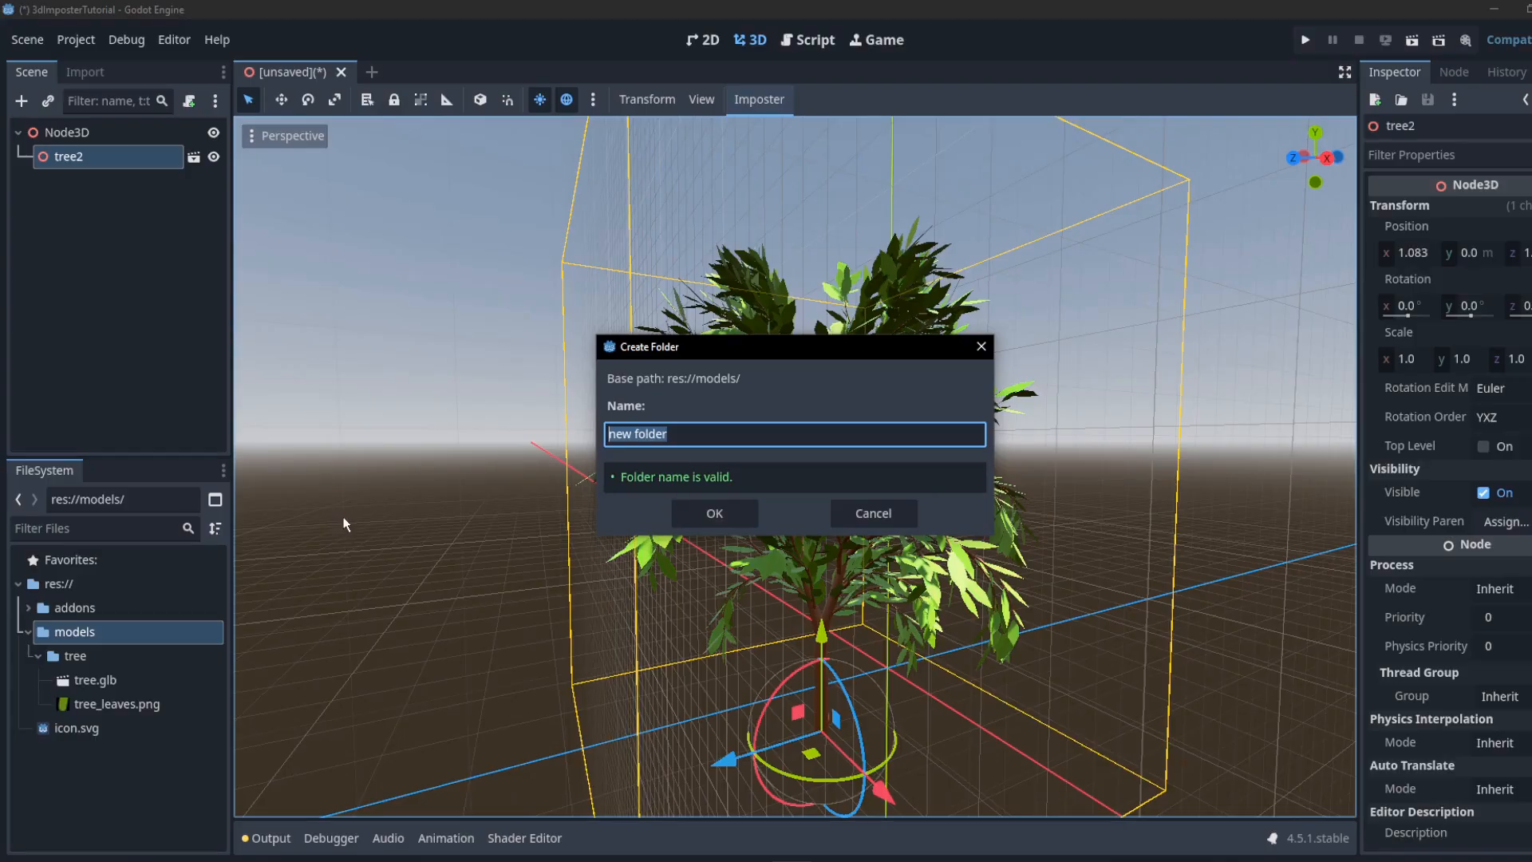
text(im)
key(BackSpace)
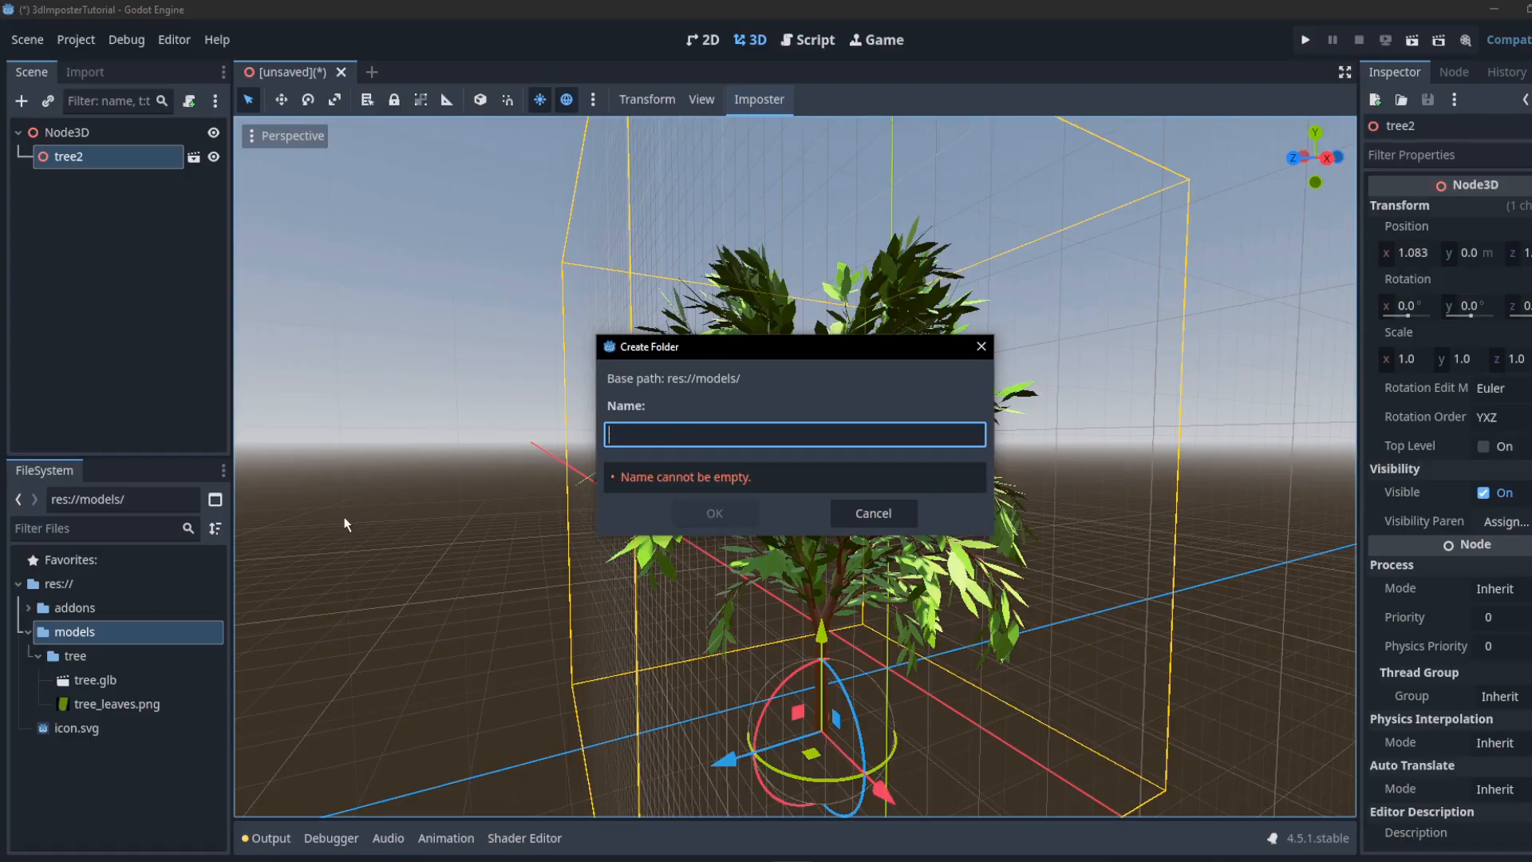
click(874, 513)
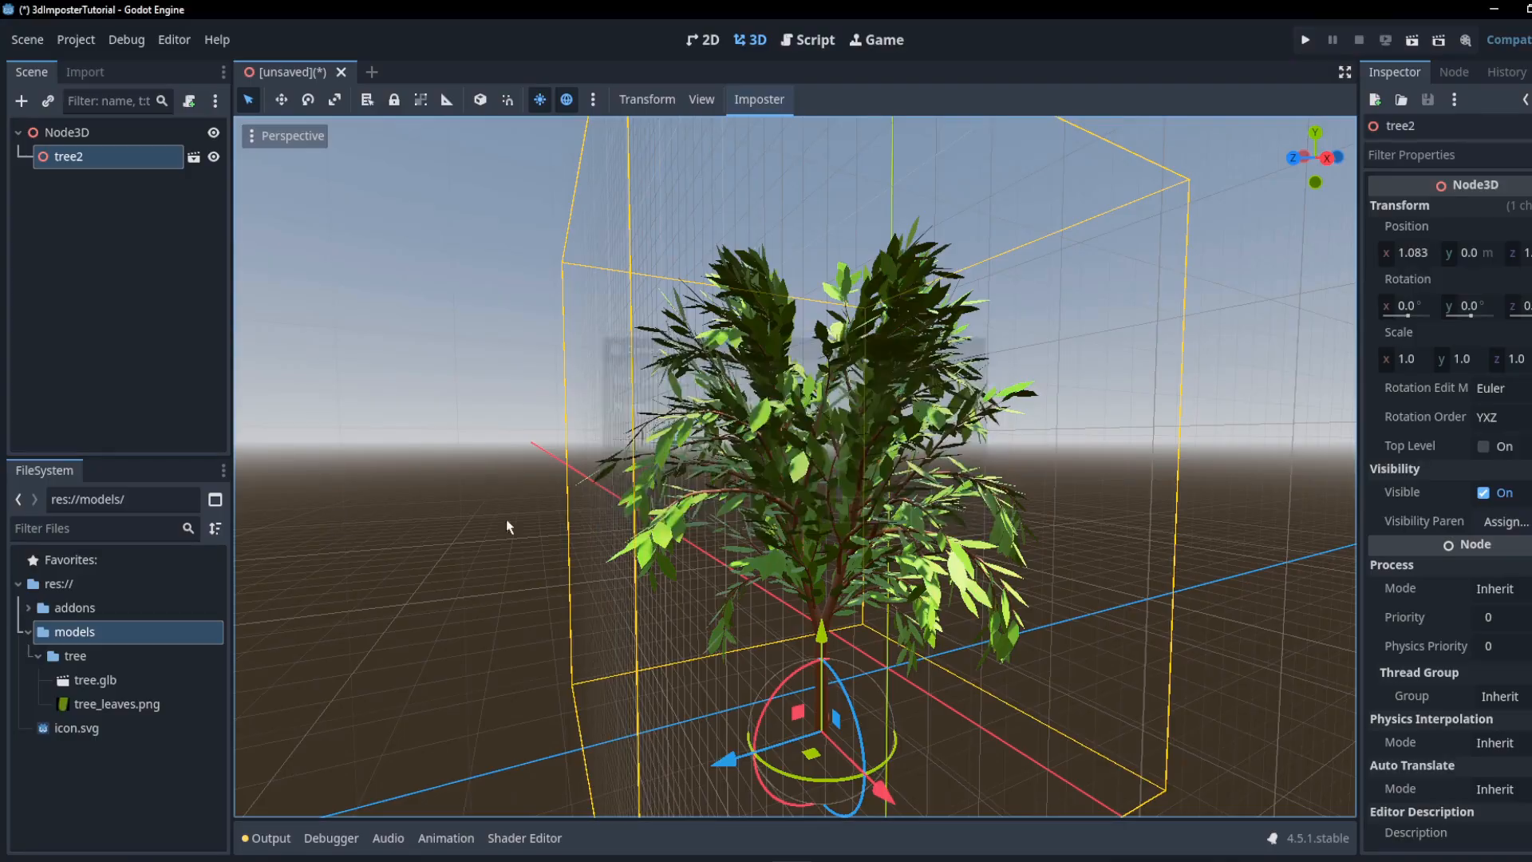
- Create a folder named imposter inside res://models/tree and select it
right_click(72, 663)
mouse_move(227, 511)
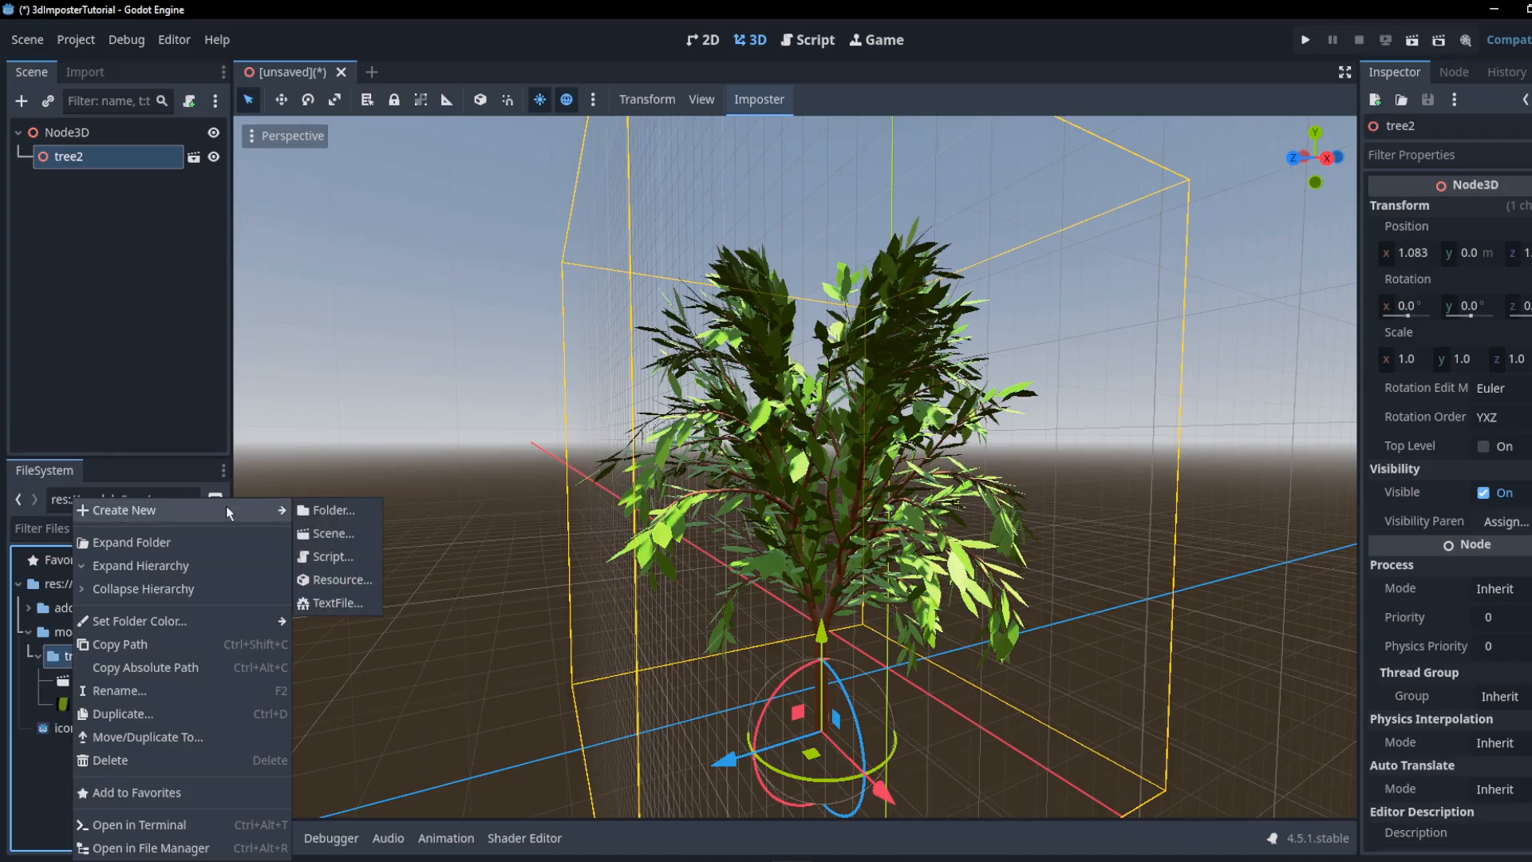
click(327, 510)
text(imposter)
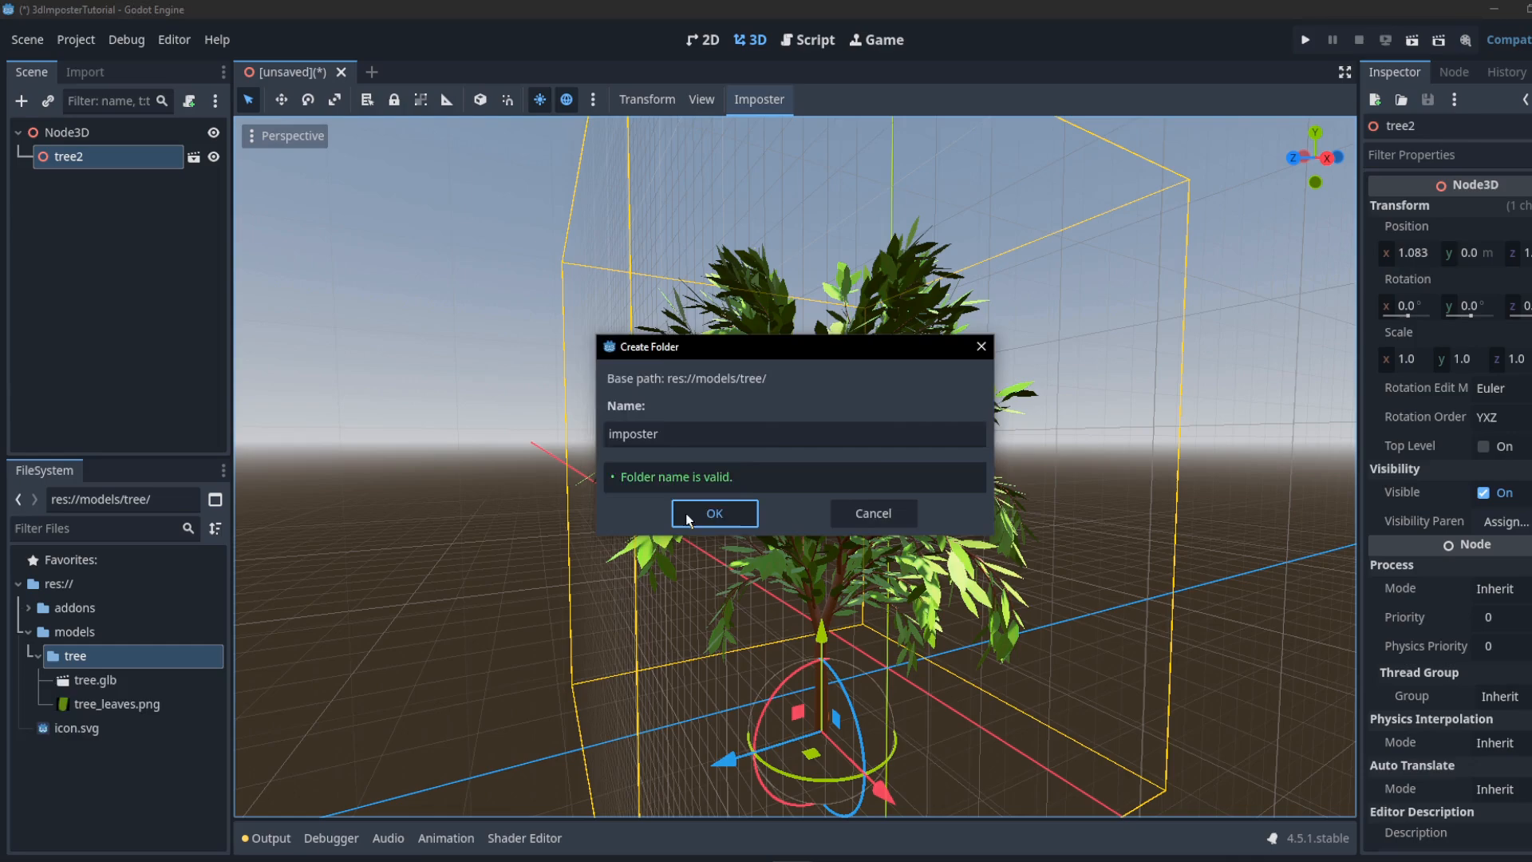
click(691, 515)
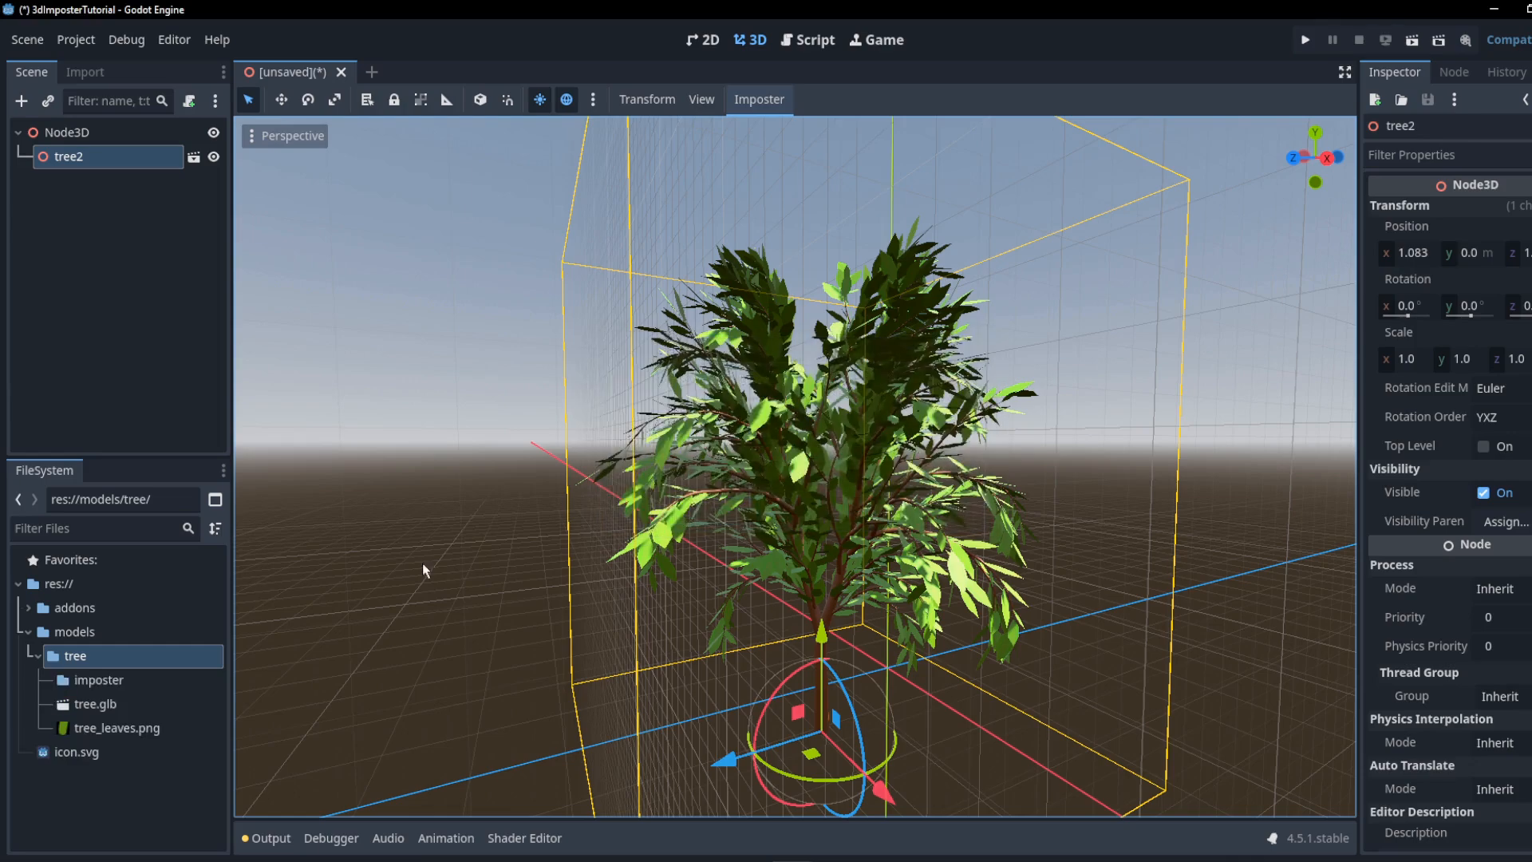
click(70, 680)
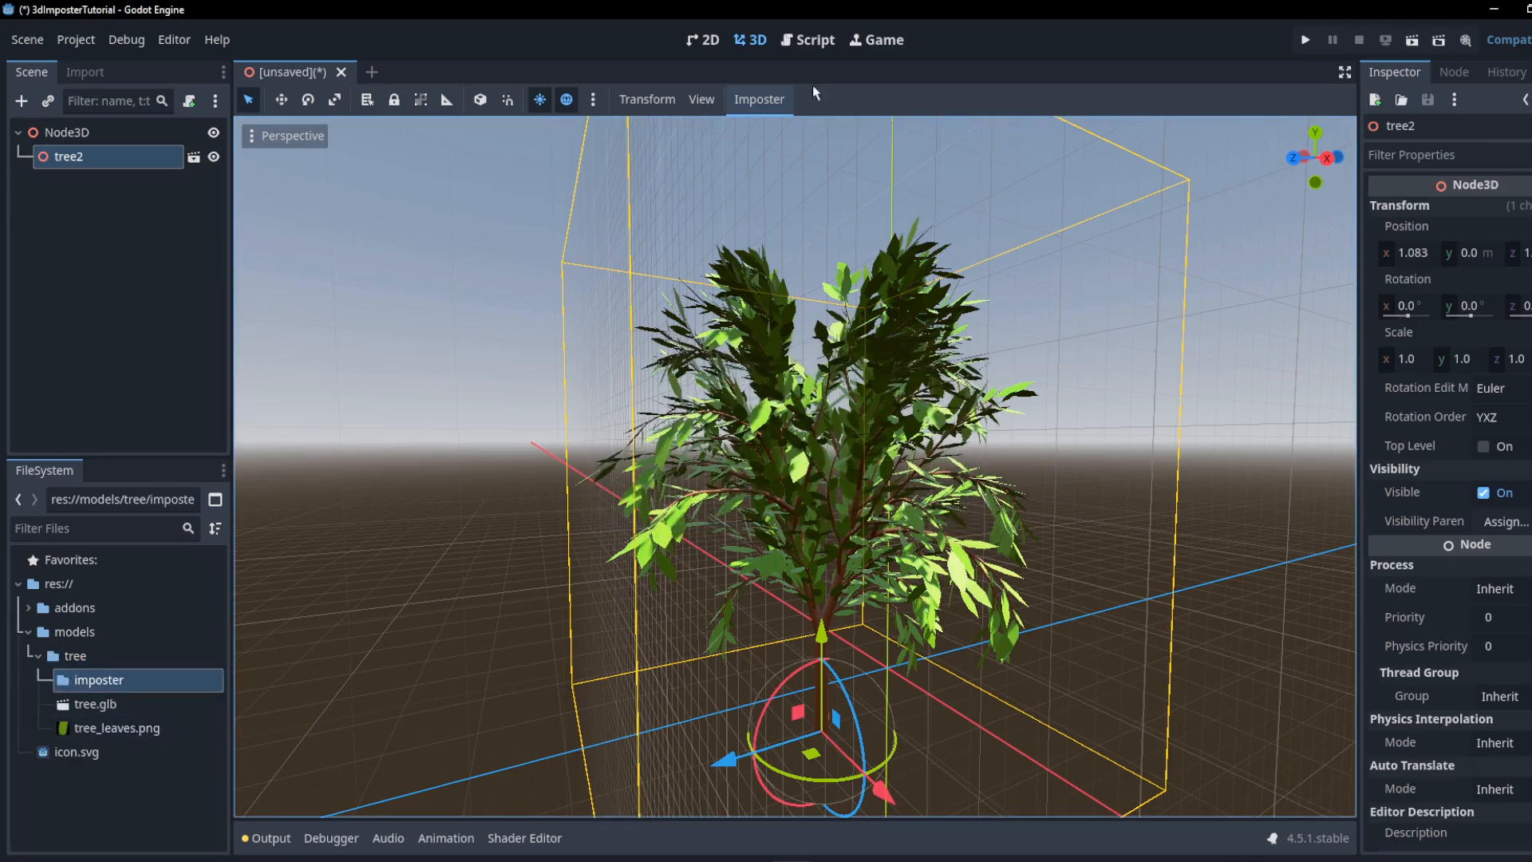
- Open the Imposter generator for the placed tree and set its save directory to res://models/tree/imposter
click(763, 103)
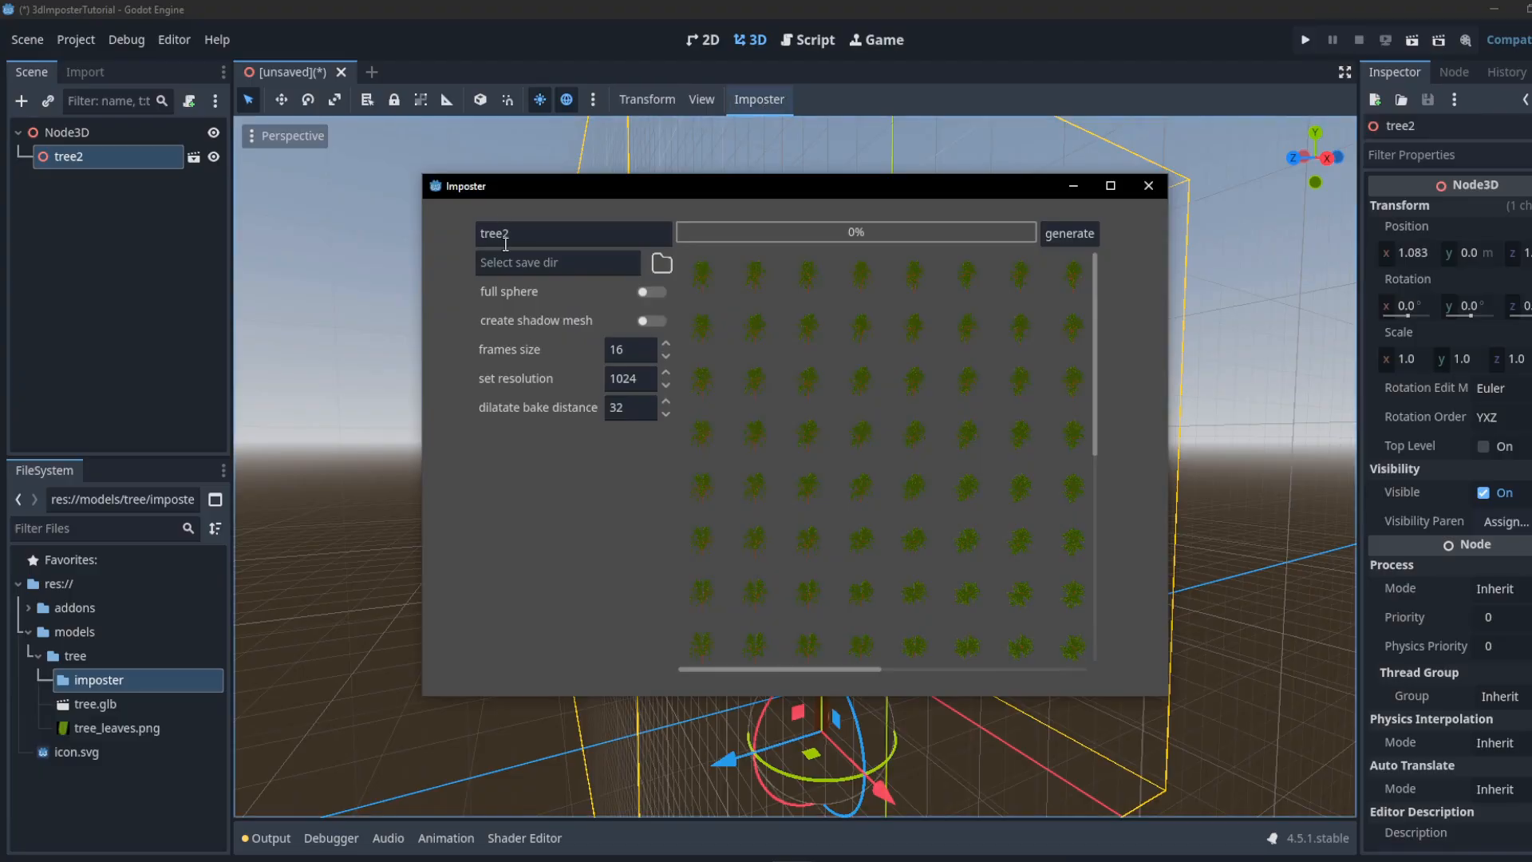
click(669, 262)
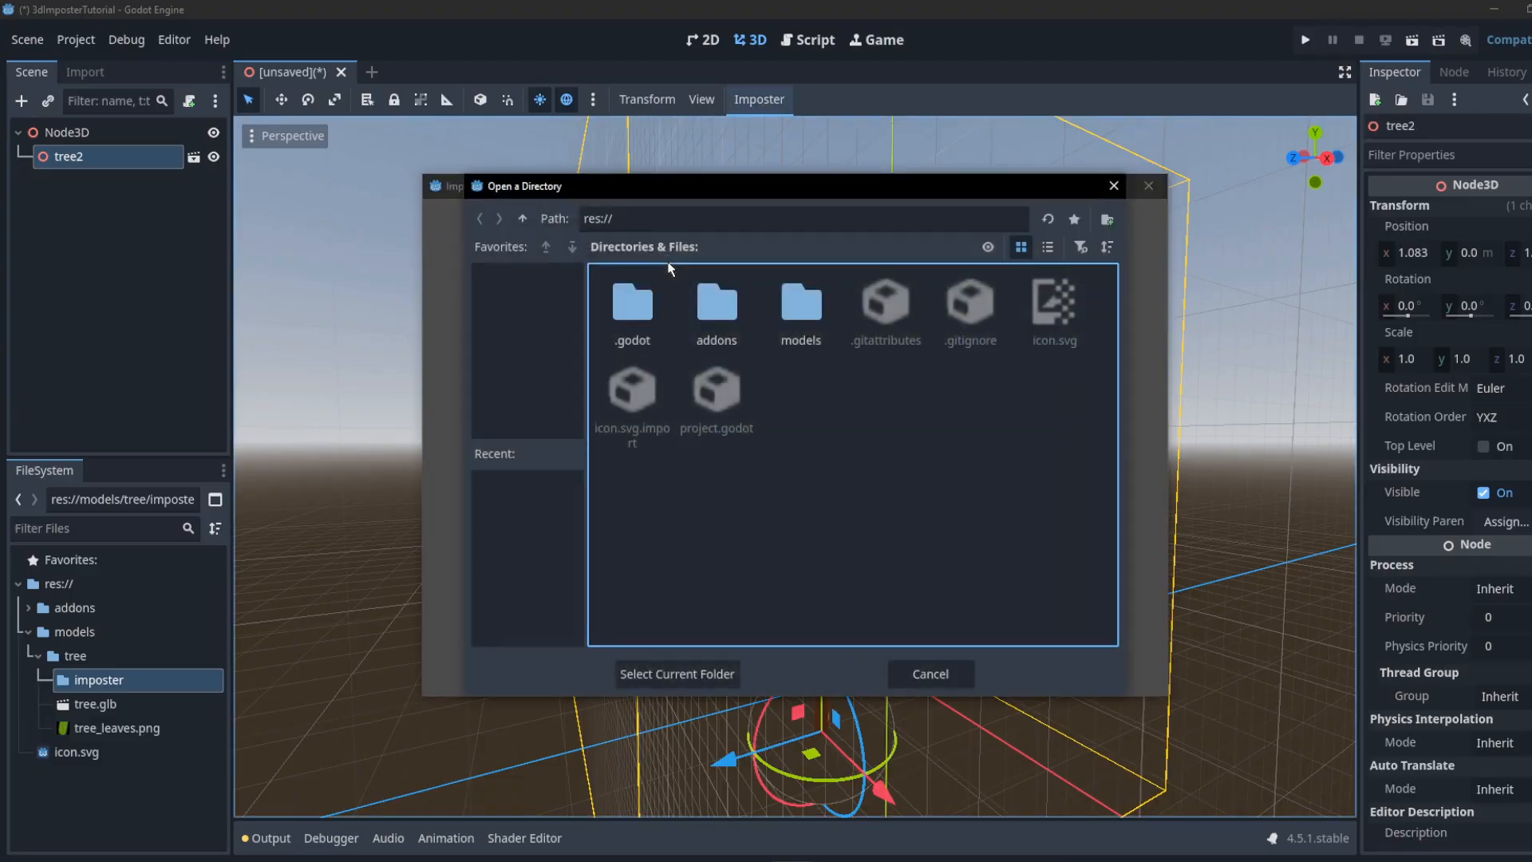
double_click(795, 303)
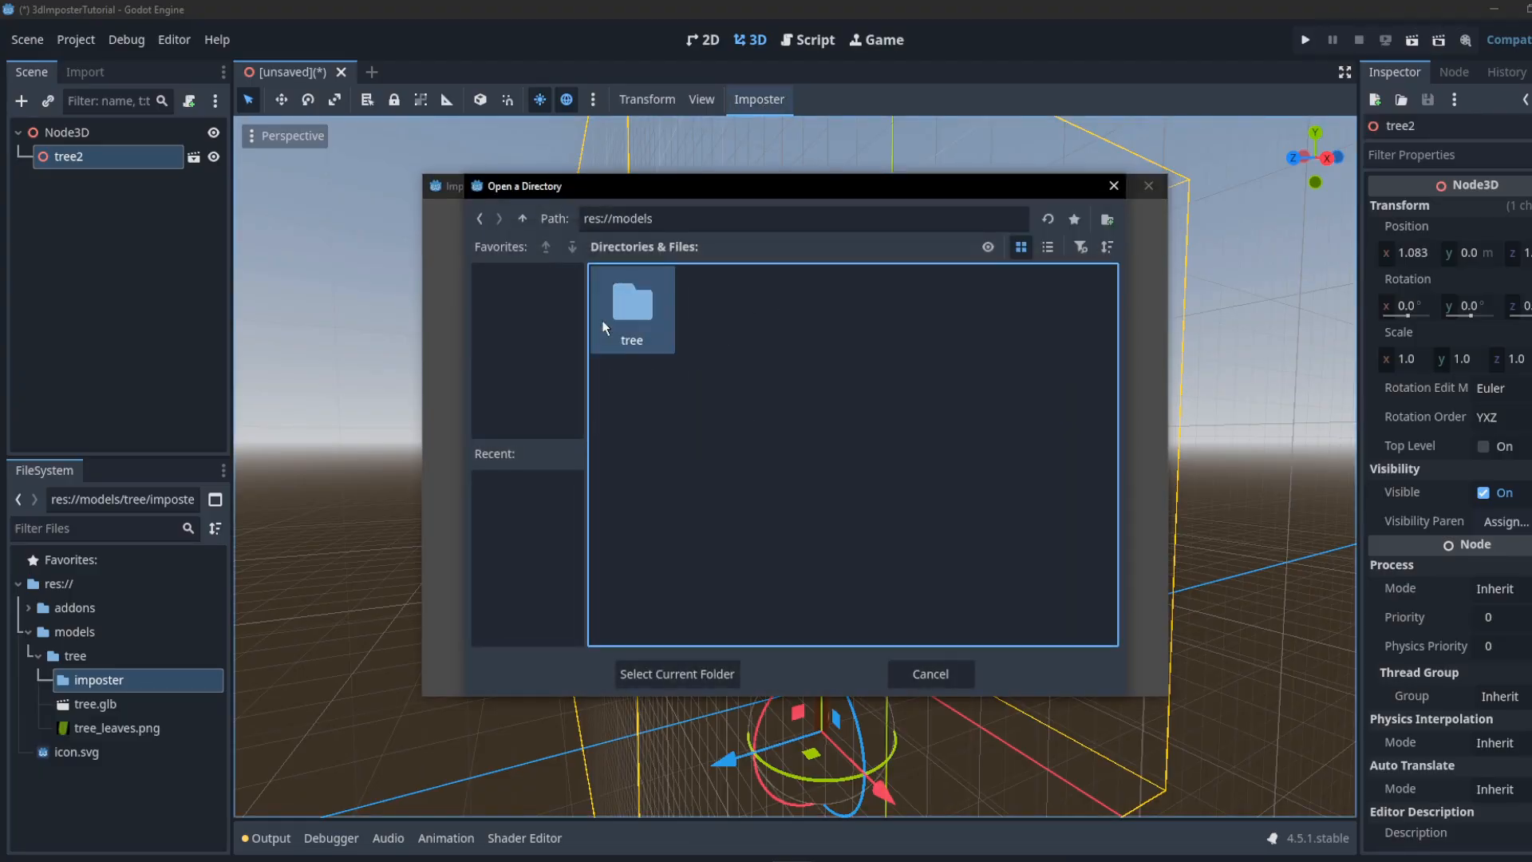
double_click(633, 307)
double_click(632, 307)
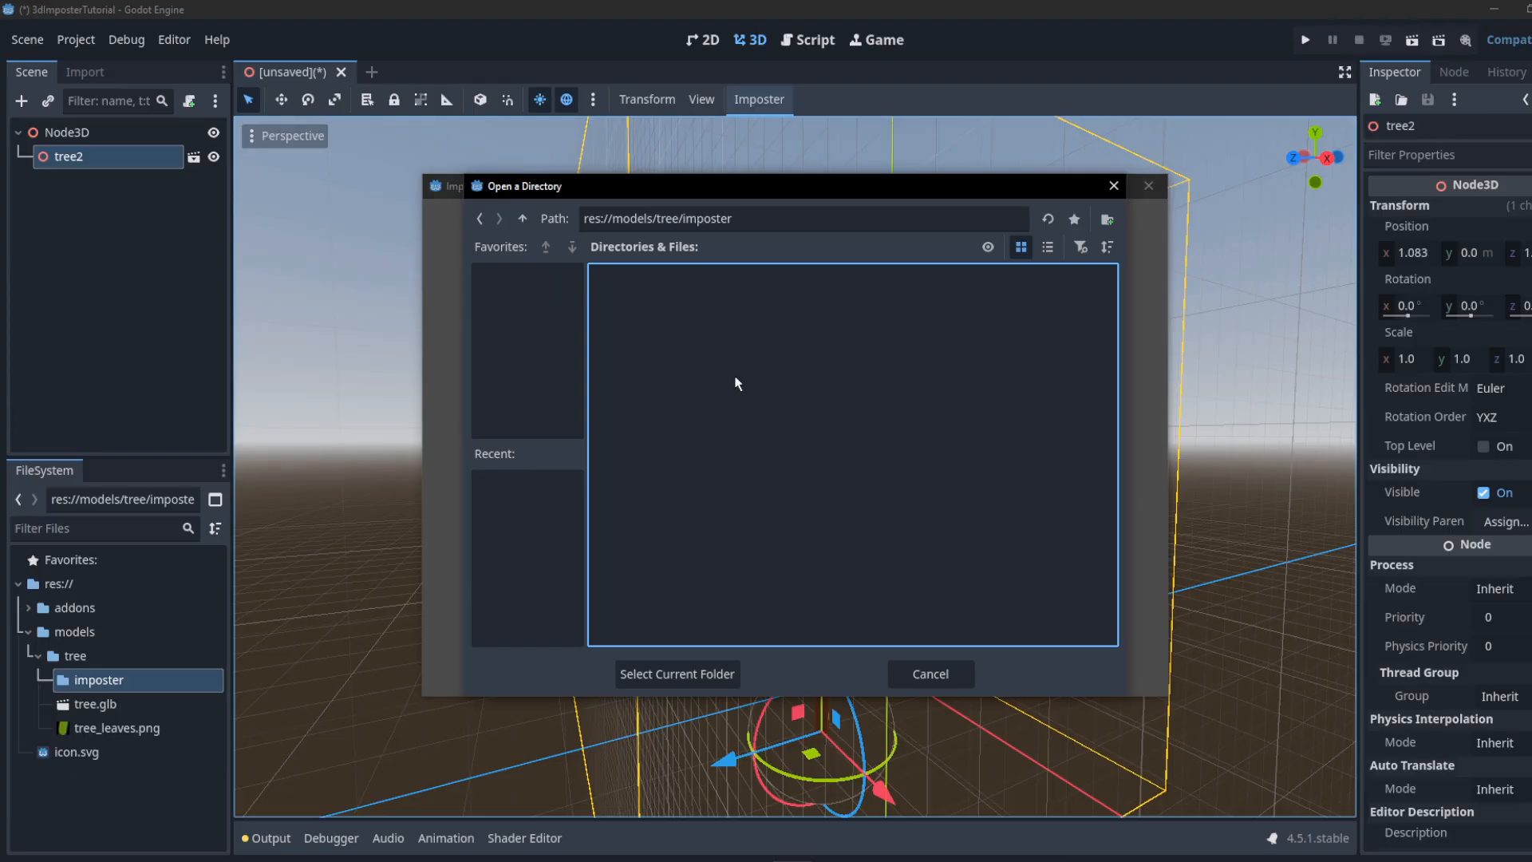
click(673, 680)
- Rename the imposter output to tree, generate it with the existing bake settings, and close the generator
click(526, 238)
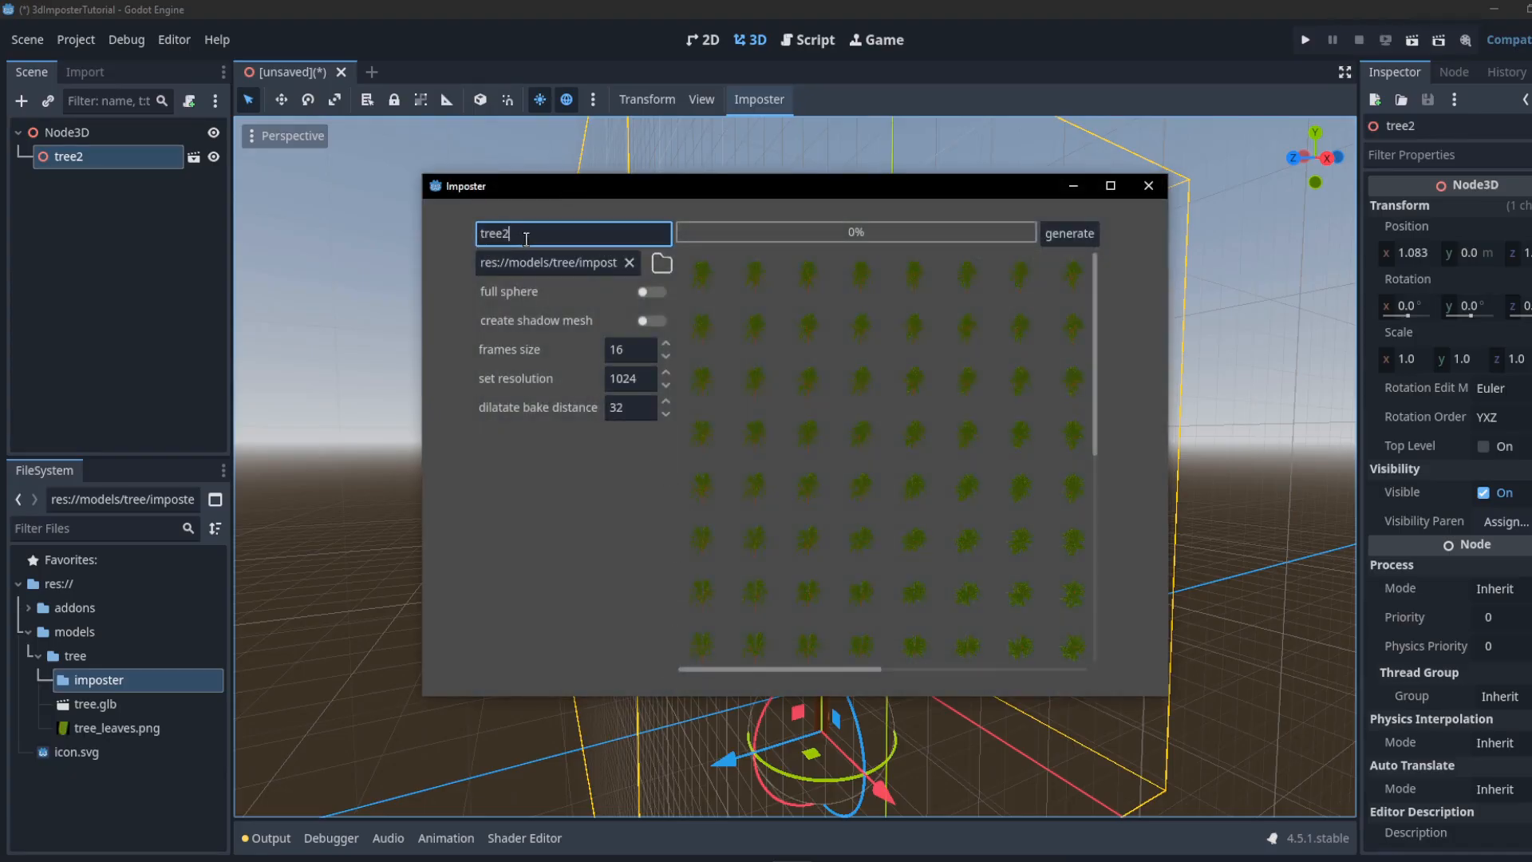
key(BackSpace)
mouse_move(1092, 370)
mouse_down()
mouse_move(1113, 600)
mouse_move(1079, 355)
mouse_up()
click(1067, 234)
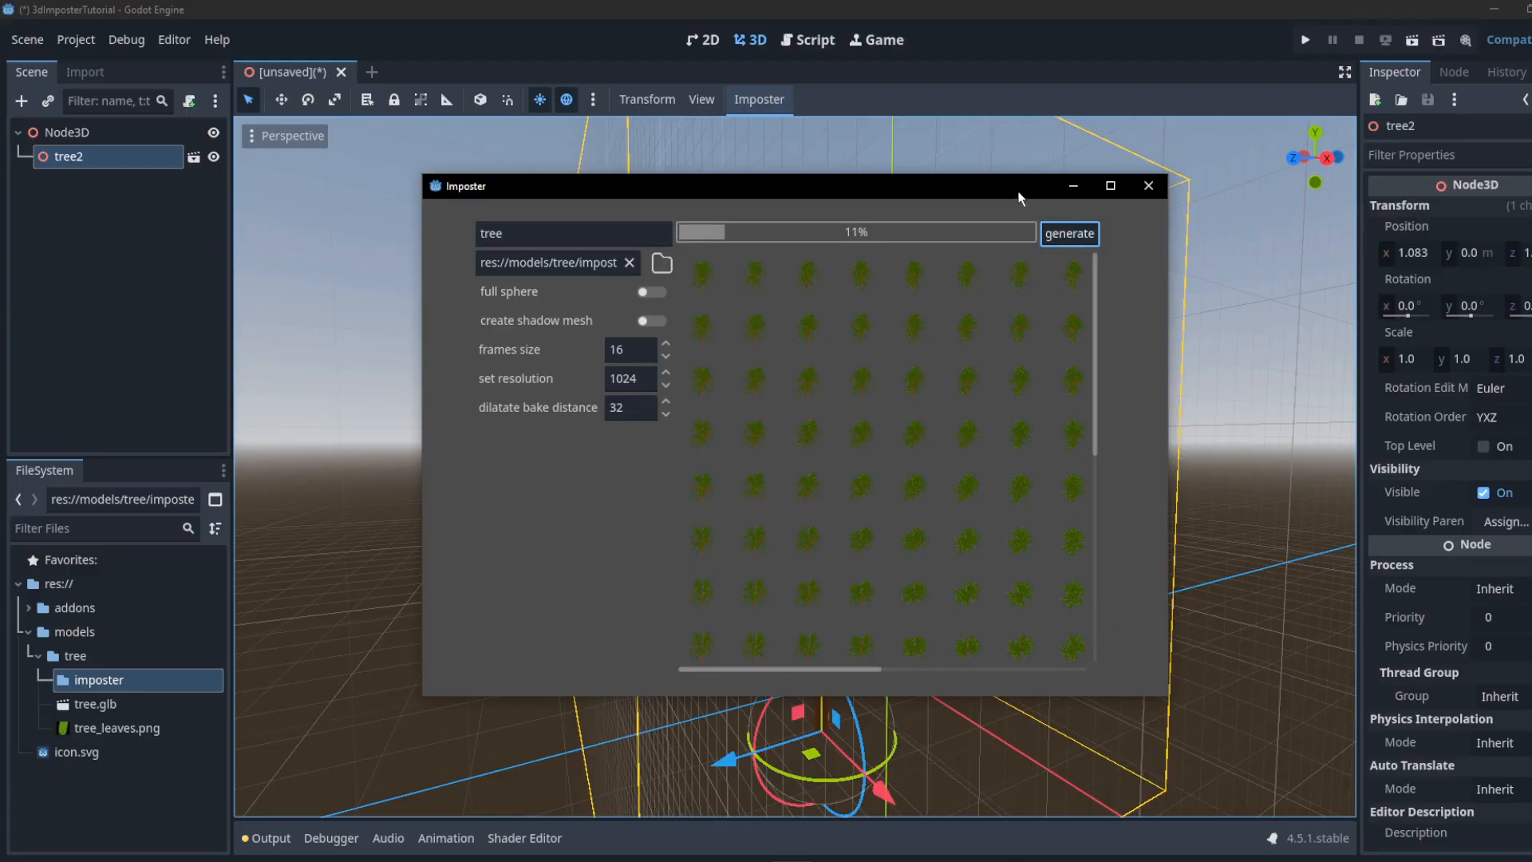
drag(1011, 193, 612, 155)
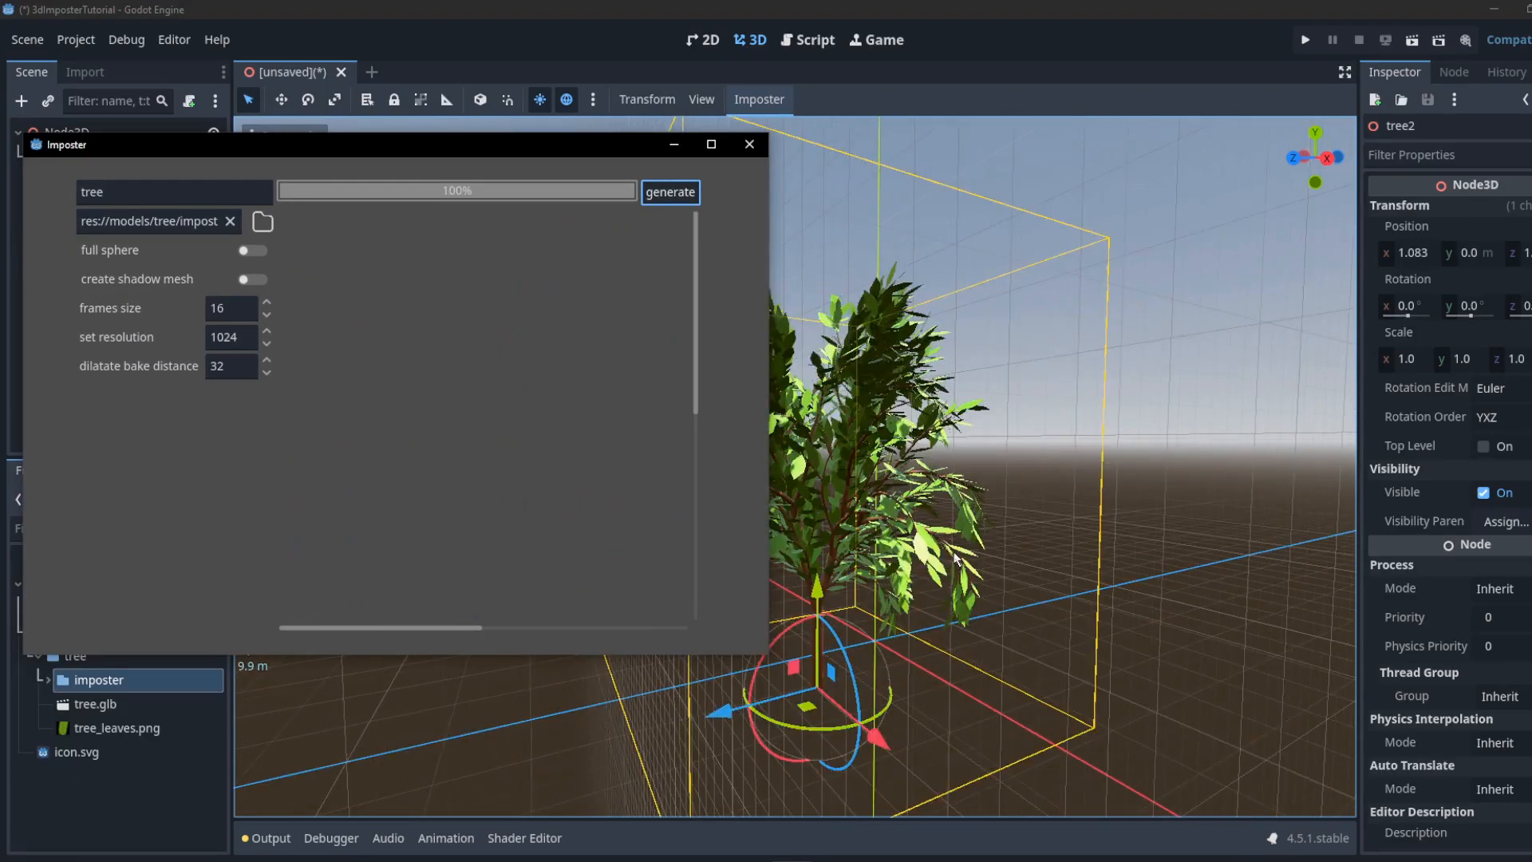
click(749, 143)
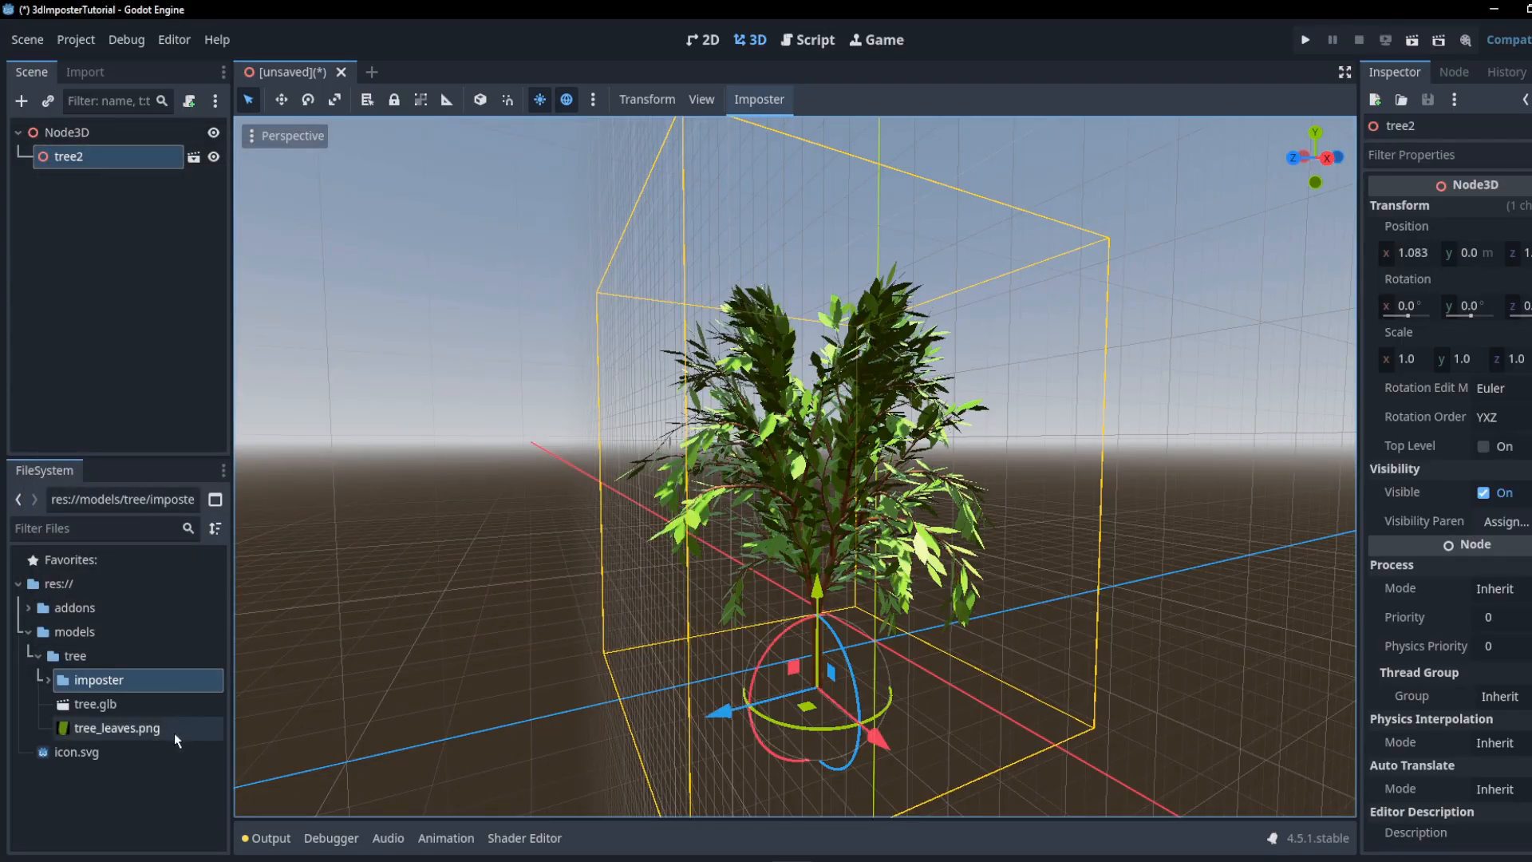
- Place the generated tree_imposter.tscn from the imposter folder in the scene beside the original tree
click(48, 680)
scroll(112, 707, down, 1)
drag(108, 763, 1163, 673)
- Compare the imposter with the original tree from several angles and distances
scroll(1146, 710, down, 6)
middle_drag(1146, 710, 1050, 696)
scroll(1051, 697, up, 5)
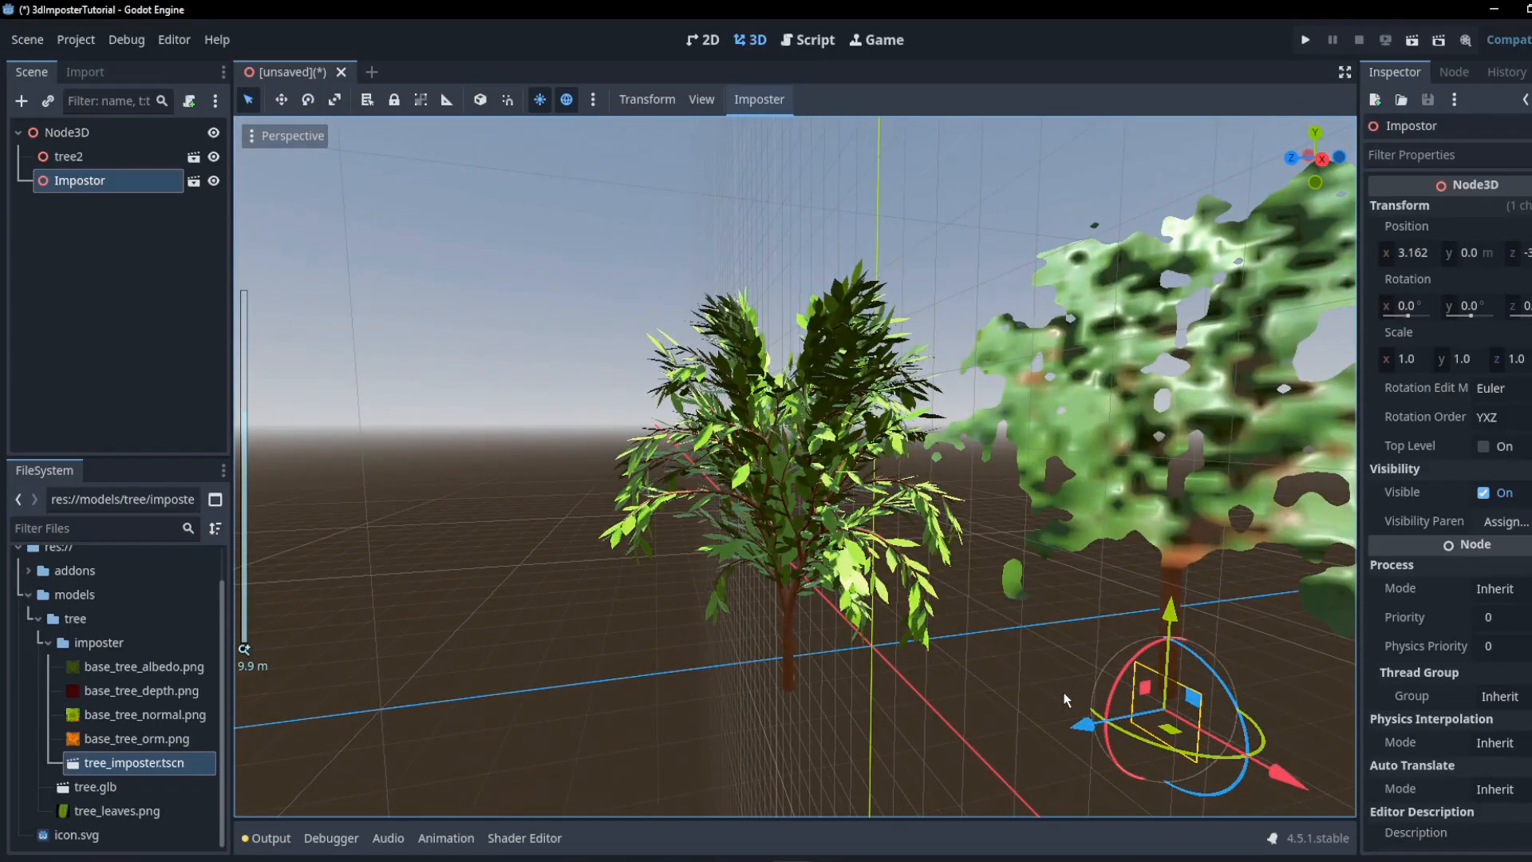
scroll(1065, 700, down, 2)
middle_drag(1018, 640, 914, 646)
scroll(880, 635, down, 3)
scroll(914, 645, down, 10)
middle_drag(1031, 590, 1089, 644)
scroll(1084, 640, down, 2)
scroll(1083, 641, up, 15)
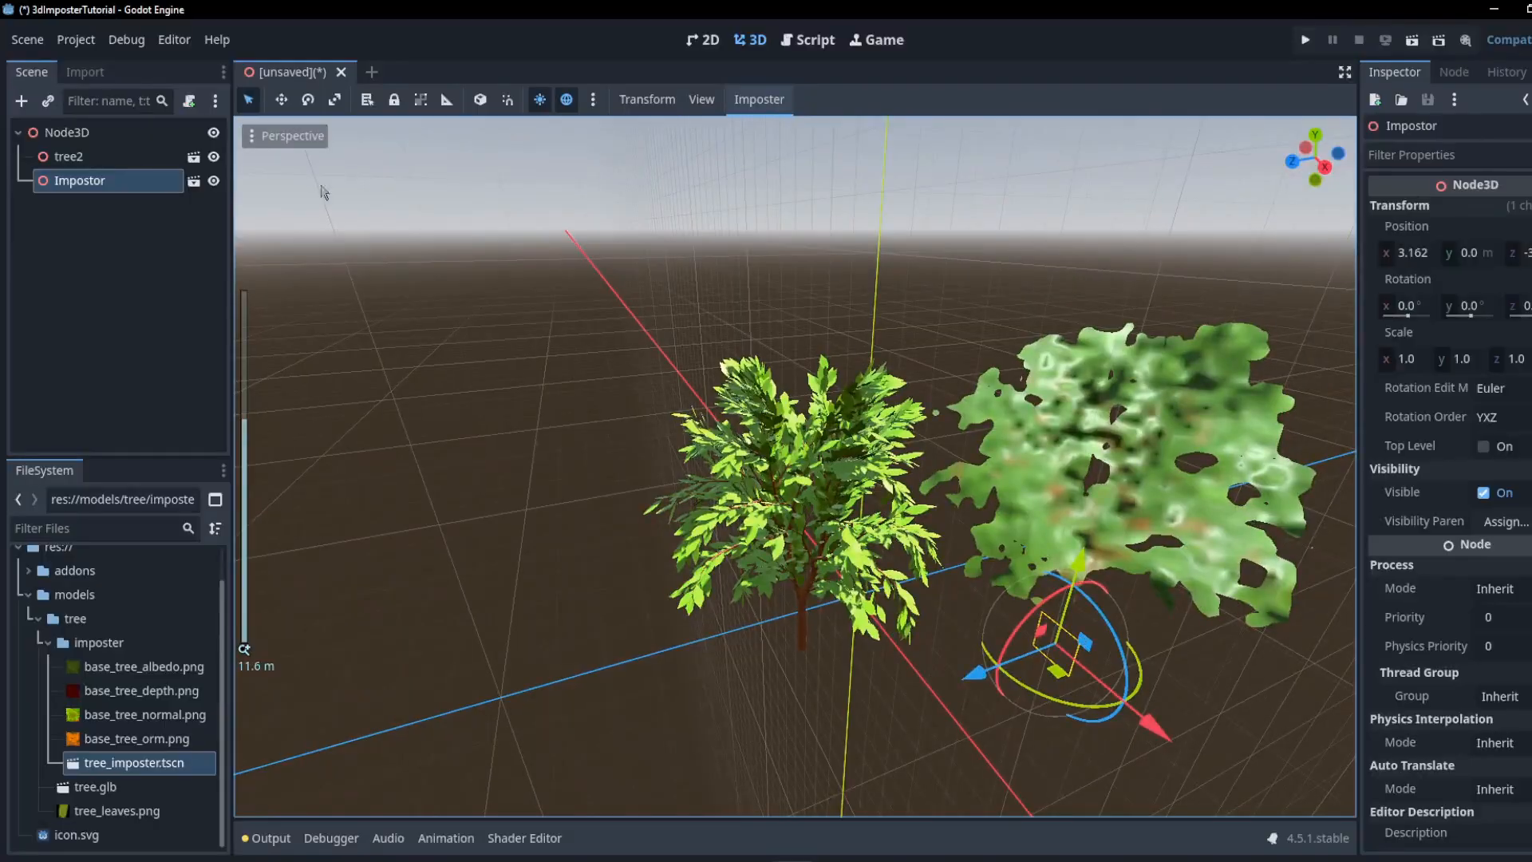
- Compare the geometry of the tree and its imposter in wireframe display, restore normal display, and view the imposter up close
click(257, 137)
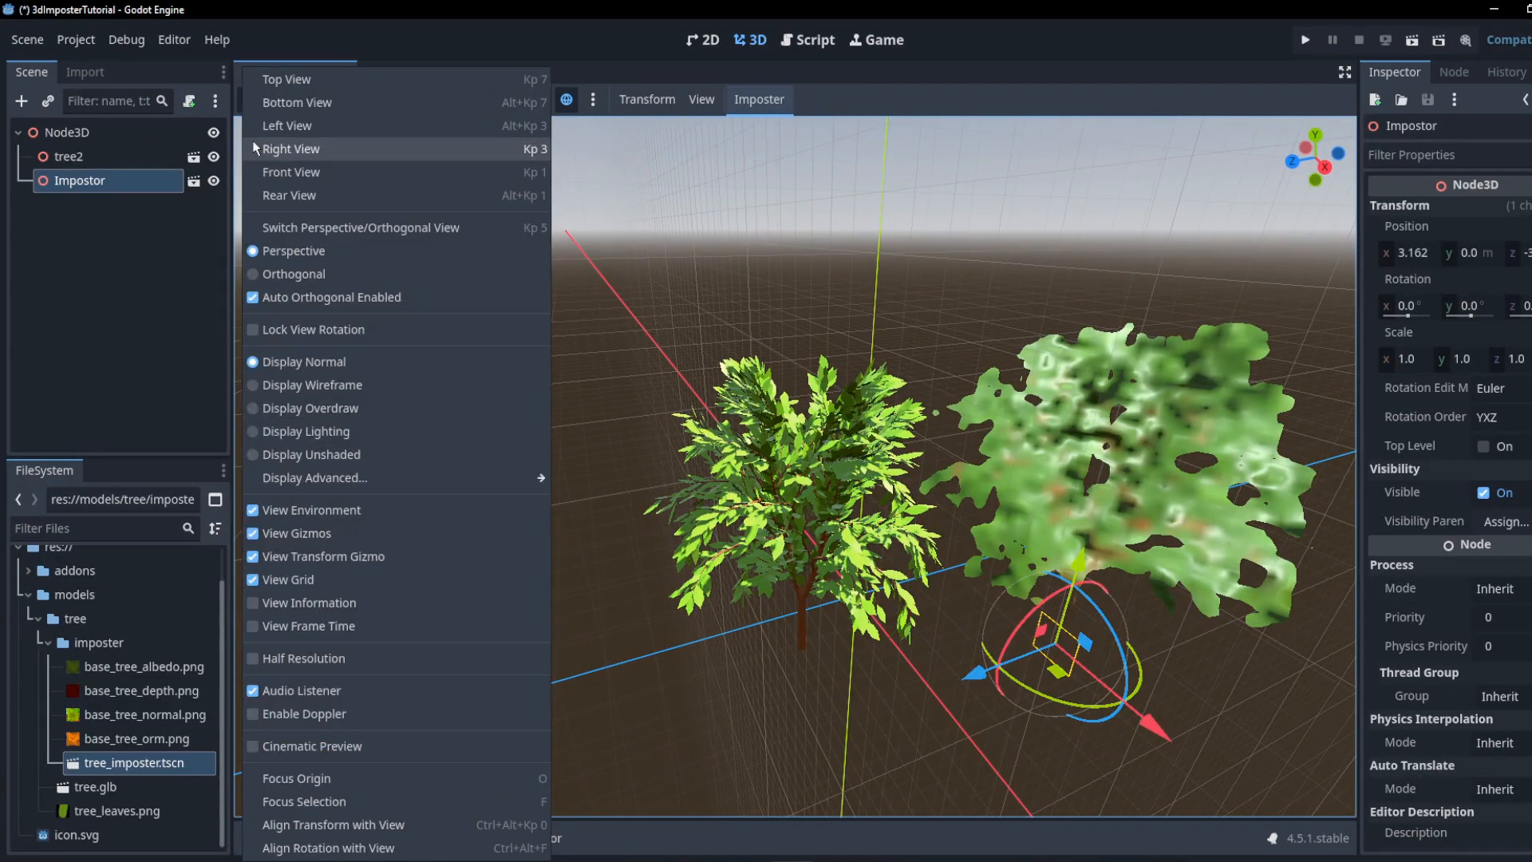
click(277, 388)
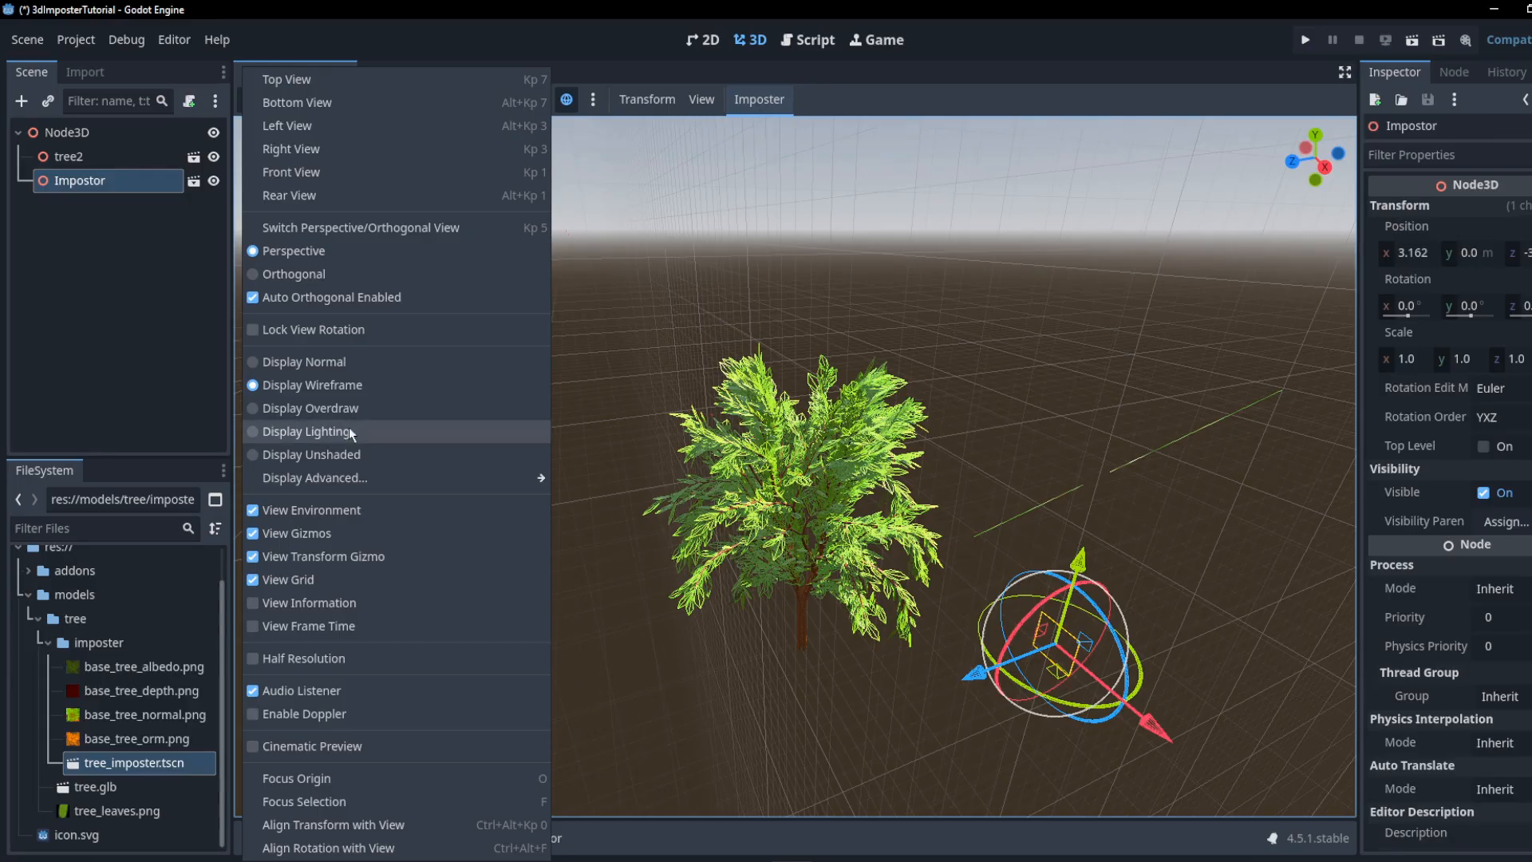
click(257, 366)
click(955, 659)
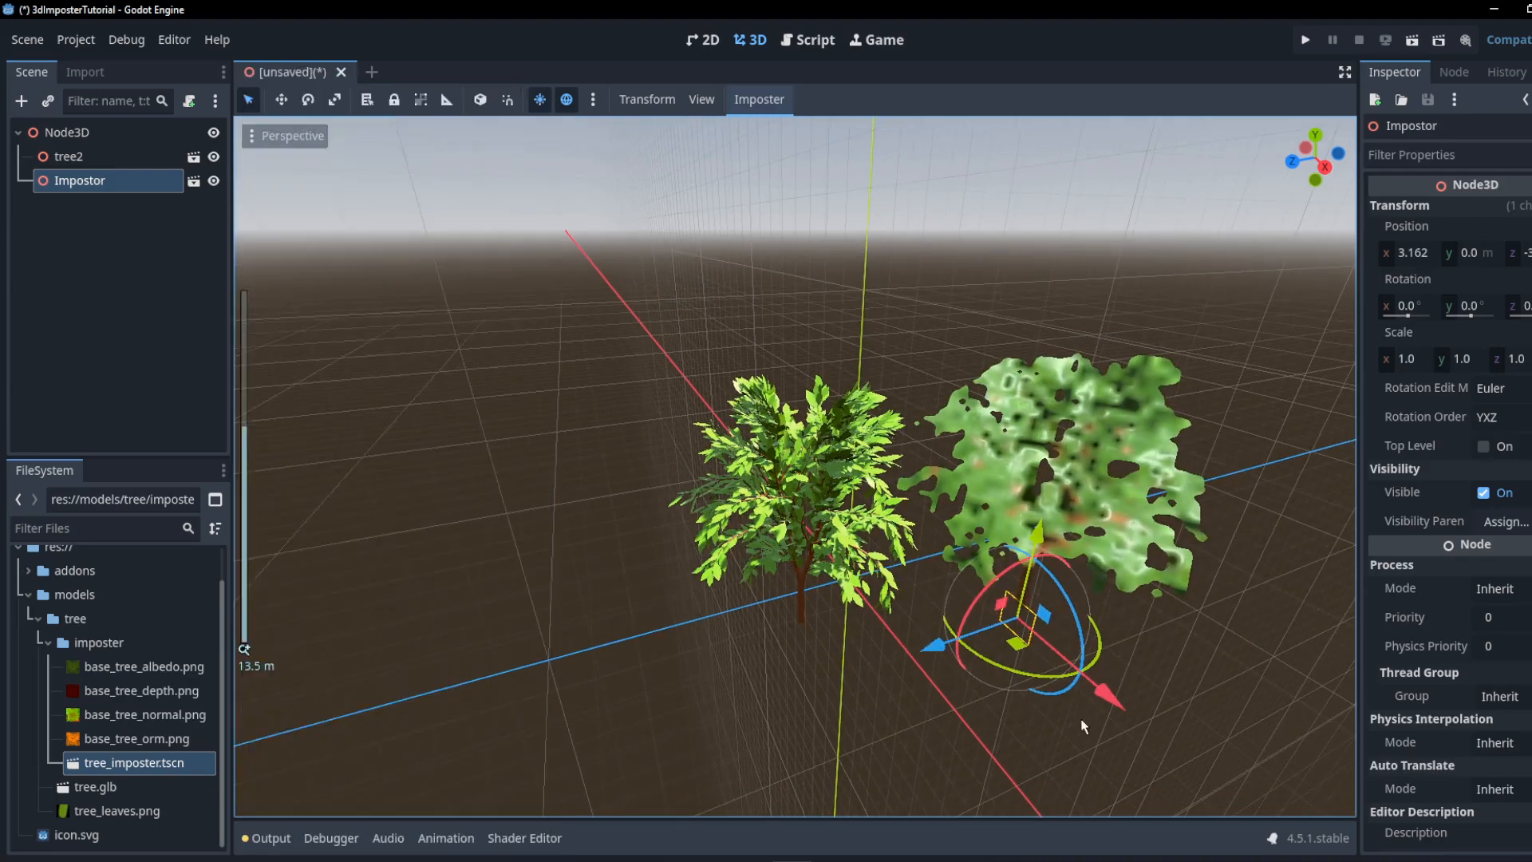
scroll(987, 707, up, 3)
middle_drag(987, 707, 839, 563)
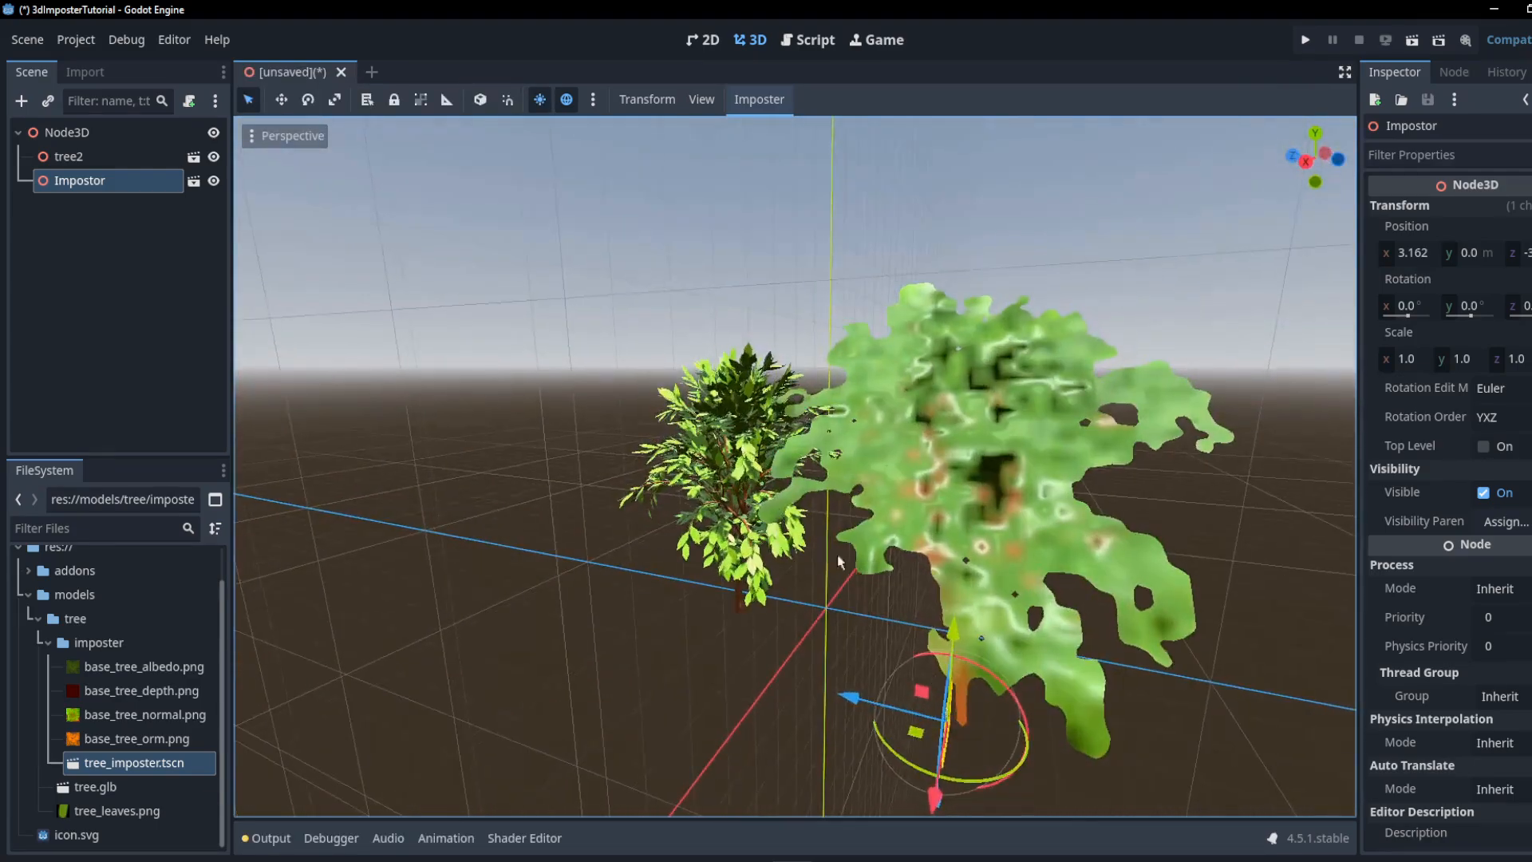
- Inspect base_tree_albedo.png in an enlarged preview and compare it with the imposter's appearance at different distances
click(119, 671)
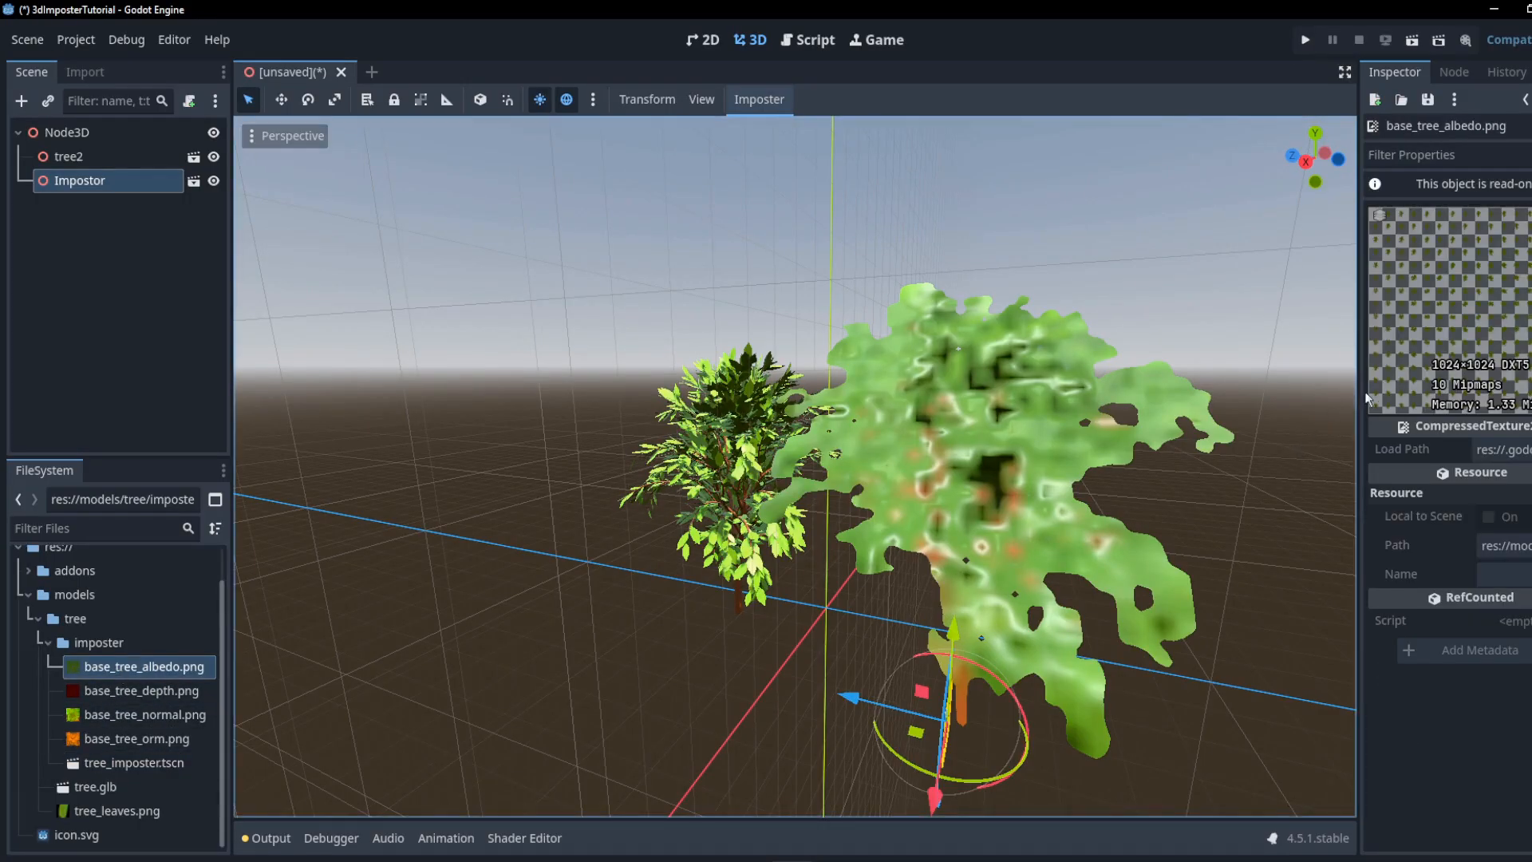
drag(1358, 391, 744, 392)
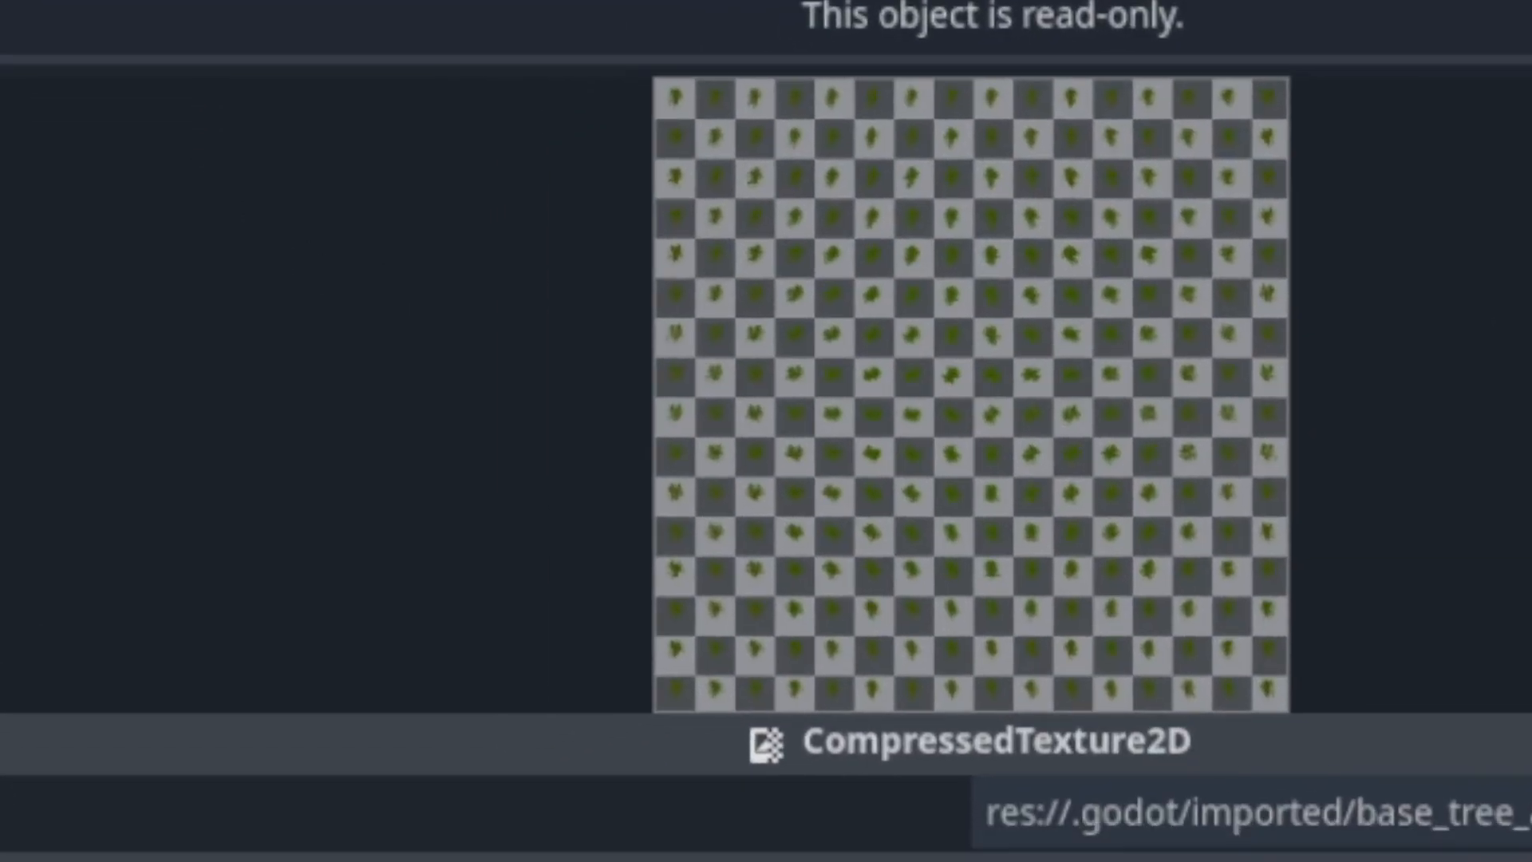
drag(226, 191, 1254, 283)
scroll(1067, 459, down, 2)
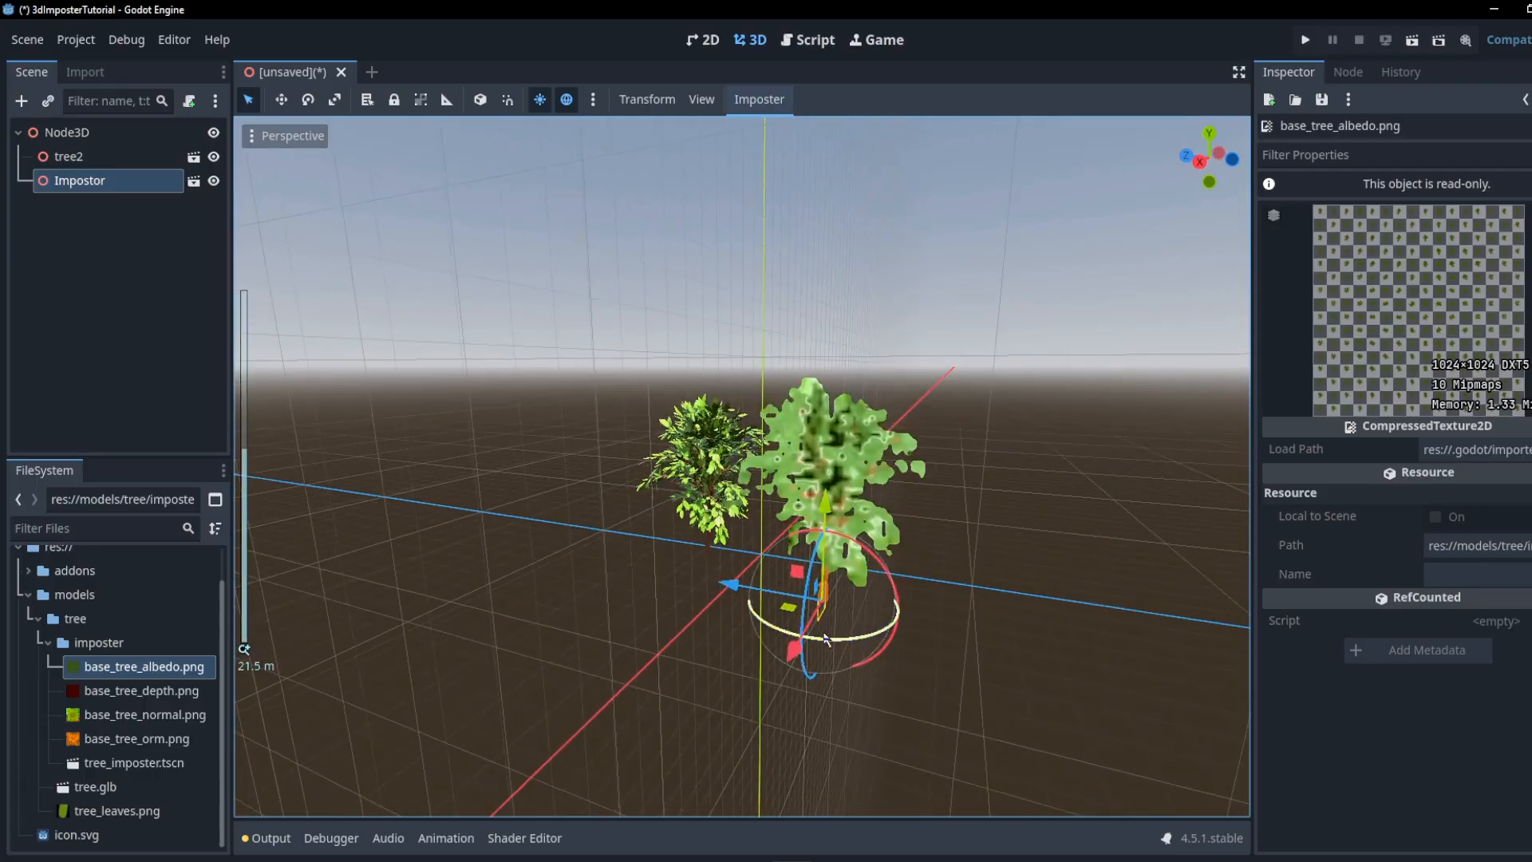
scroll(829, 640, up, 6)
scroll(829, 639, down, 2)
middle_drag(564, 657, 659, 653)
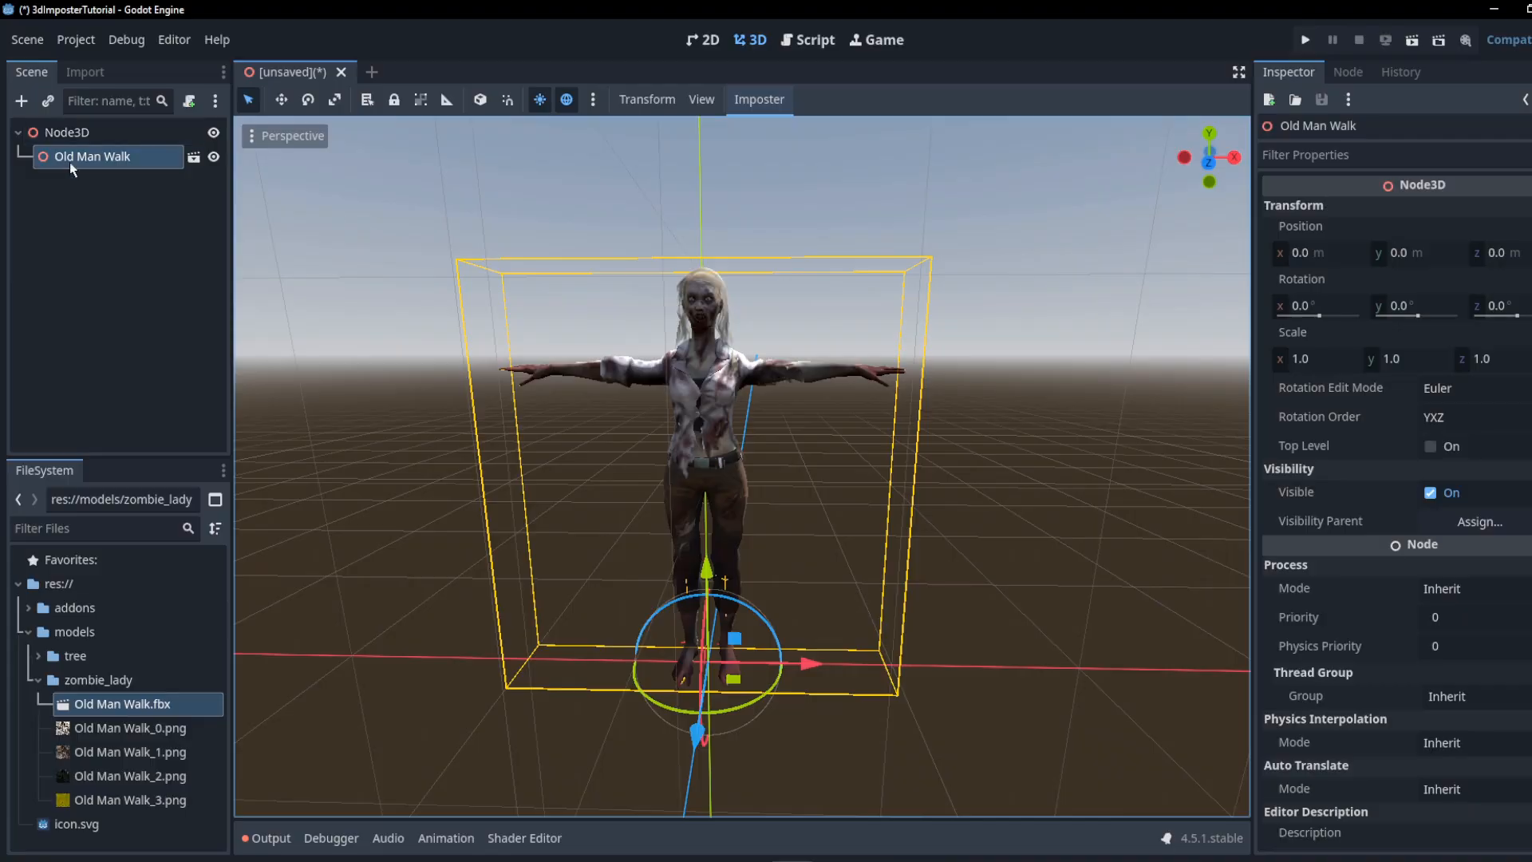
- Enable Editable Children on the Old Man Walk node and select its AnimationPlayer
right_click(70, 161)
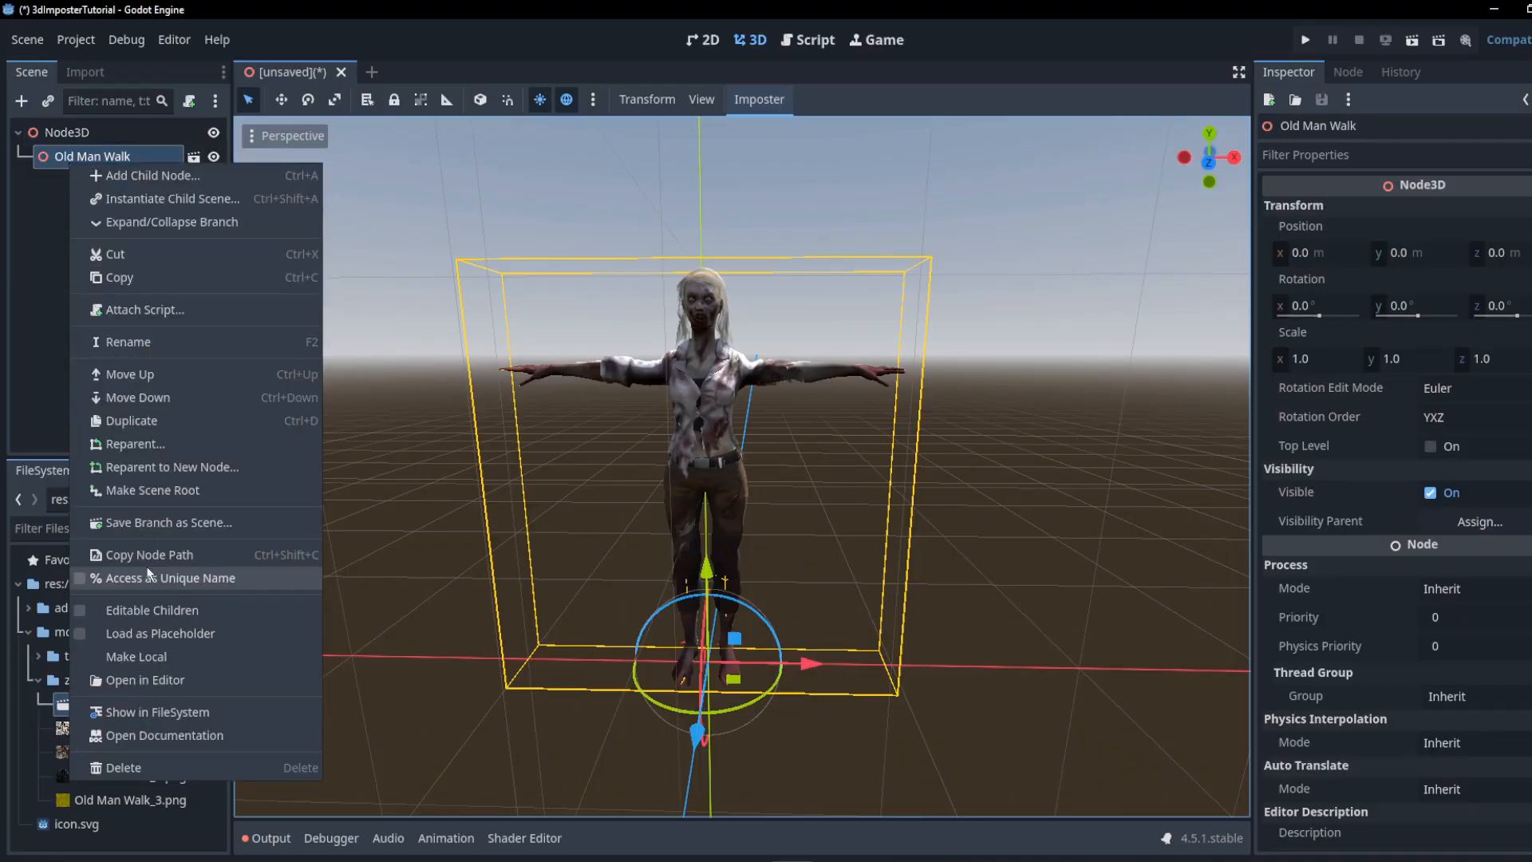
click(142, 613)
click(179, 278)
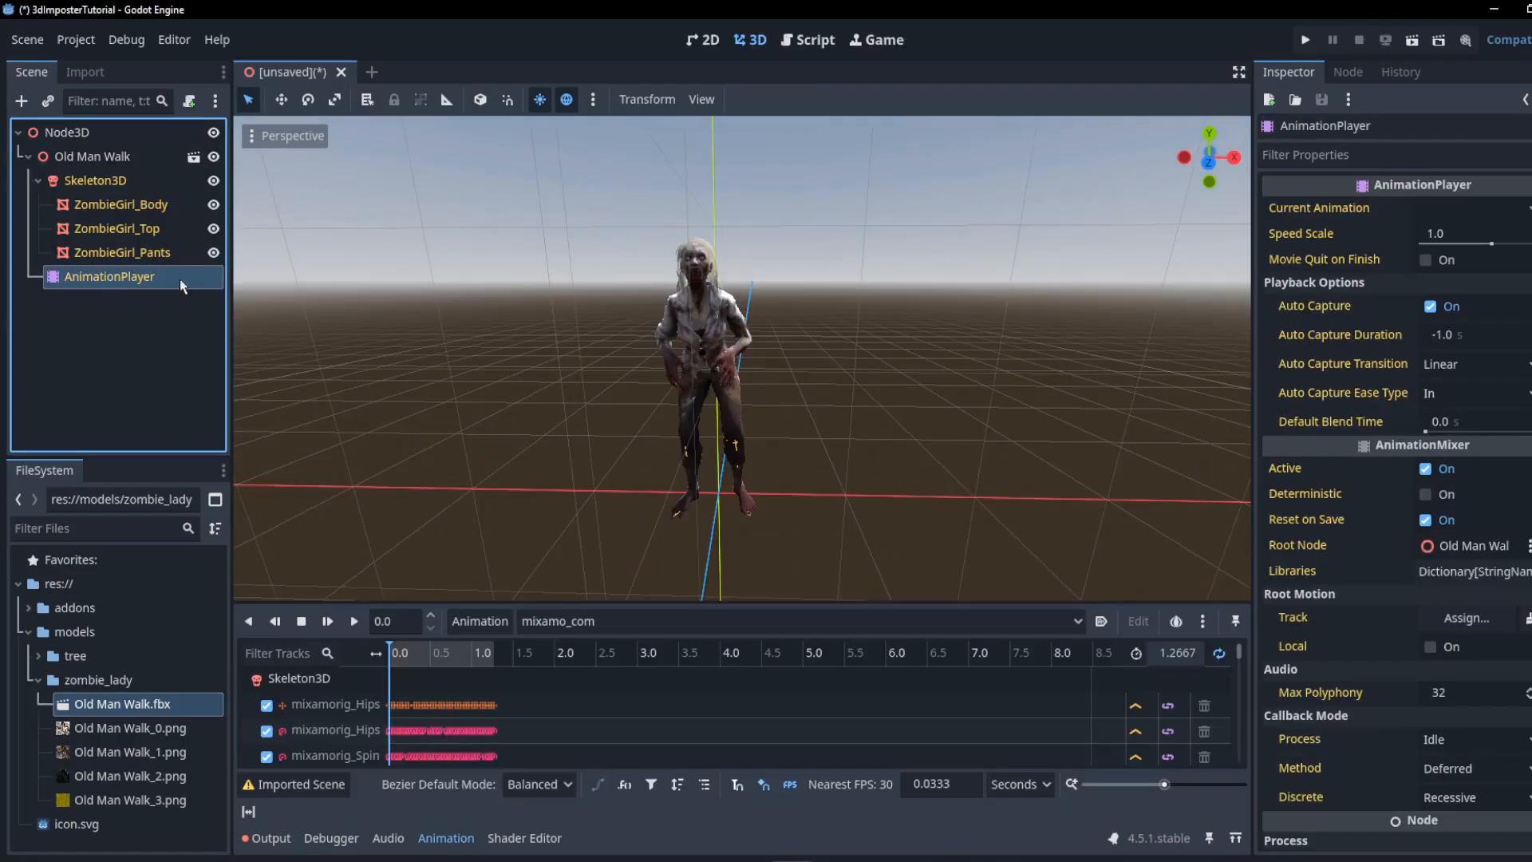
middle_drag(846, 393, 718, 390)
scroll(693, 387, up, 2)
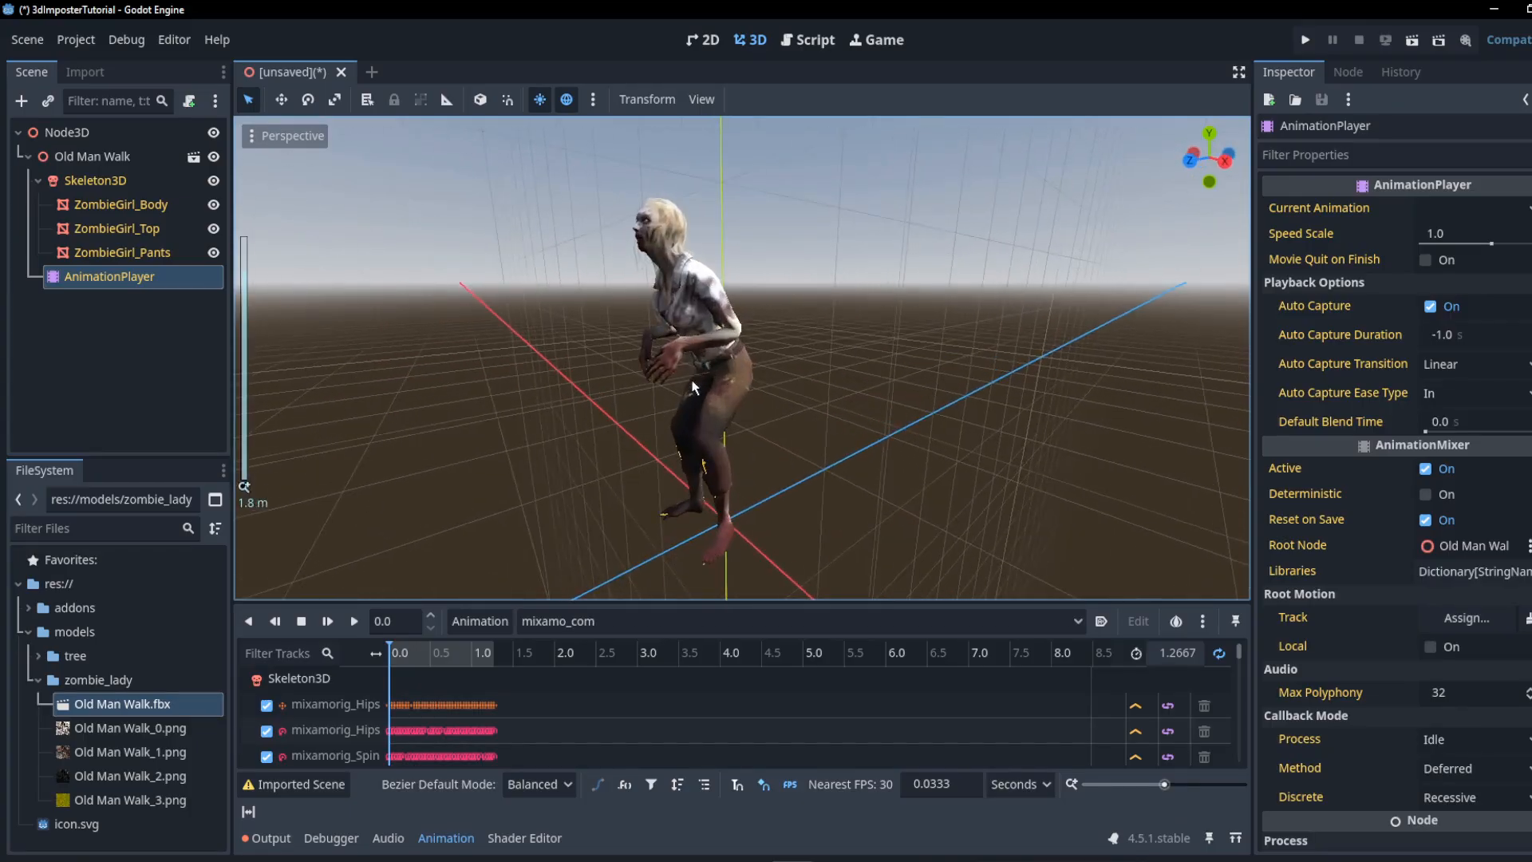
- Preview the mixamo_com walk animation from several angles and stop playback
click(353, 621)
middle_drag(606, 511, 1044, 467)
scroll(961, 449, down, 2)
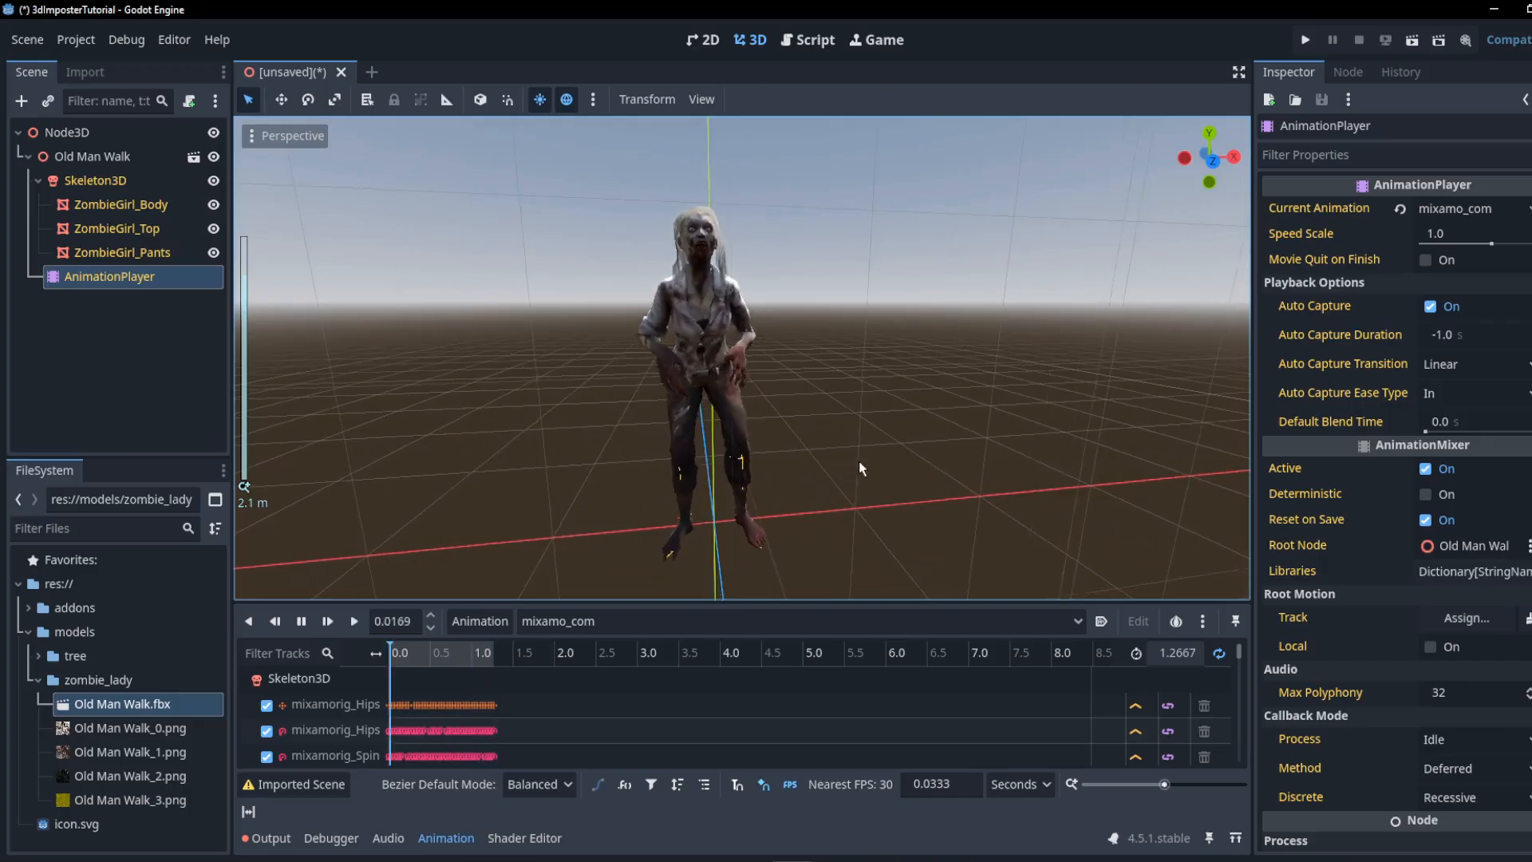
middle_drag(859, 461, 937, 538)
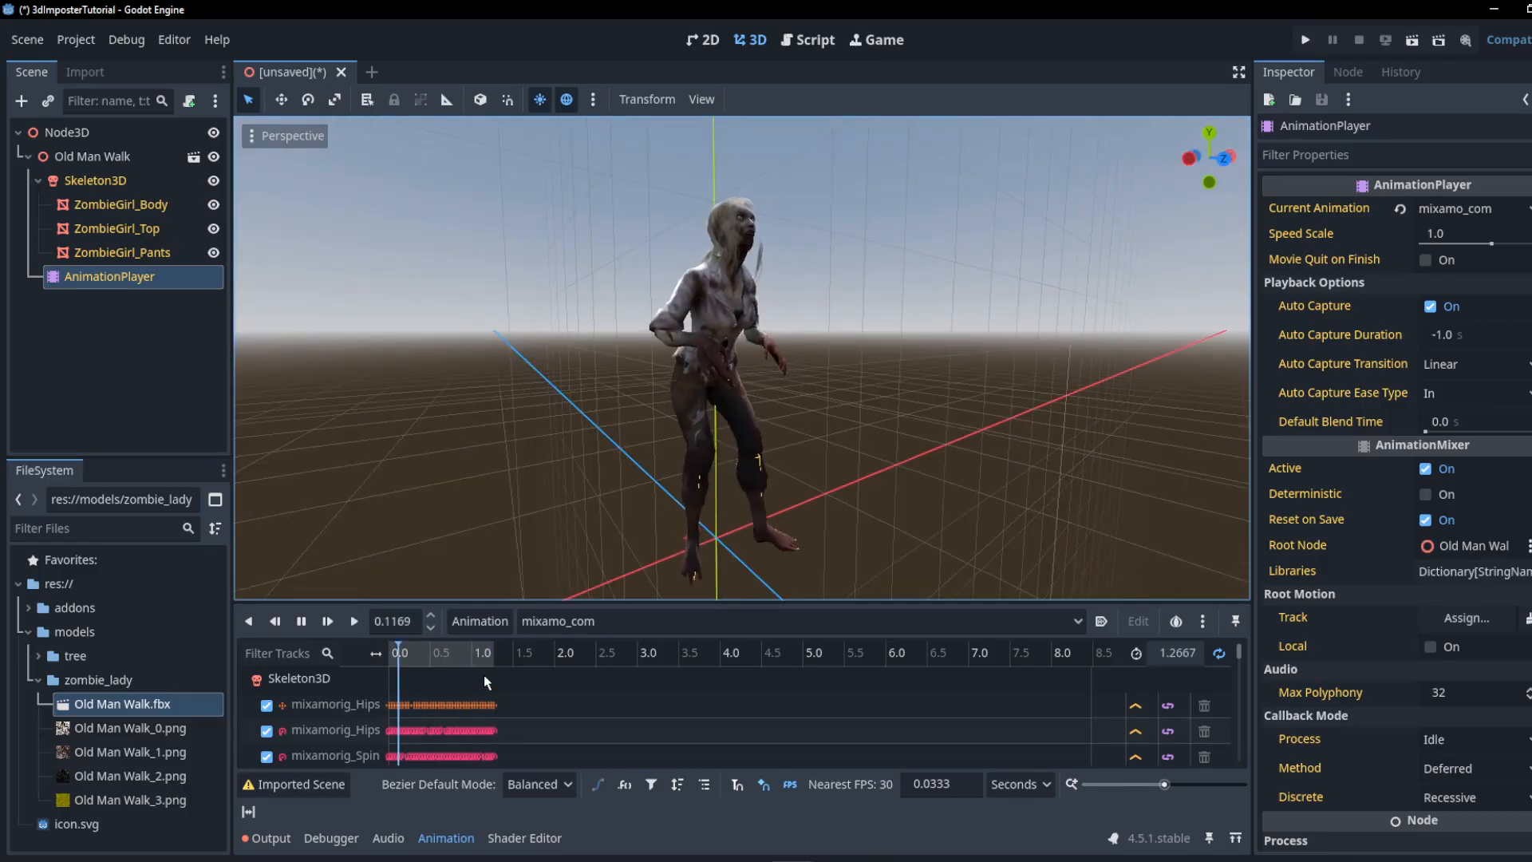
key(s)
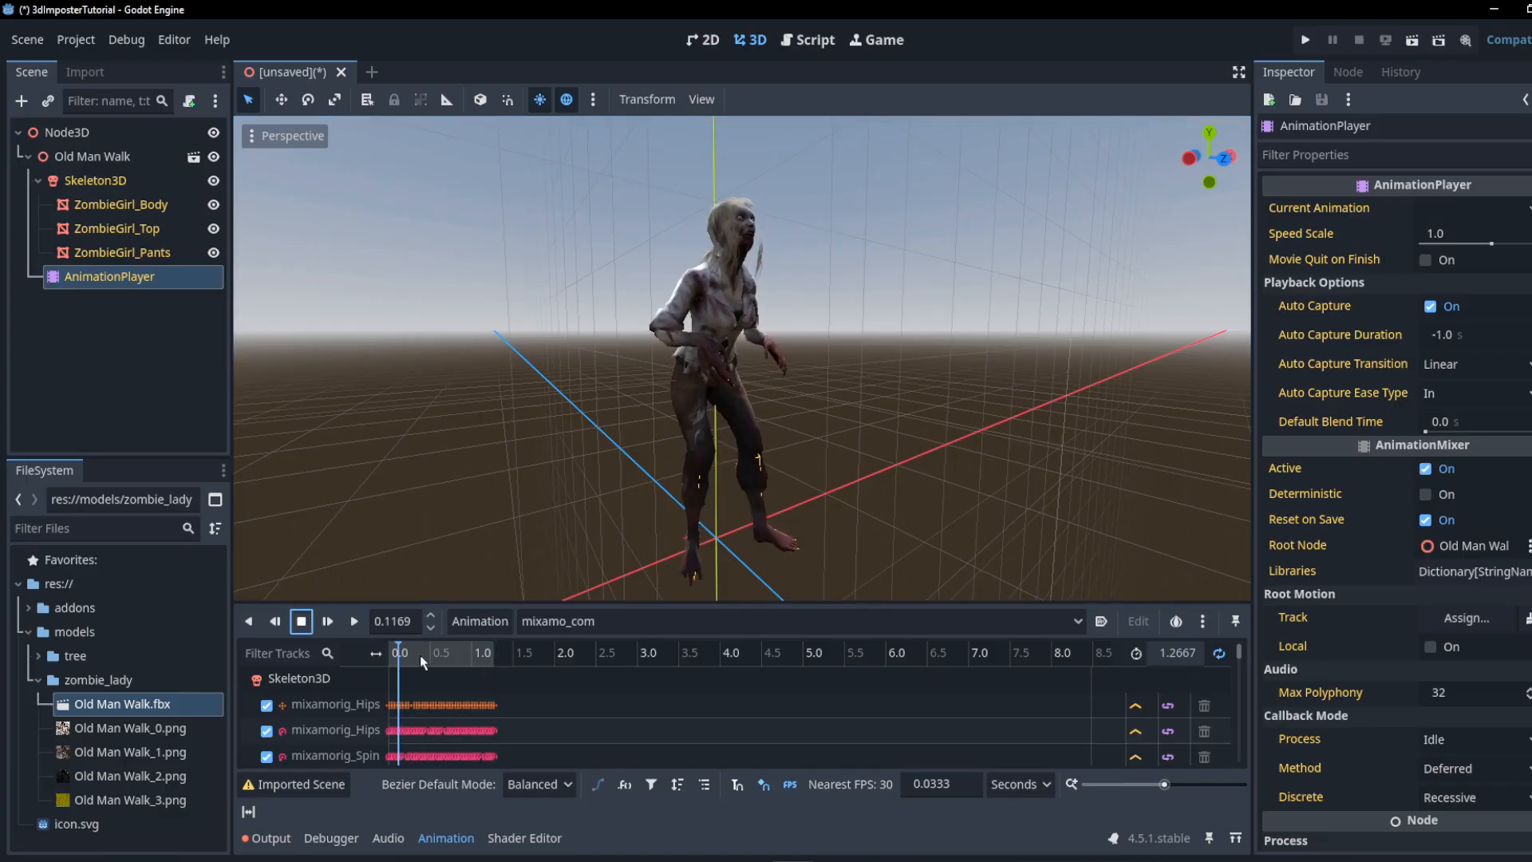
- Scrub the mixamo_com animation back to its first frame at 0.0 s
mouse_move(405, 652)
mouse_down()
mouse_move(495, 649)
mouse_move(388, 643)
mouse_up()
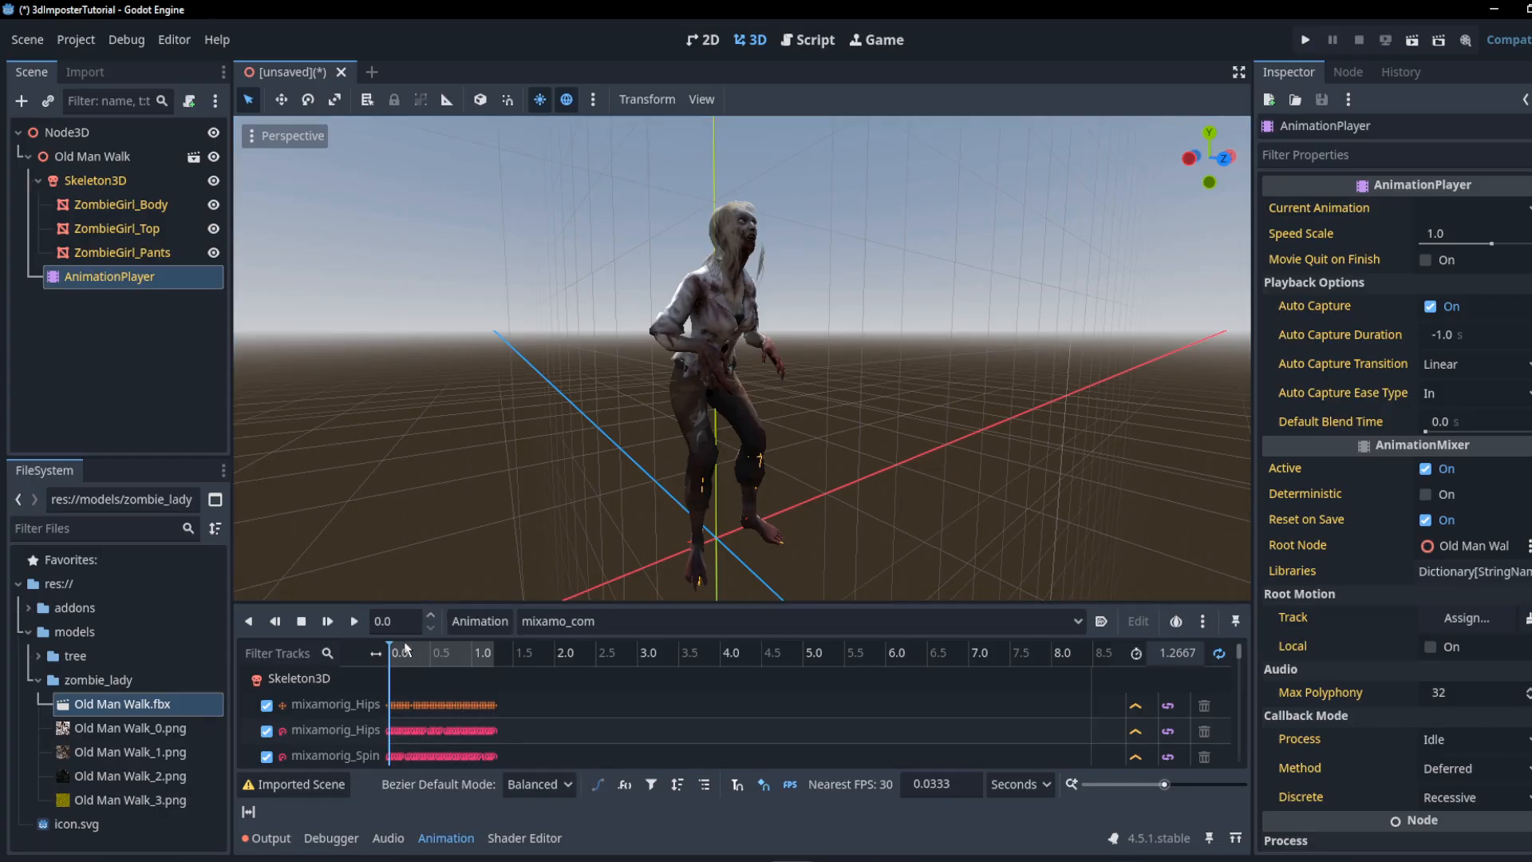
click(405, 651)
drag(406, 651, 375, 644)
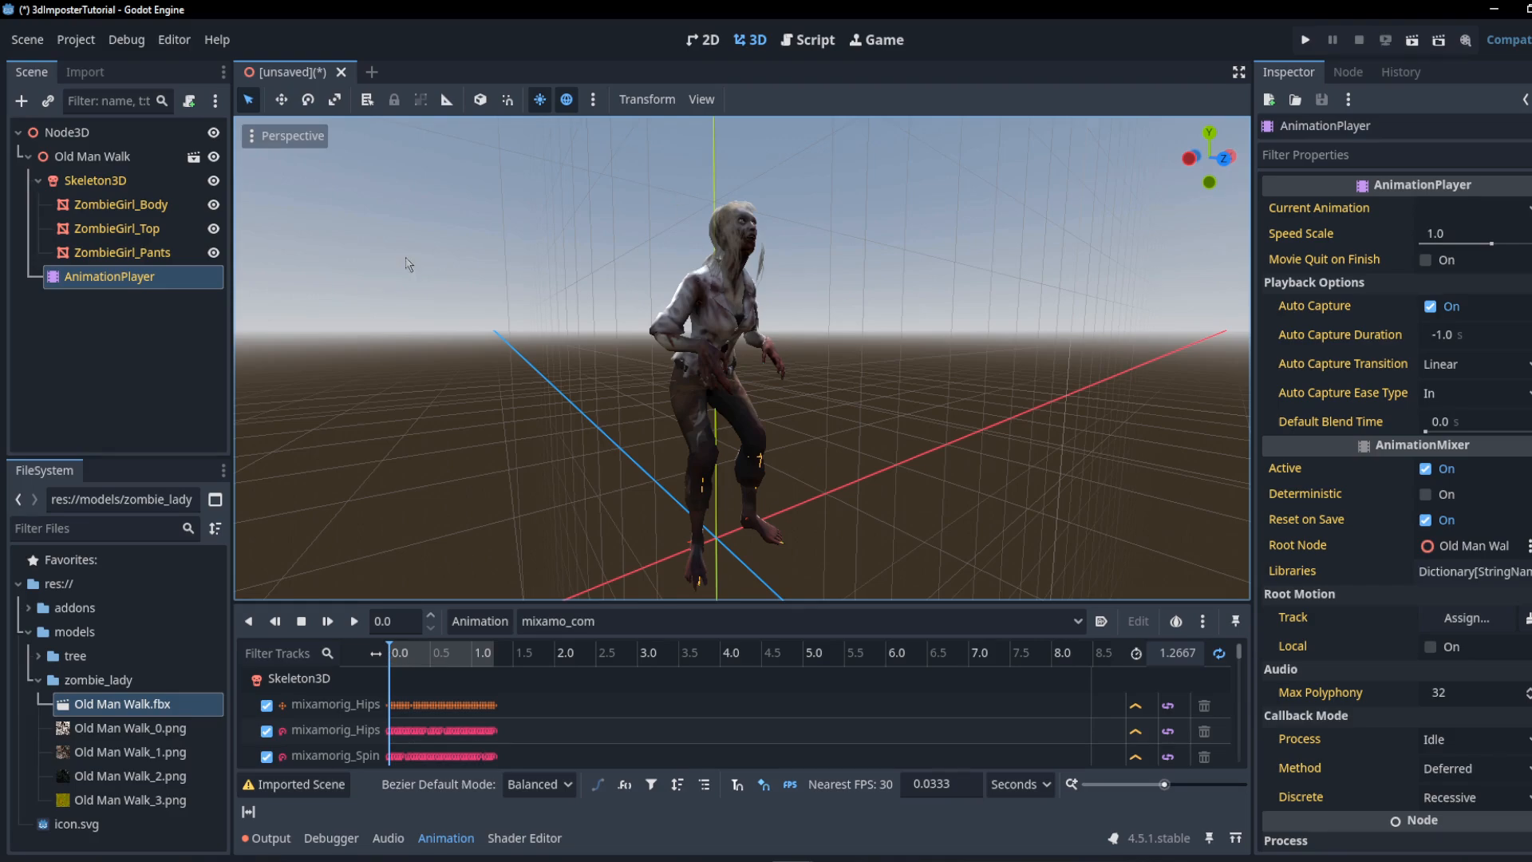
- Select the zombie's Skeleton3D node, check its frame preview in the Imposter generator, and close the generator
click(109, 179)
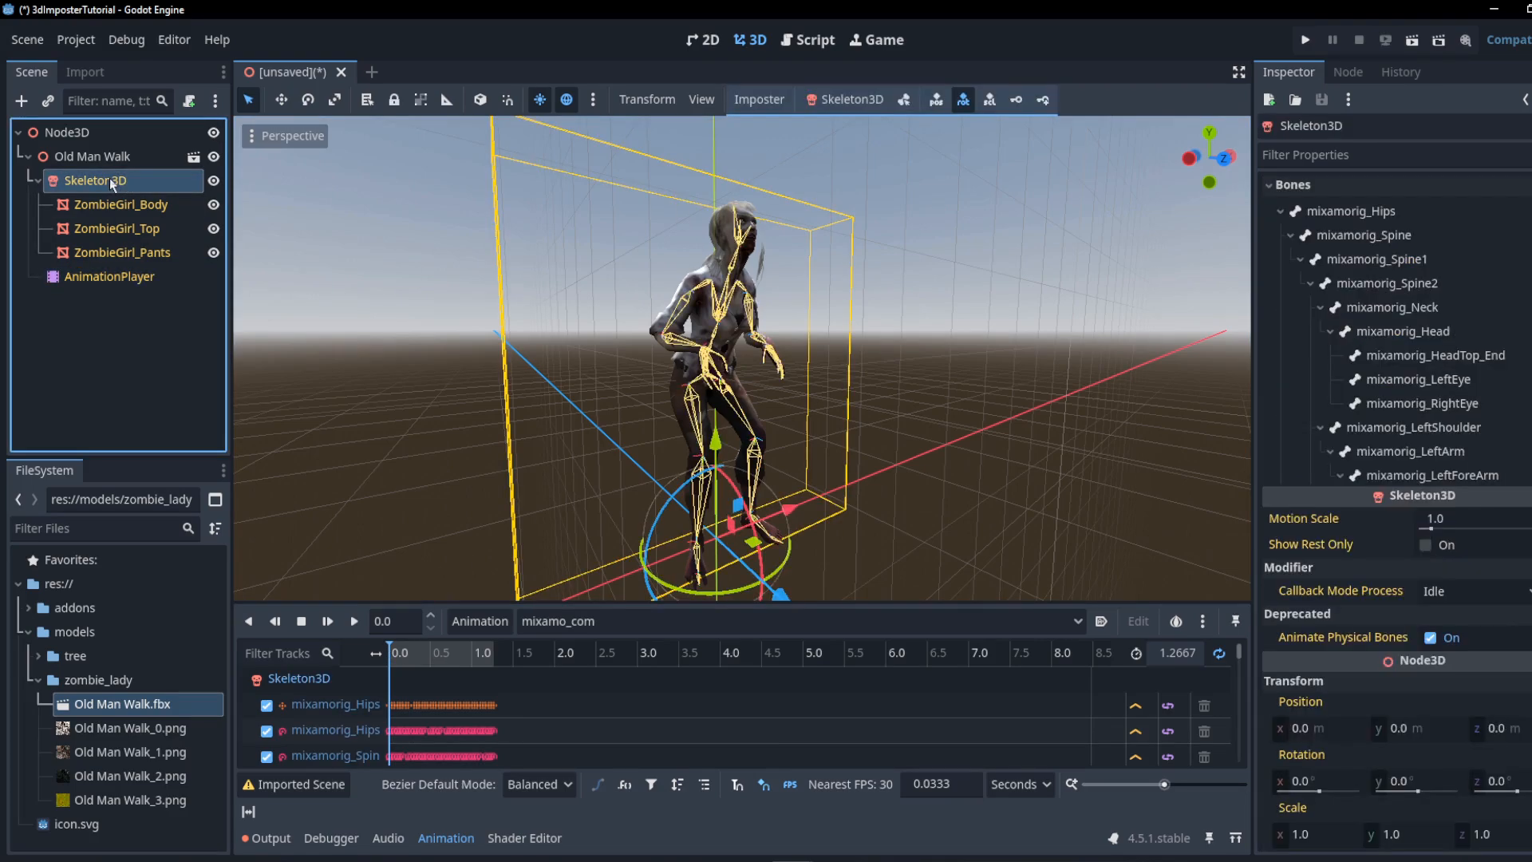
click(761, 99)
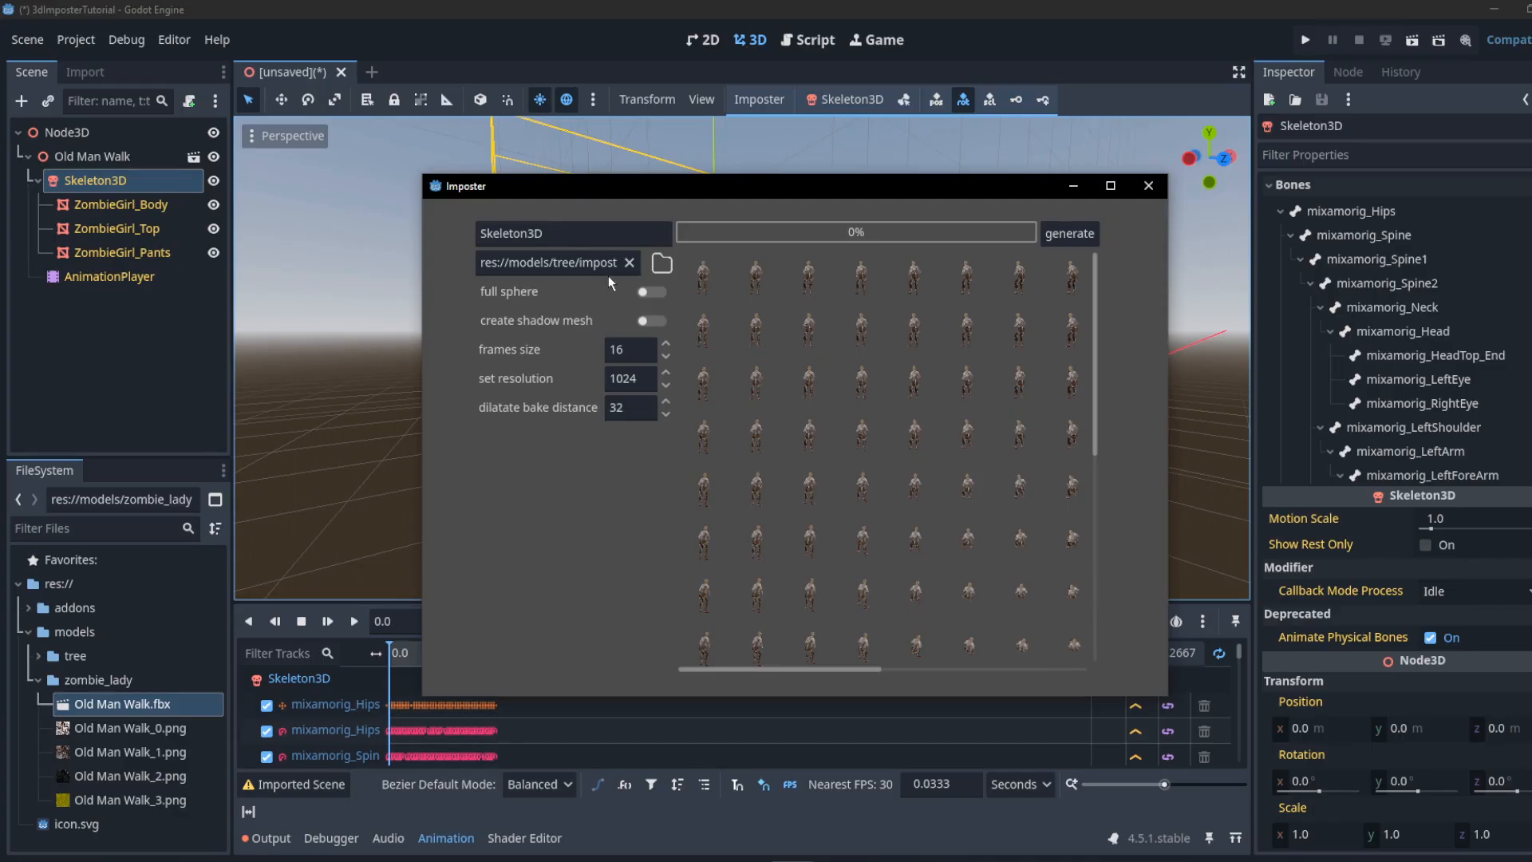
click(1162, 189)
- Create a folder named imposter inside res://models/zombie_lady
right_click(82, 687)
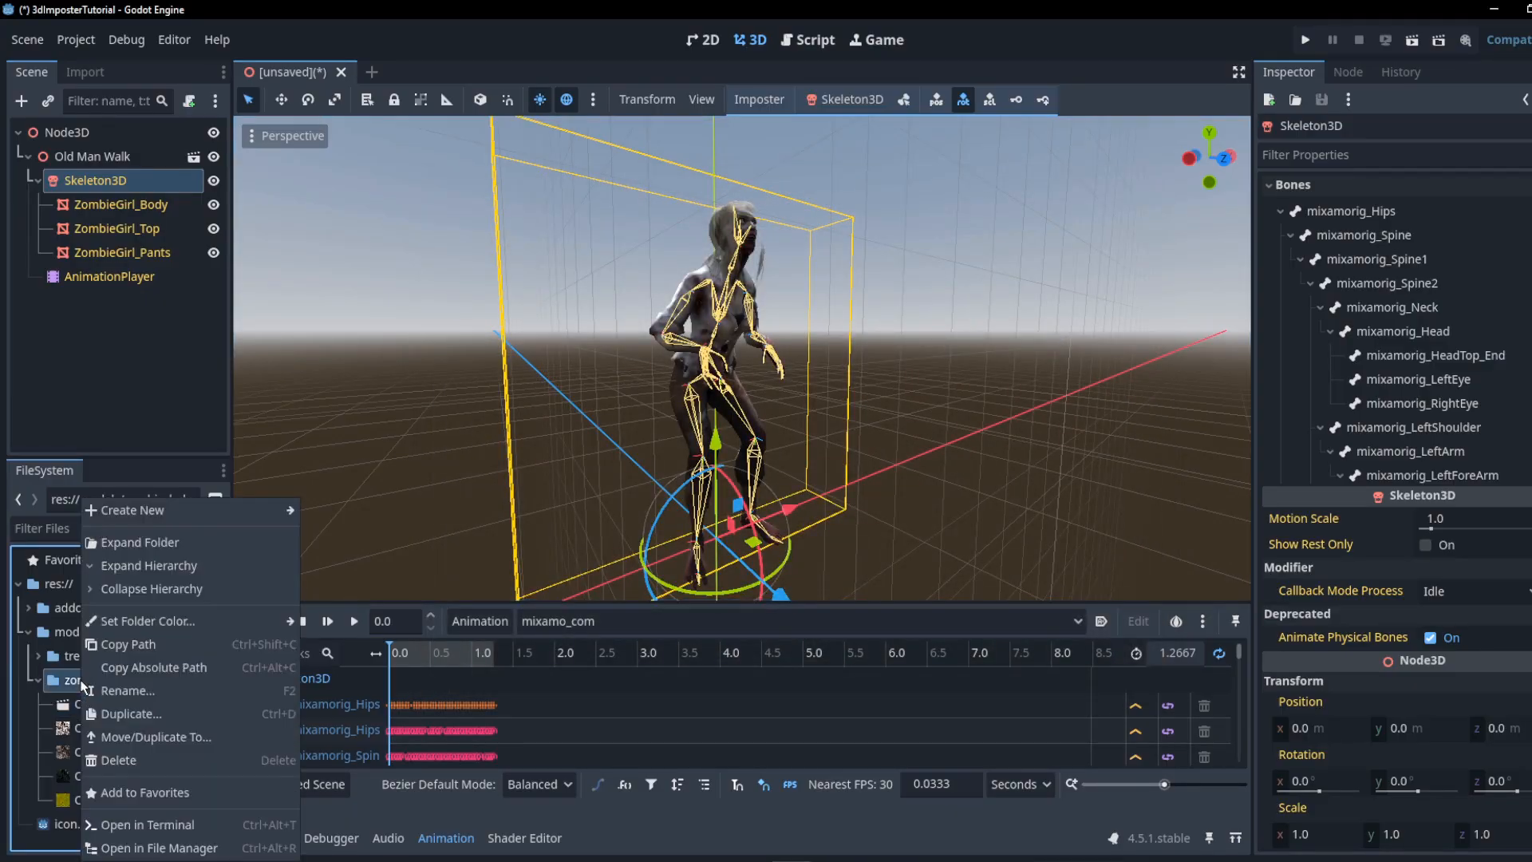
mouse_move(290, 526)
click(343, 514)
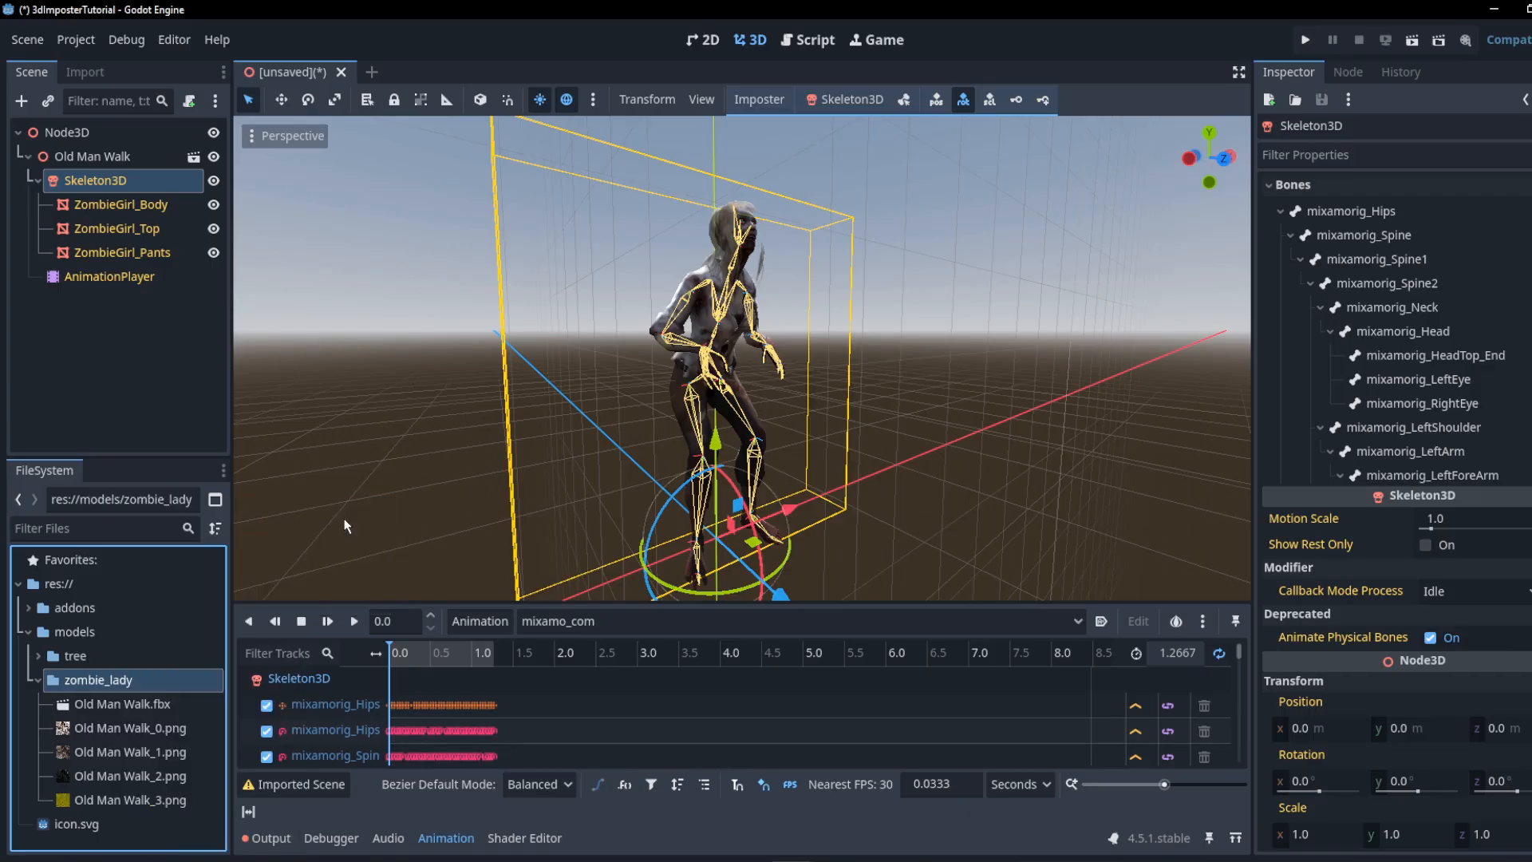
text(imposter)
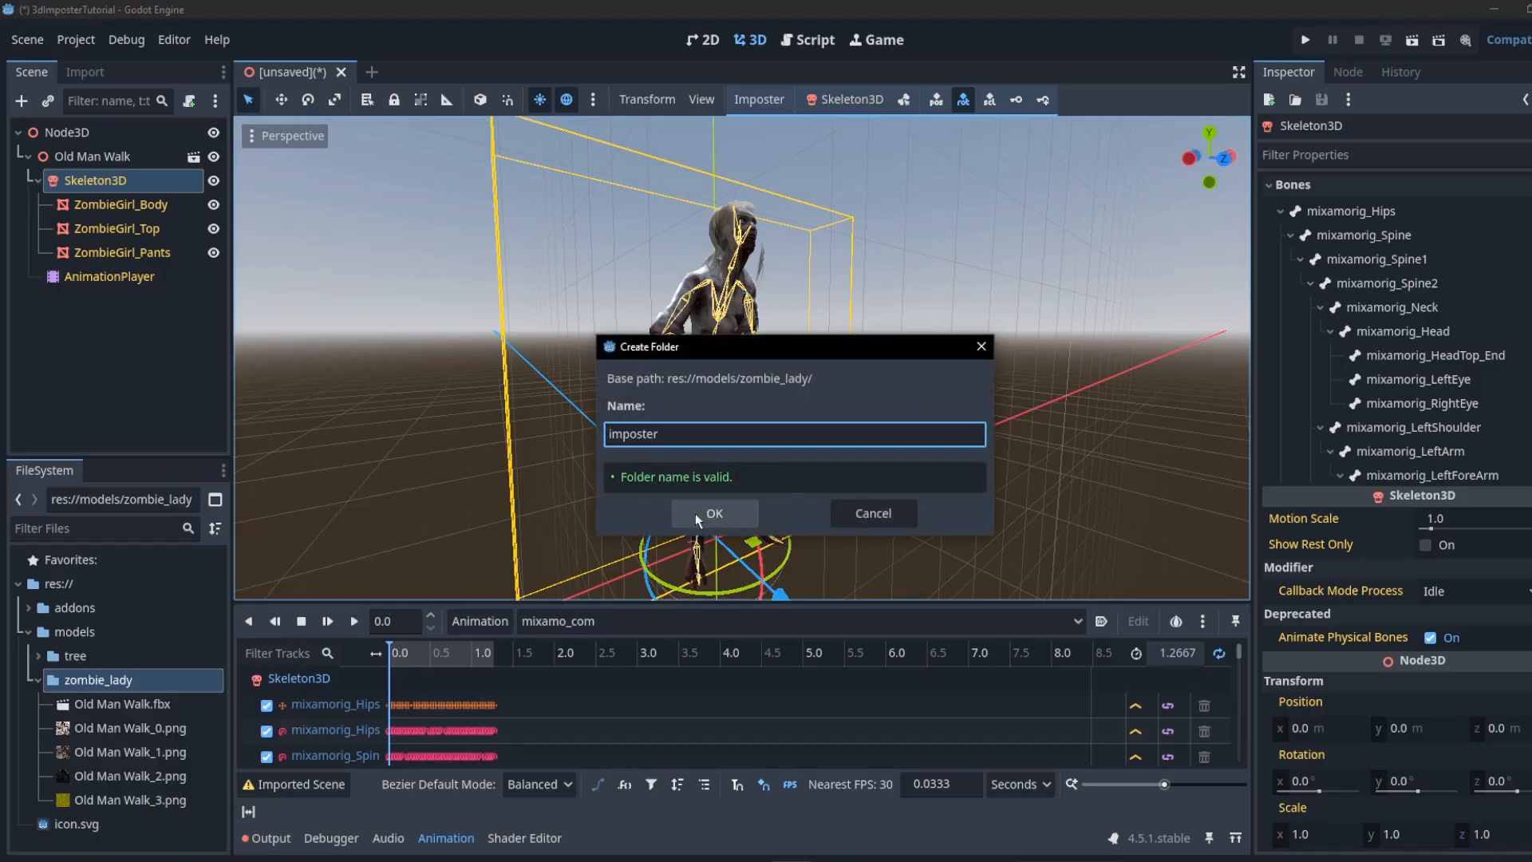
click(696, 514)
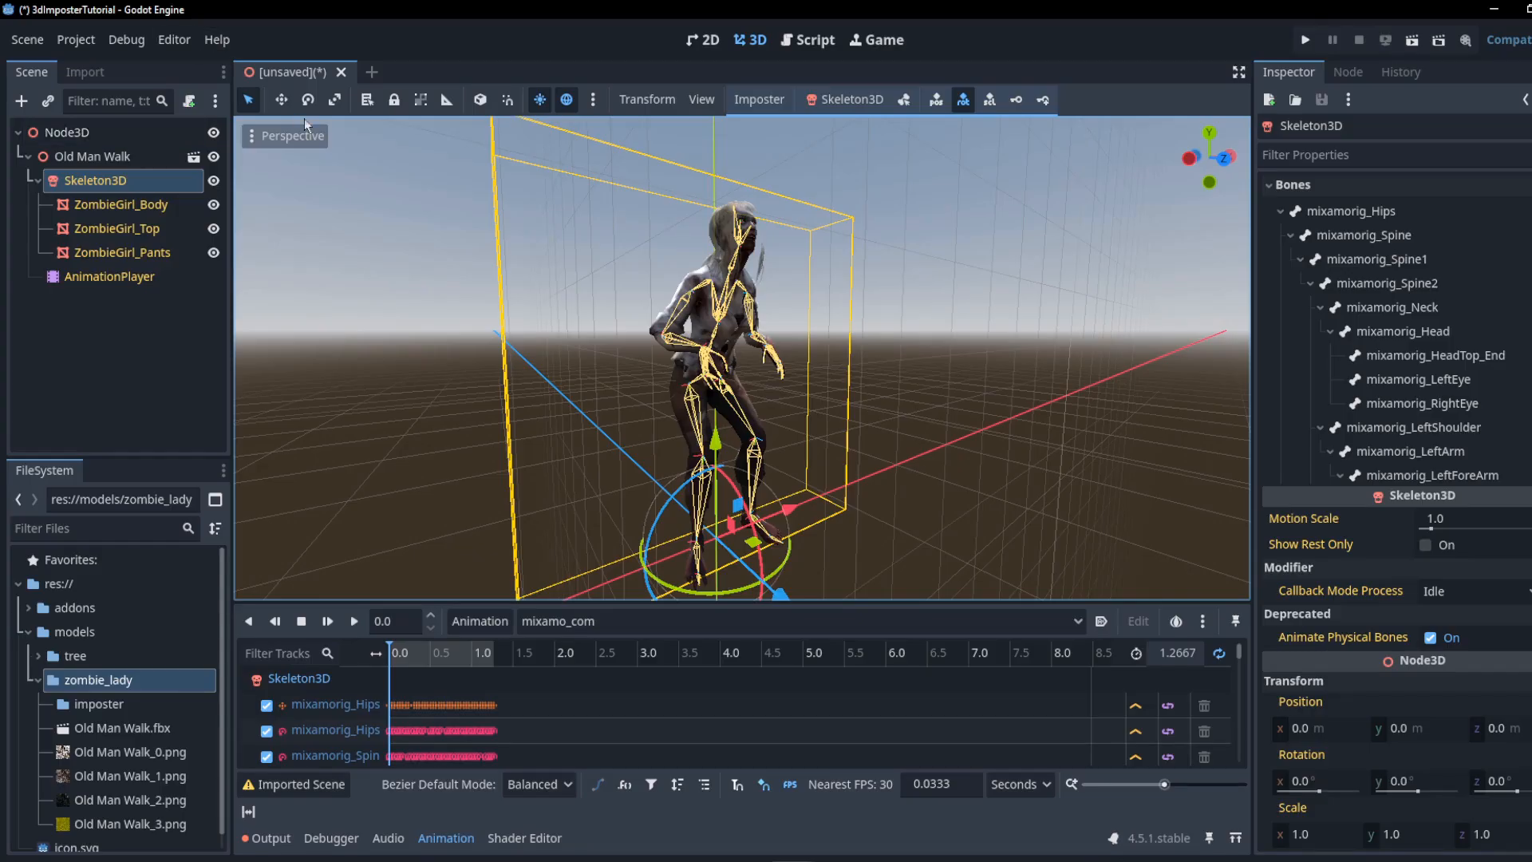
- Reopen the Imposter generator for Skeleton3D, enable create shadow mesh, and set the resolution to 2048
click(759, 99)
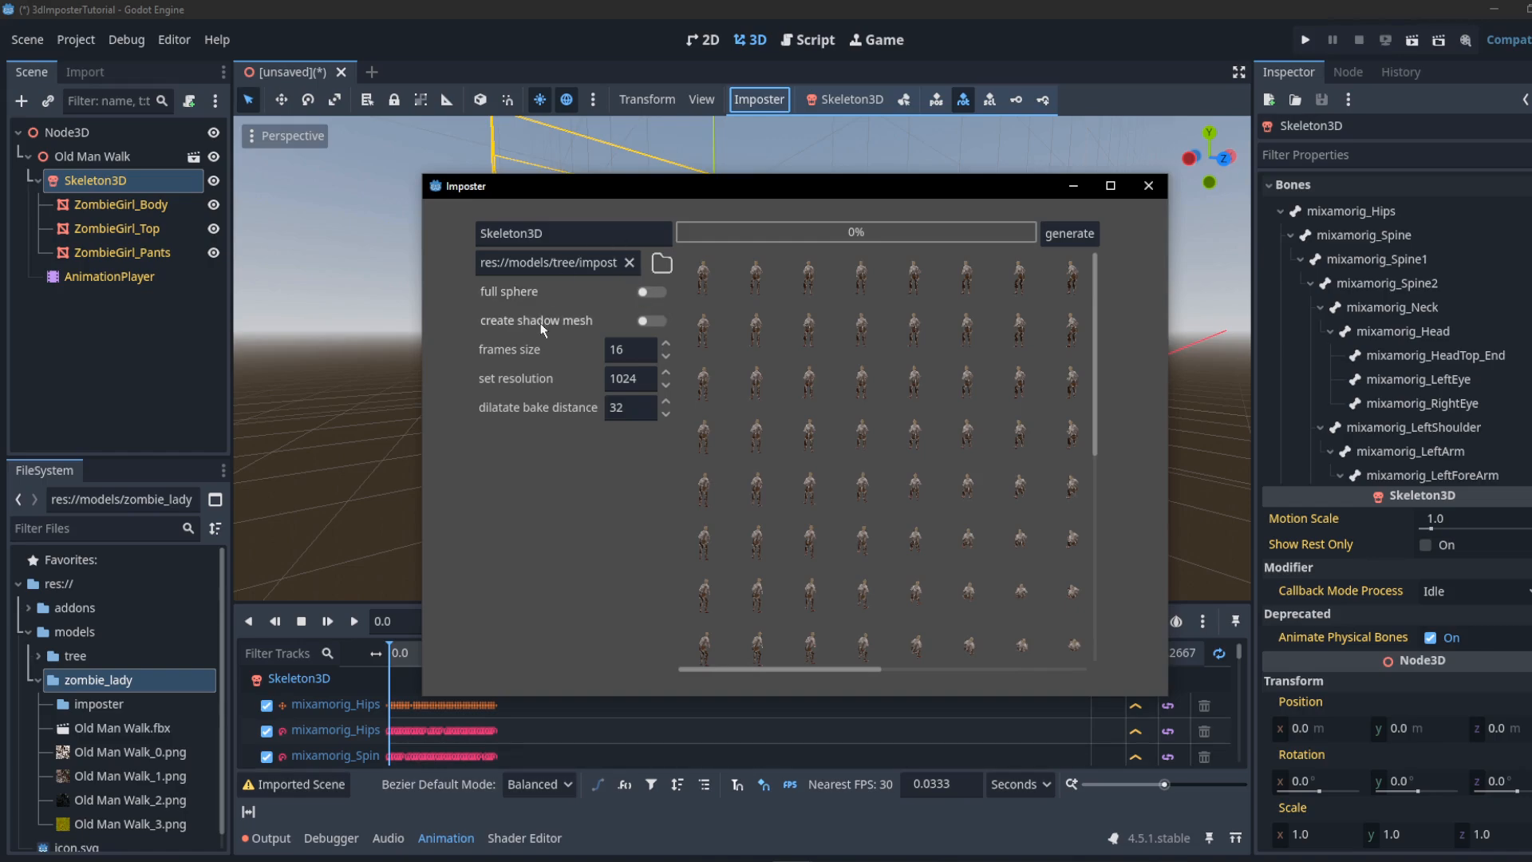
click(648, 323)
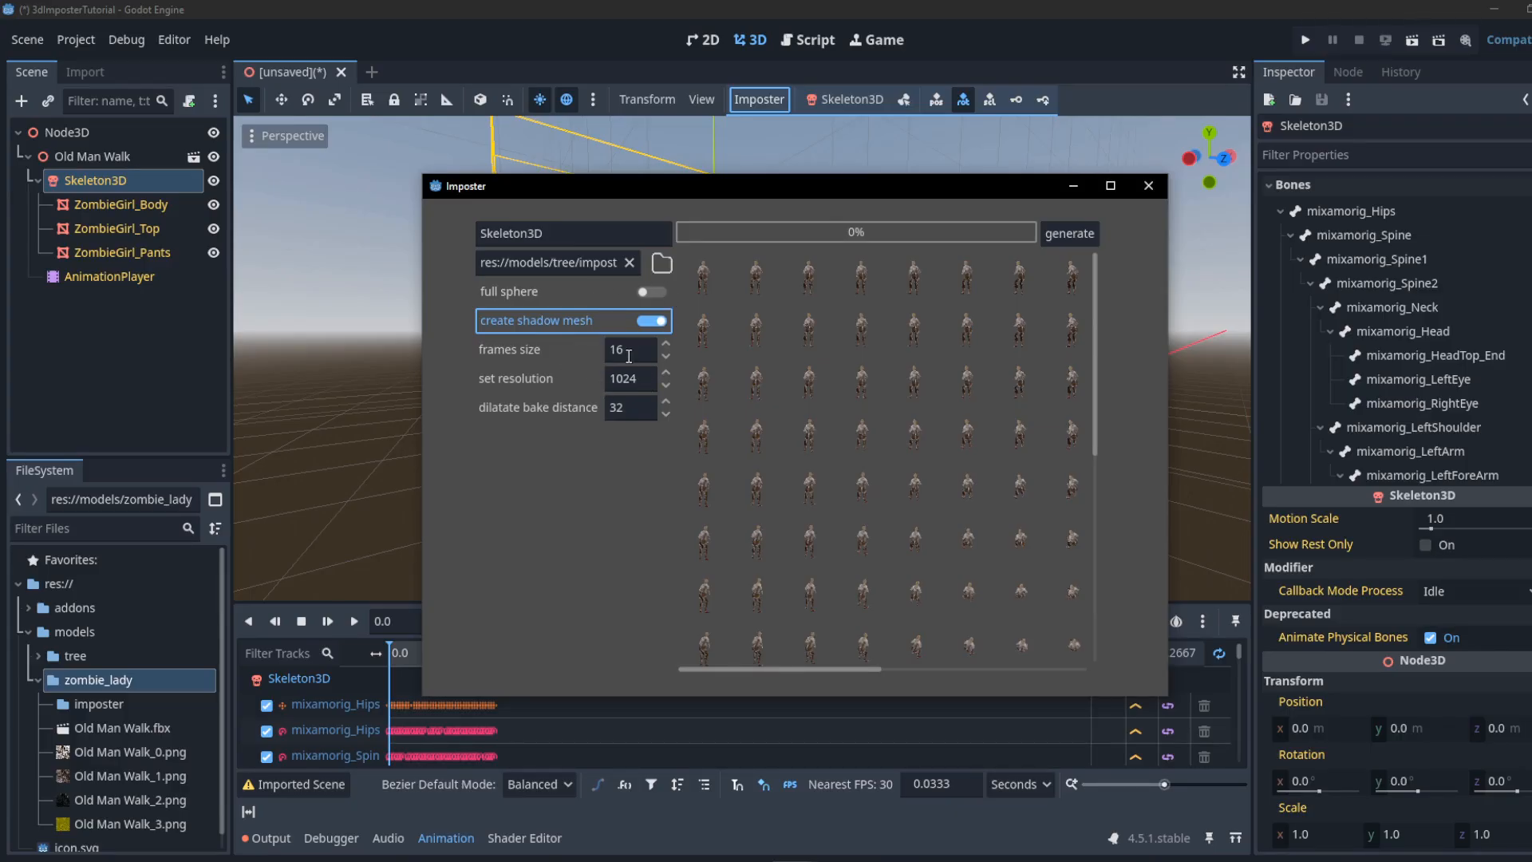
click(648, 380)
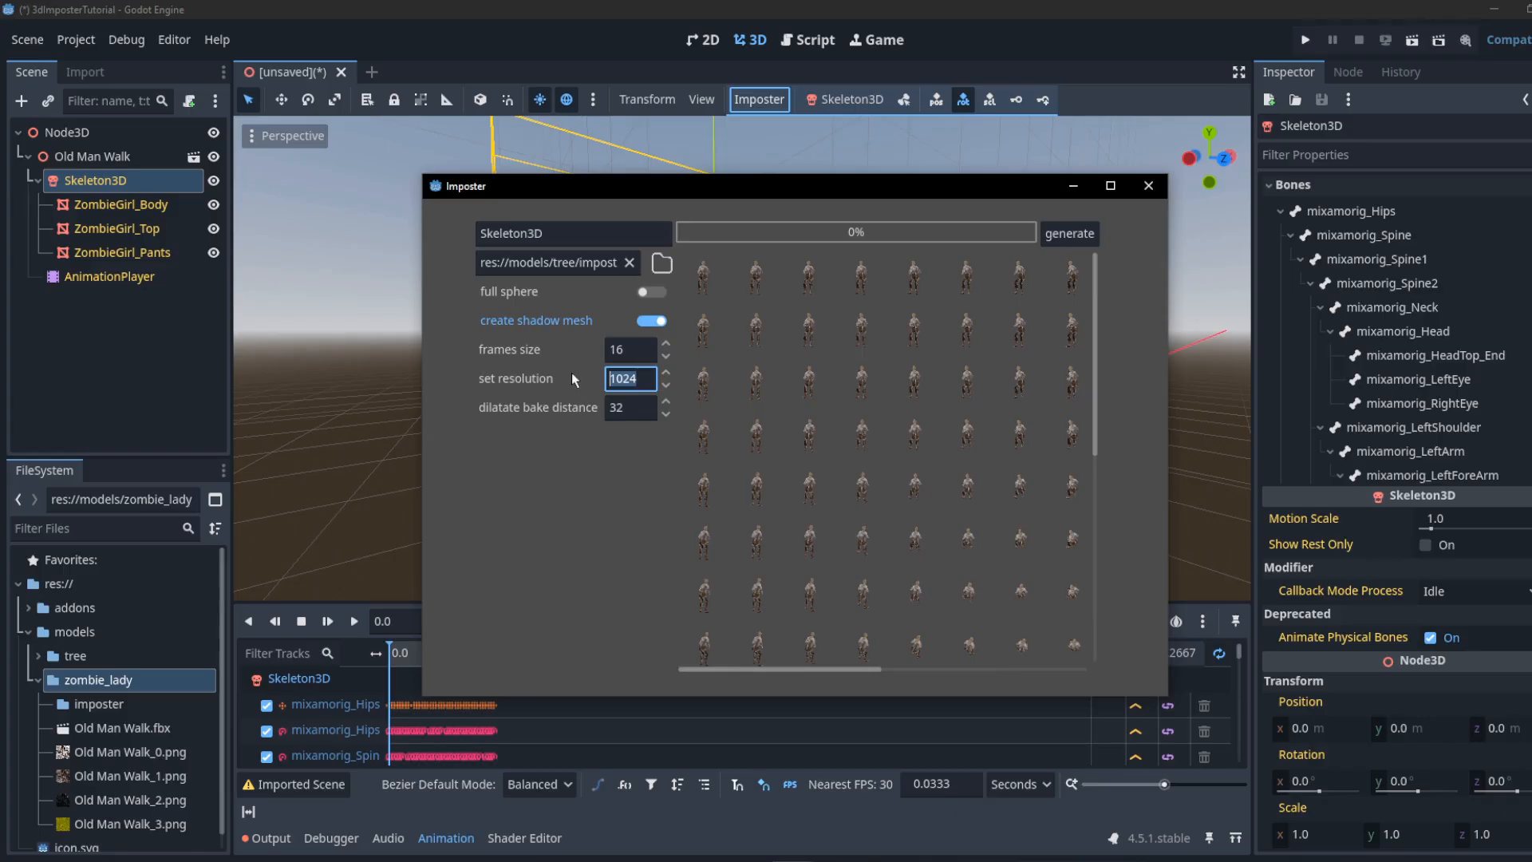
text(2048)
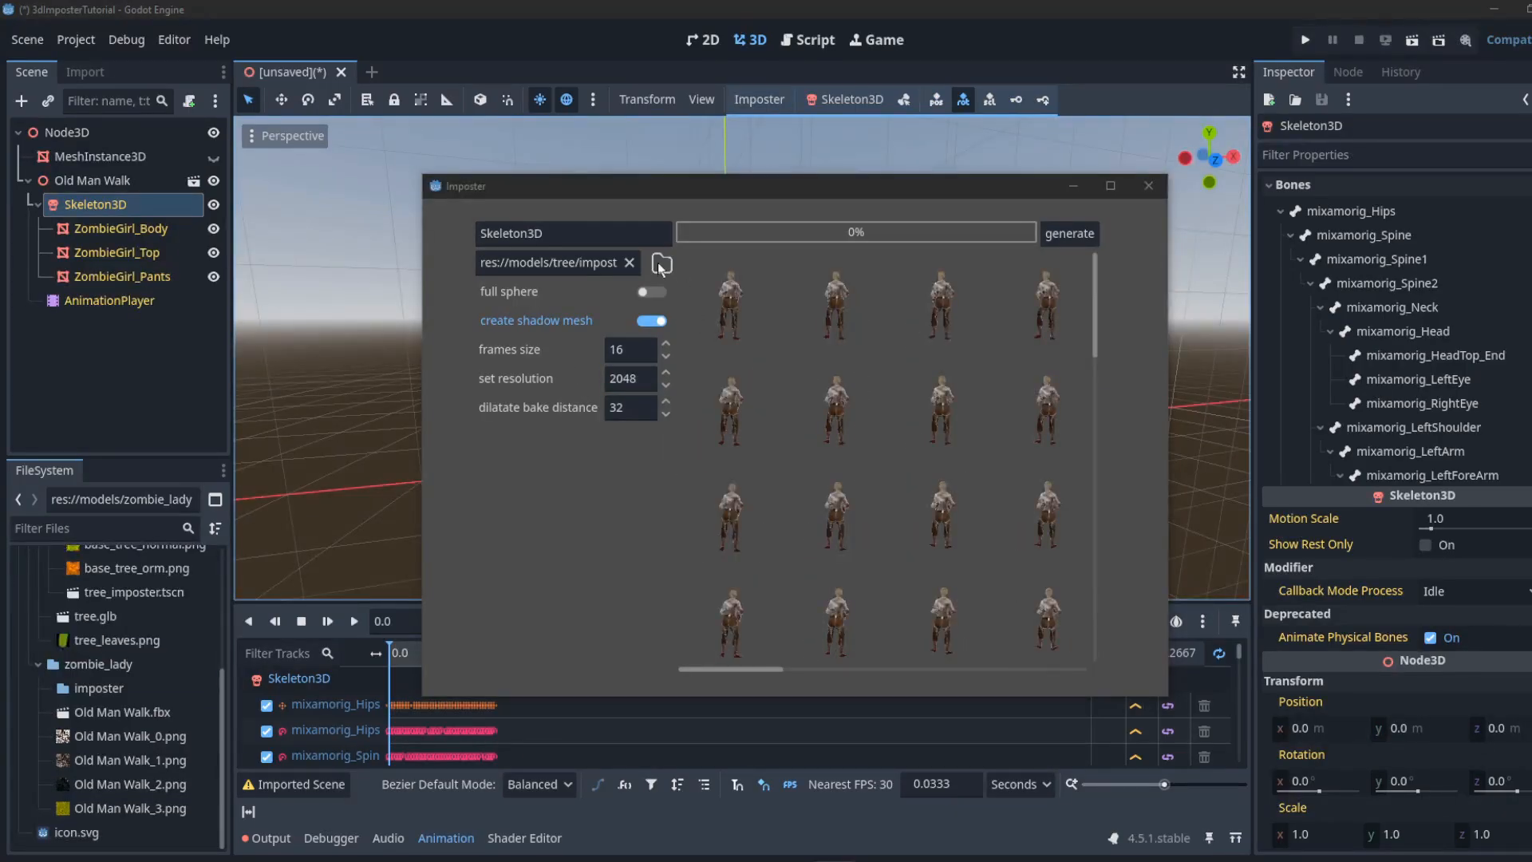
- Set the imposter's save directory to the imposter folder inside res://models/zombie_lady
click(661, 264)
click(522, 219)
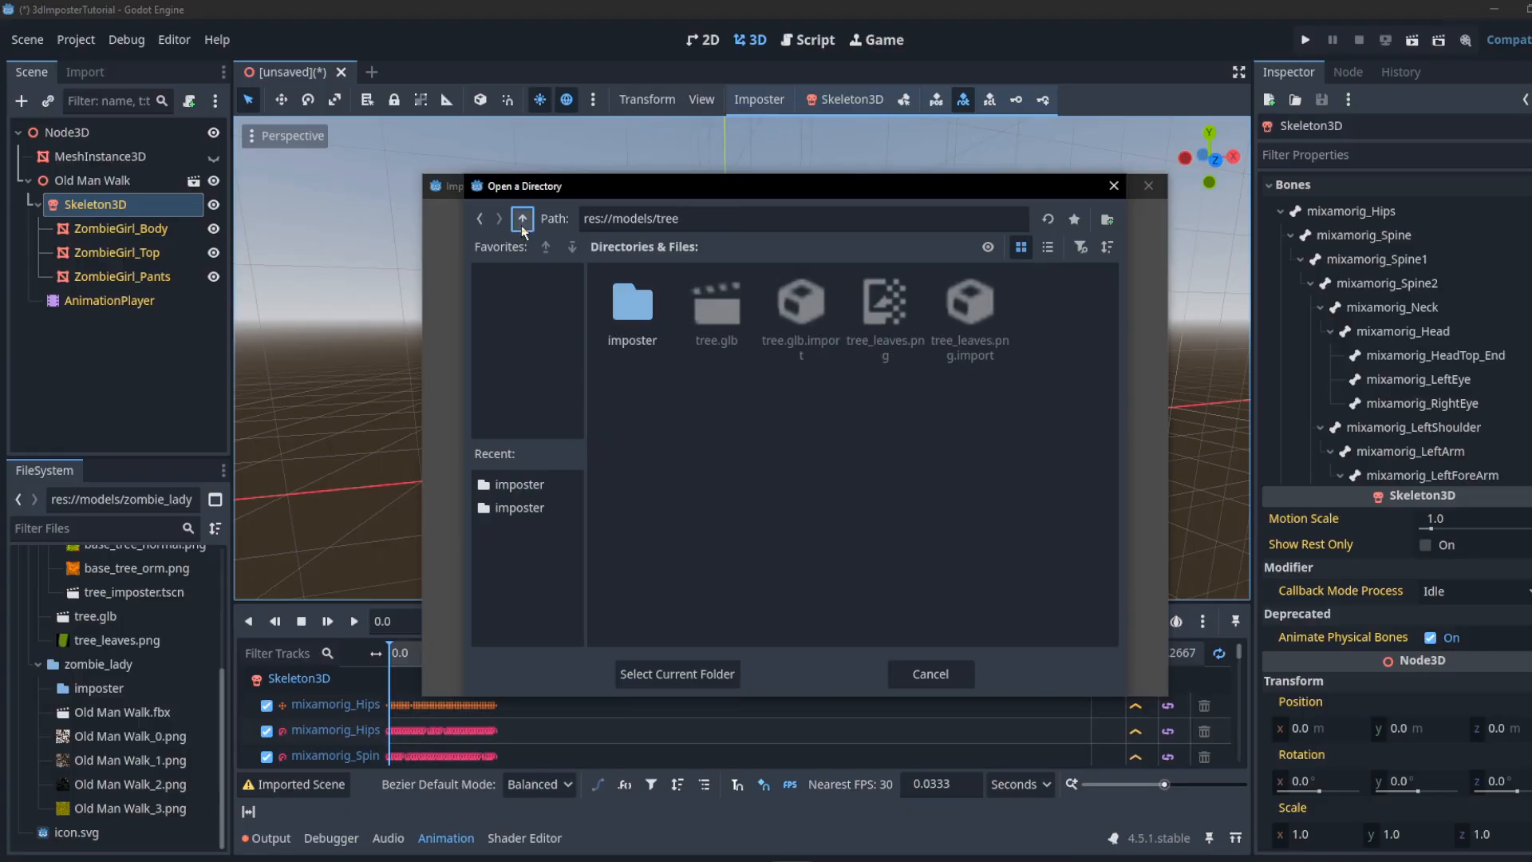
click(522, 228)
double_click(718, 304)
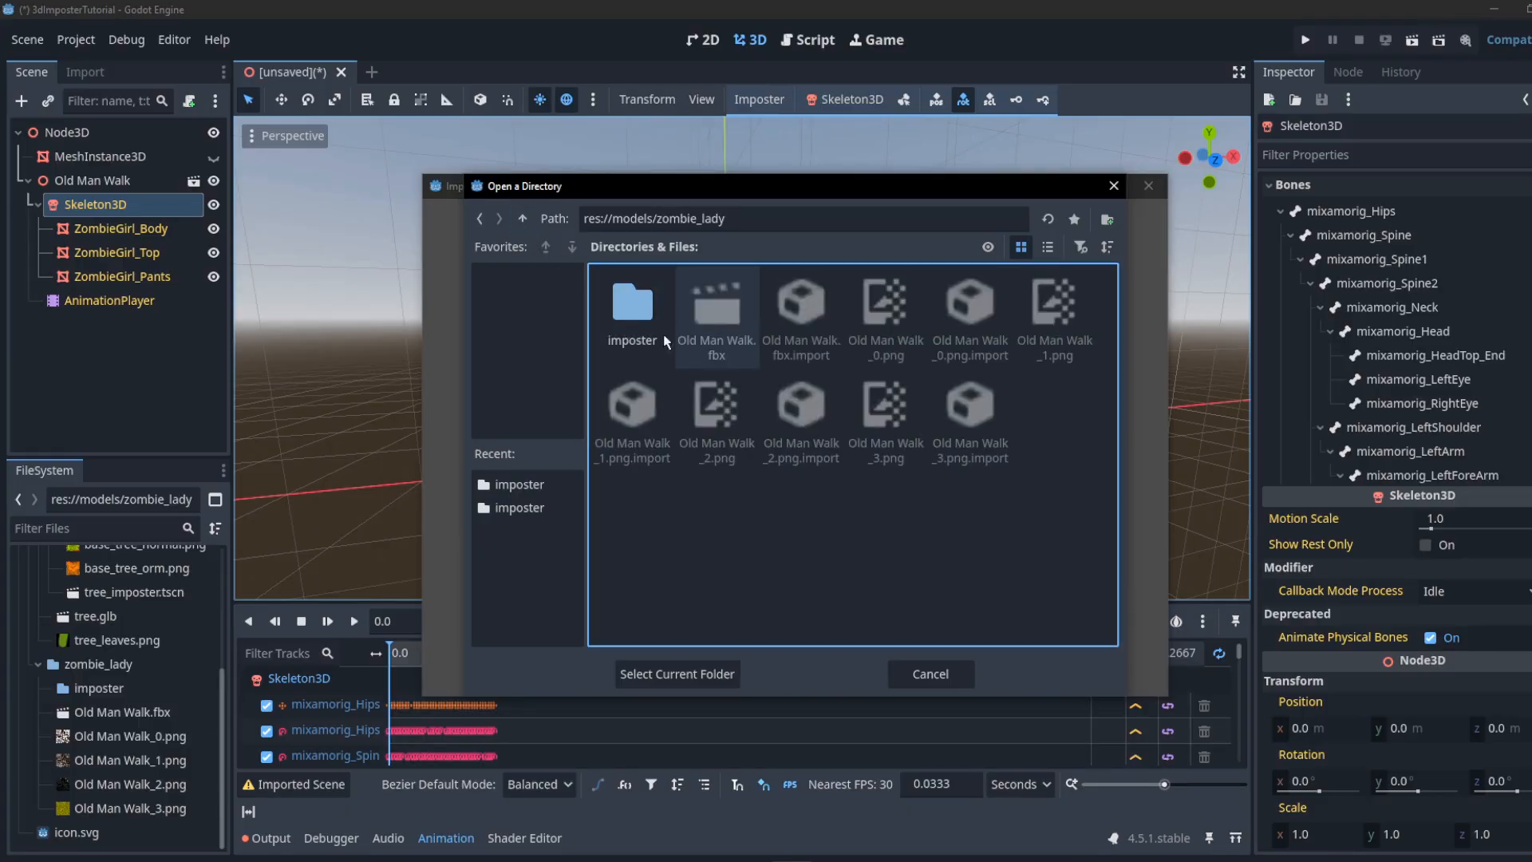
double_click(636, 299)
click(669, 677)
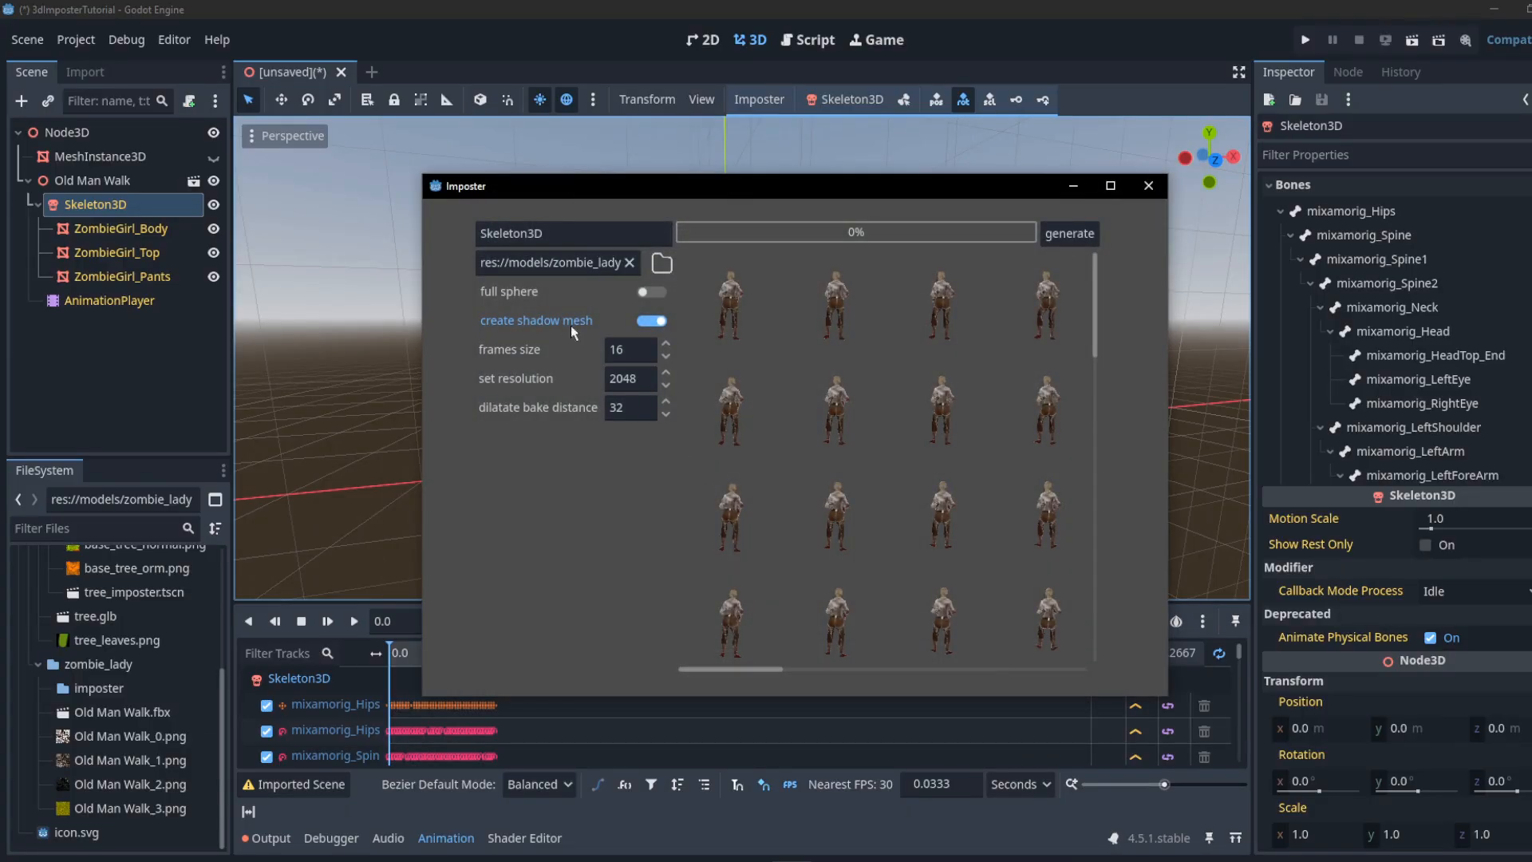
- Rename the imposter output to zombie_walk_0, generate it, and close the generator
drag(547, 237, 480, 234)
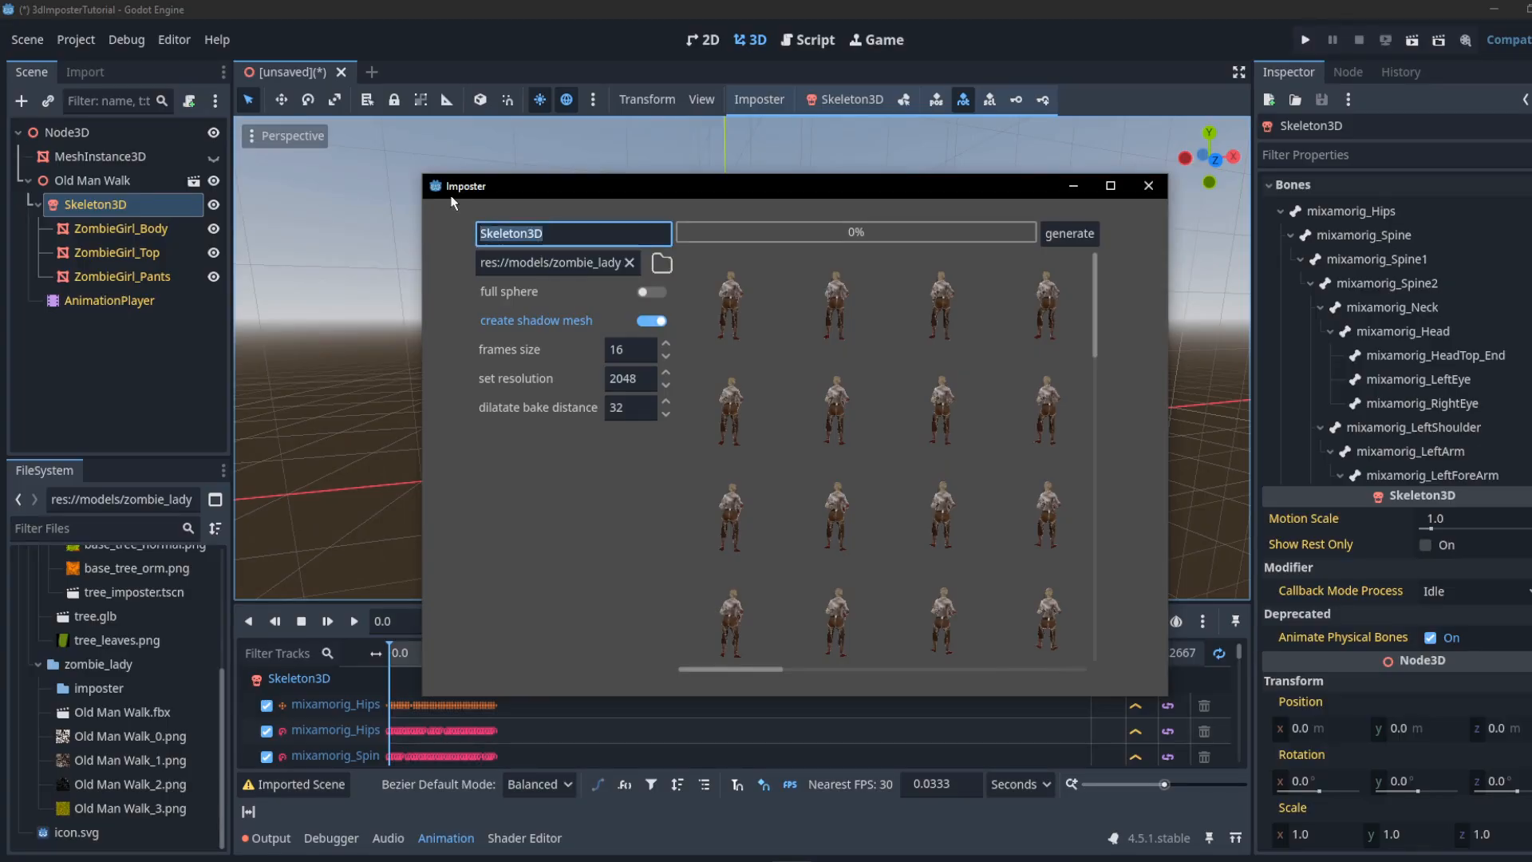
text(zombie_walk_)
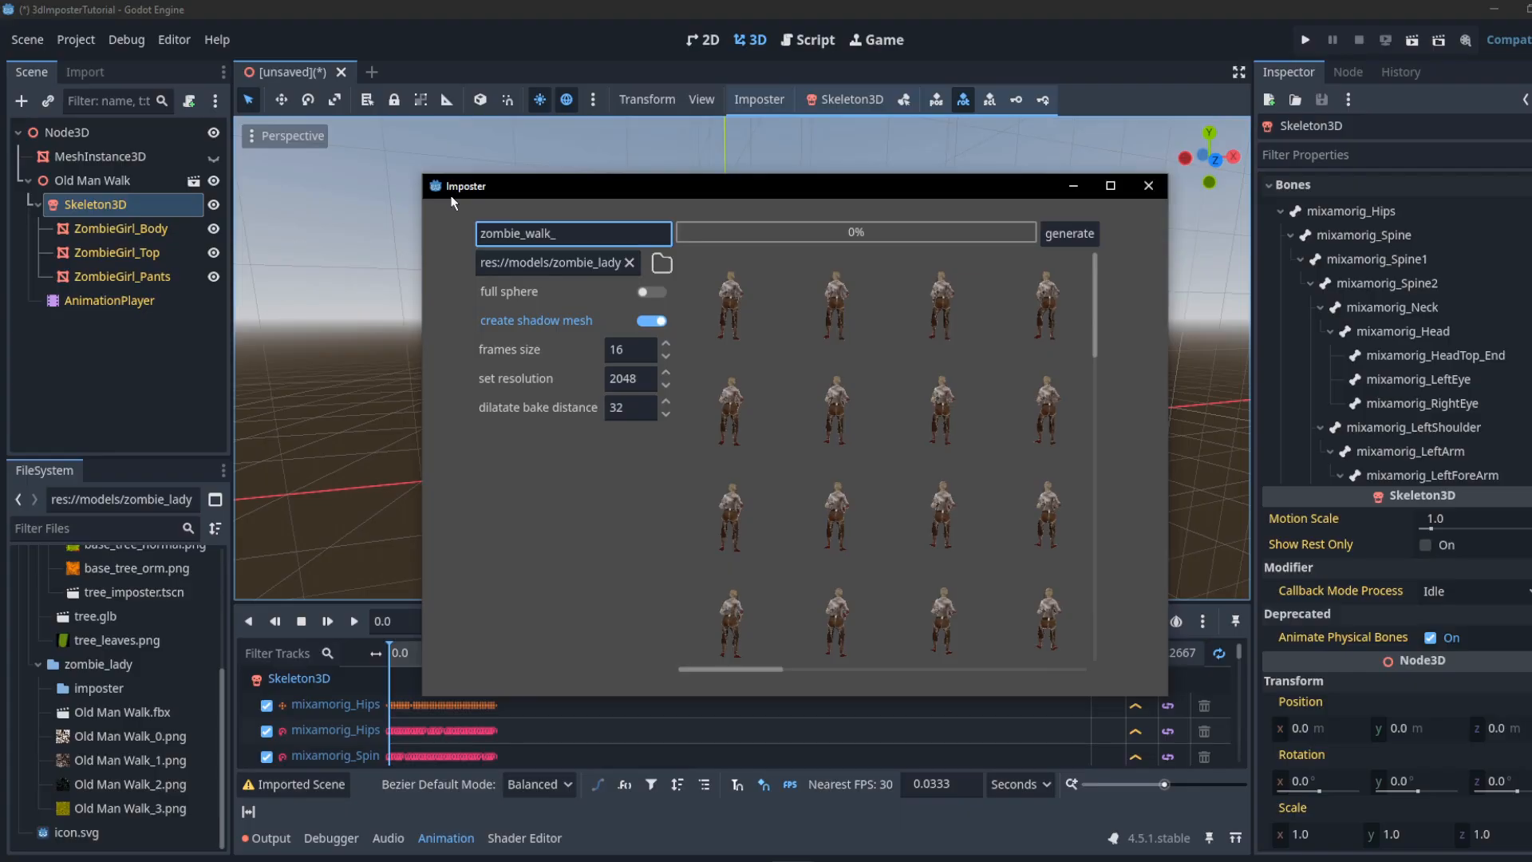
text(0)
click(1071, 237)
drag(941, 195, 504, 180)
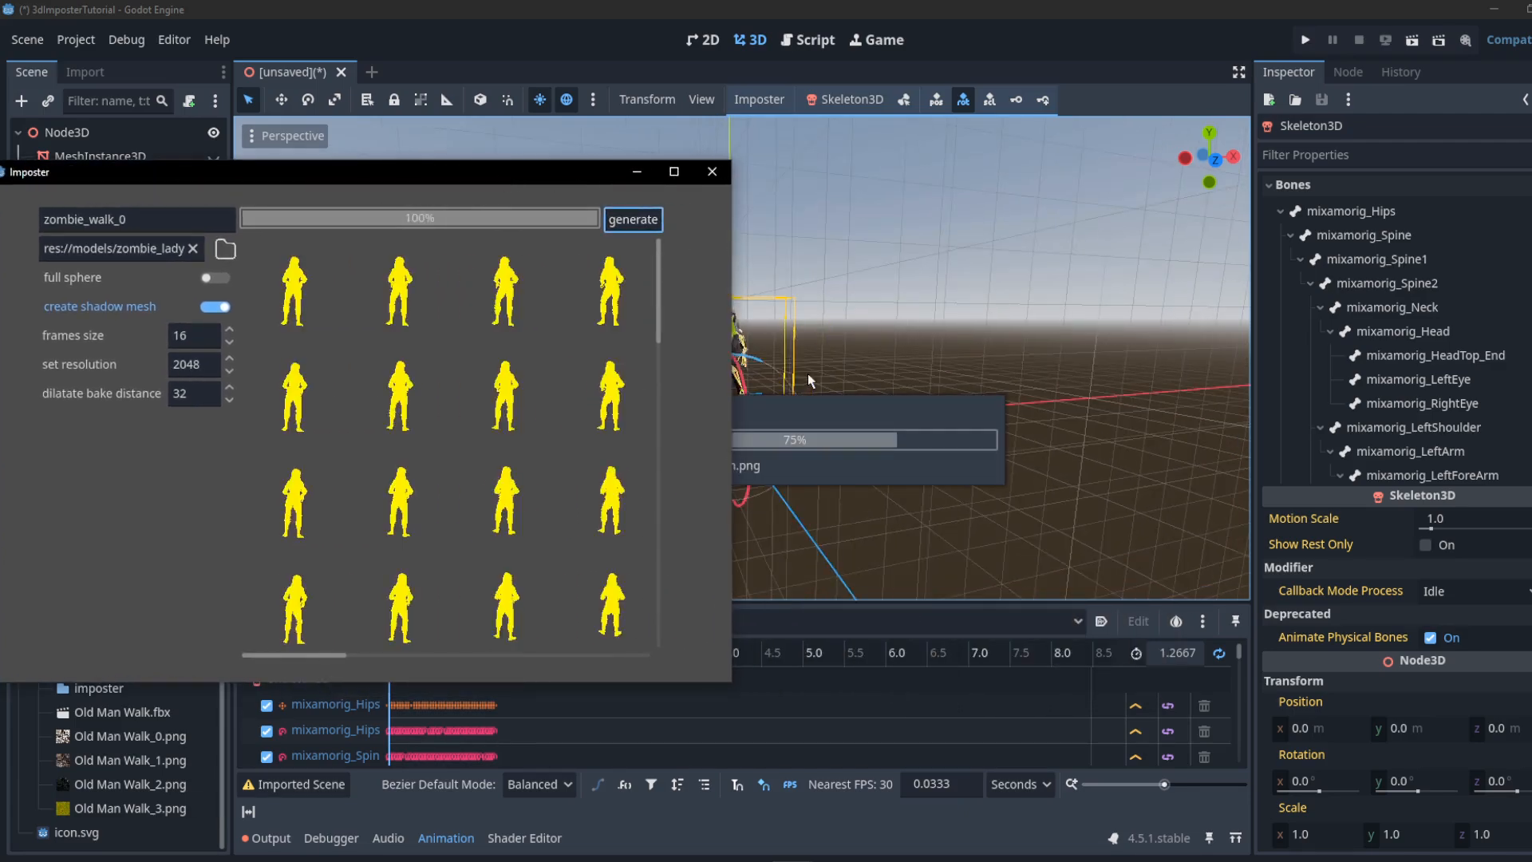
click(712, 173)
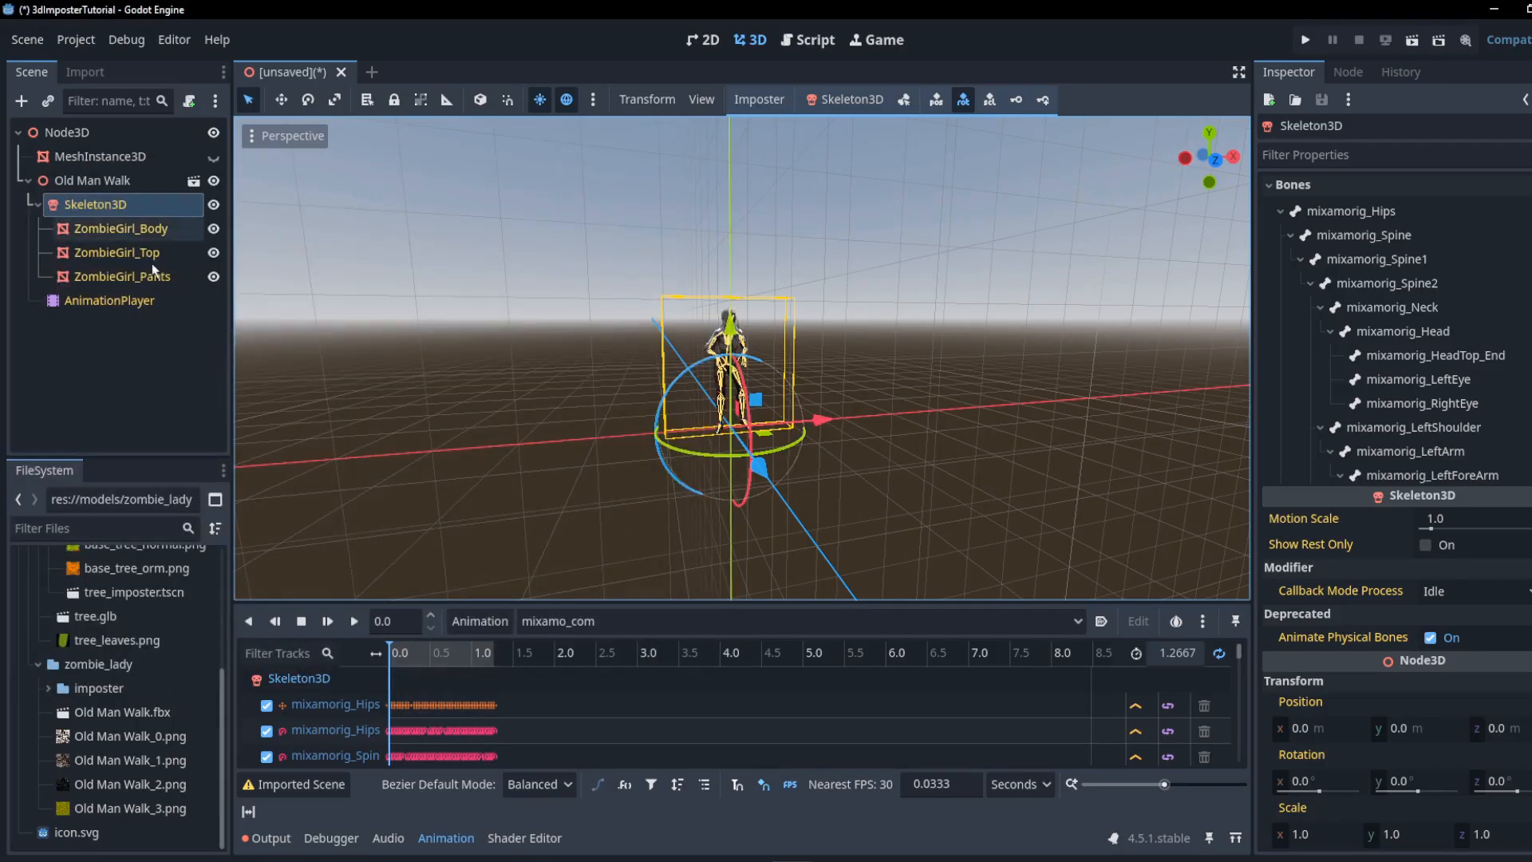
- Place the generated zombie_walk_0 imposter scene beside the original zombie and compare the two up close
scroll(723, 536, up, 3)
middle_drag(702, 559, 833, 517)
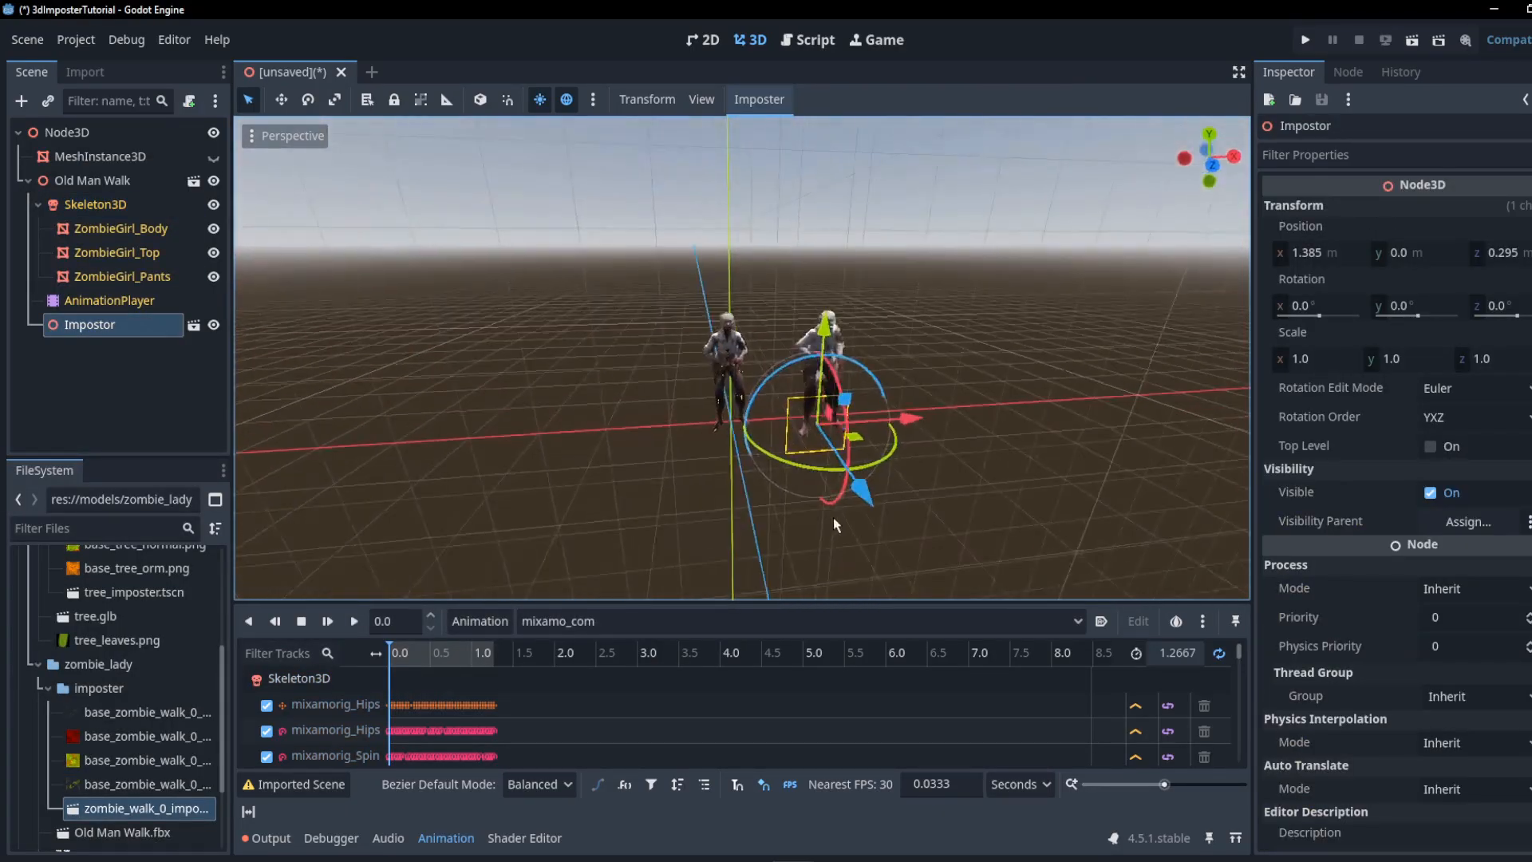
scroll(852, 420, up, 4)
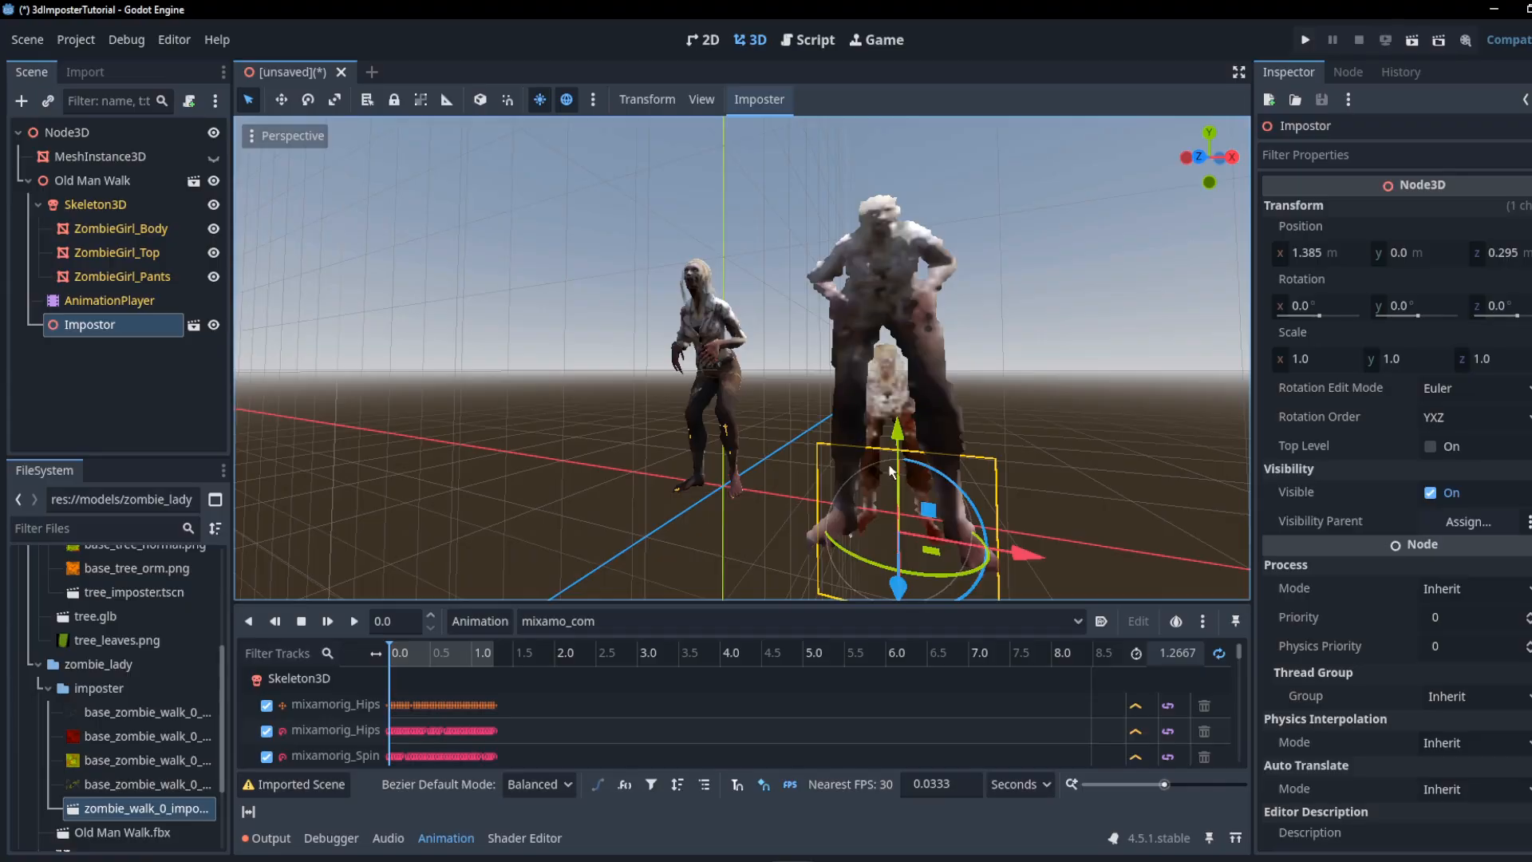
- Make the placed Impostor scene instance local to expose its child meshes in the scene tree
middle_drag(740, 485, 804, 517)
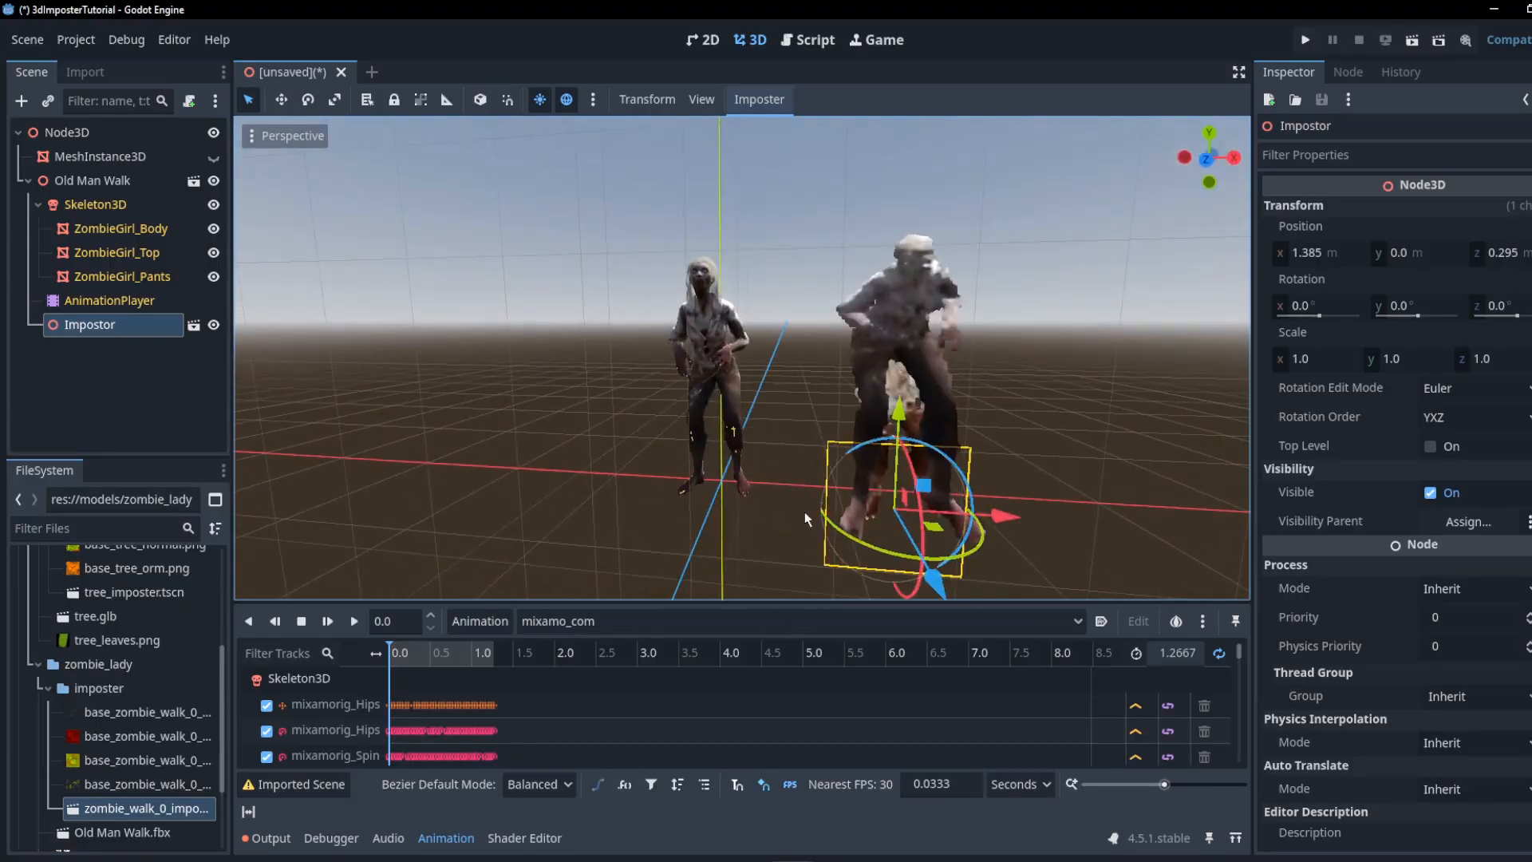
right_click(85, 329)
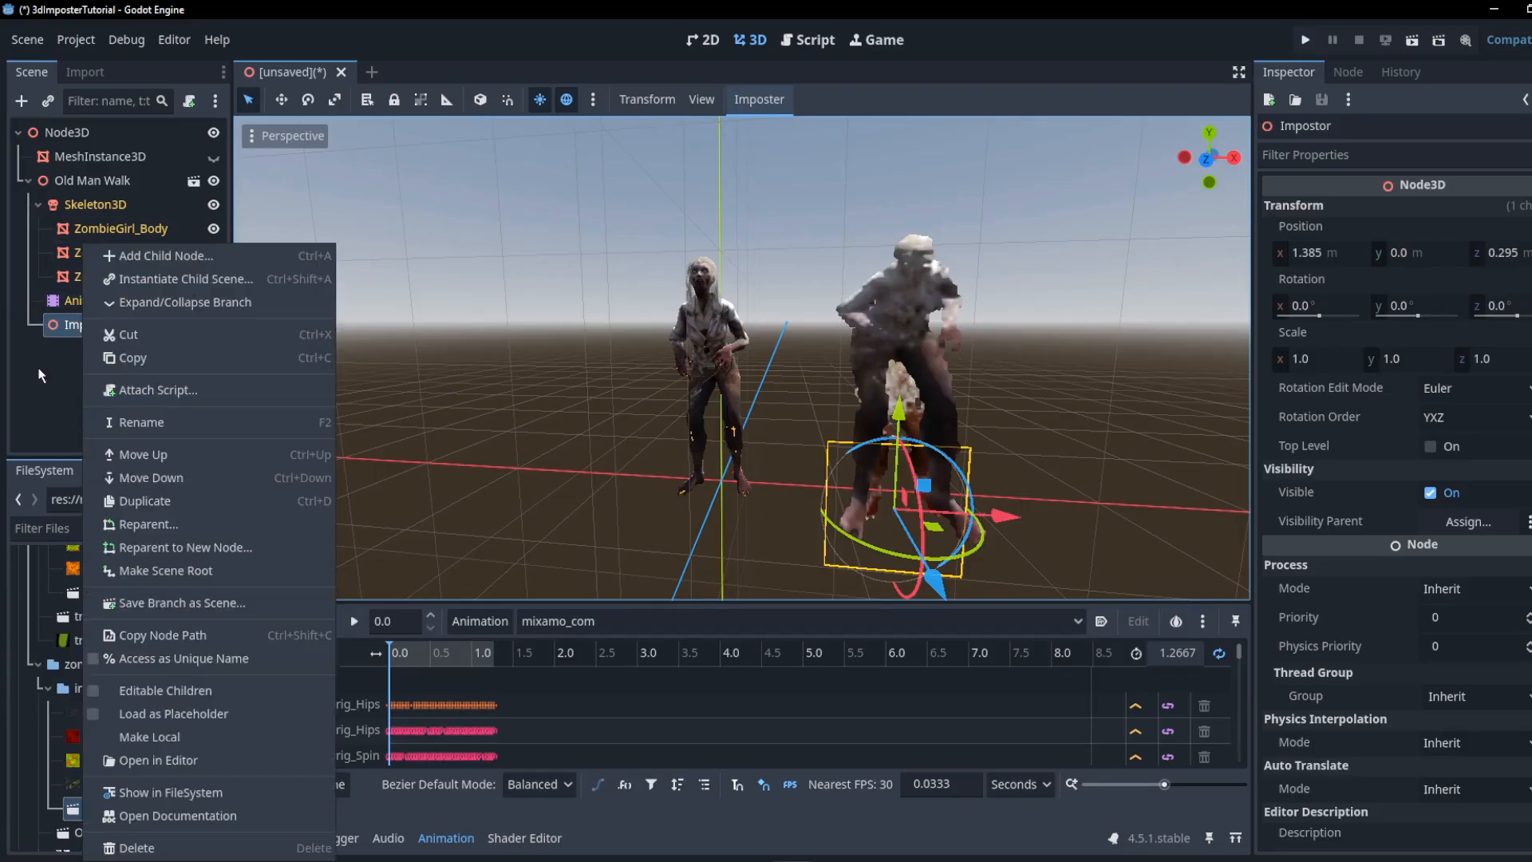
click(149, 736)
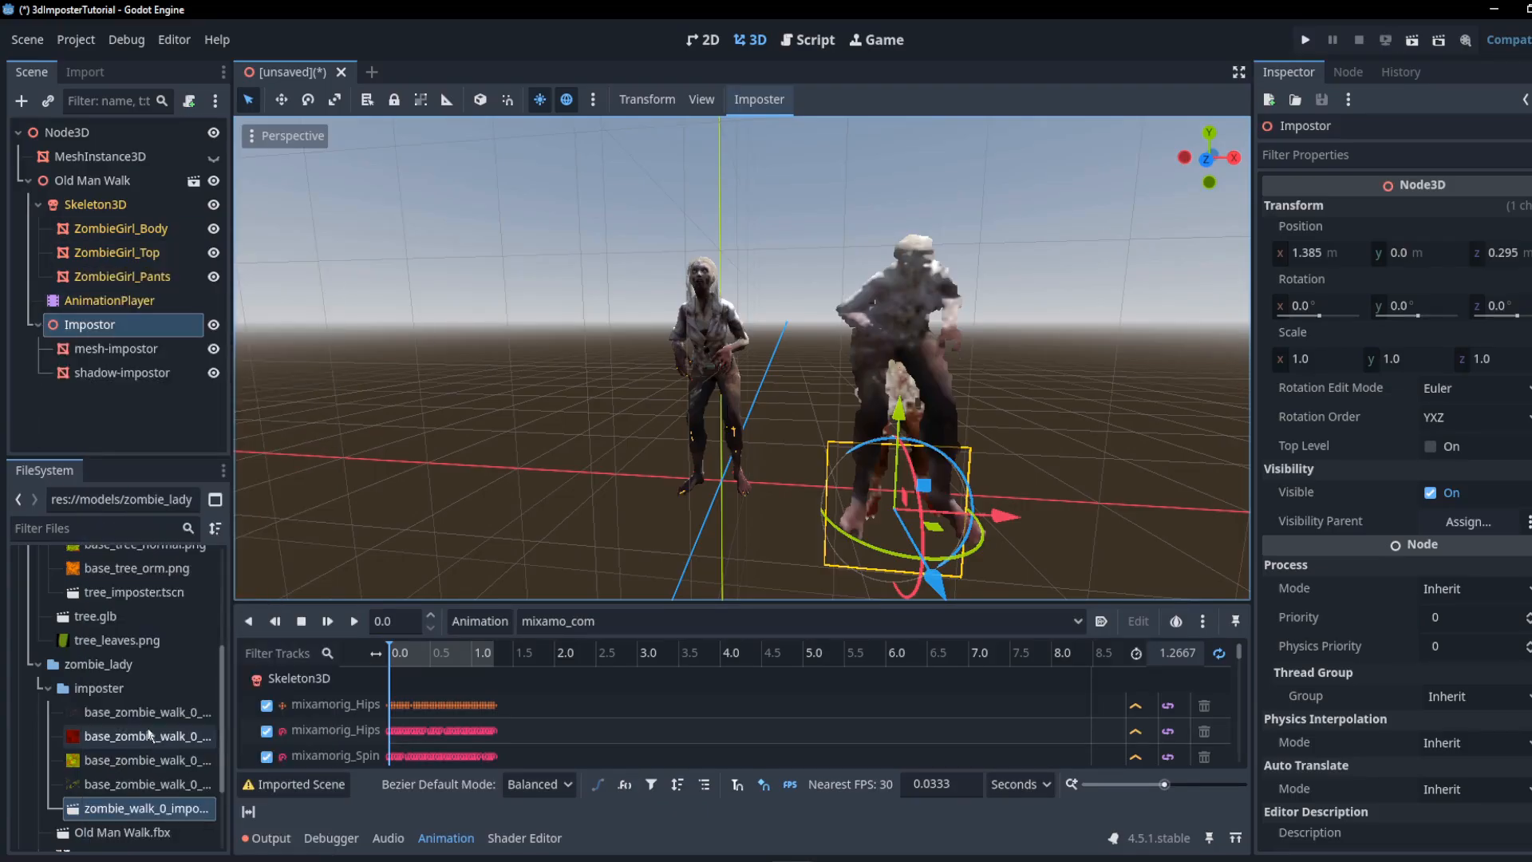
- Try setting mesh-impostor's Cast Shadow to On, and restore it to Off
click(102, 355)
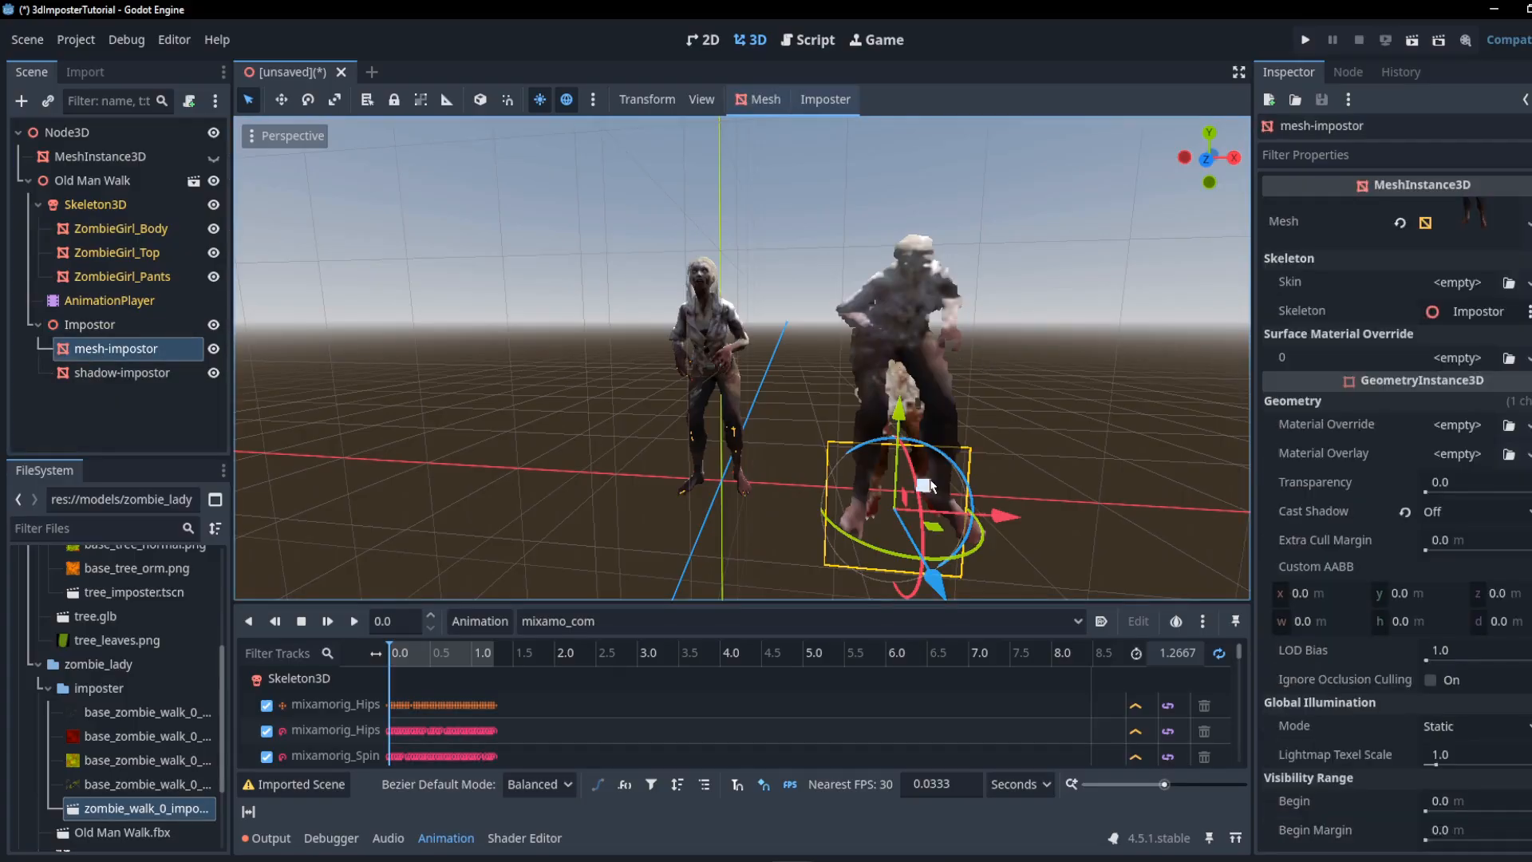
middle_drag(932, 495, 918, 529)
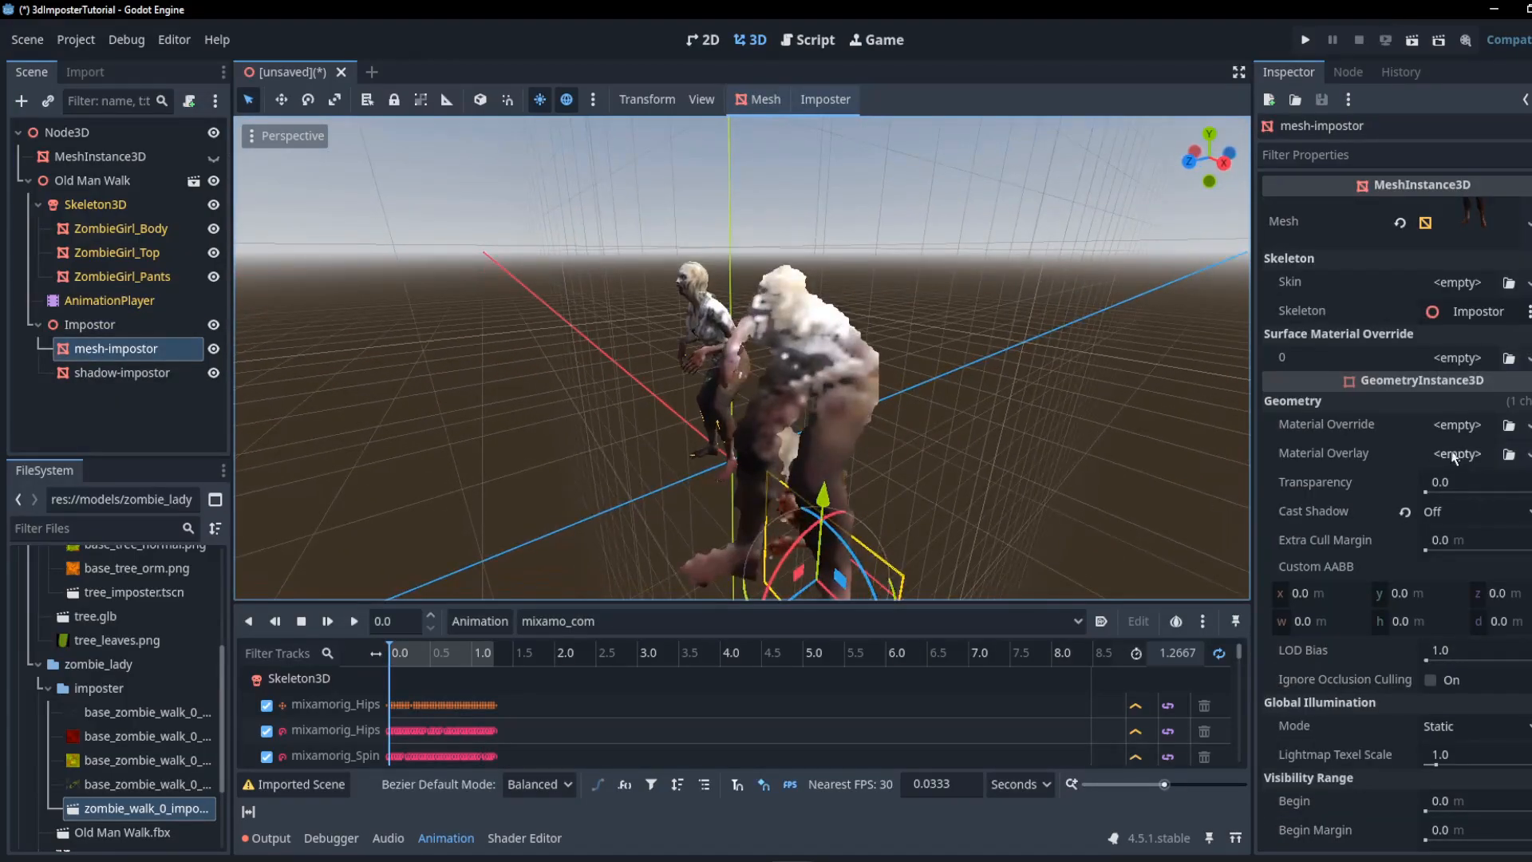
click(1453, 523)
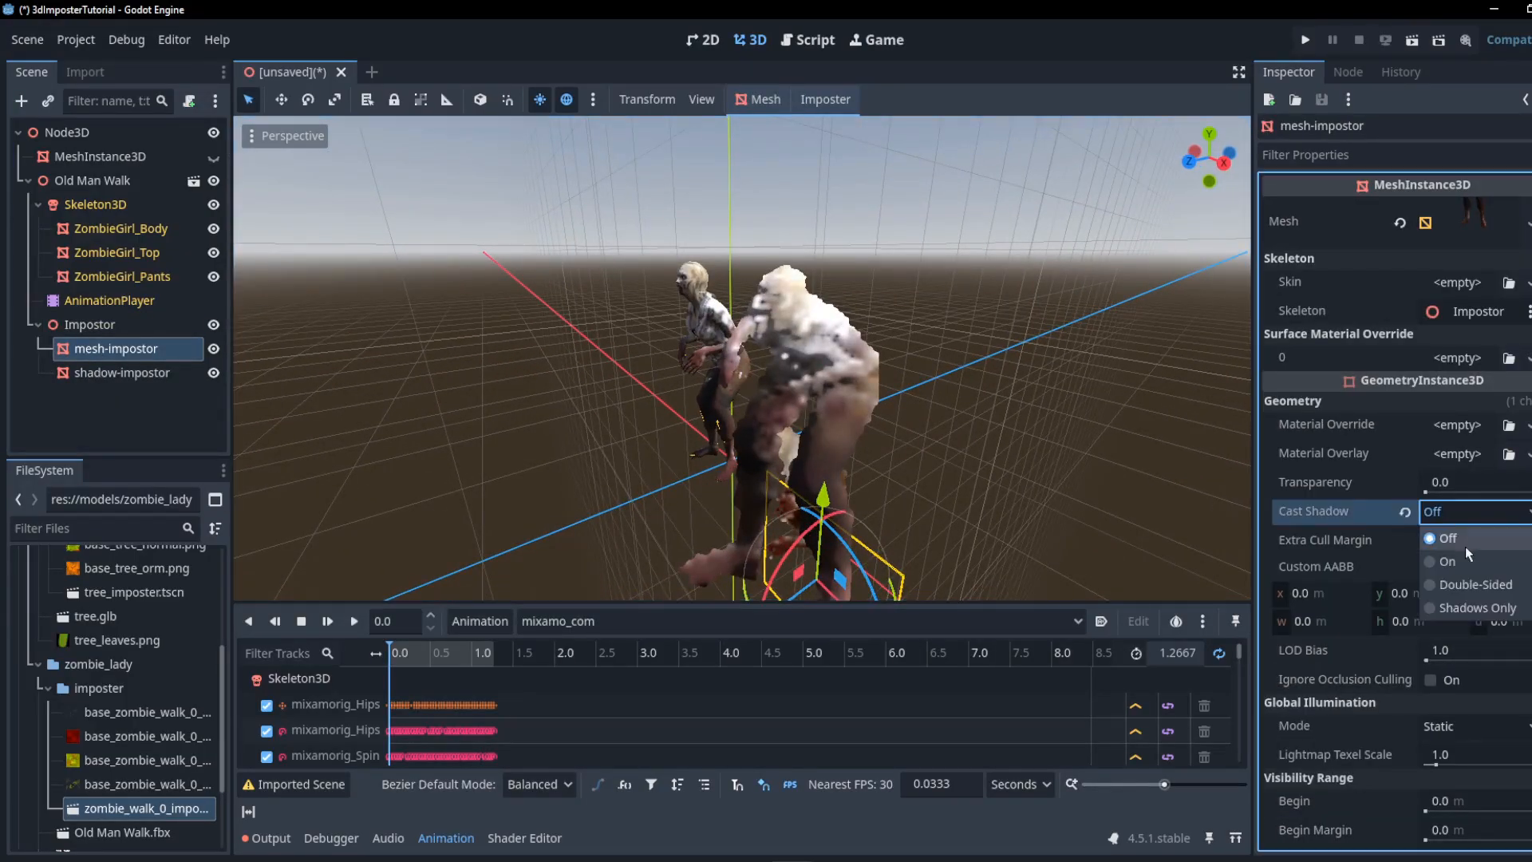
click(1465, 548)
middle_drag(918, 487, 875, 471)
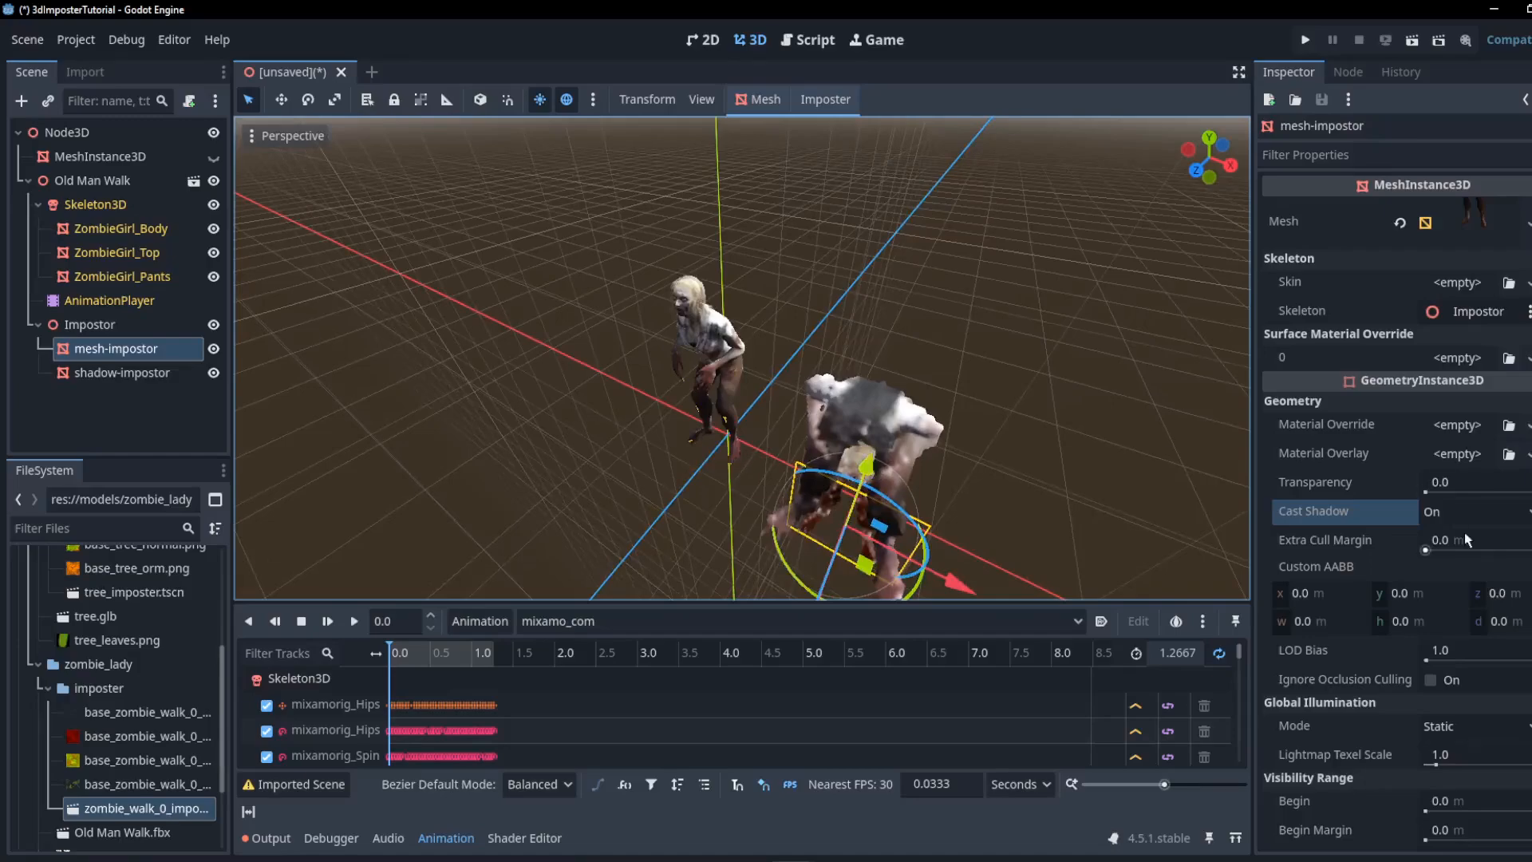
click(1527, 515)
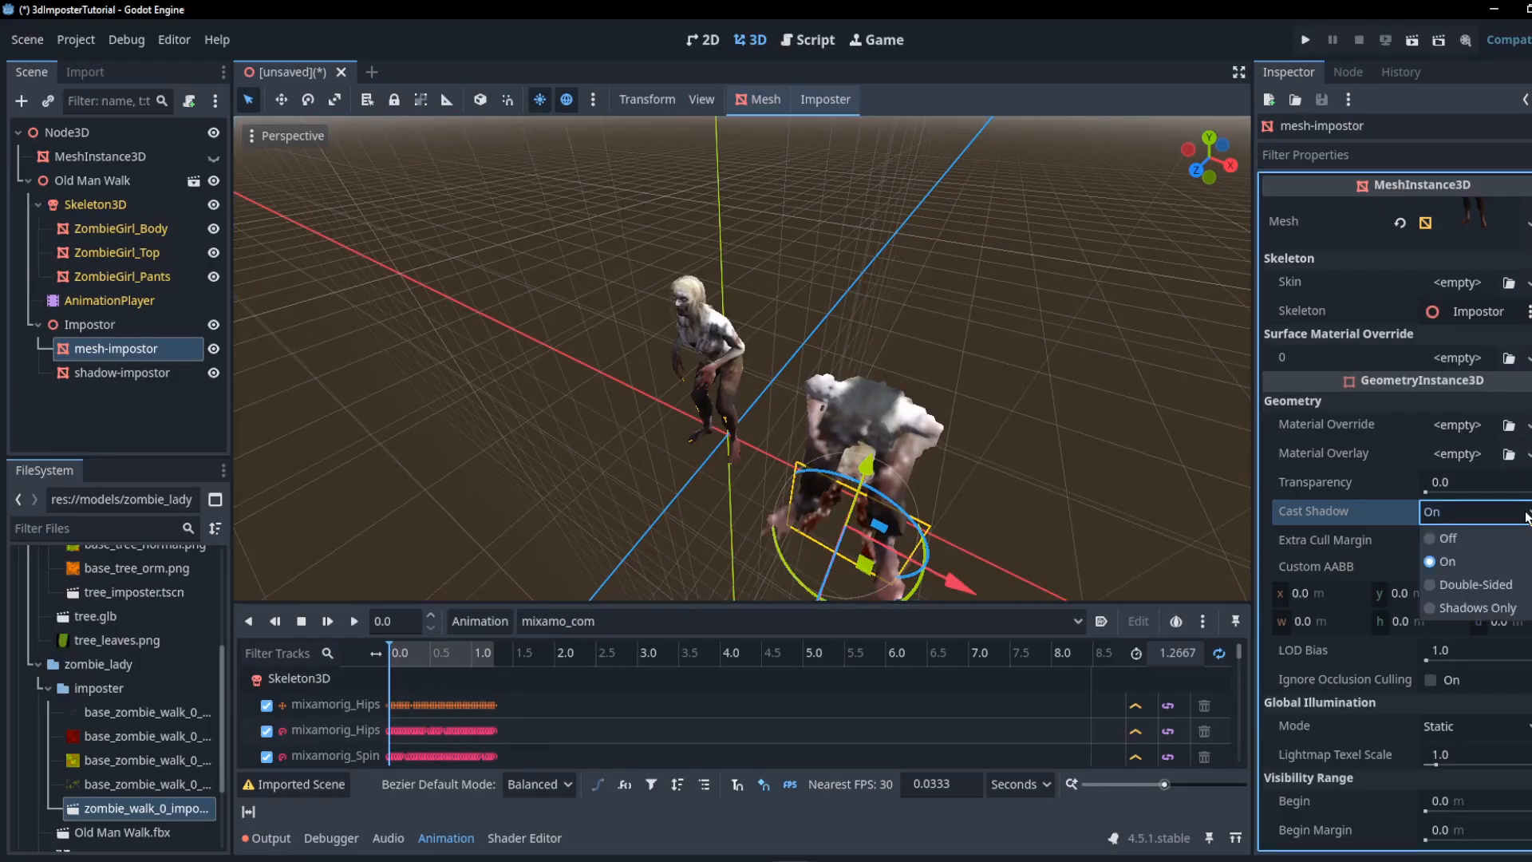
click(1473, 535)
scroll(901, 426, down, 3)
middle_drag(907, 461, 916, 387)
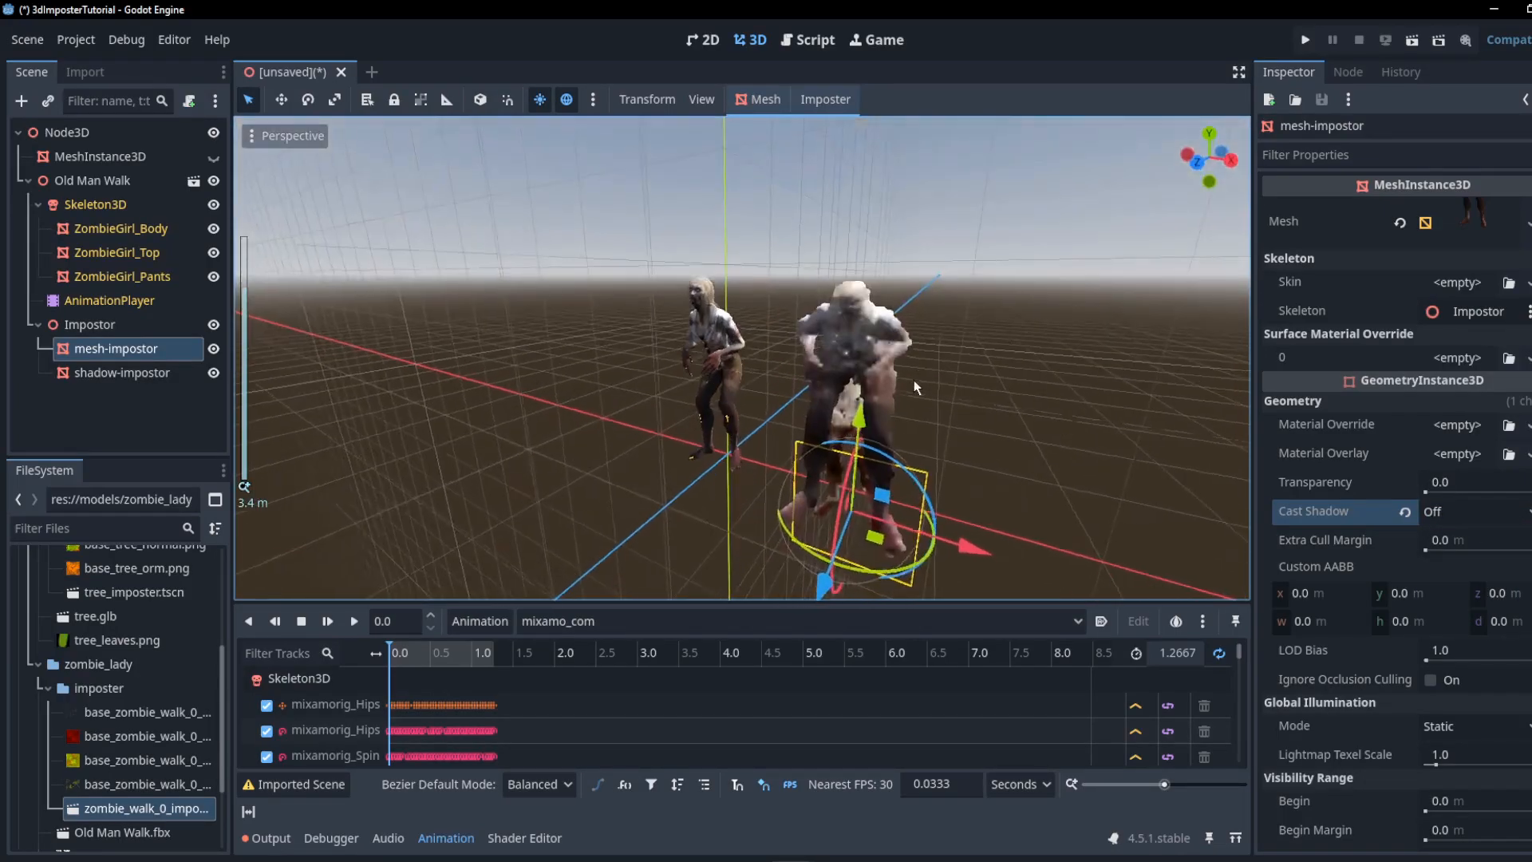
- Set shadow-impostor's Cast Shadow to Shadows Only
click(193, 382)
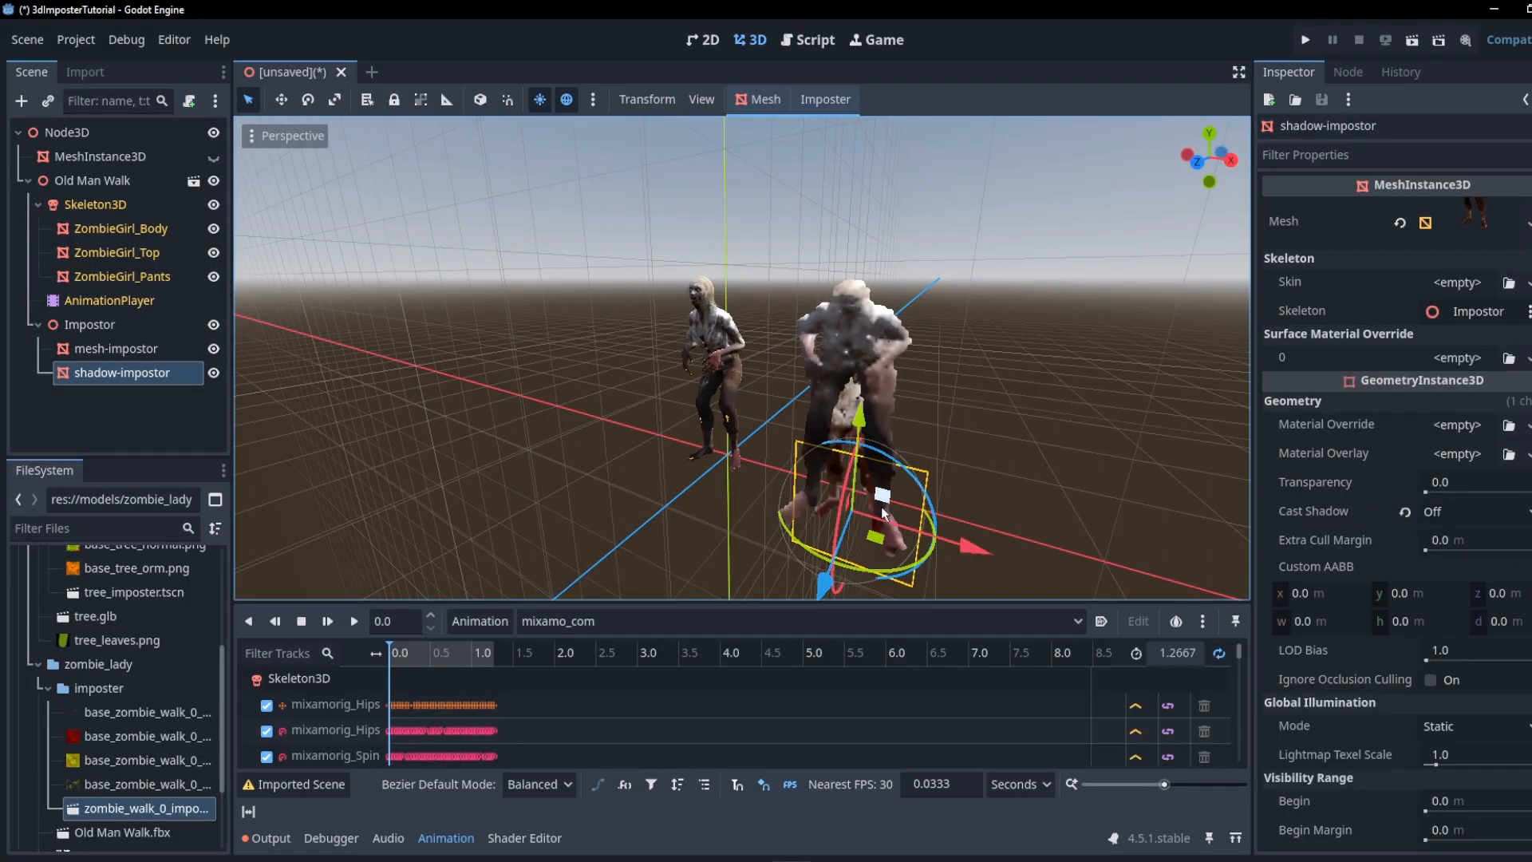
click(1452, 517)
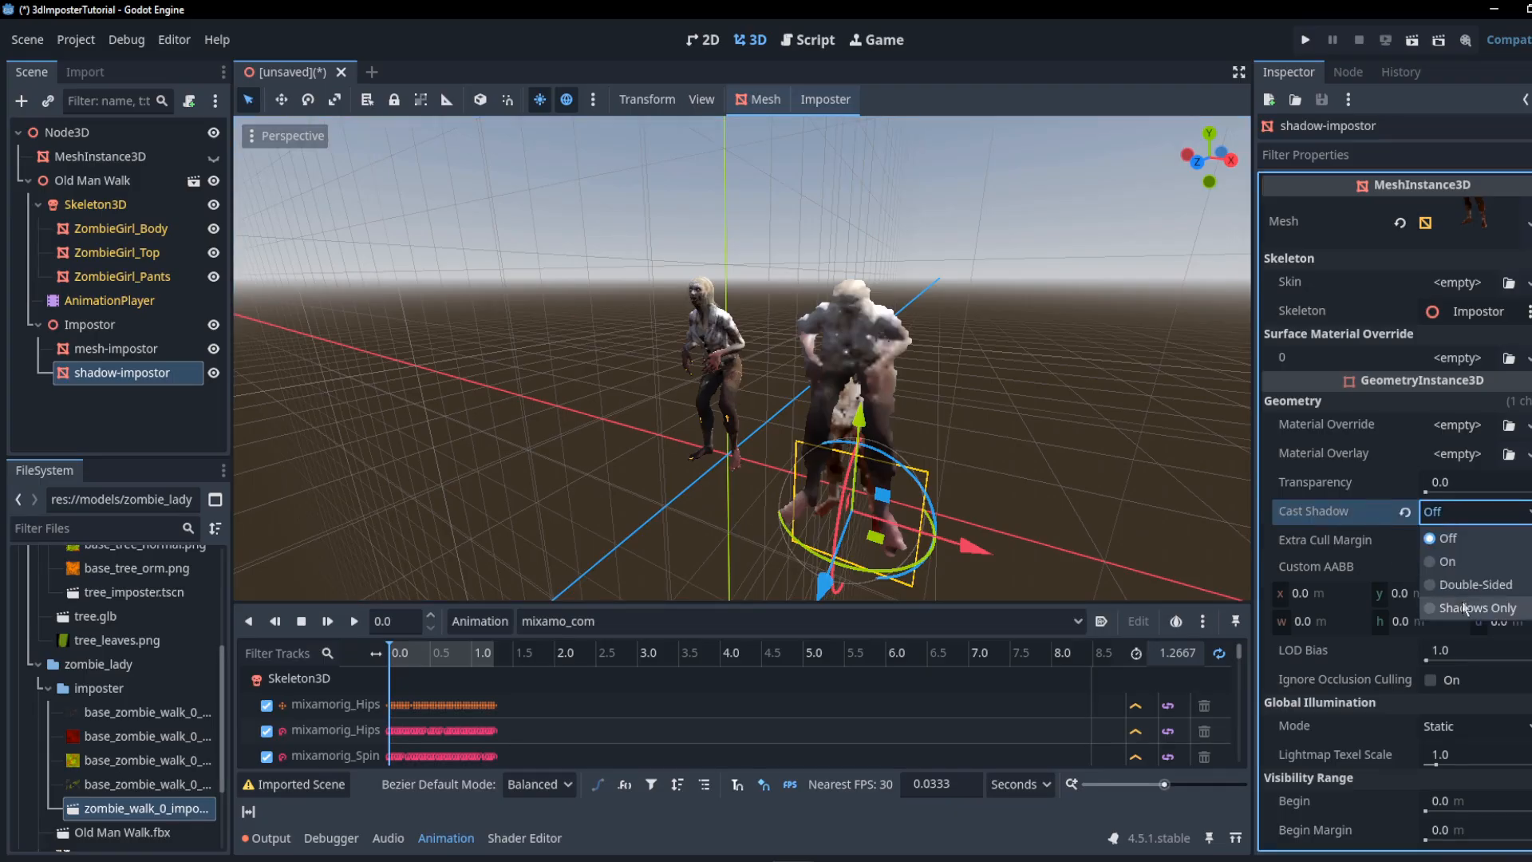
click(1474, 609)
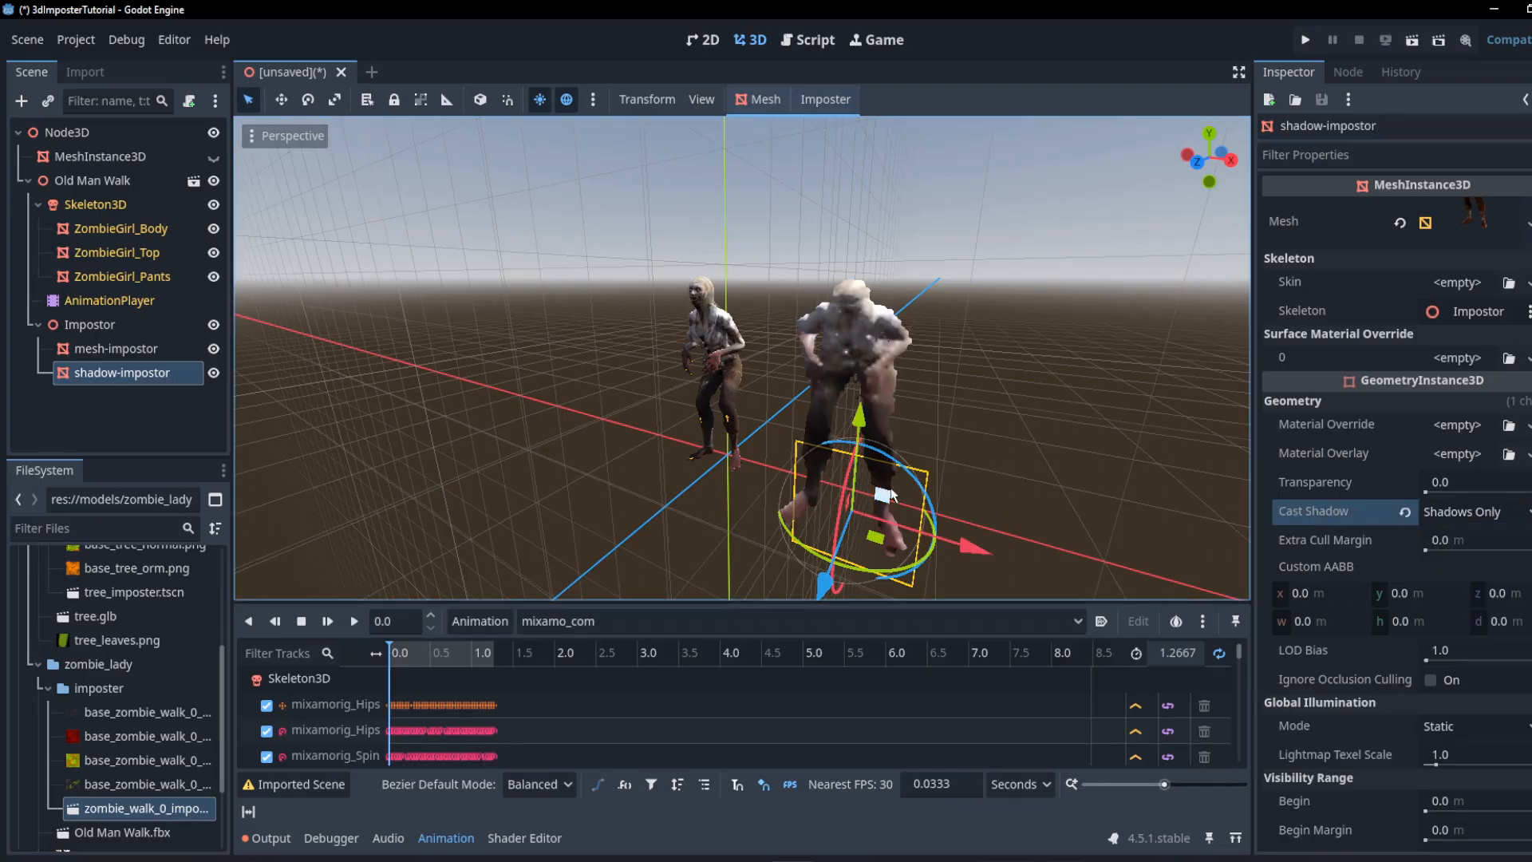
- Show the MeshInstance3D ground plane and compare the shadows cast by the original zombie and the imposter
click(213, 158)
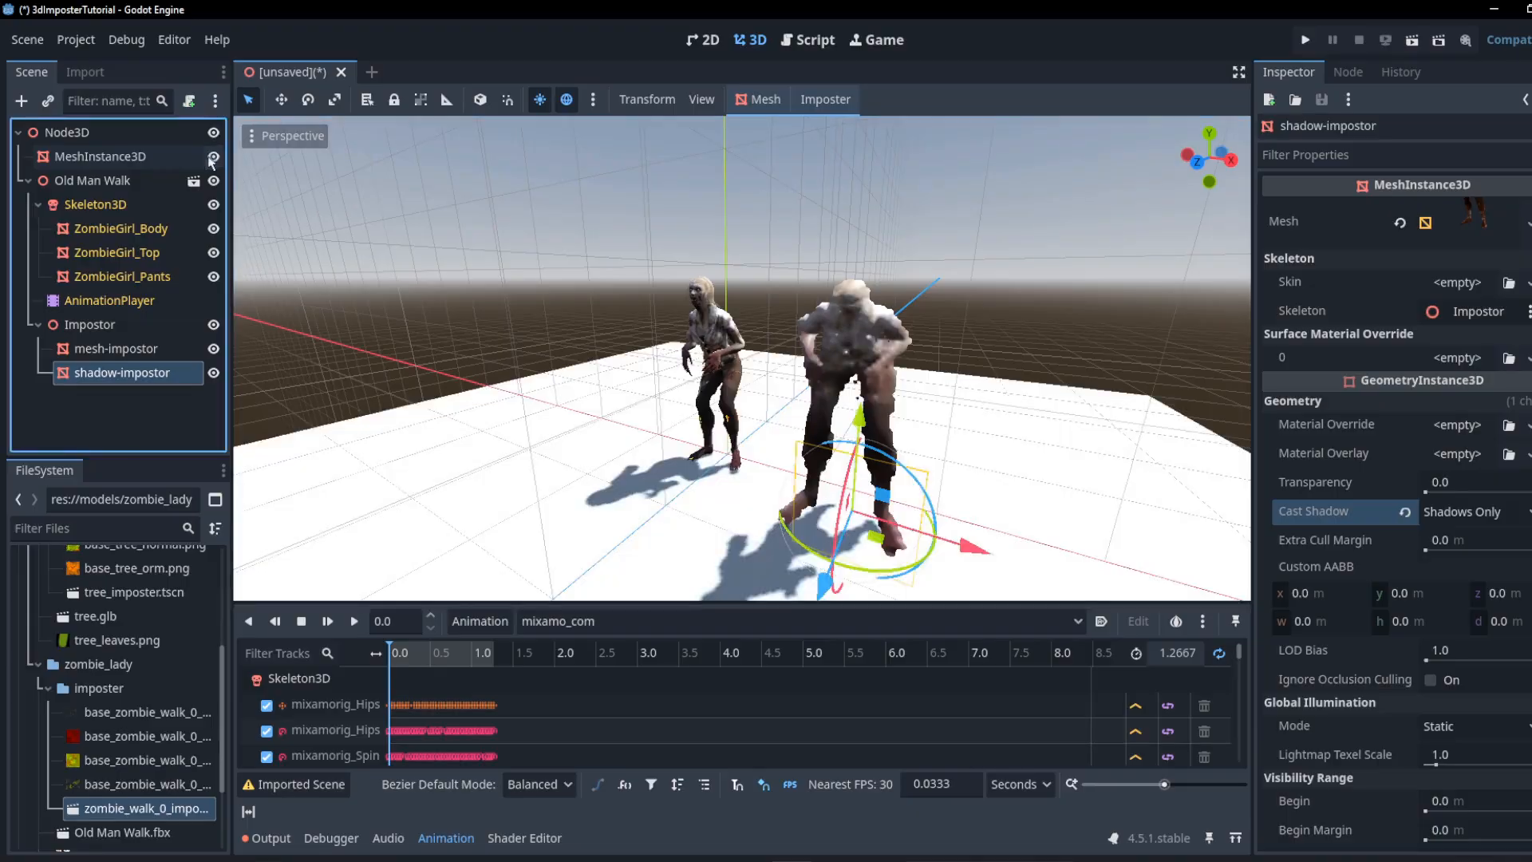
scroll(534, 414, down, 5)
middle_drag(534, 414, 781, 453)
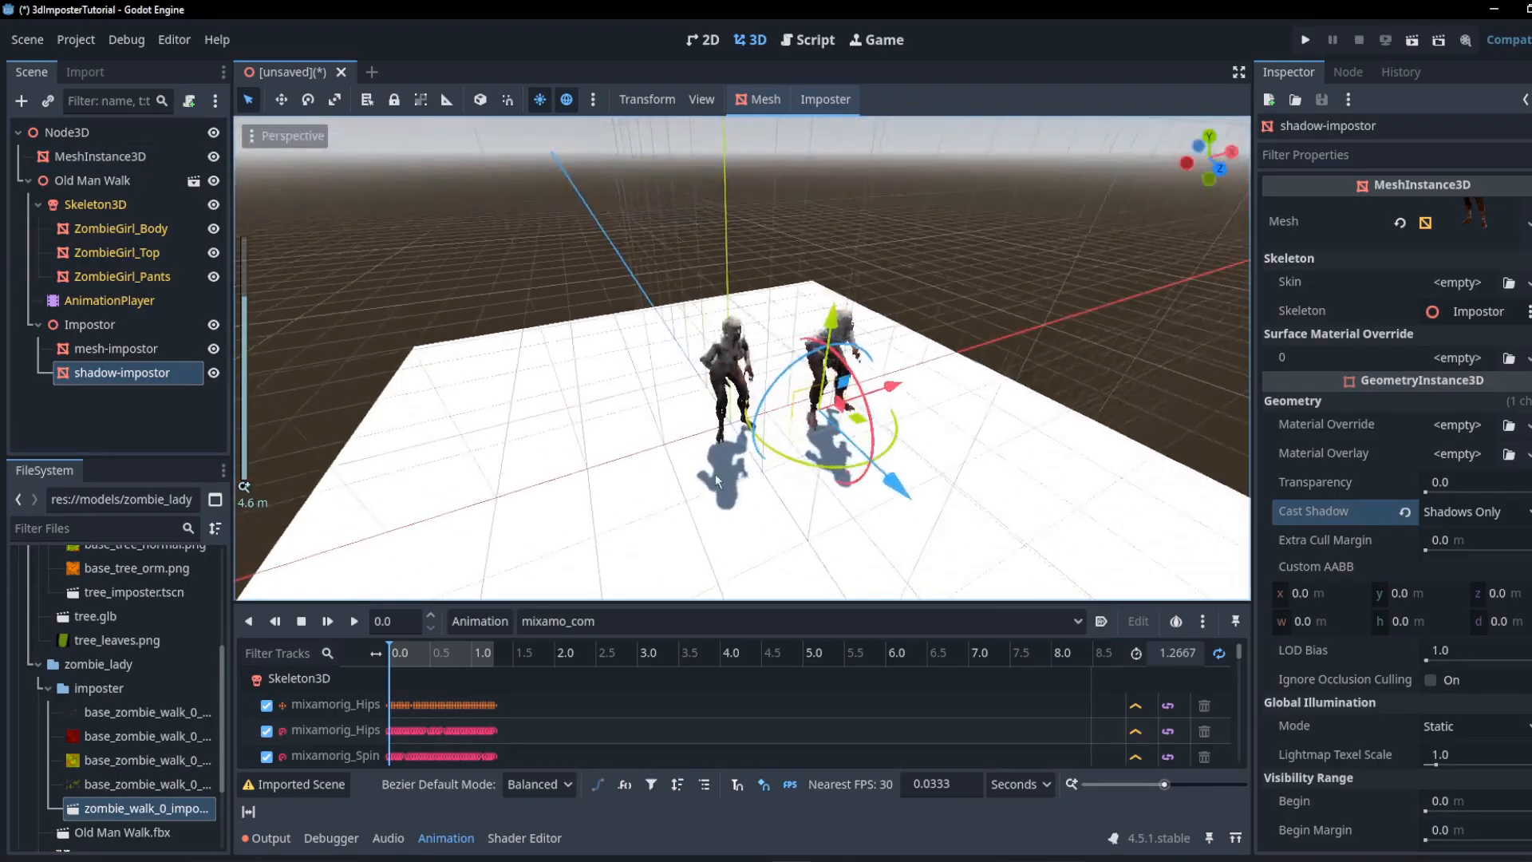
scroll(781, 454, up, 4)
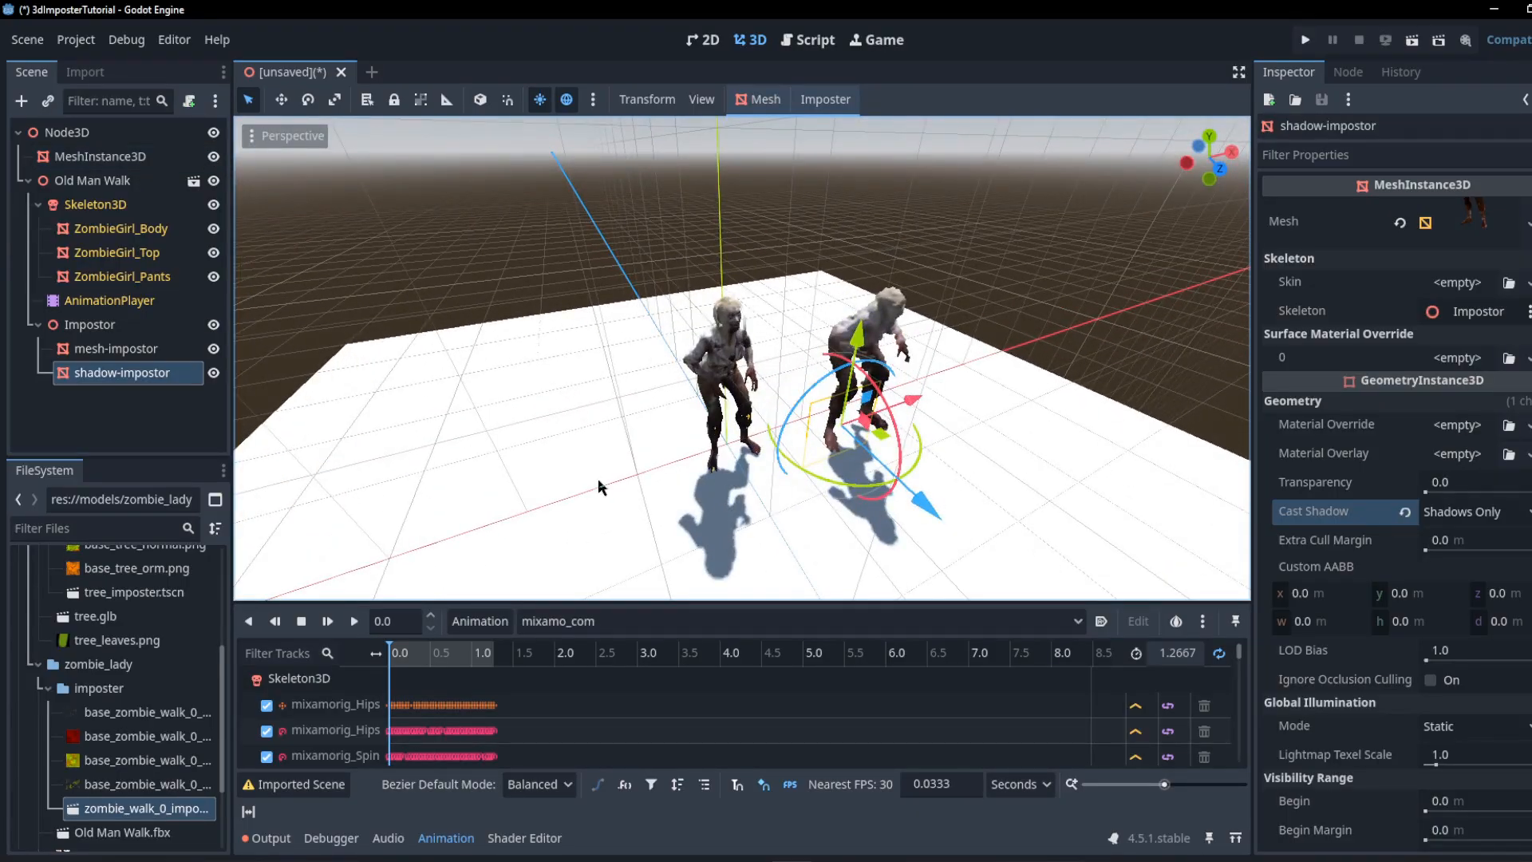
middle_drag(550, 453, 365, 423)
- Hide shadow-impostor briefly to check its contribution to the ground shadow, and show it again
click(213, 373)
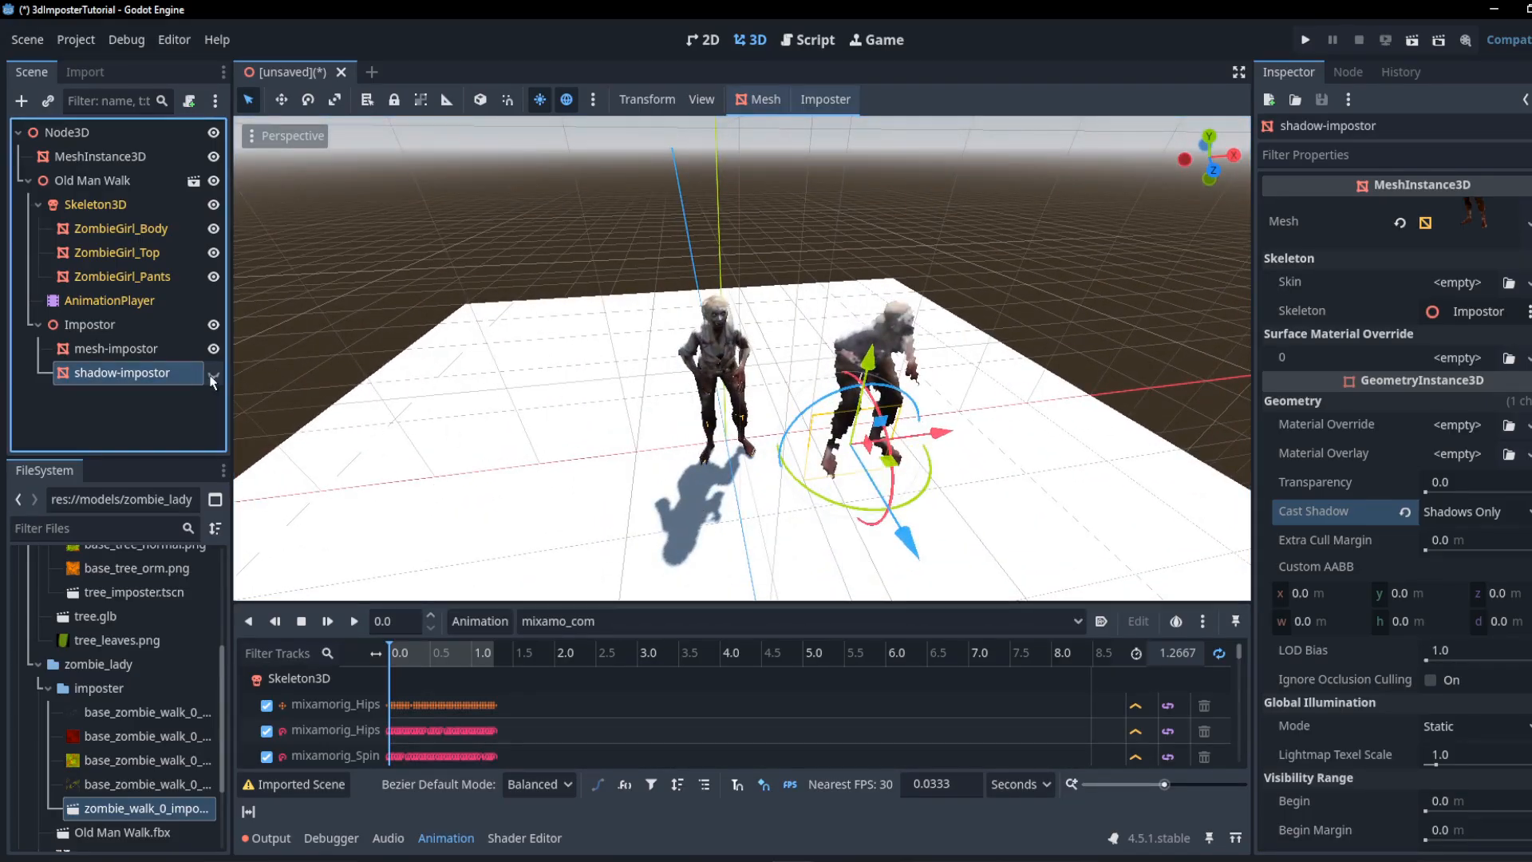
click(213, 373)
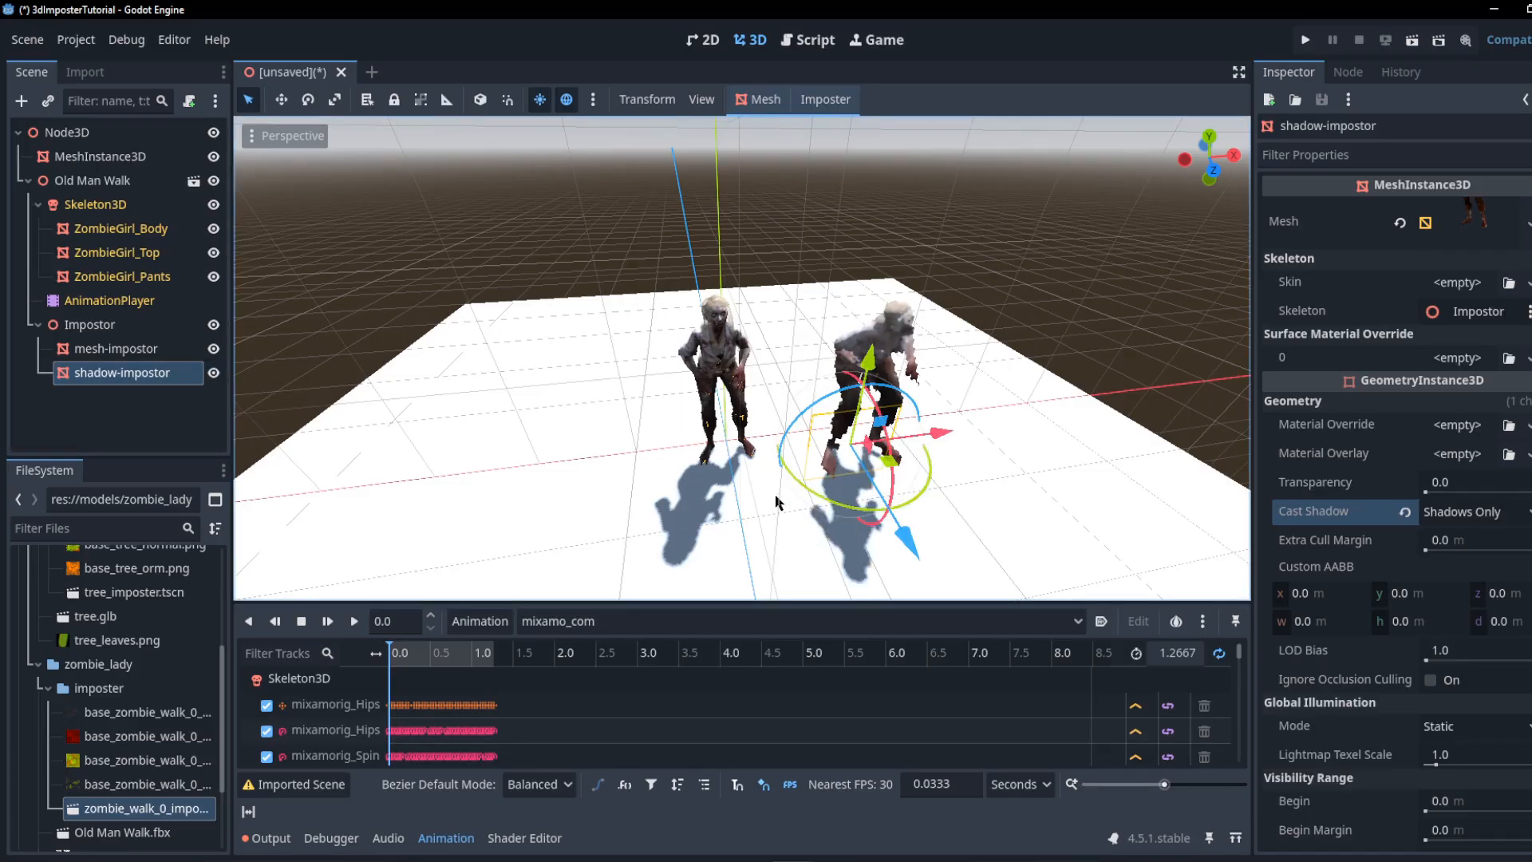
middle_drag(811, 537, 754, 485)
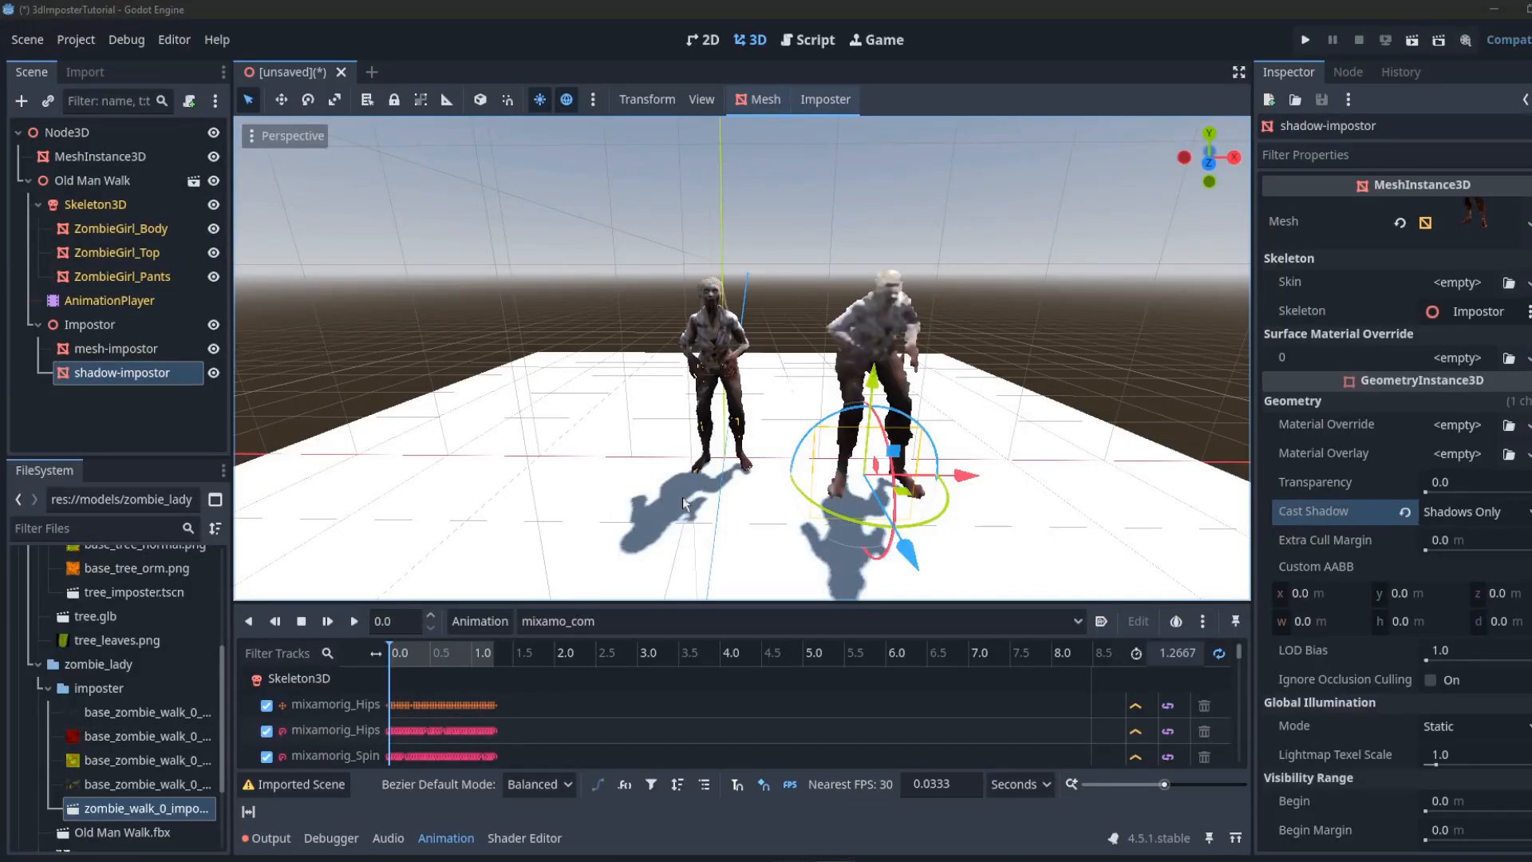
- Move the mixamo_com animation to 0.31 seconds and open the Imposter generator for Skeleton3D
drag(393, 652, 415, 627)
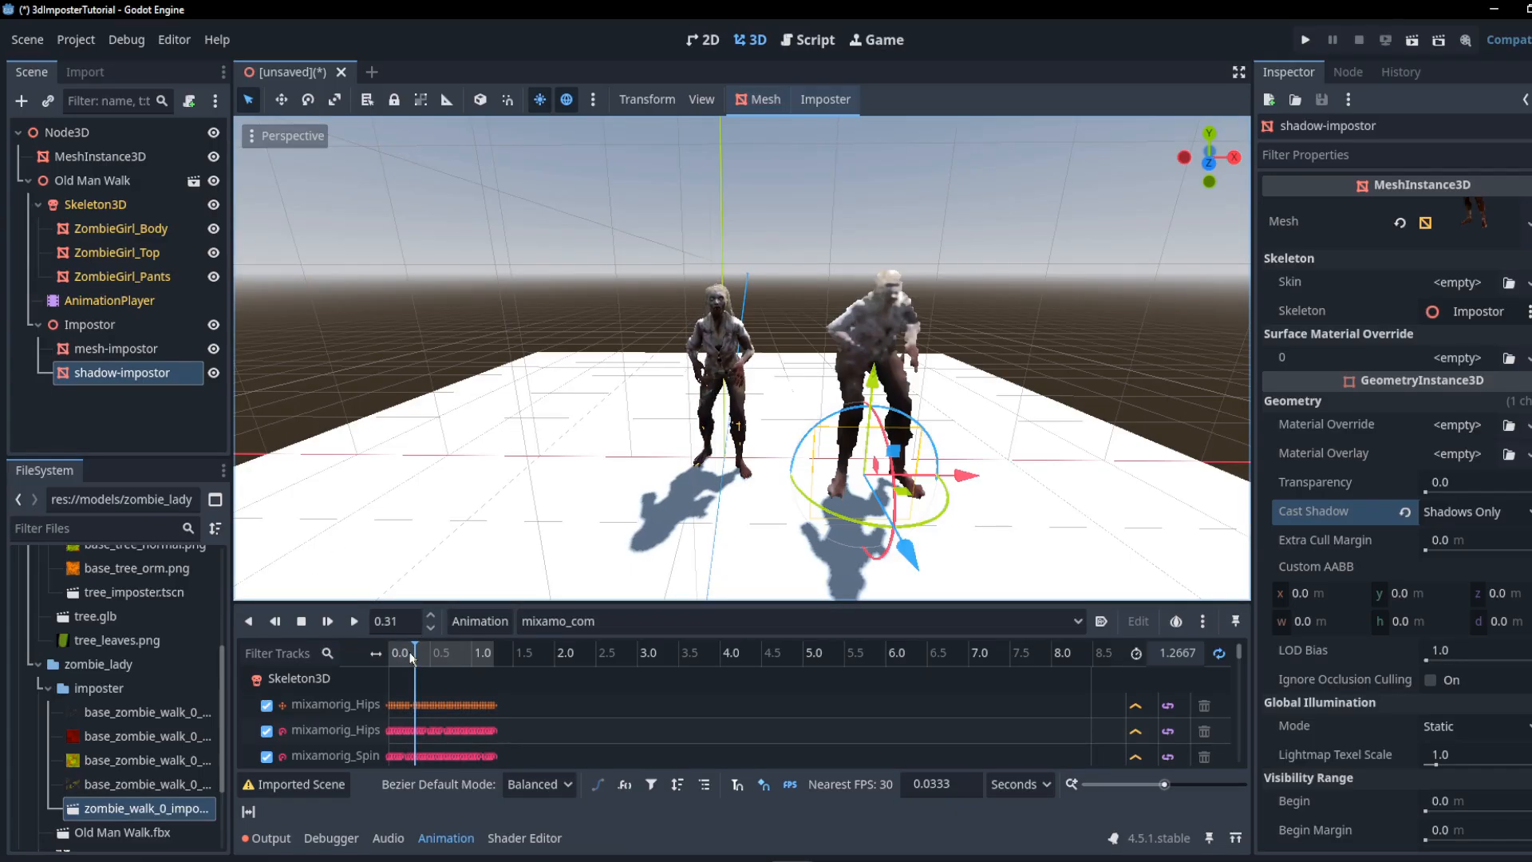
click(95, 204)
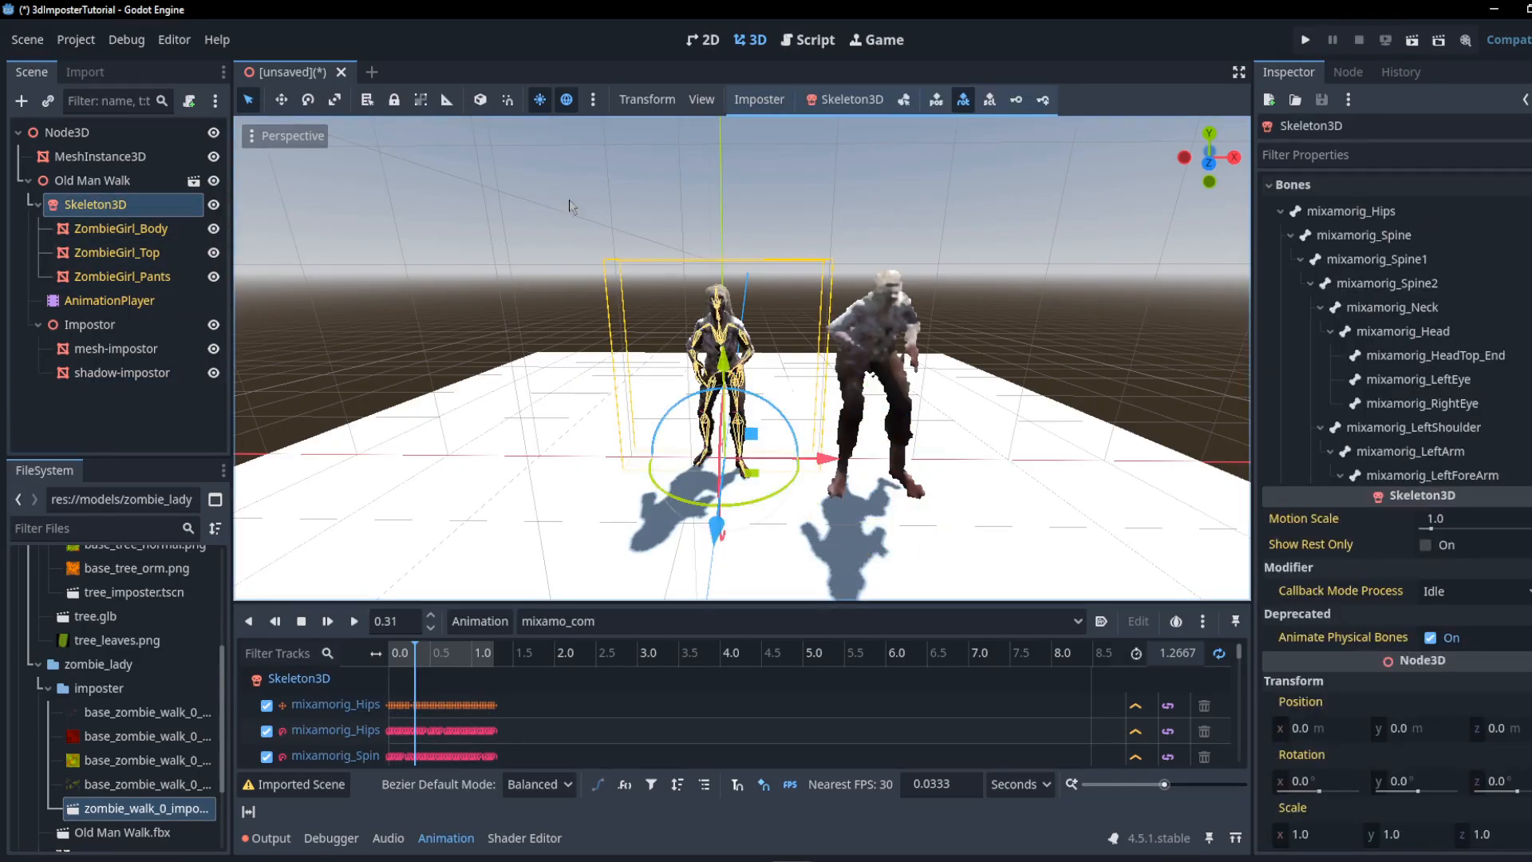
scroll(878, 258, up, 3)
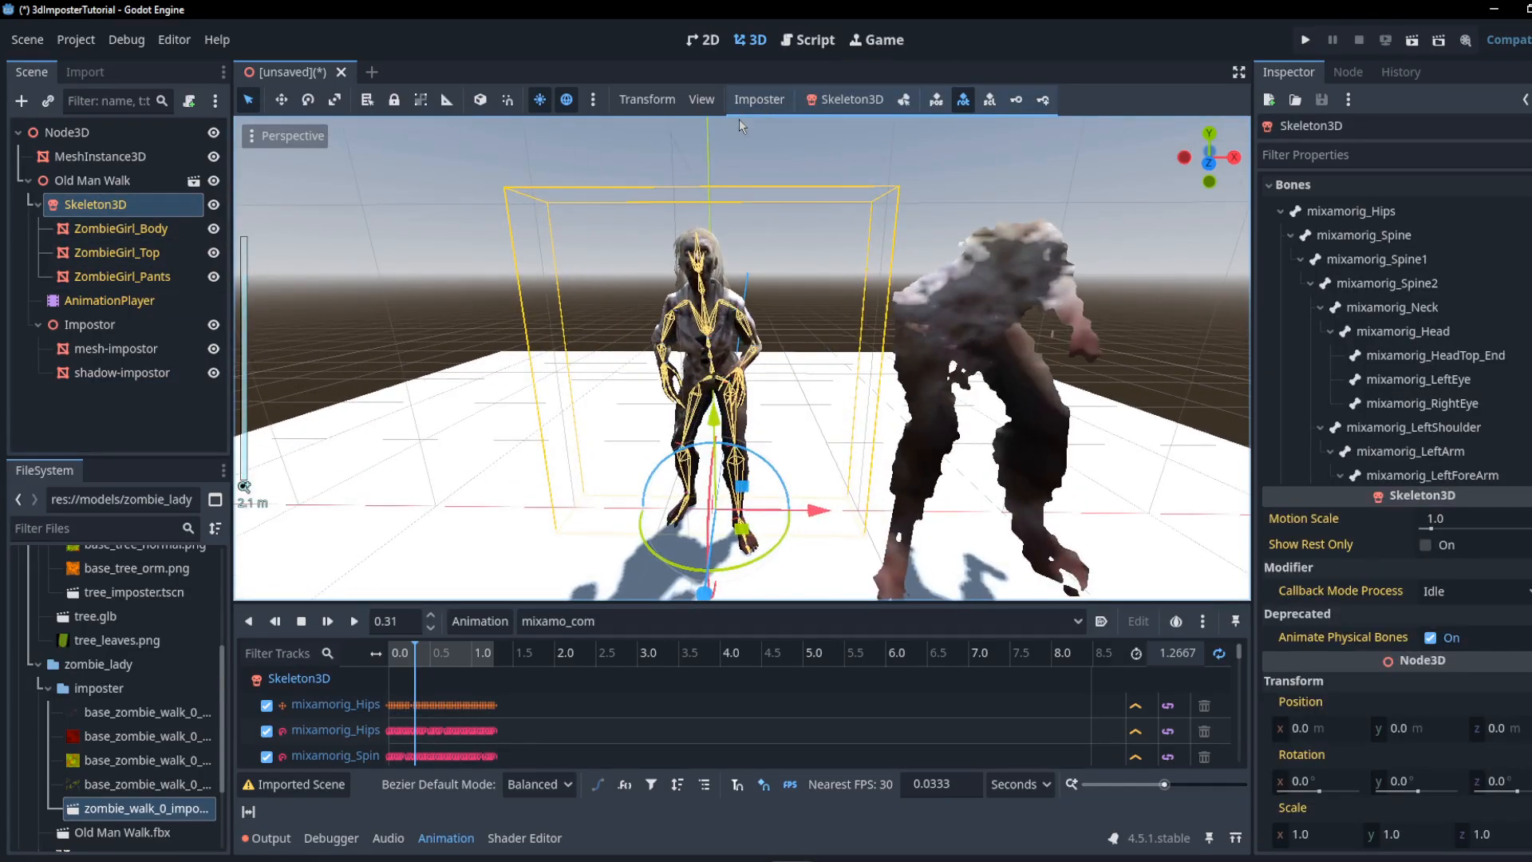
click(750, 100)
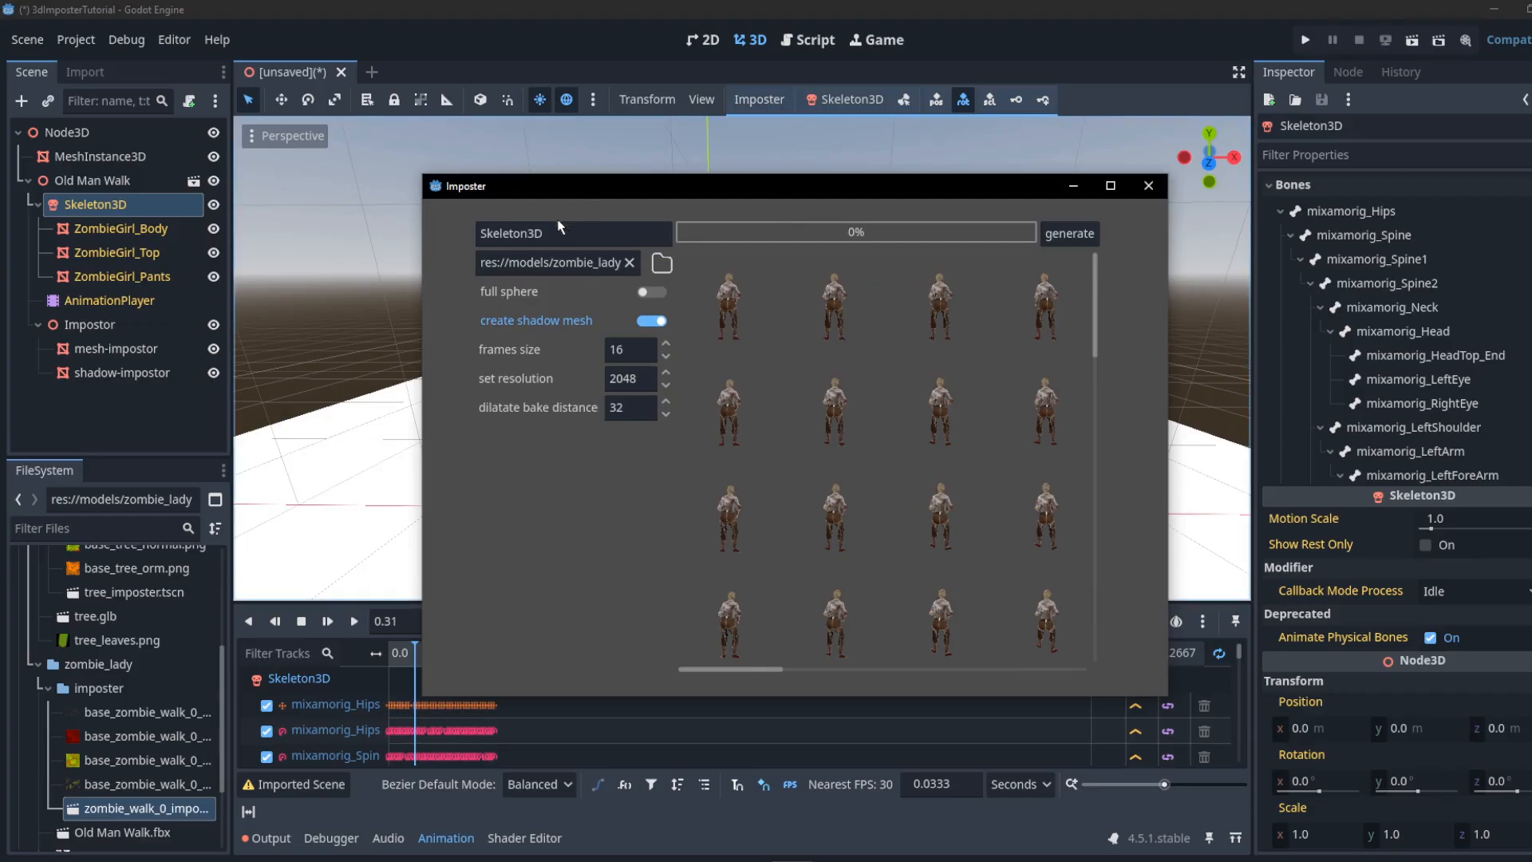
- Generate this pose's imposter as zombie_walk_1 with create shadow mesh disabled, and close the generator
double_click(563, 236)
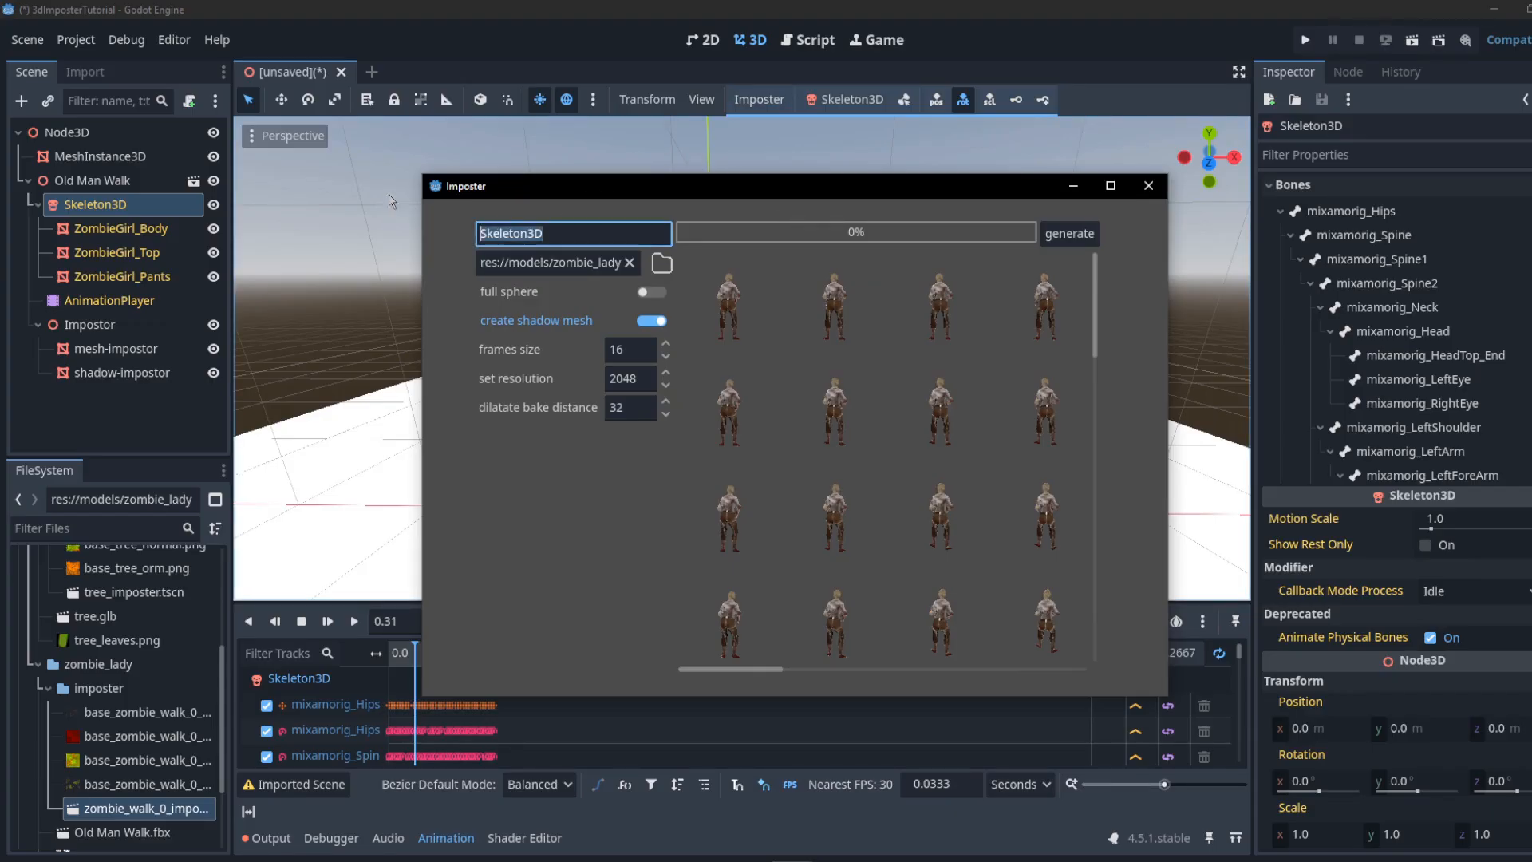
text(zombie_walk_1)
click(654, 325)
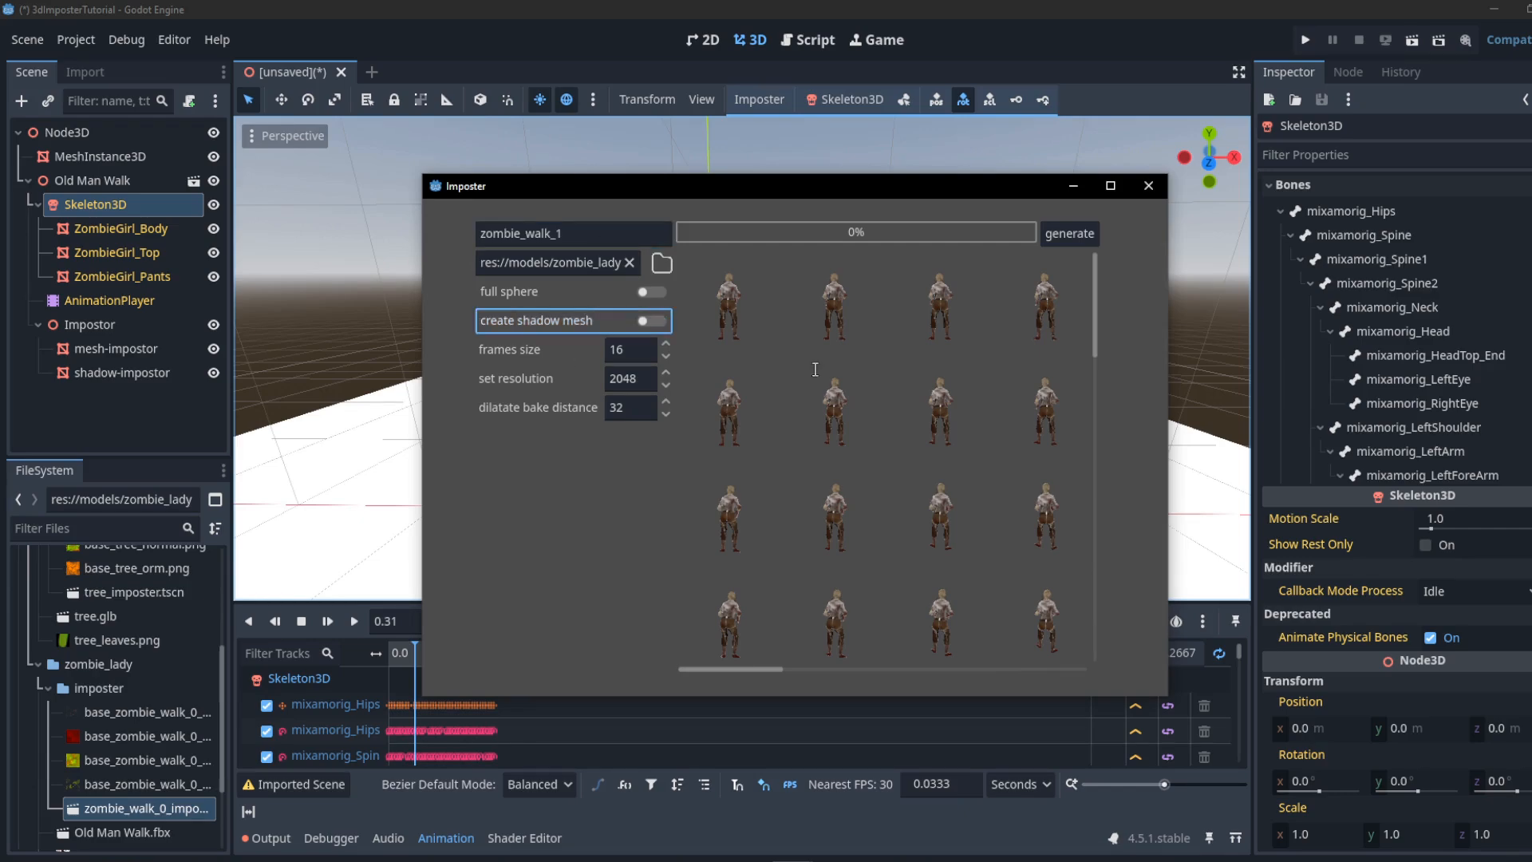
click(1084, 239)
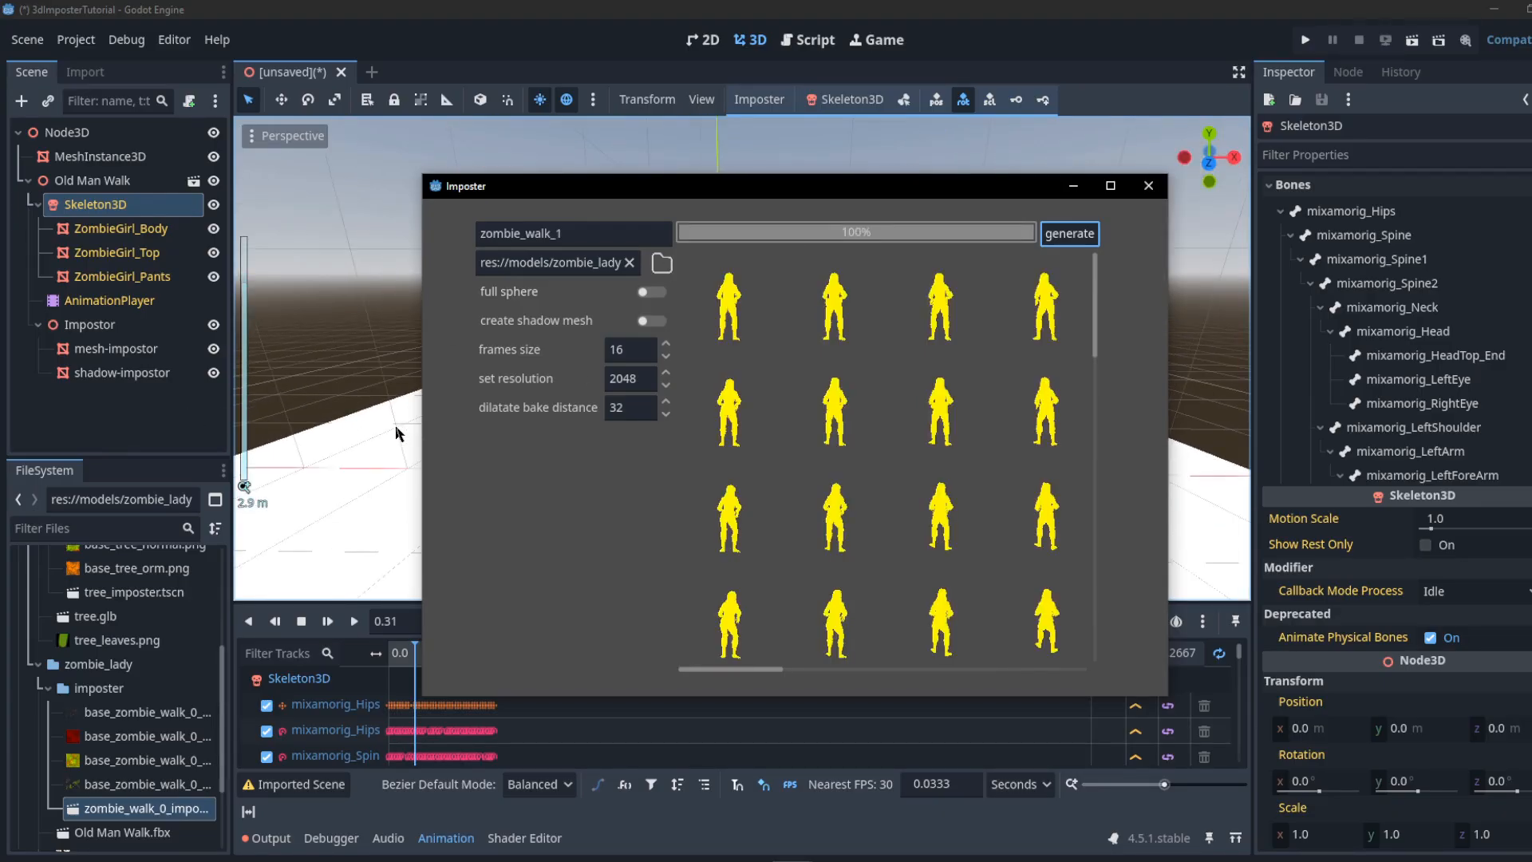
click(1148, 186)
- Move the animation to 0.71 seconds and generate that Skeleton3D pose as imposter zombie_walk_2
mouse_move(440, 654)
mouse_down()
mouse_move(459, 658)
mouse_move(448, 647)
mouse_up()
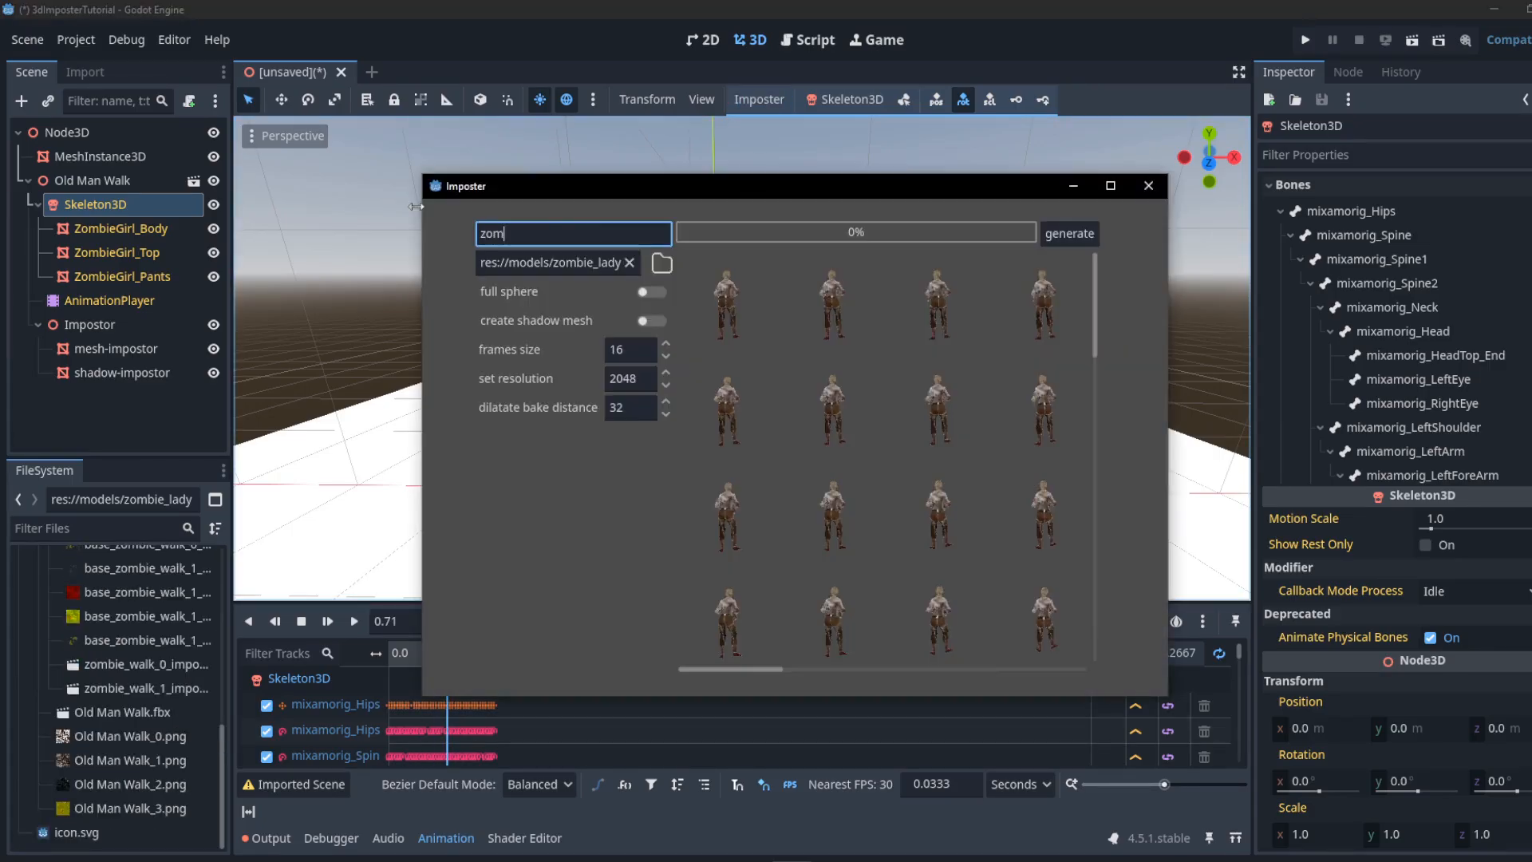
text(bie_walk_2)
key(Return)
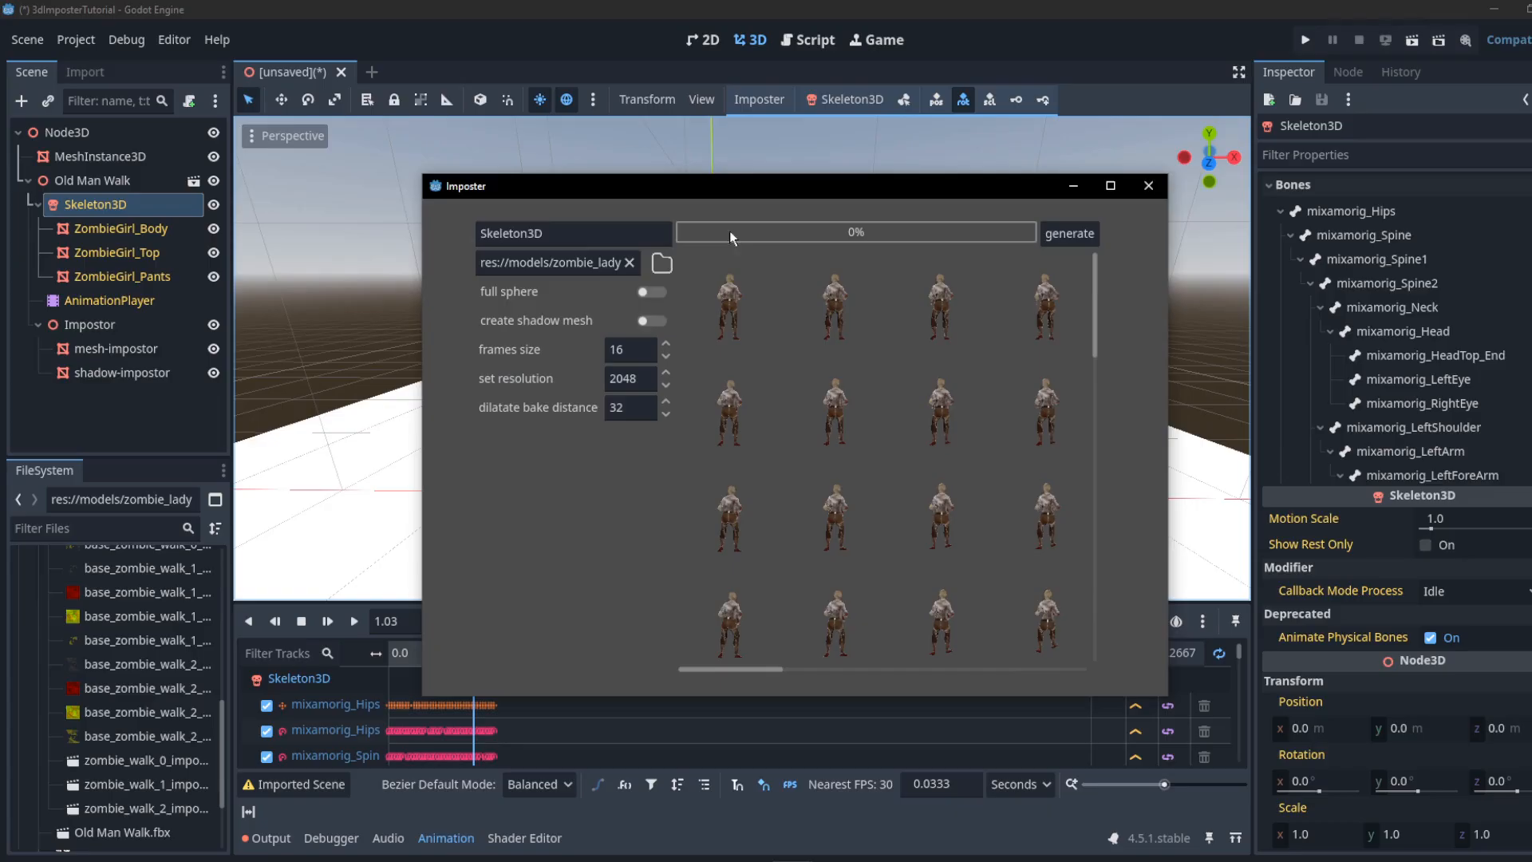
- Generate the Skeleton3D pose at 1.03 seconds as imposter zombie_walk_3
key(BackSpace)
text(3)
key(Tab)
key(Return)
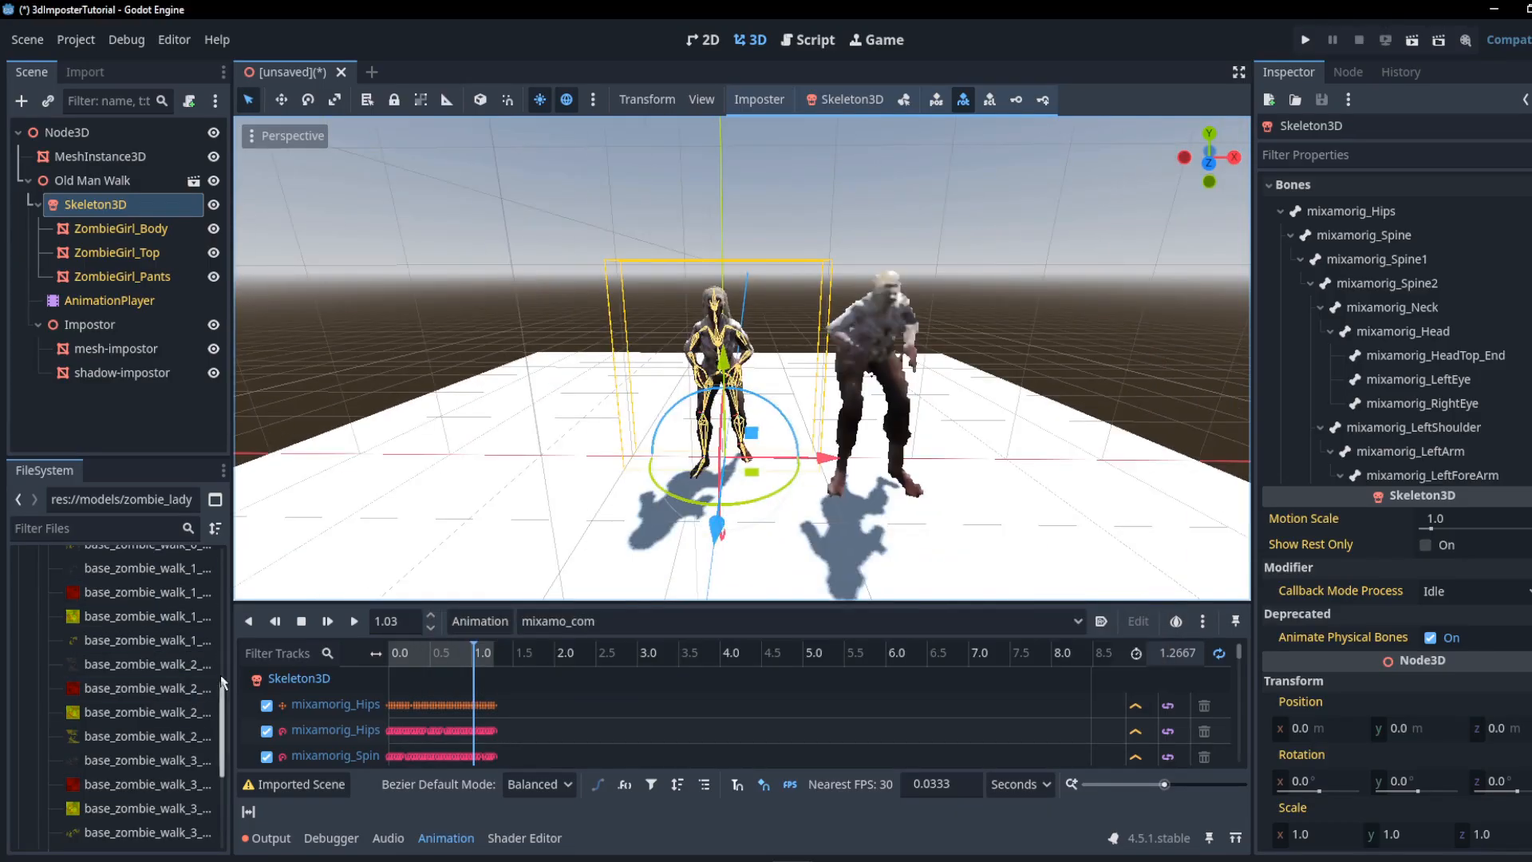
- Widen the file list and examine the generated zombie_walk textures and scenes in the zombie_lady imposter folder
drag(231, 669, 334, 669)
scroll(196, 617, down, 3)
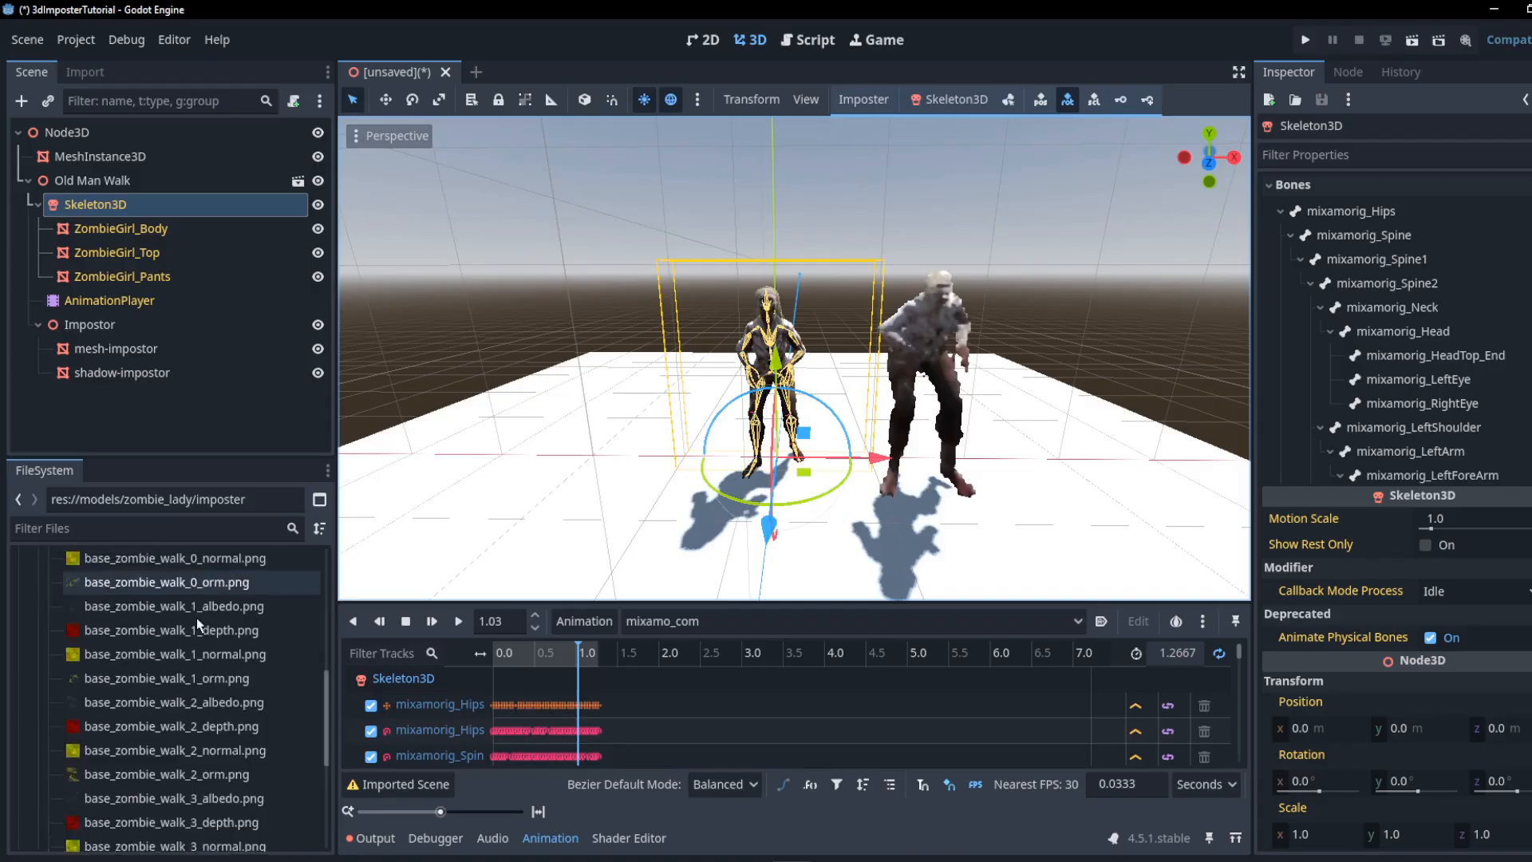
scroll(196, 618, down, 3)
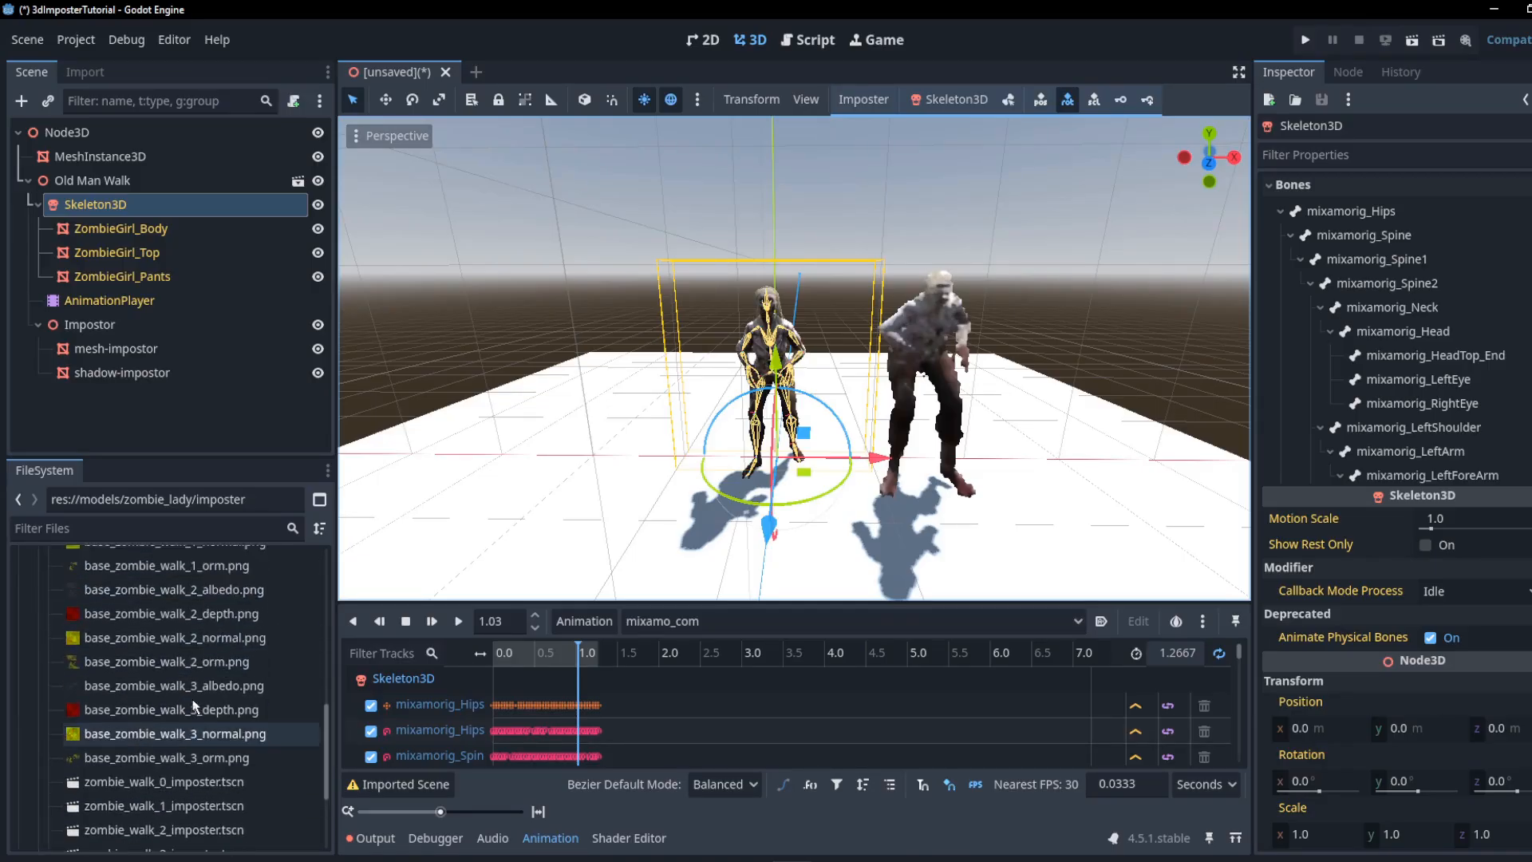
scroll(193, 702, up, 1)
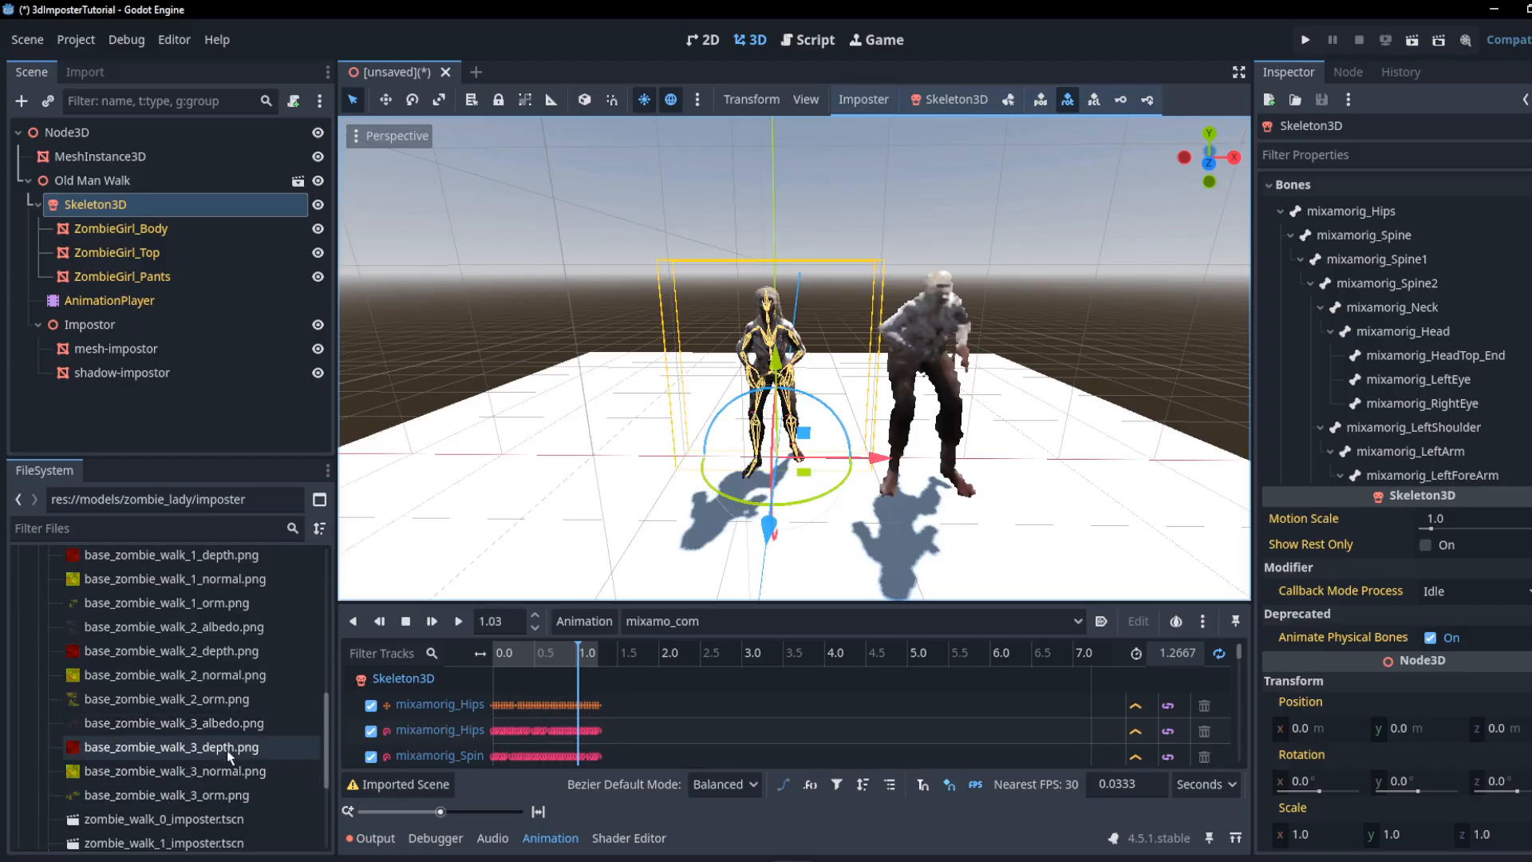
mouse_move(222, 799)
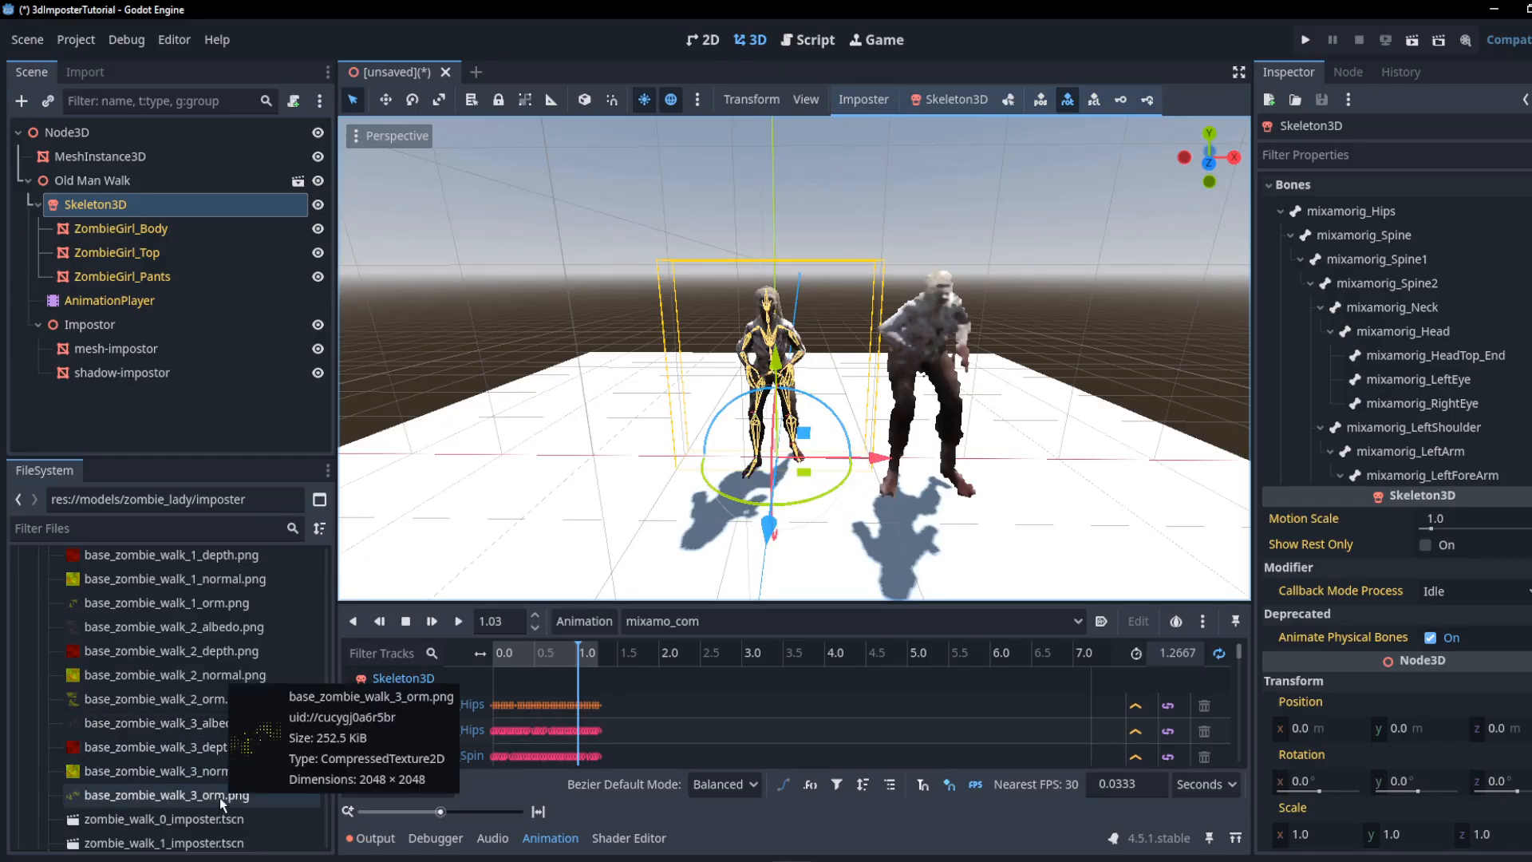
scroll(195, 763, down, 2)
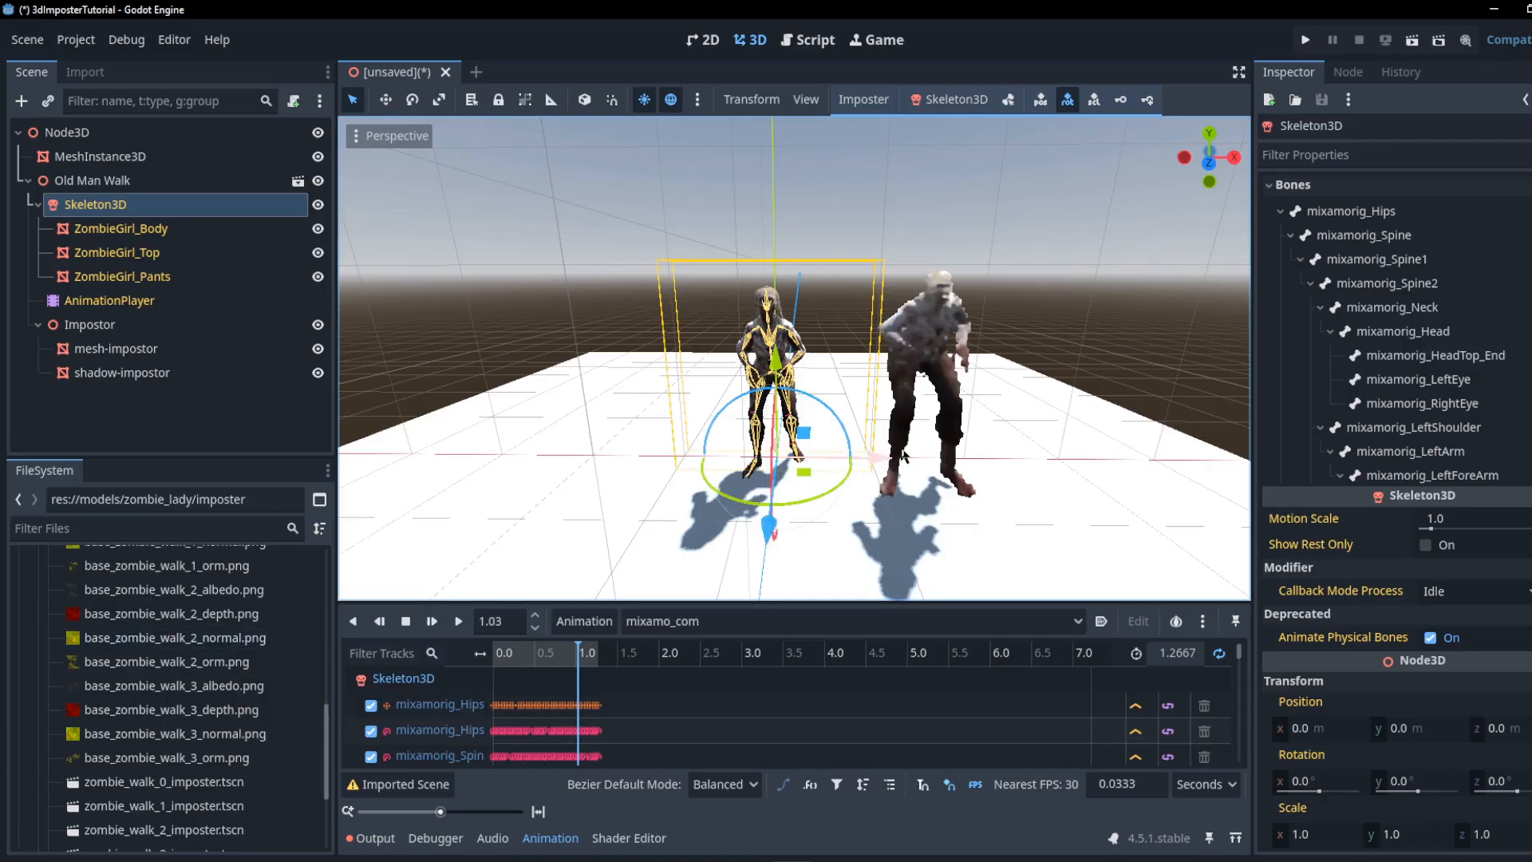
- Attach a new GDScript at res://animated_imposter.gd to the mesh-impostor node
scroll(702, 526, down, 2)
middle_drag(677, 528, 713, 514)
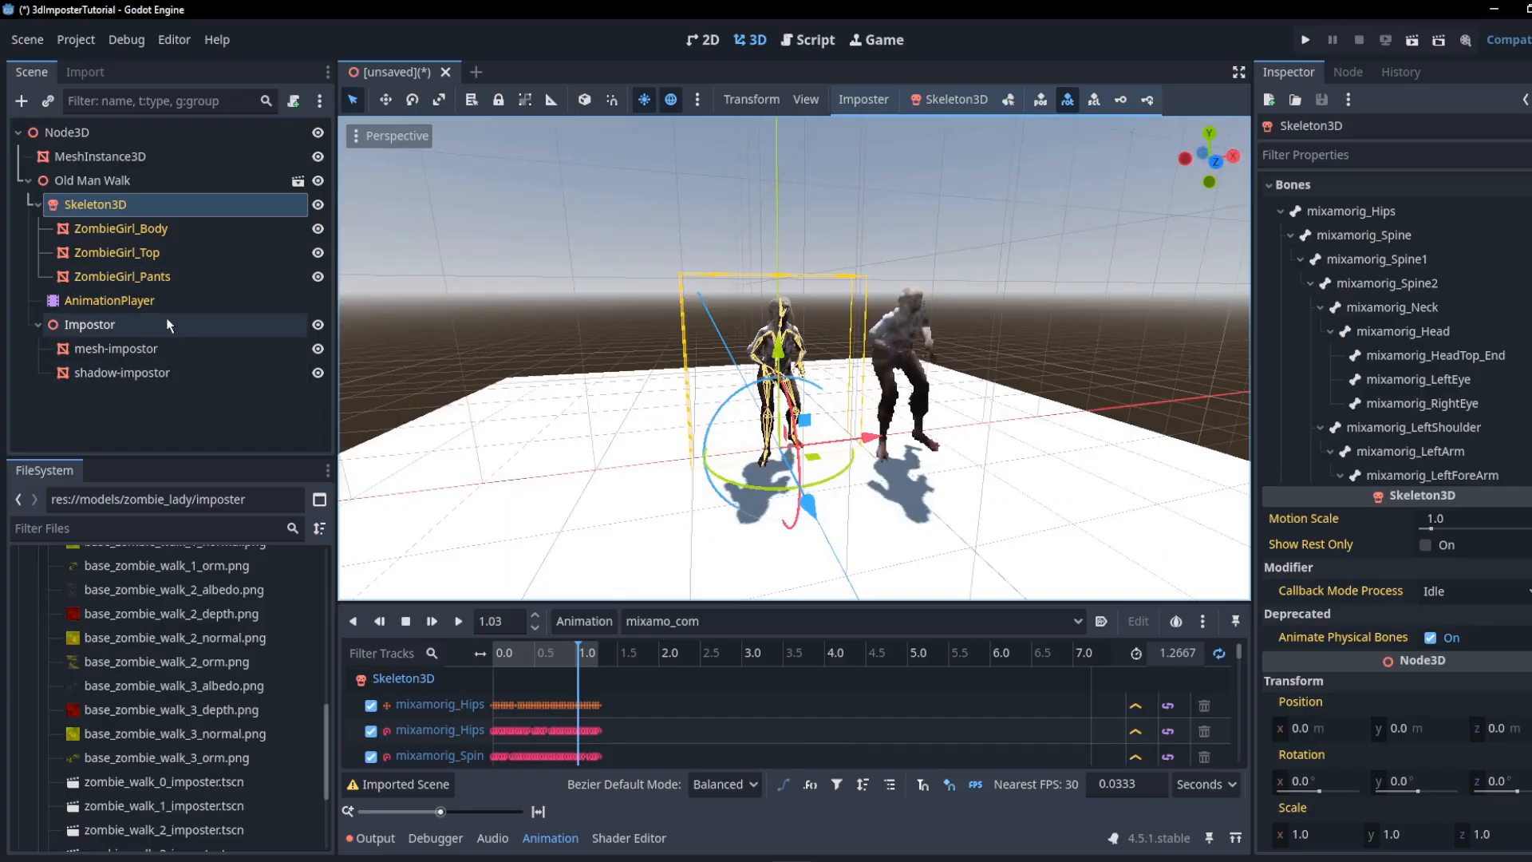
click(915, 450)
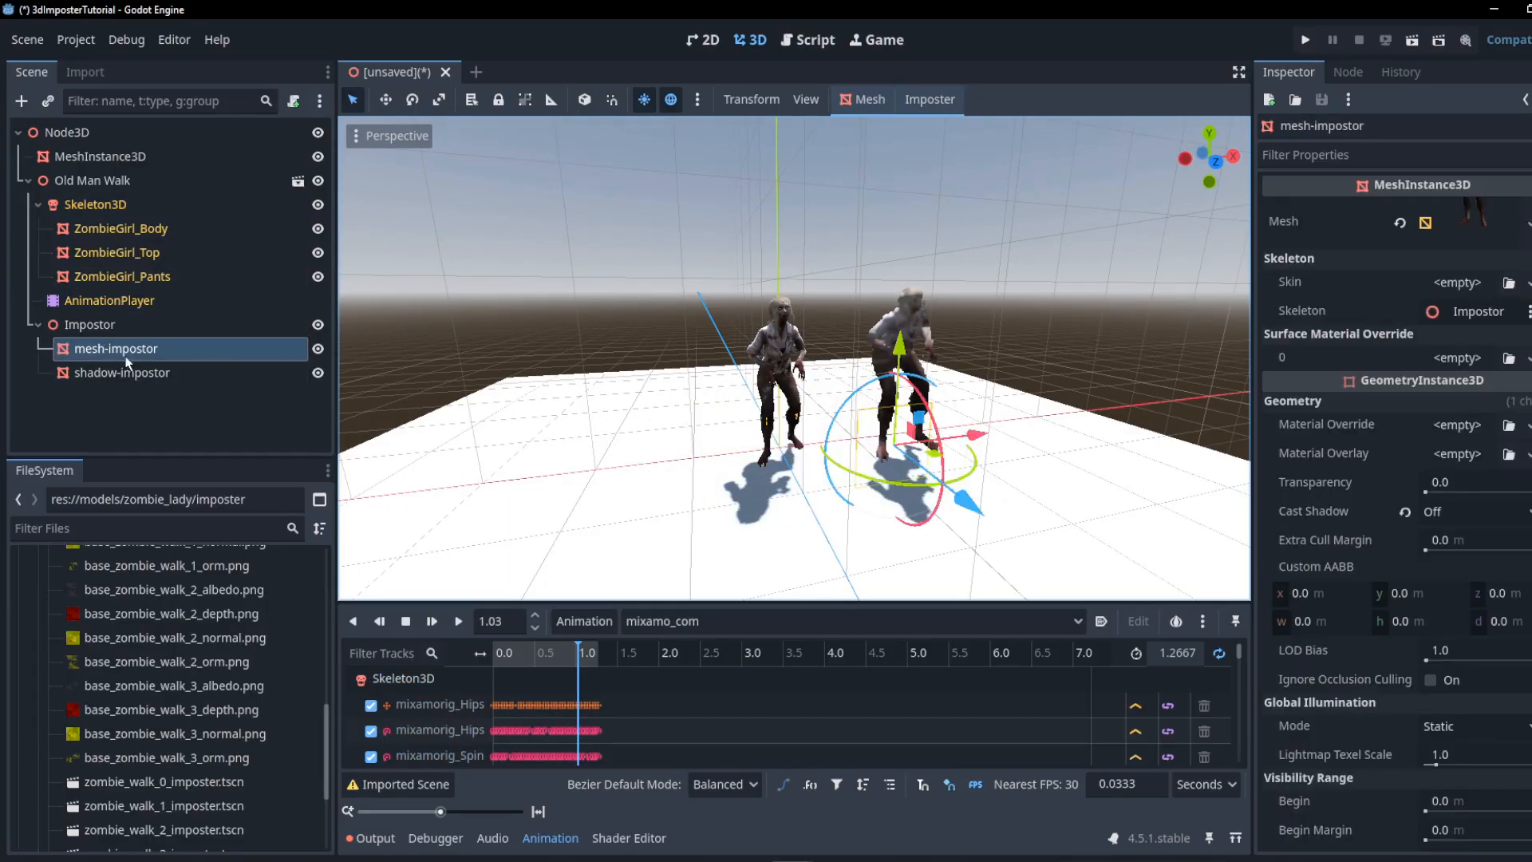
right_click(125, 355)
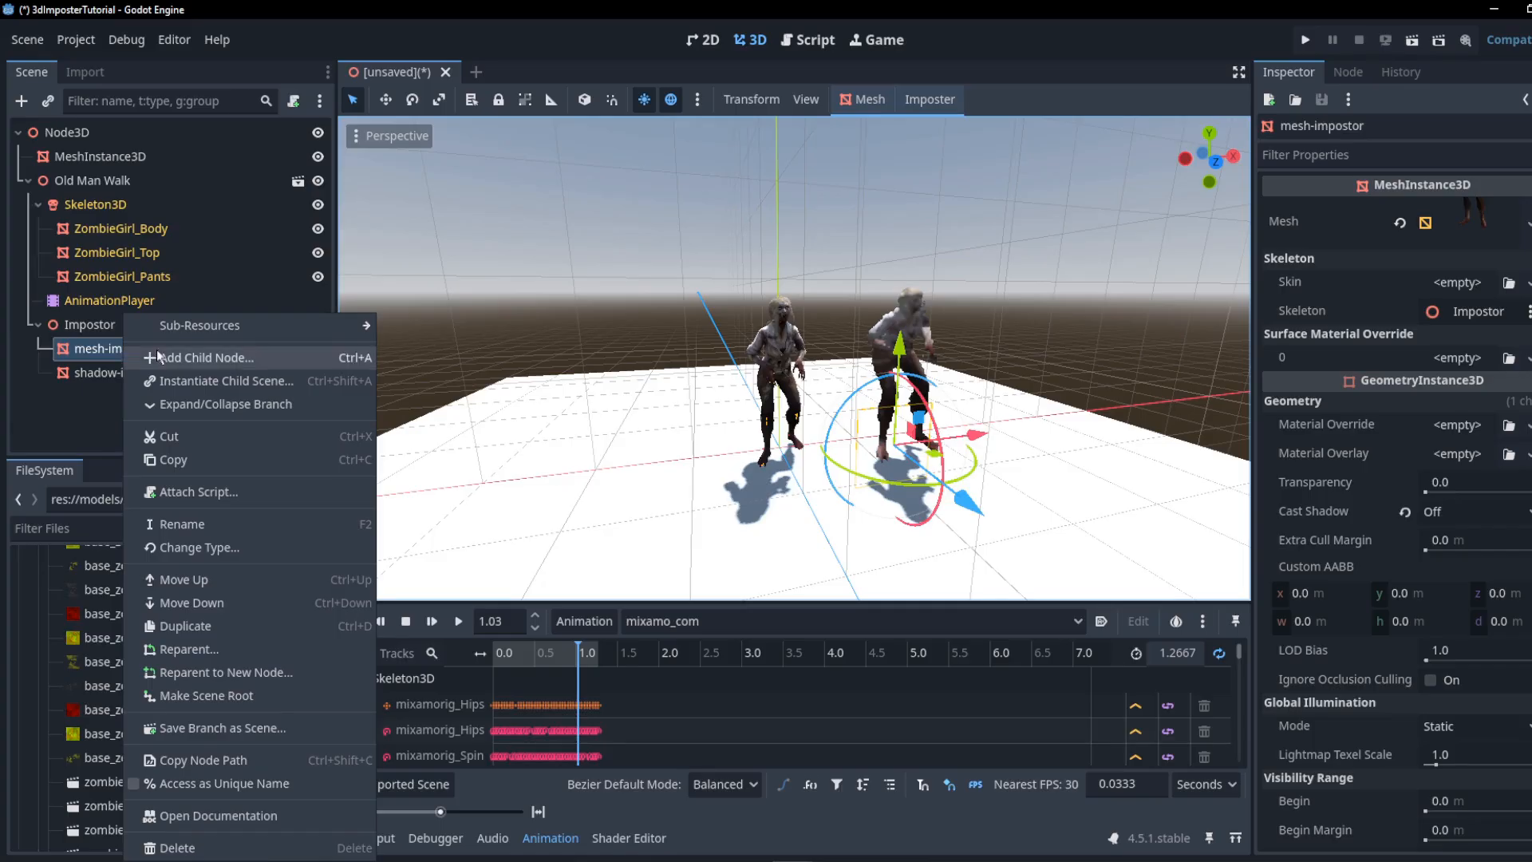
click(112, 352)
click(293, 100)
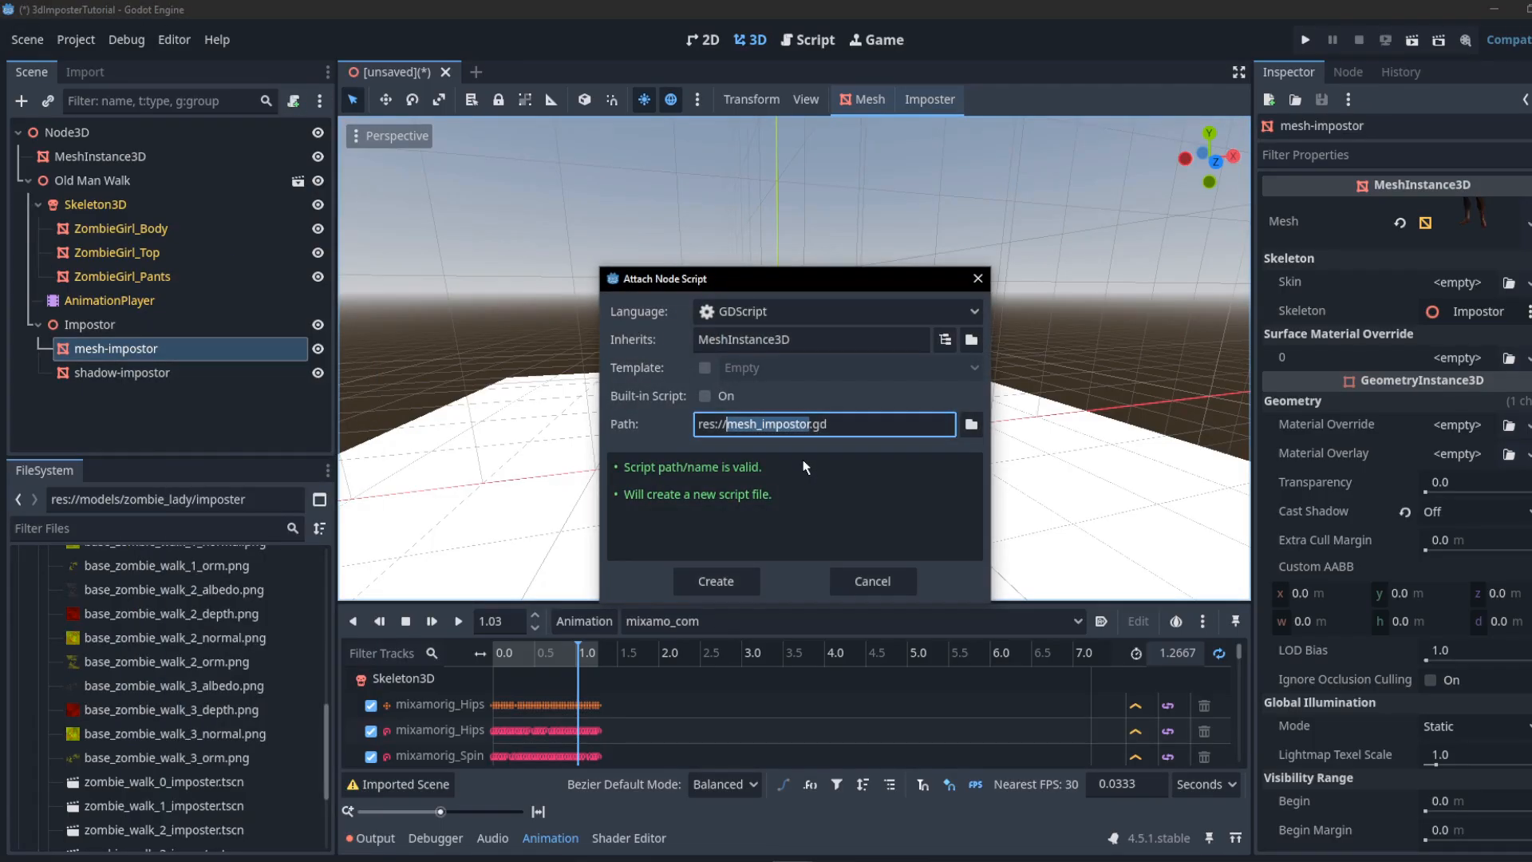
text(animated)
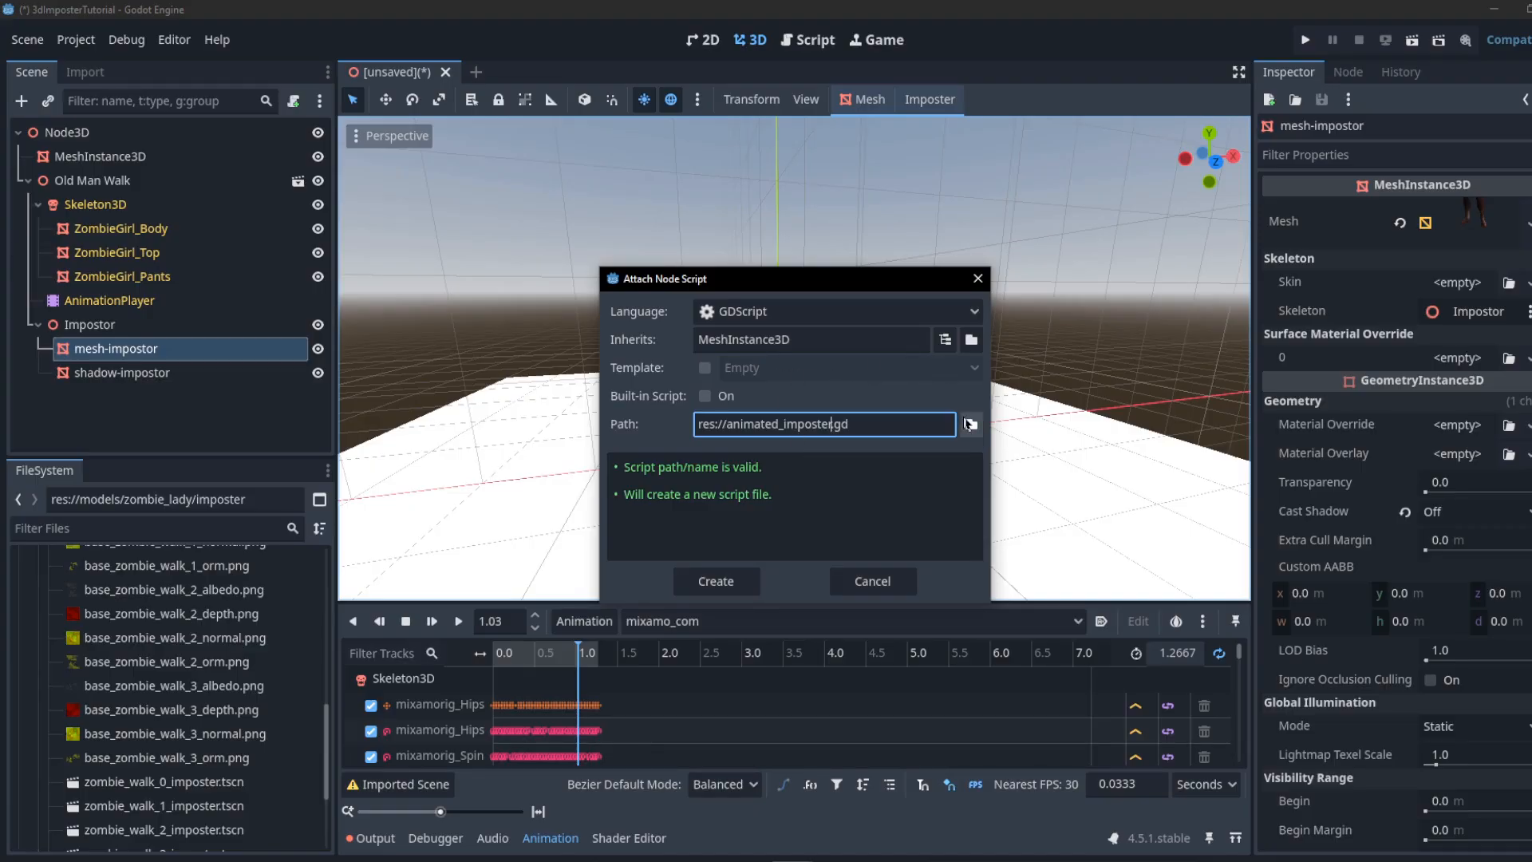
click(730, 581)
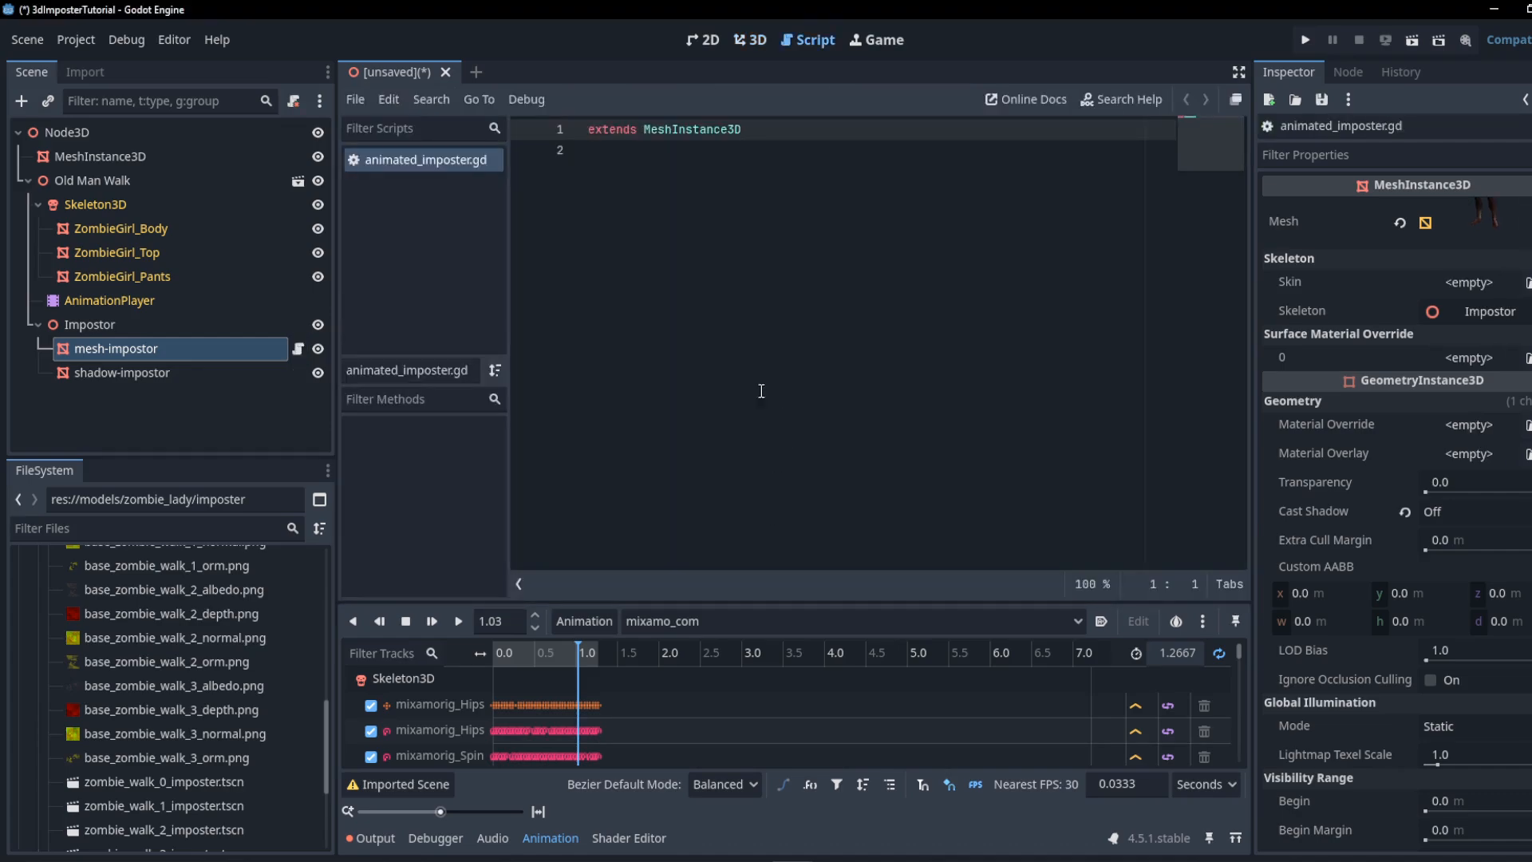
- Replace the script with an AnimatedImposter class that exports shadow_imposter and has a set_textures function for the albedo, depth, normal and orm textures
click(794, 135)
drag(764, 134, 494, 126)
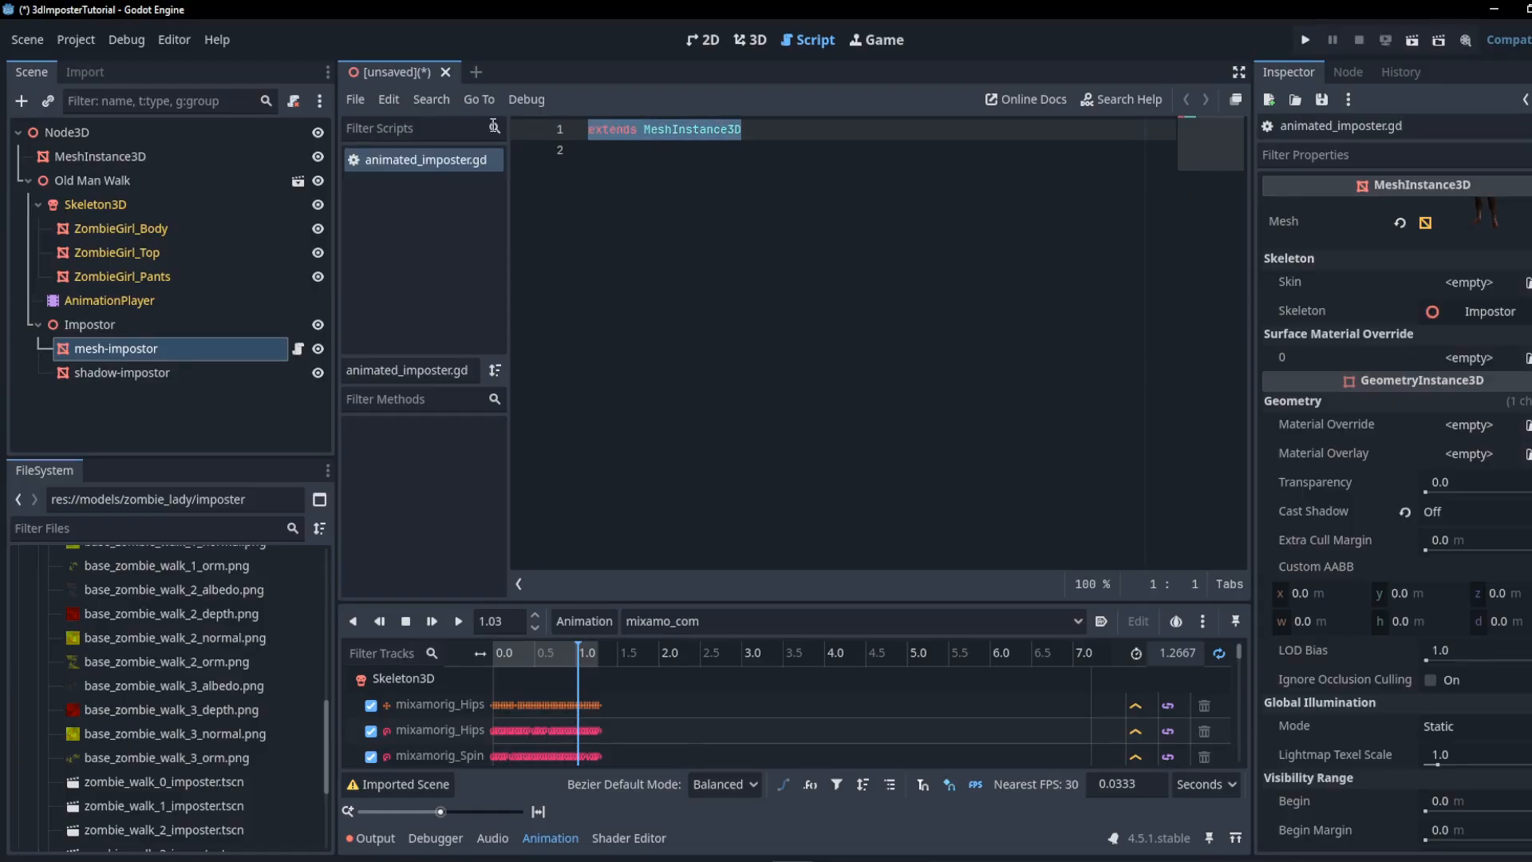
text(extends MeshInstance3D class_name AnimatedImposter  @export var shadow_imposter: MeshInstance3D   func set_textures(albedo: Texture, depth: Texture, normal: Texture, orm: Texture): 	#print("SETTING TEXTURE ON ANIMATED IMPOSTER") 	 	var mat = get_active_material(0) 	mat.set_shader_parameter("imposterTextureAlbedo", albedo) 	mat.set_shader_parameter("imposterTextureNormal", normal) 	mat.set_shader_parameter("imposterTextureDepth", depth) 	mat.set_shader_parameter("imposterTextureOrm", orm) 	 	if shadow_imposter != null: 		shadow_imposter.get_active_material(0).set_shader_parameter("imposterTextureAlbedo", albedo))
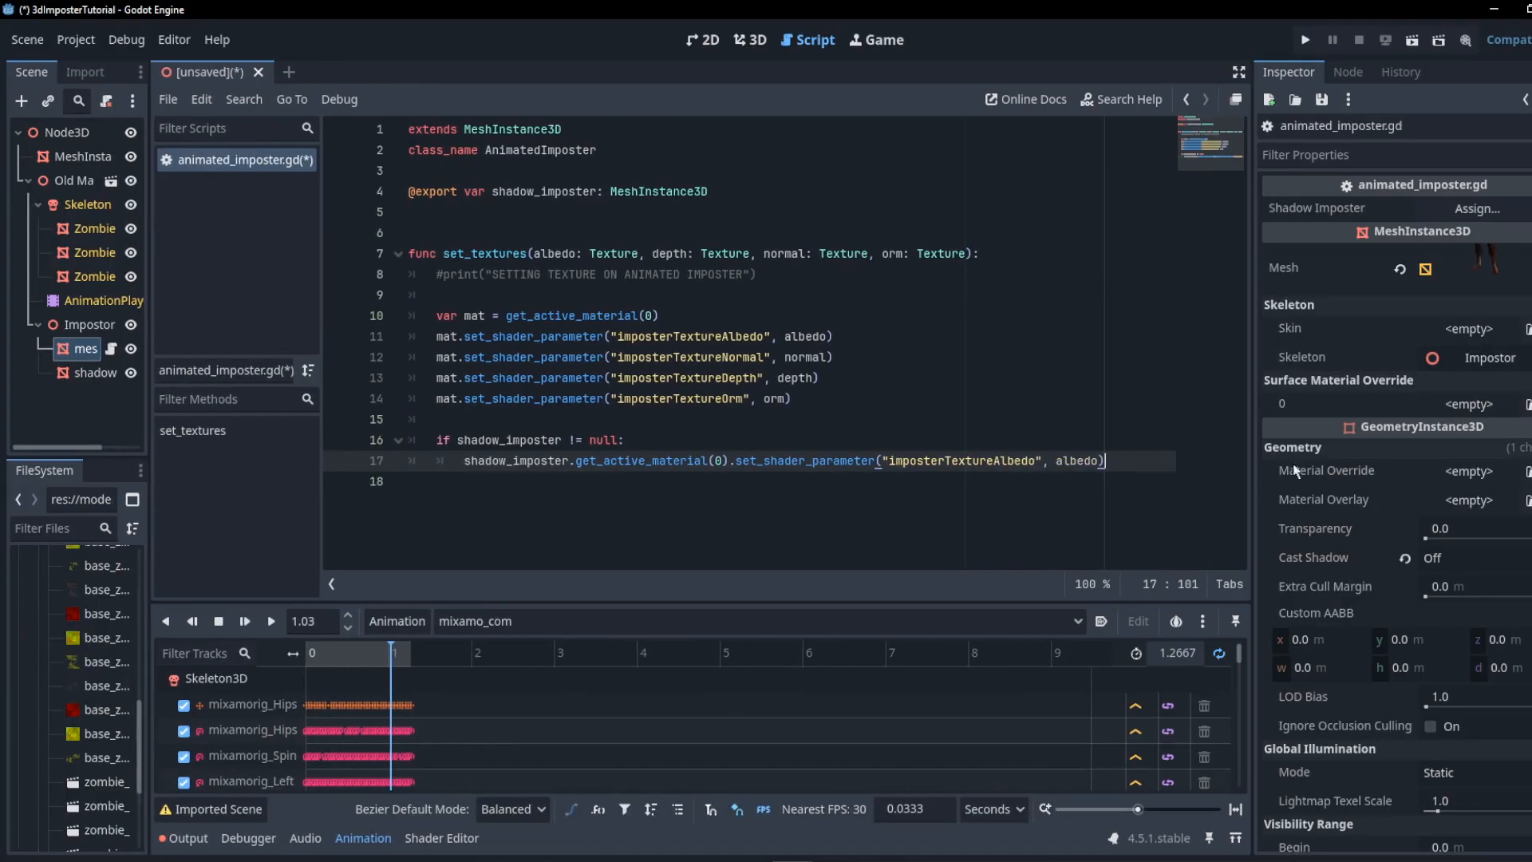
drag(1253, 461, 1364, 461)
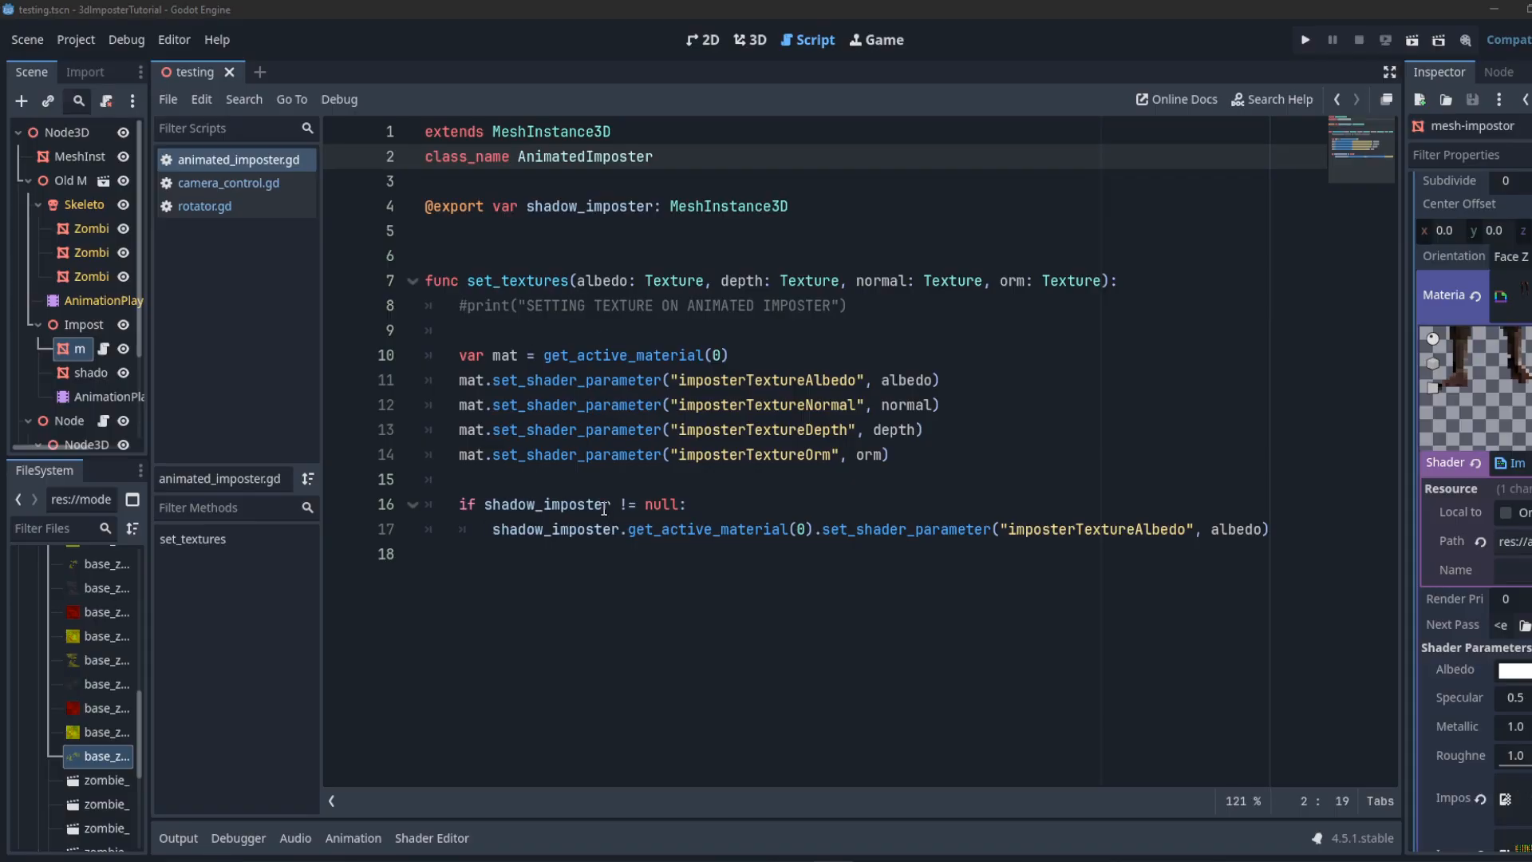
mouse_move(605, 508)
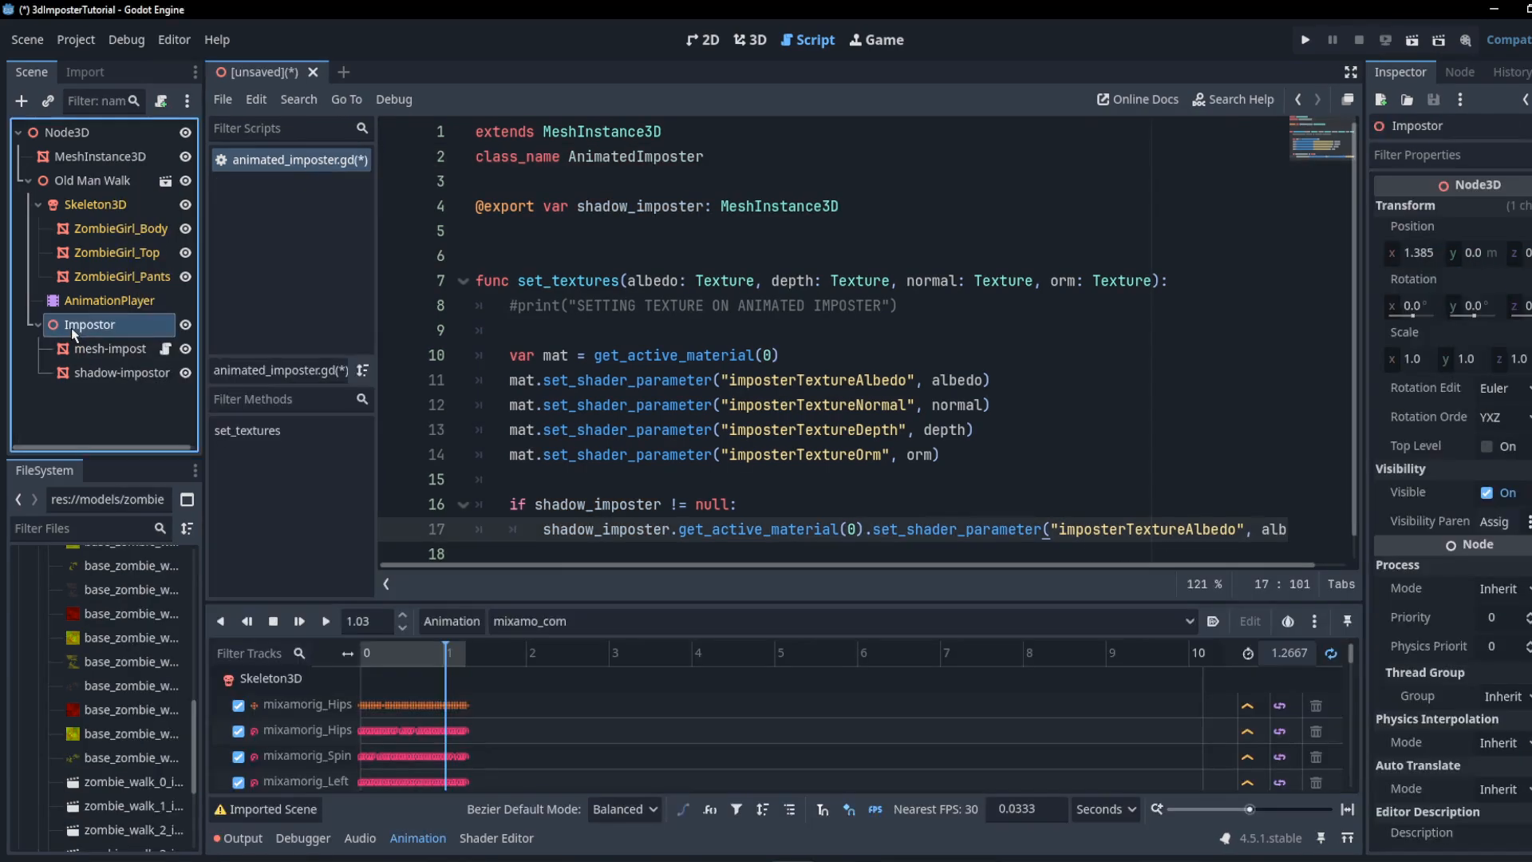
- Add an AnimationPlayer node as a child of the Impostor node
right_click(70, 326)
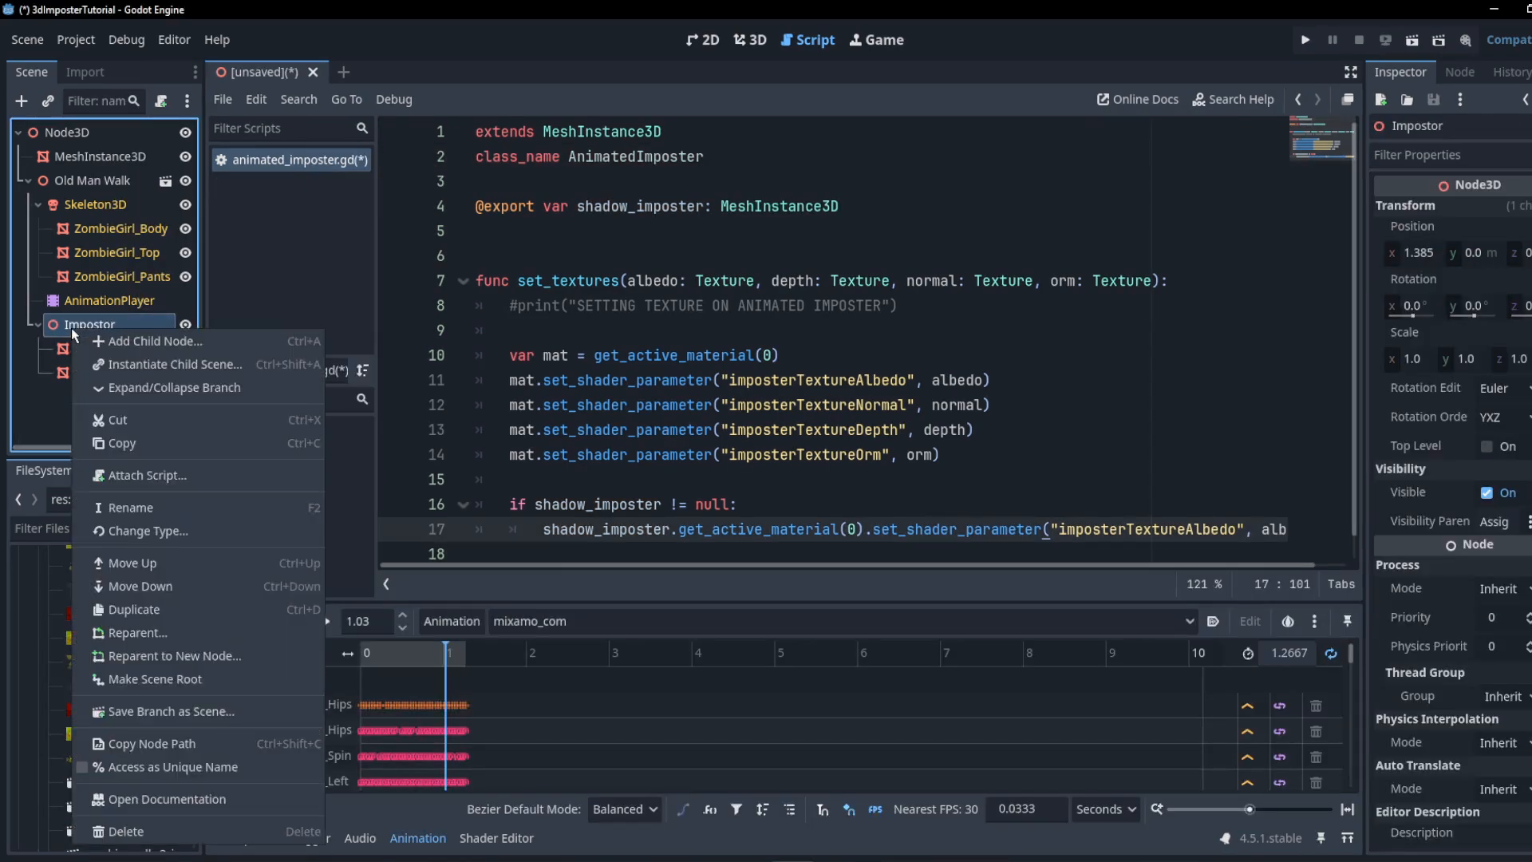
click(141, 342)
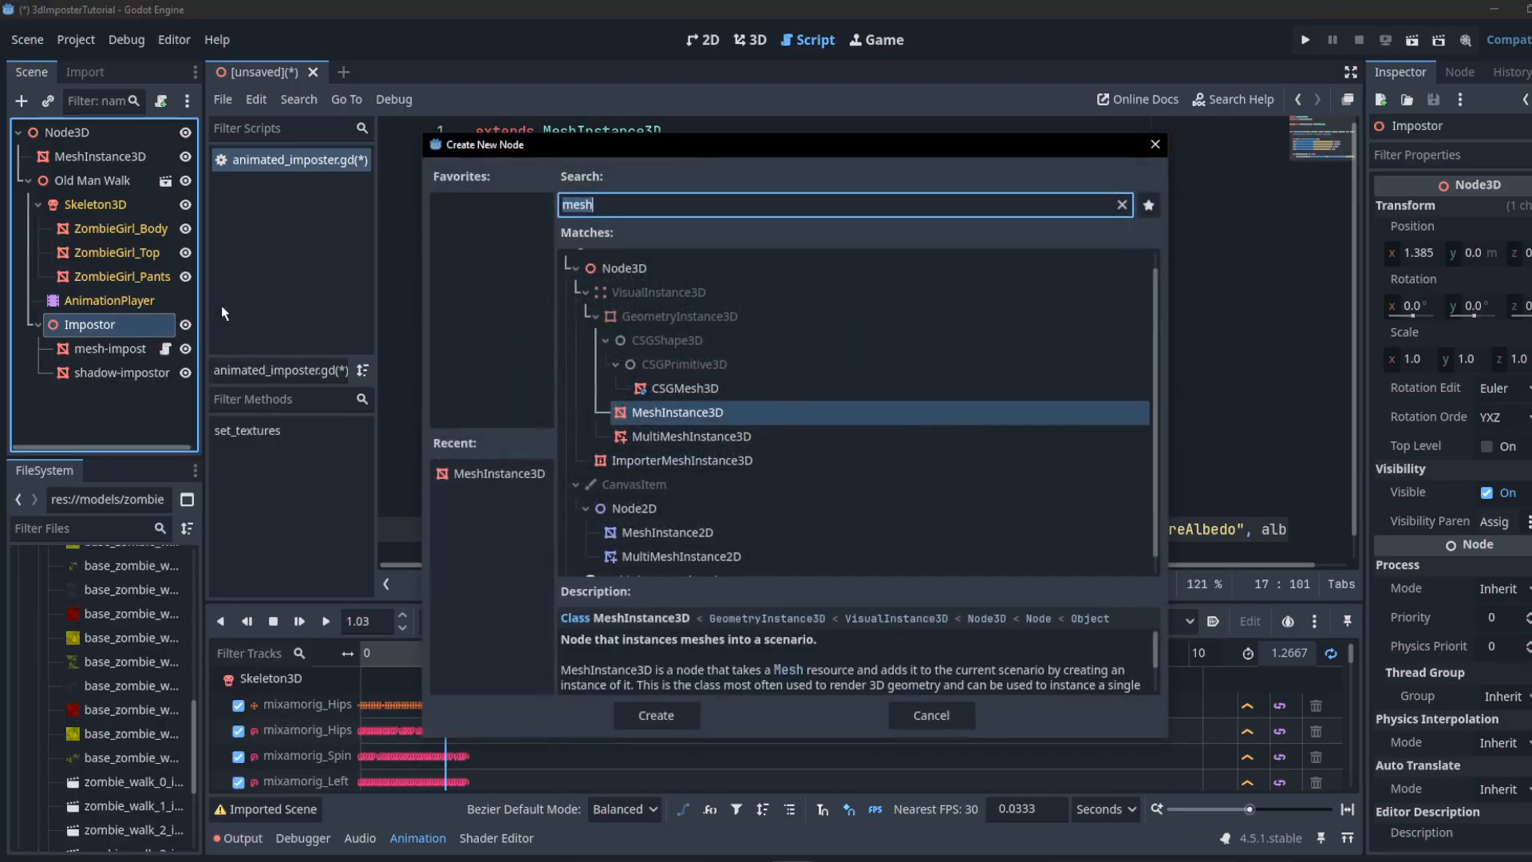
text(anim)
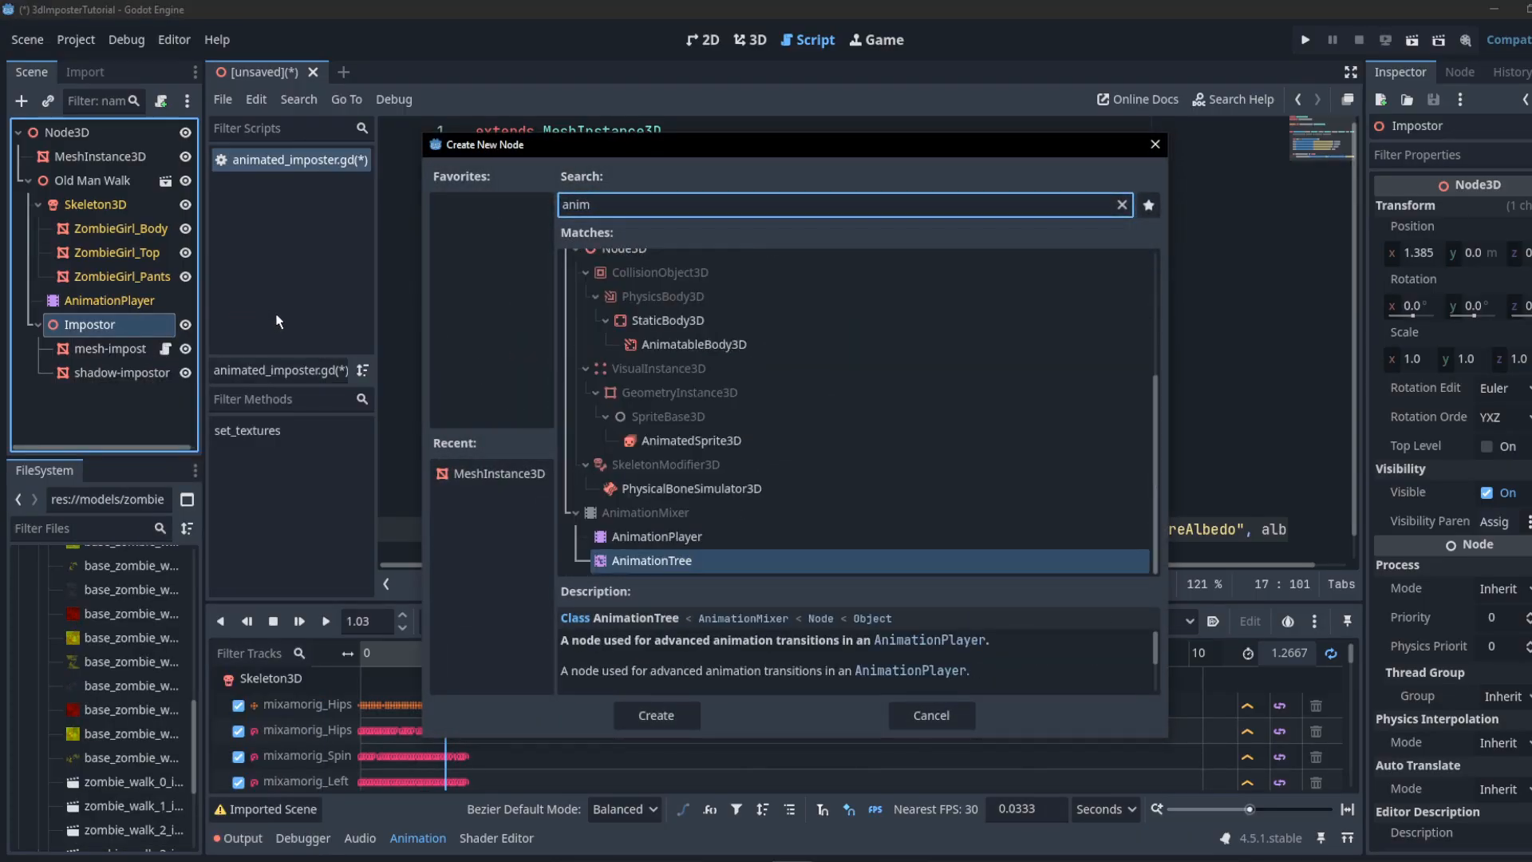
double_click(620, 537)
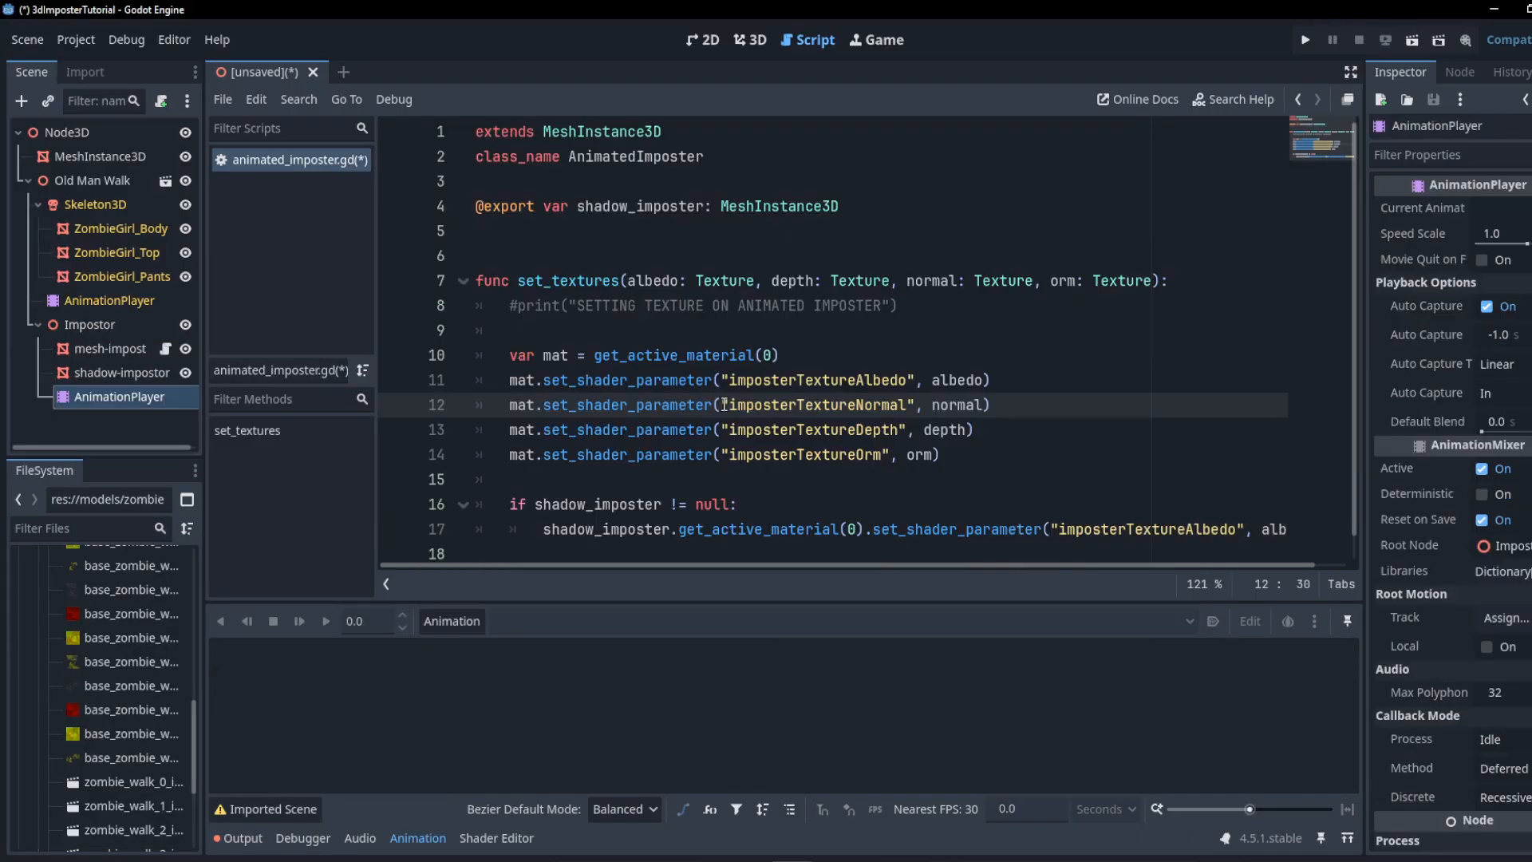
- Create a new animation named walk in the Impostor's AnimationPlayer
click(477, 627)
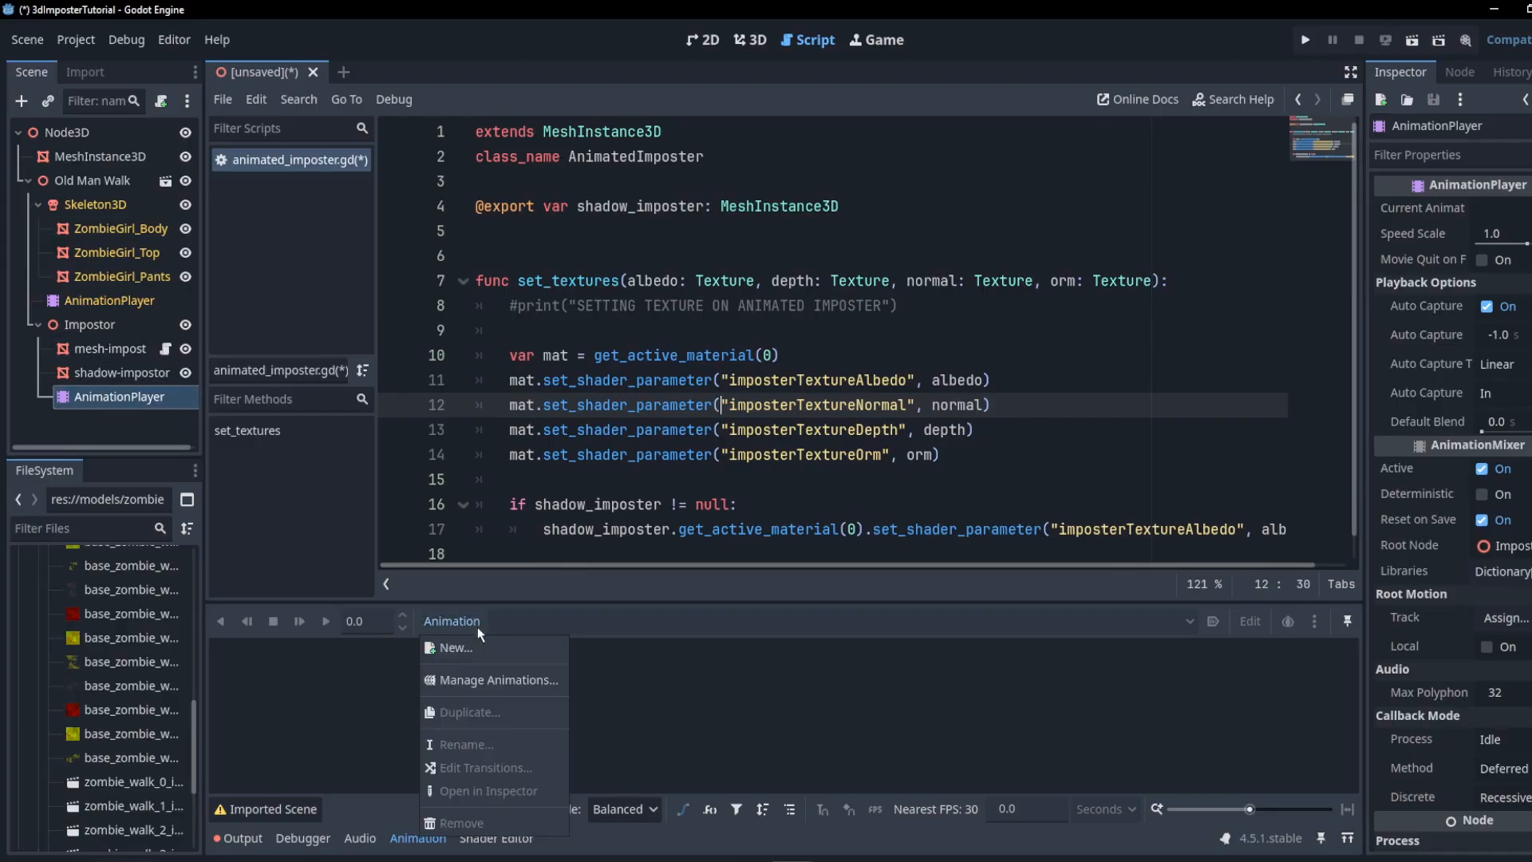
click(442, 653)
text(walk)
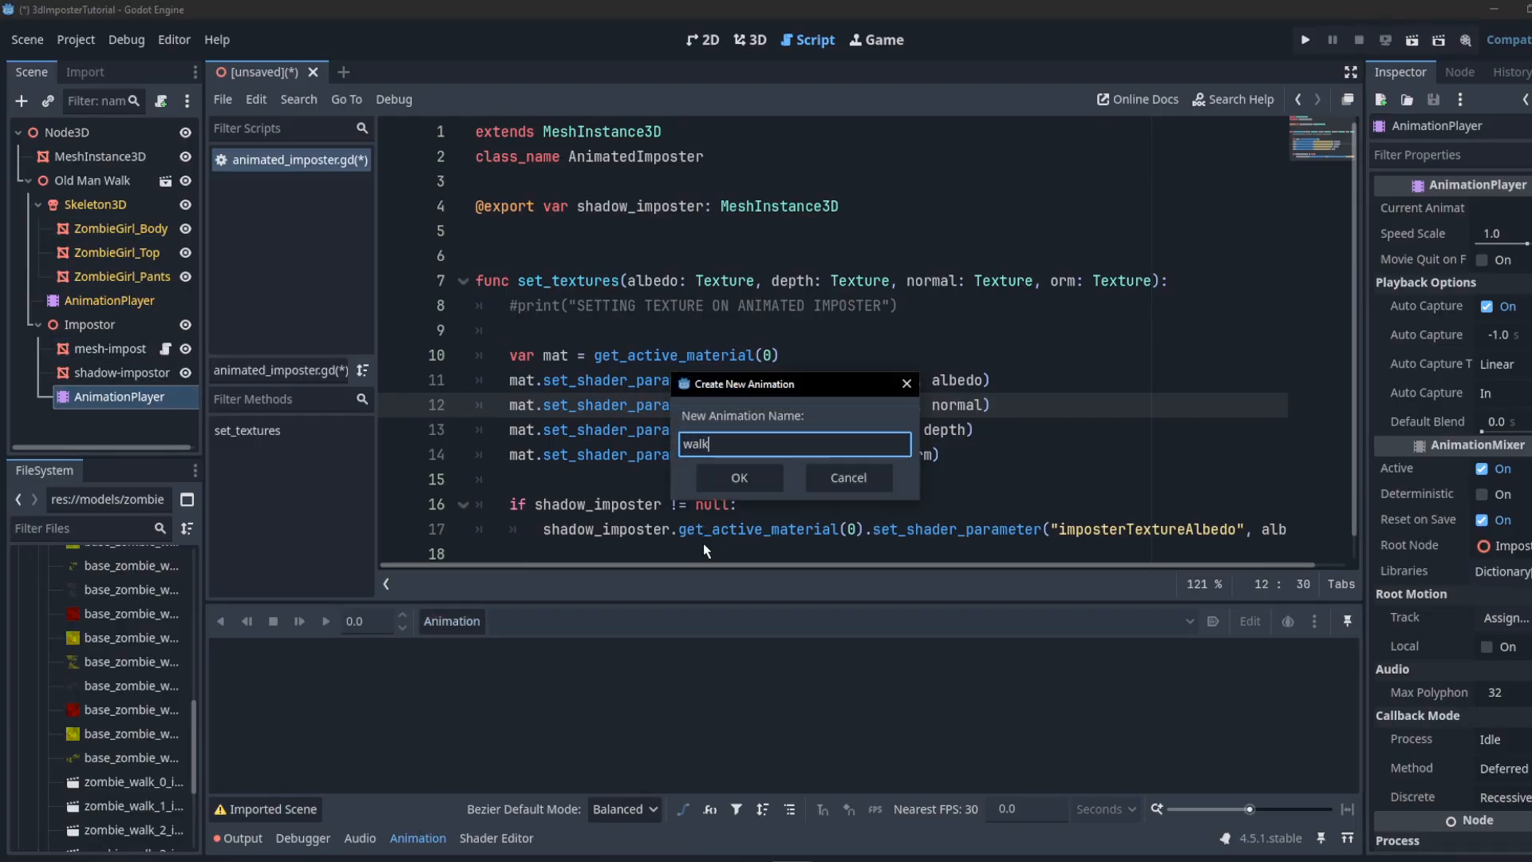
key(Return)
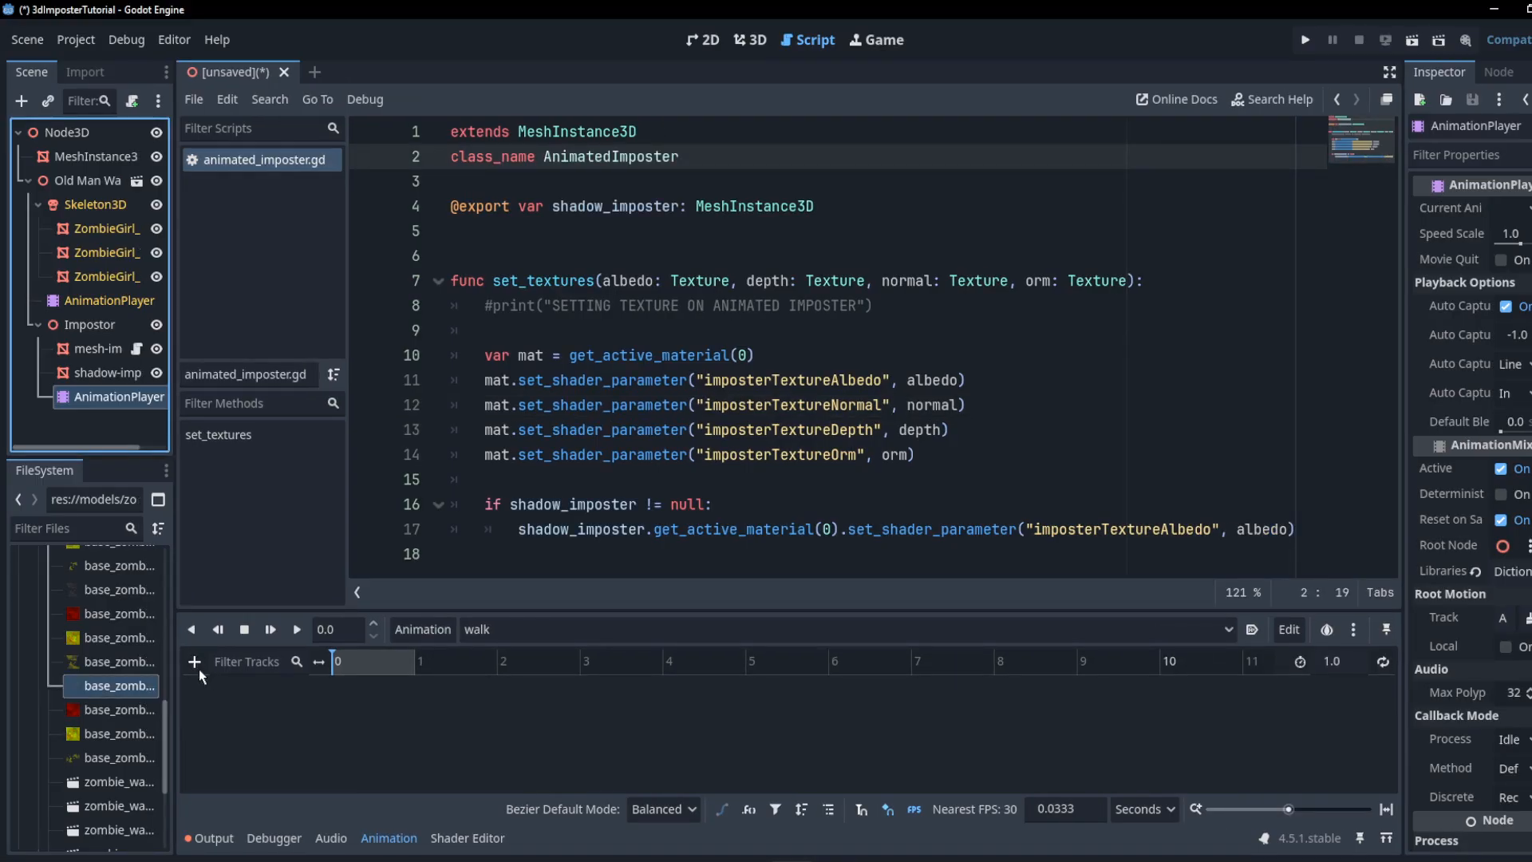
- Add a Call Method track targeting mesh-impostor to the walk animation
click(199, 669)
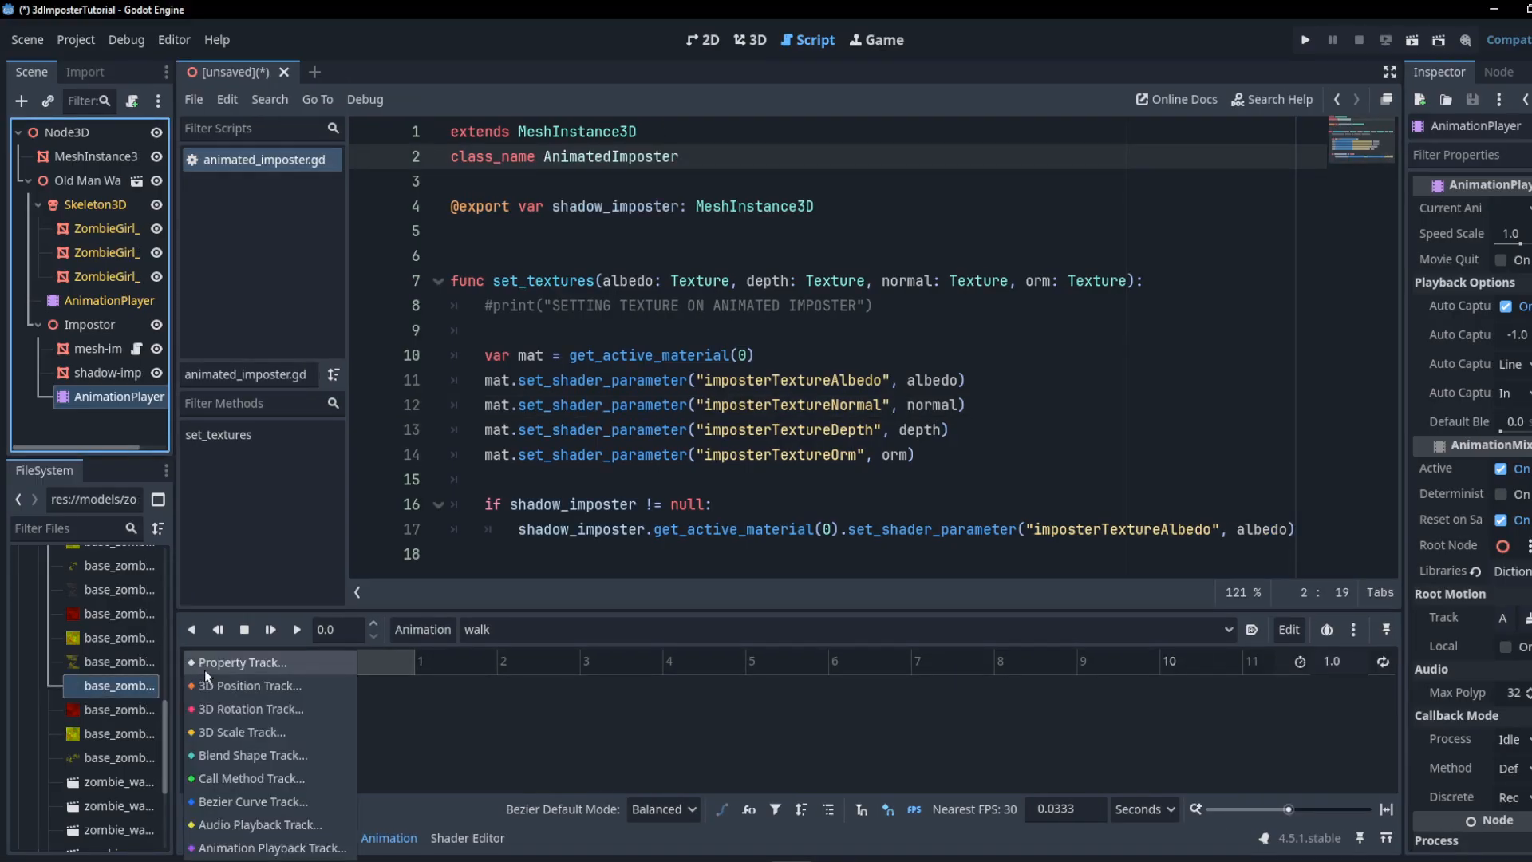
click(222, 778)
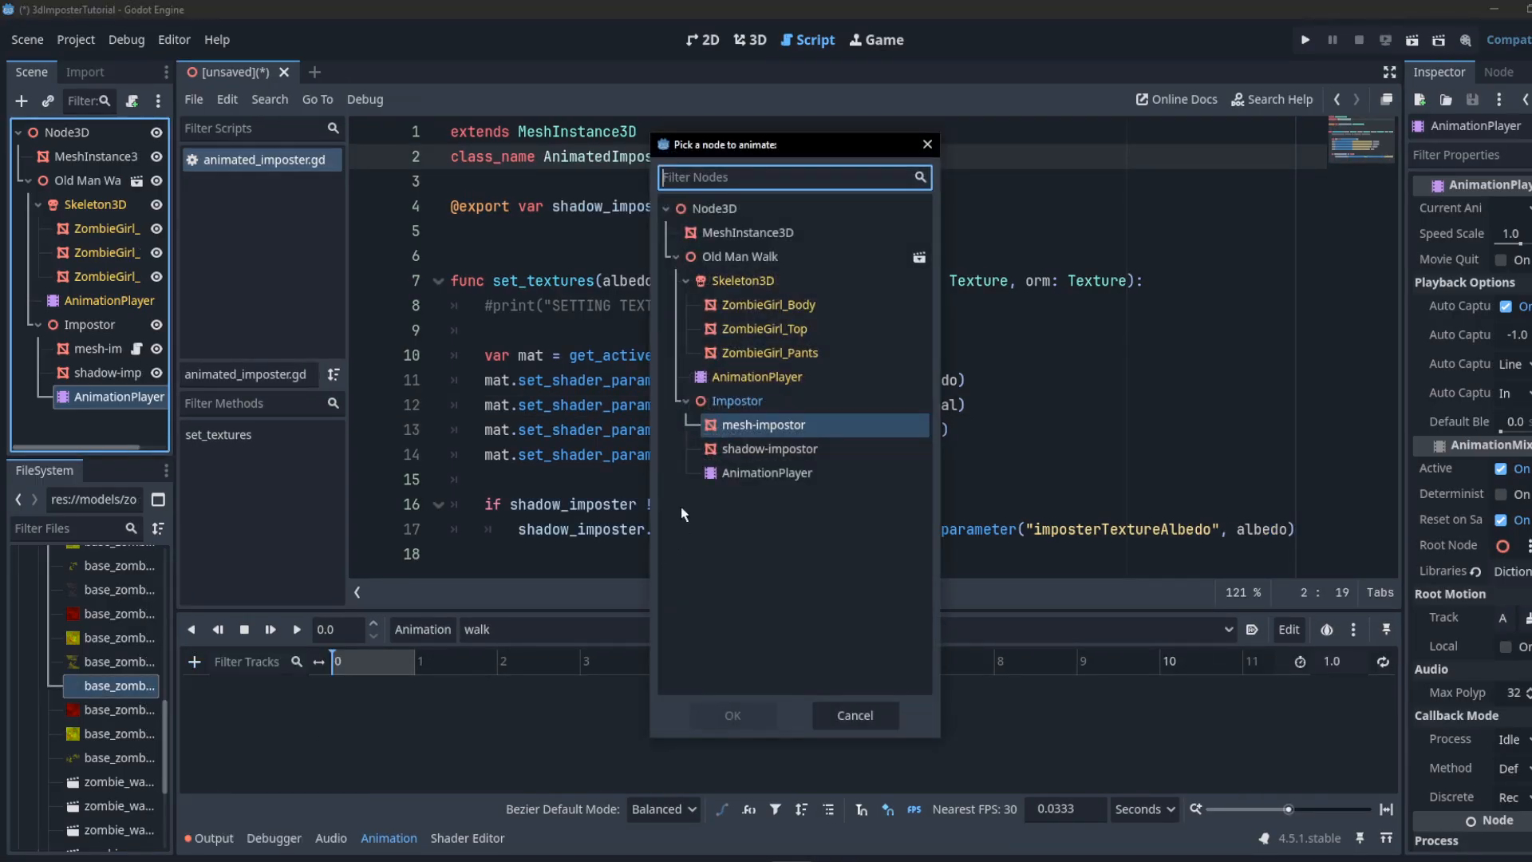
double_click(756, 427)
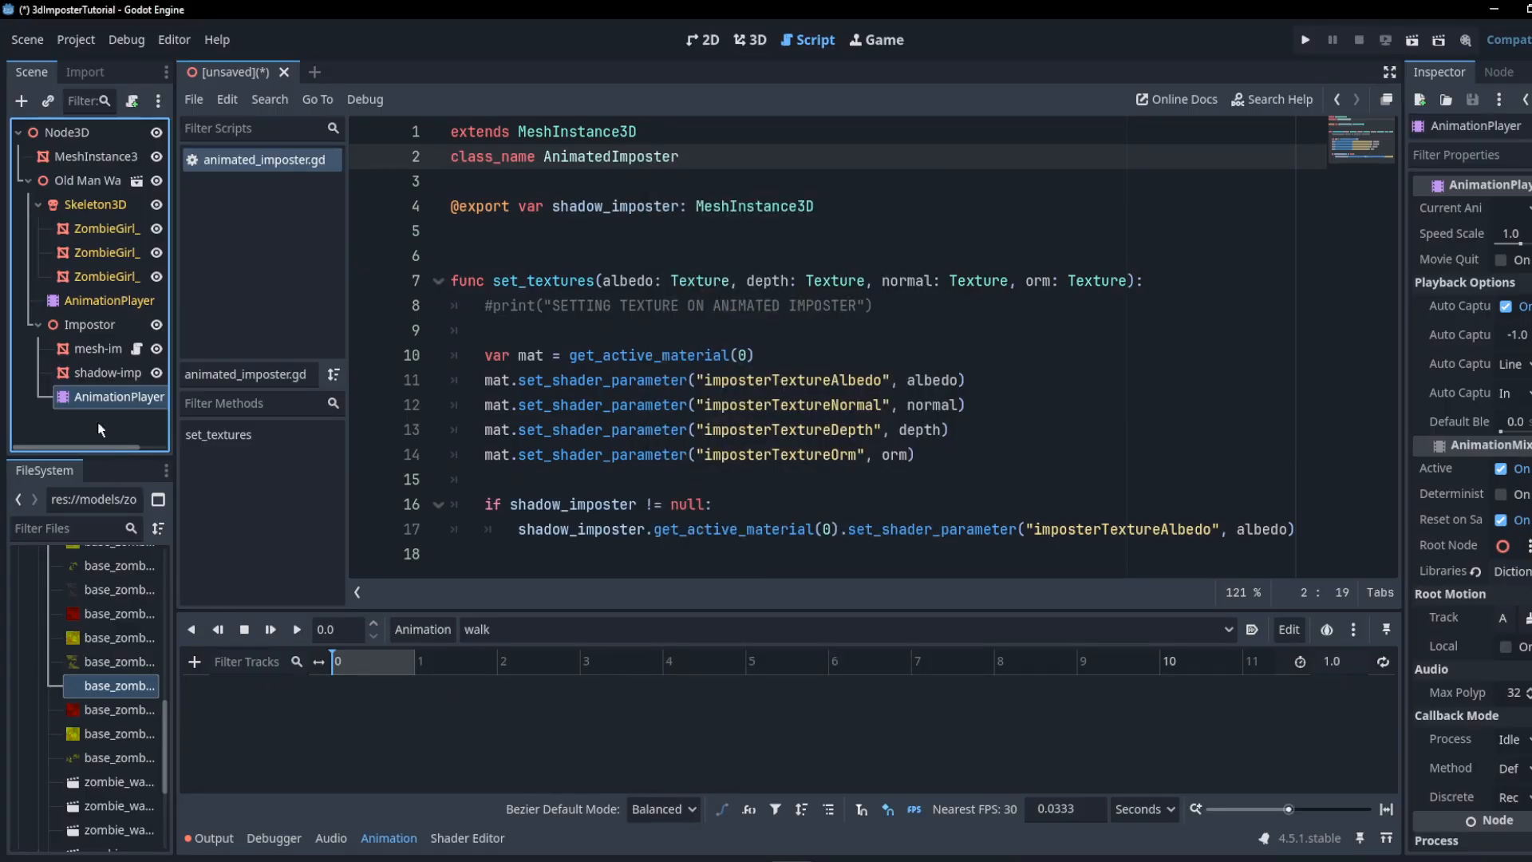
click(89, 376)
click(91, 398)
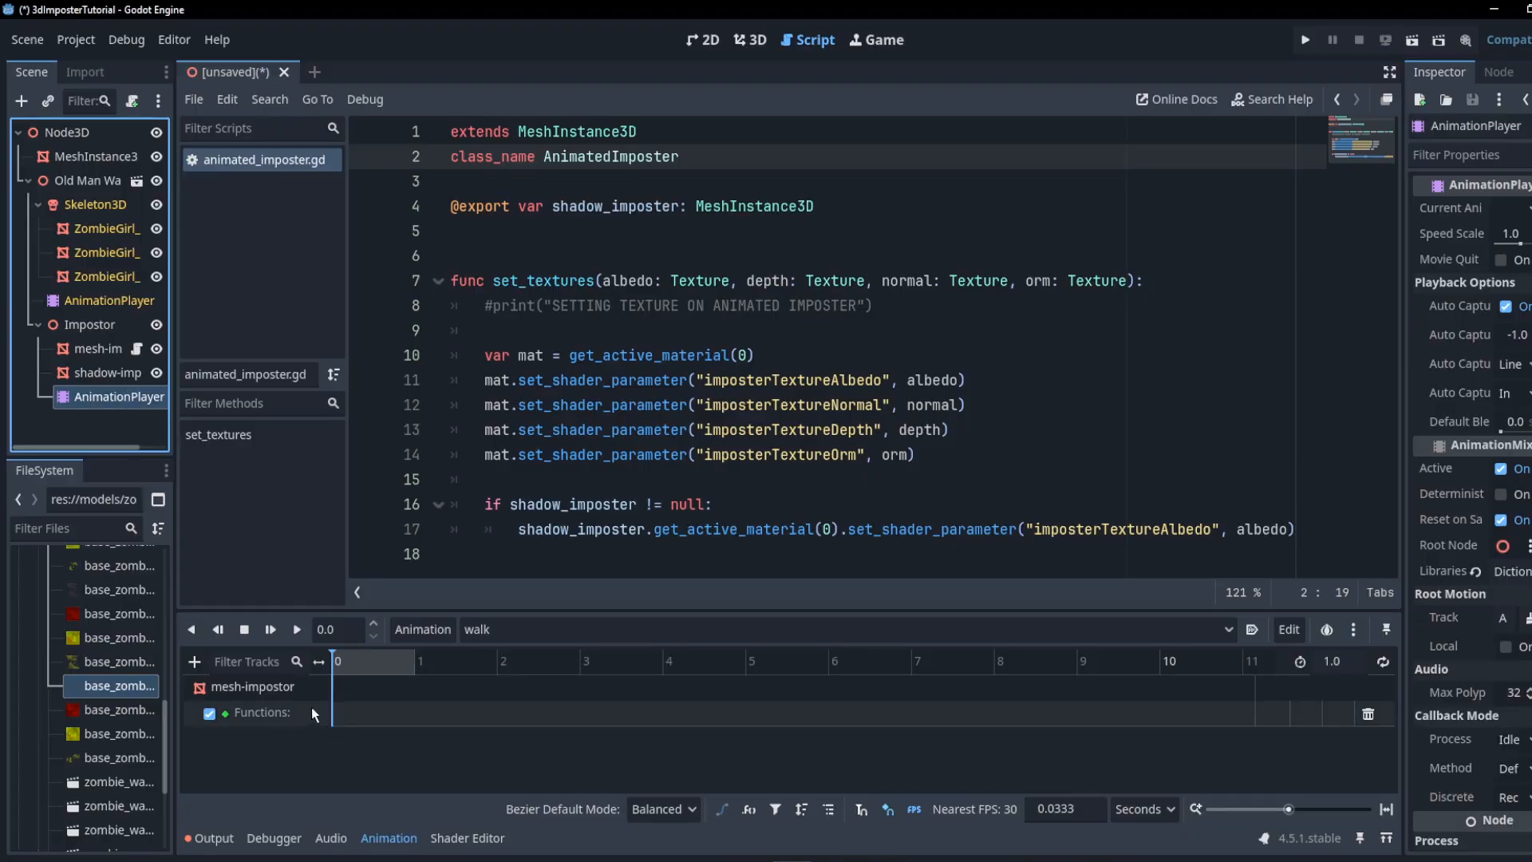
- Insert a key at 0 seconds on the mesh-impostor Functions track that calls set_textures
right_click(333, 723)
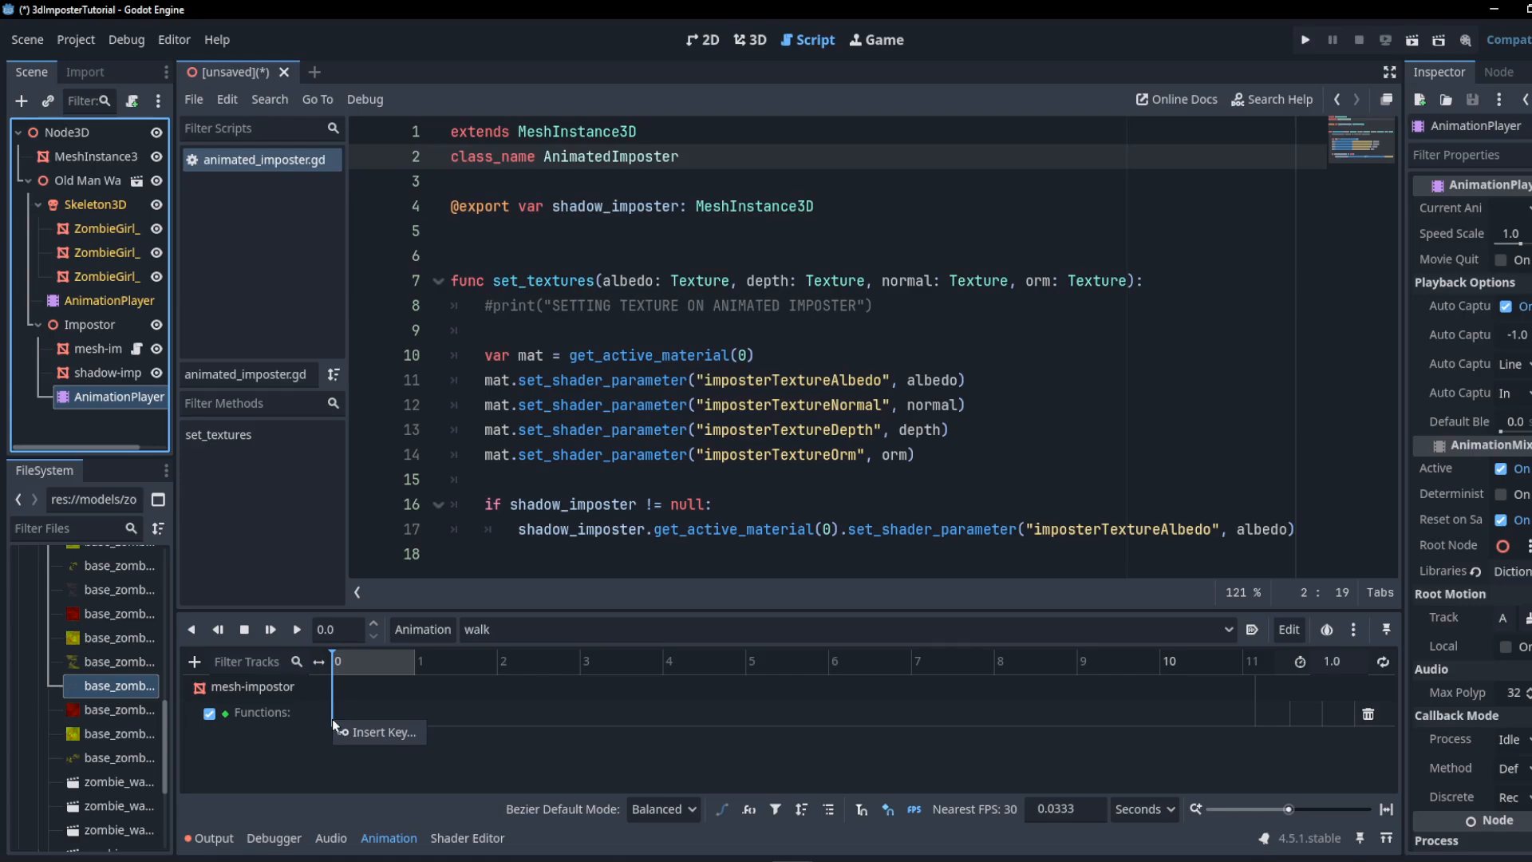
click(363, 741)
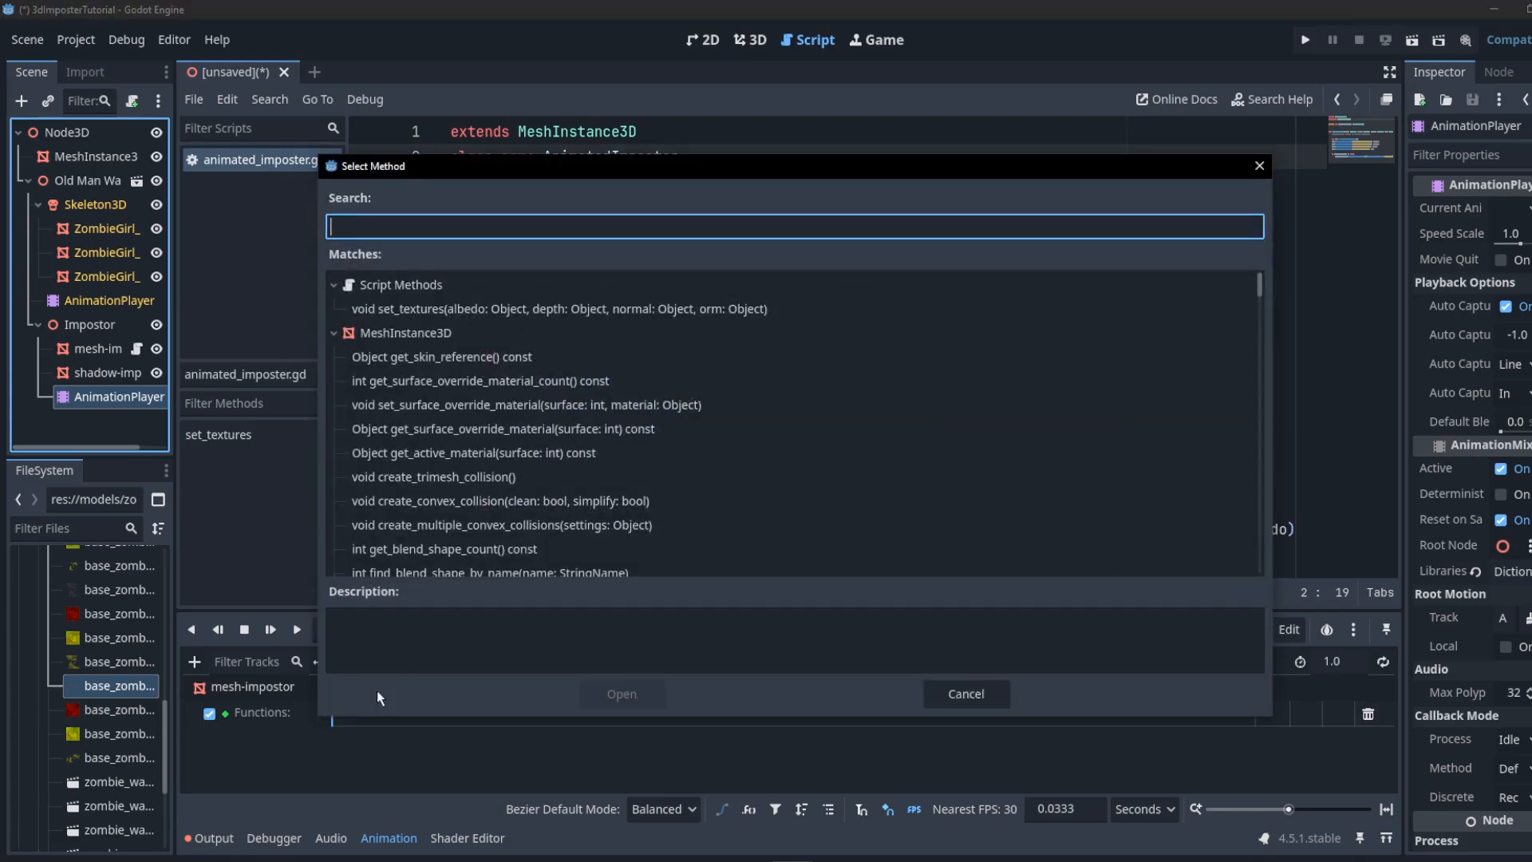
double_click(453, 310)
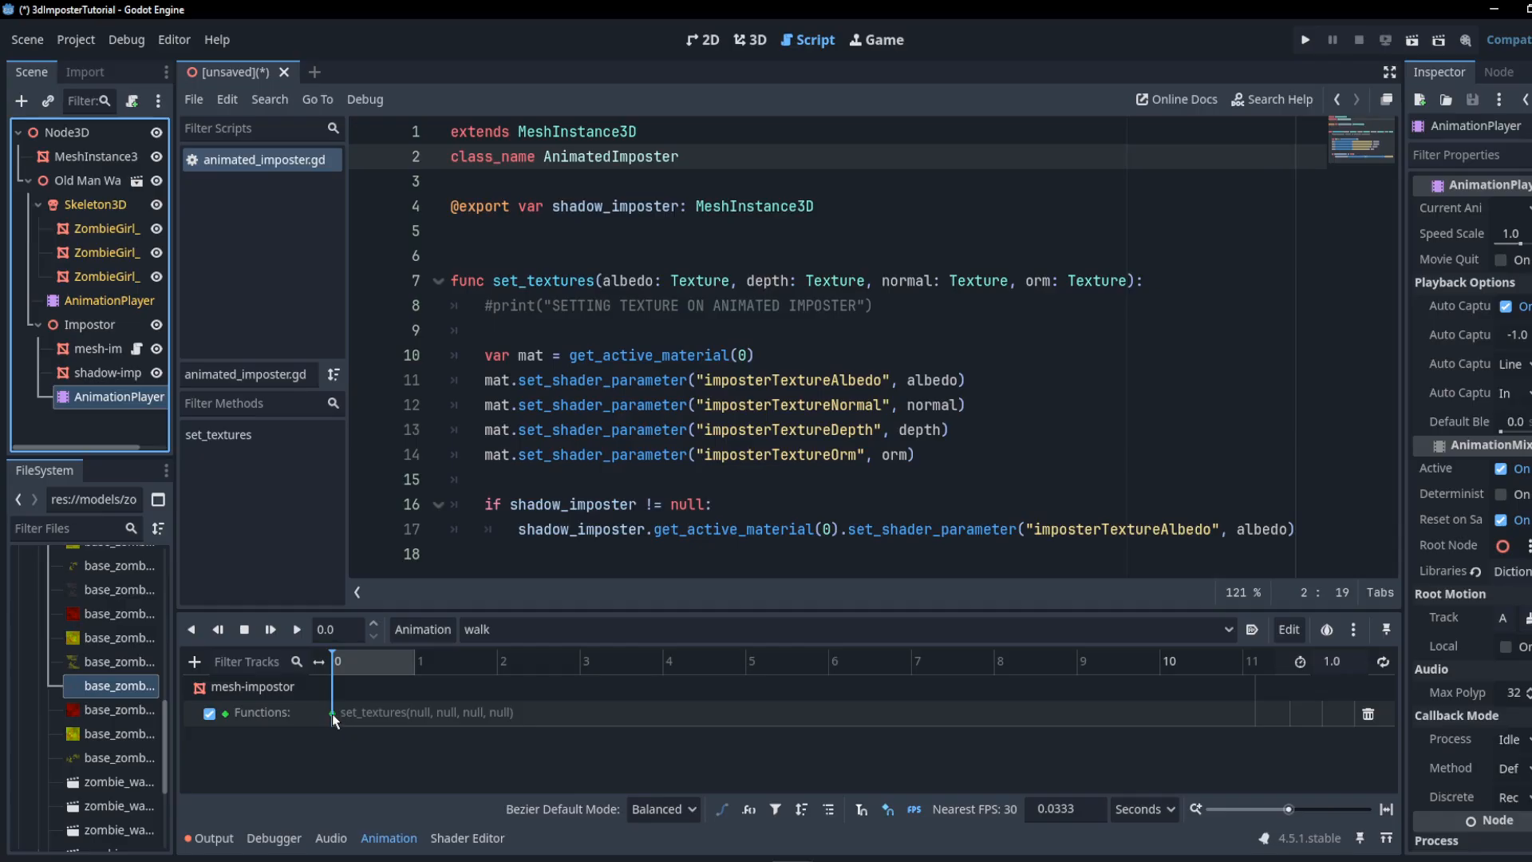
- Assign the base_zombie_walk_0 albedo, depth, normal and orm textures to arguments 0 to 3 of the set_textures key
click(333, 717)
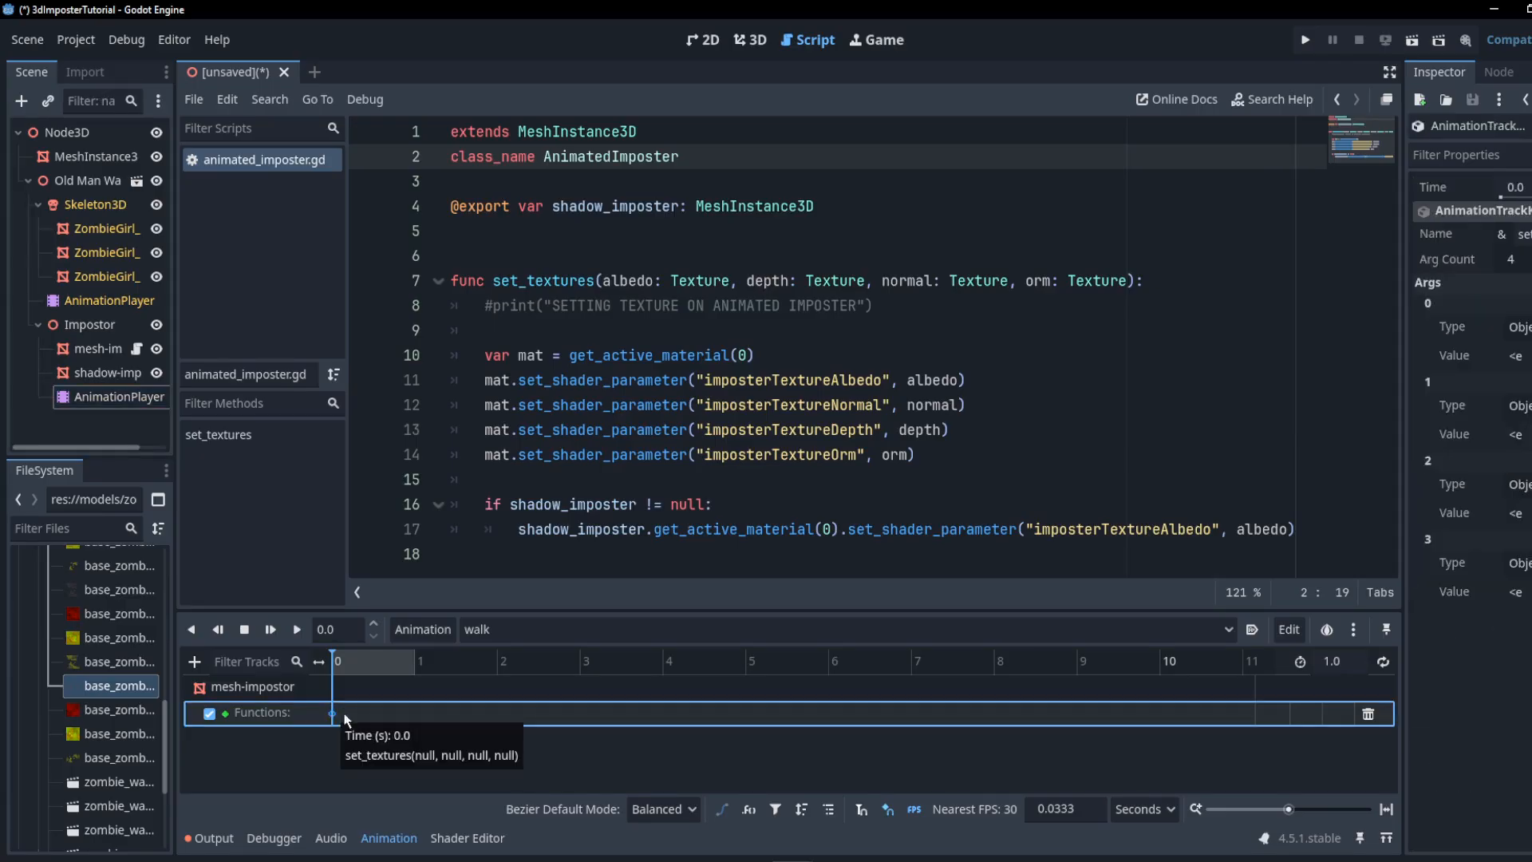
drag(1406, 563, 1325, 562)
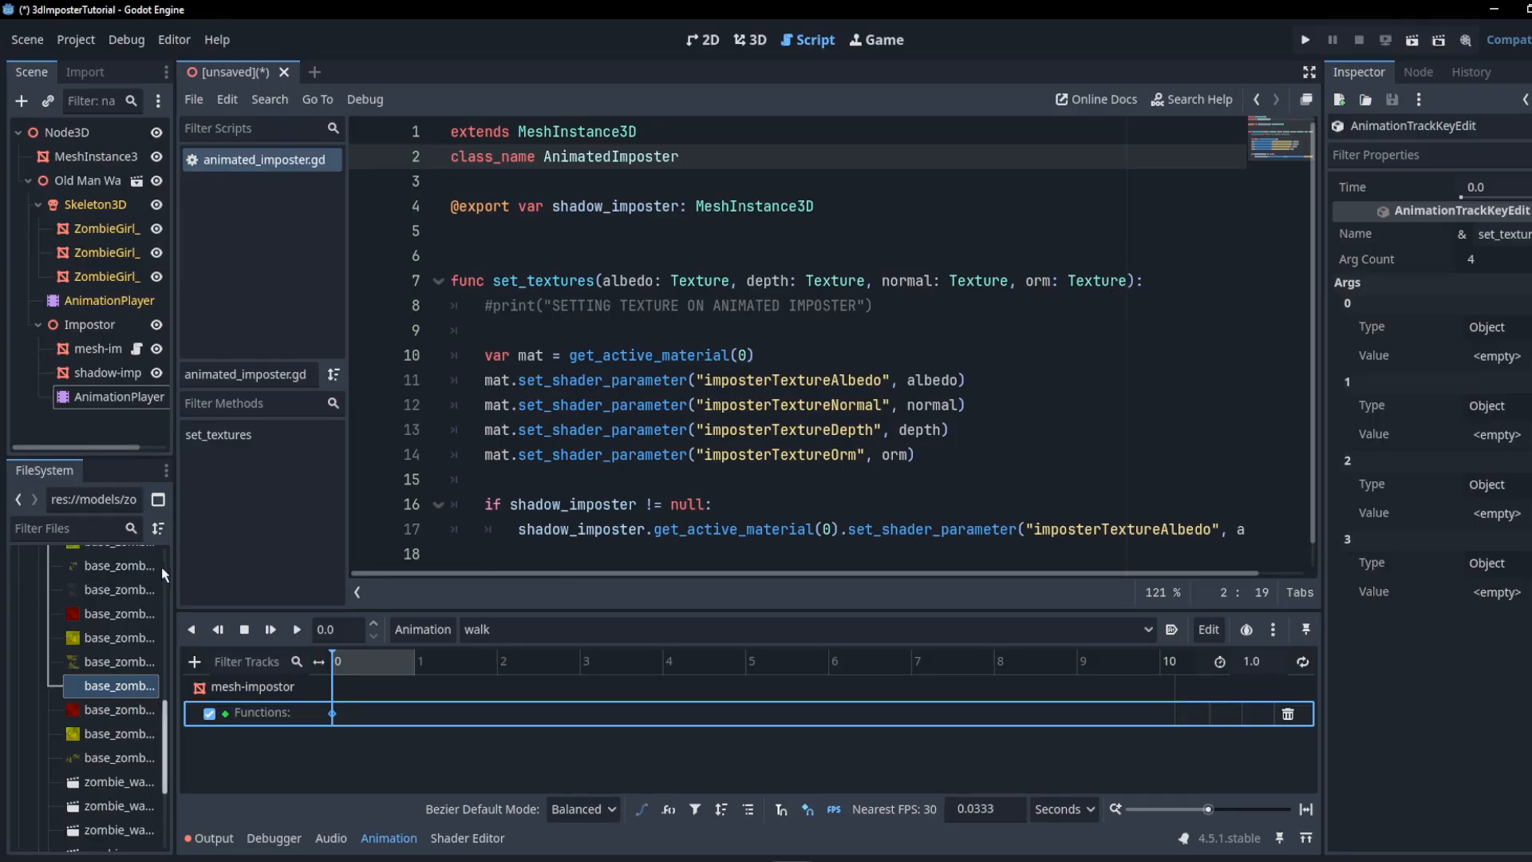
drag(174, 568, 292, 573)
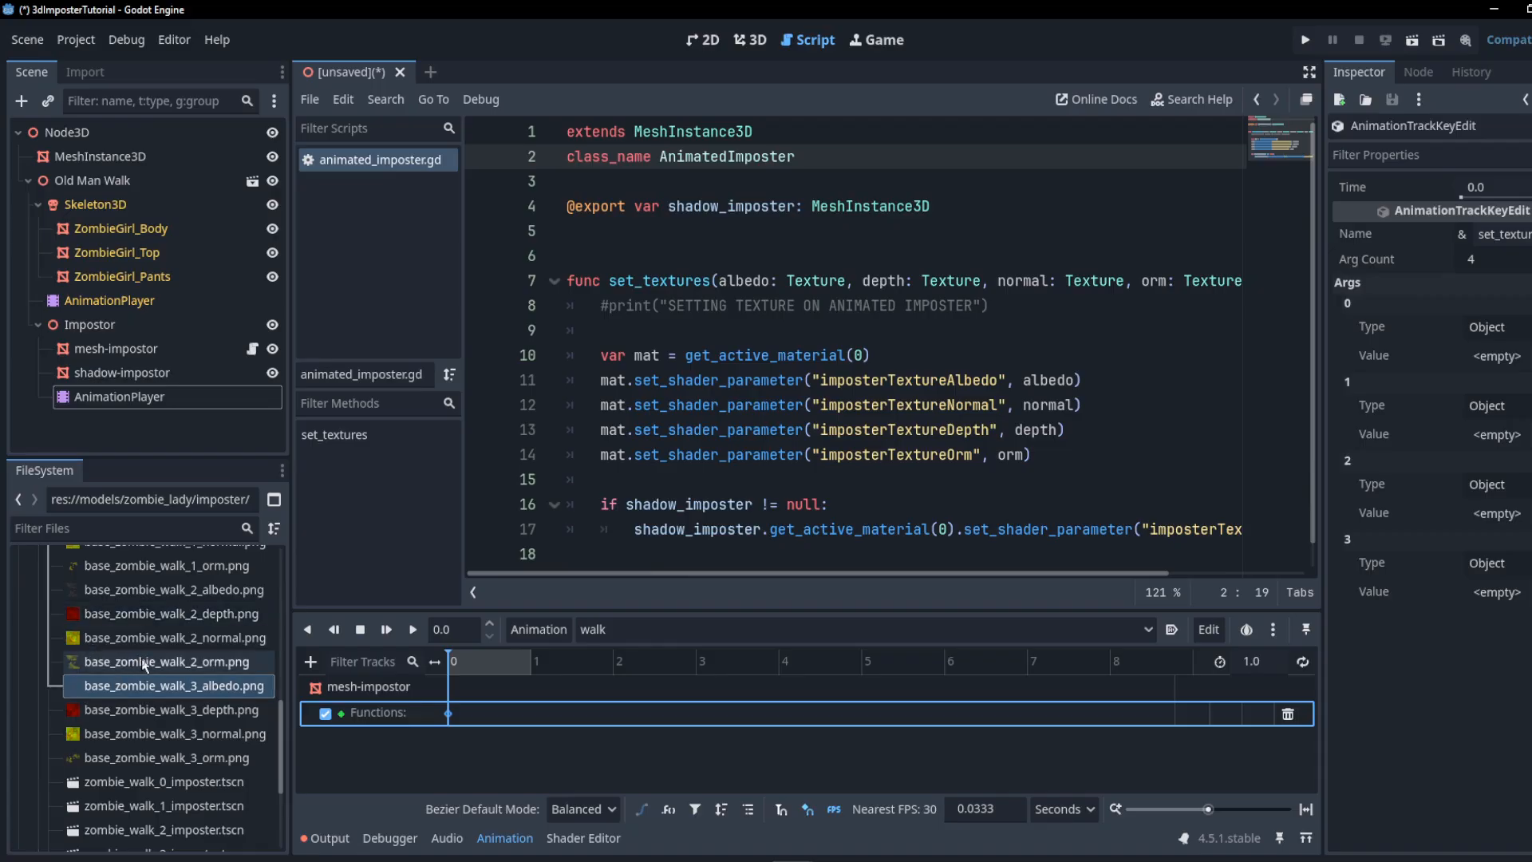
scroll(148, 663, up, 3)
scroll(147, 663, up, 3)
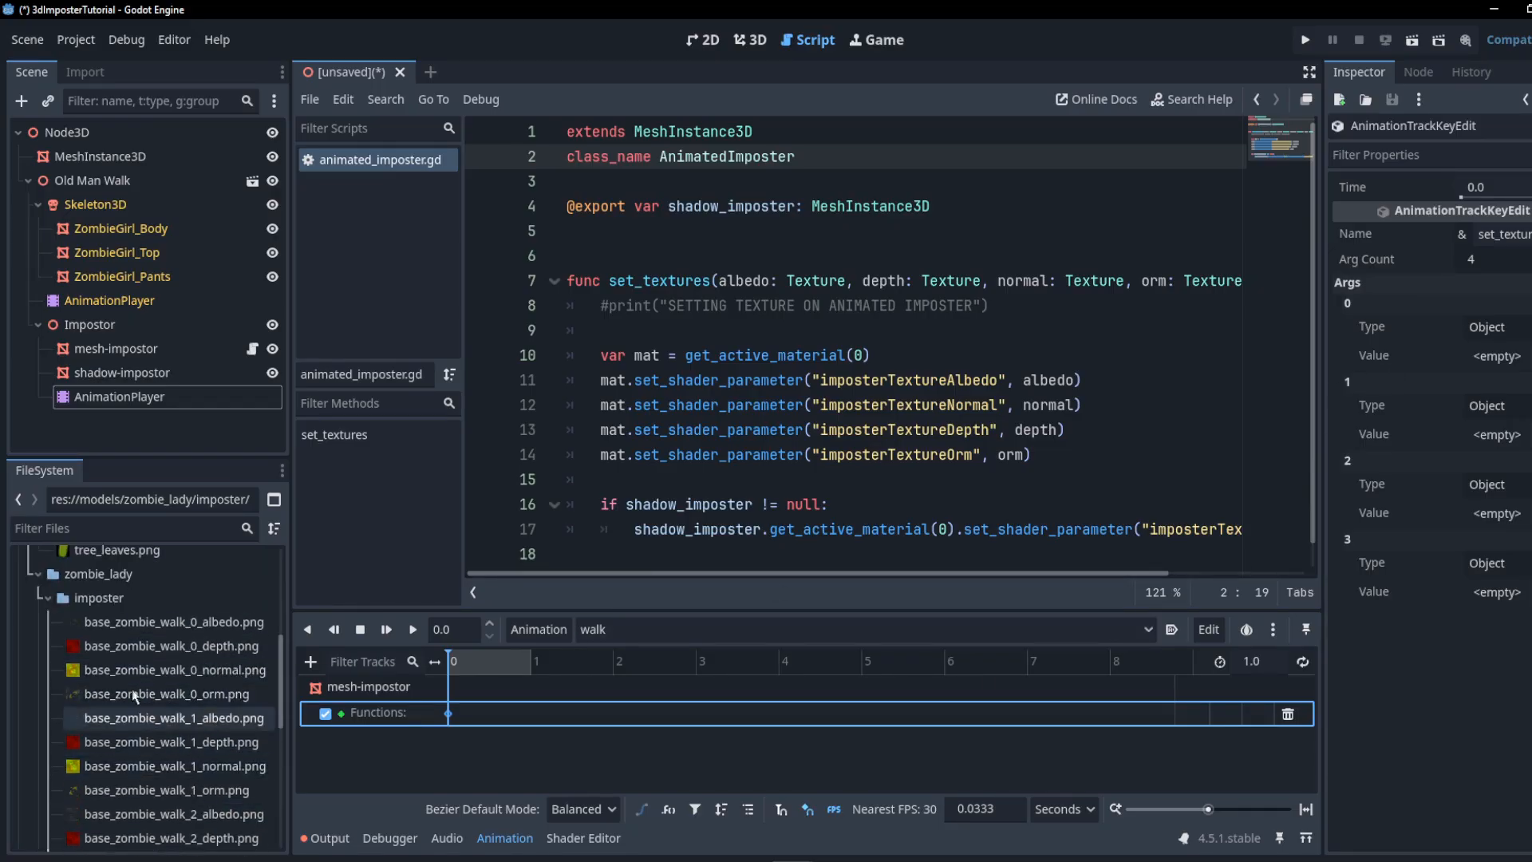
drag(721, 762, 1413, 470)
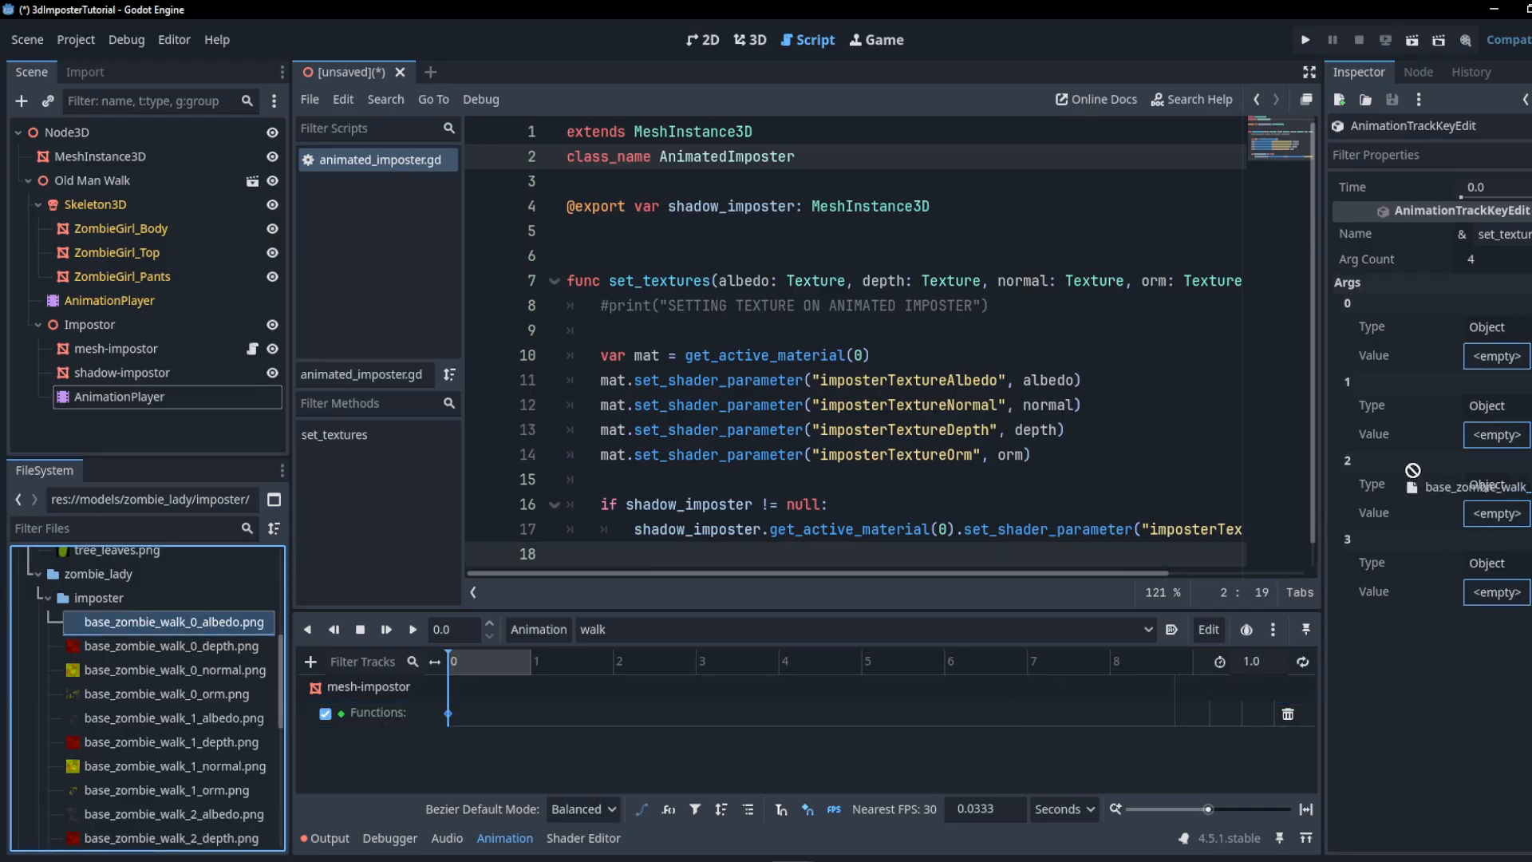
drag(1483, 368, 1483, 369)
drag(171, 646, 1497, 471)
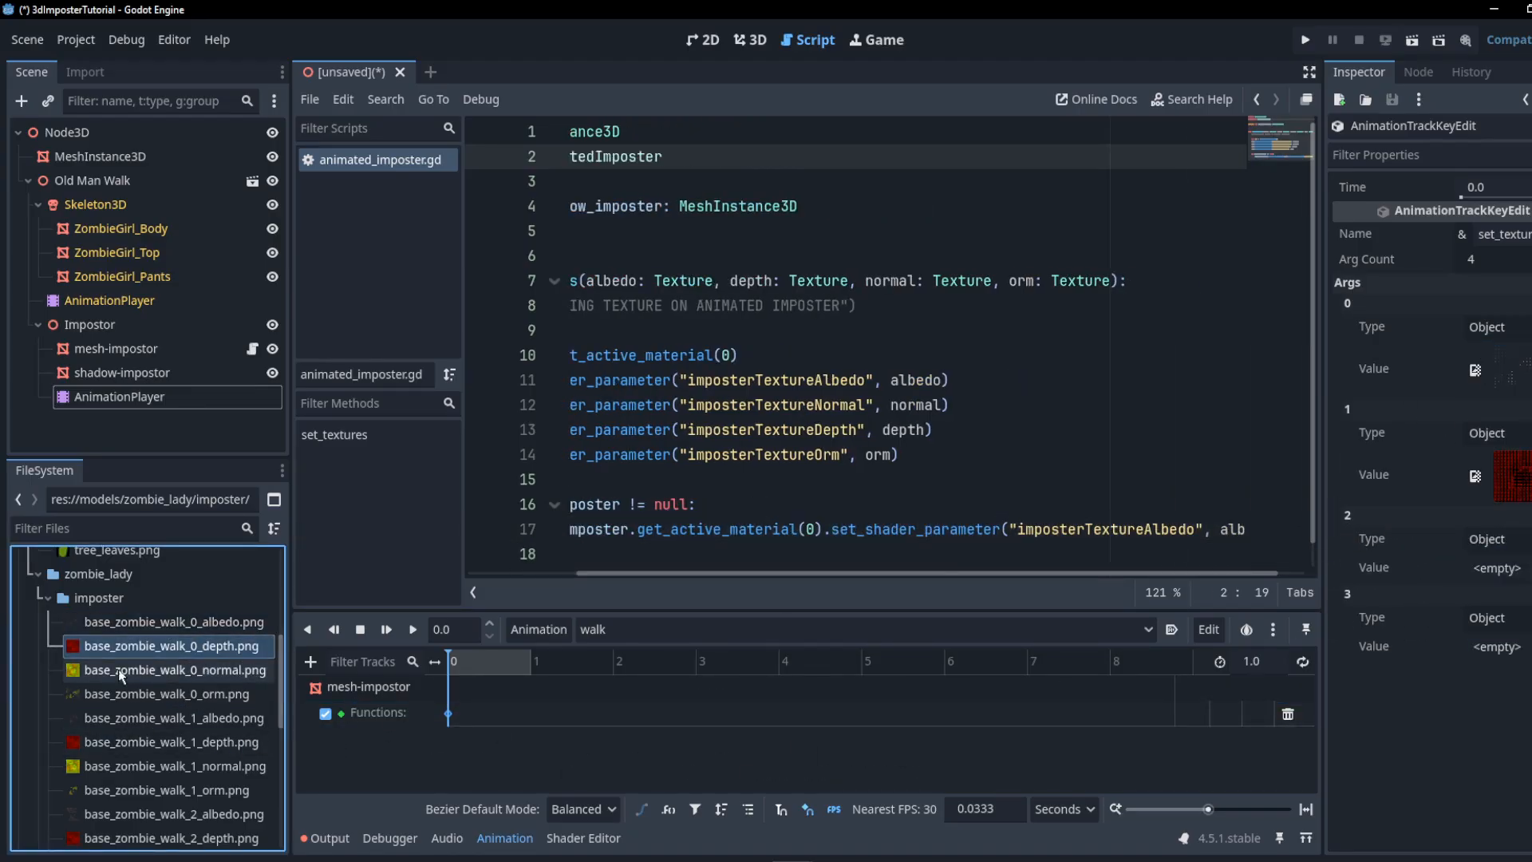
drag(115, 680, 1092, 714)
drag(1491, 577, 1491, 576)
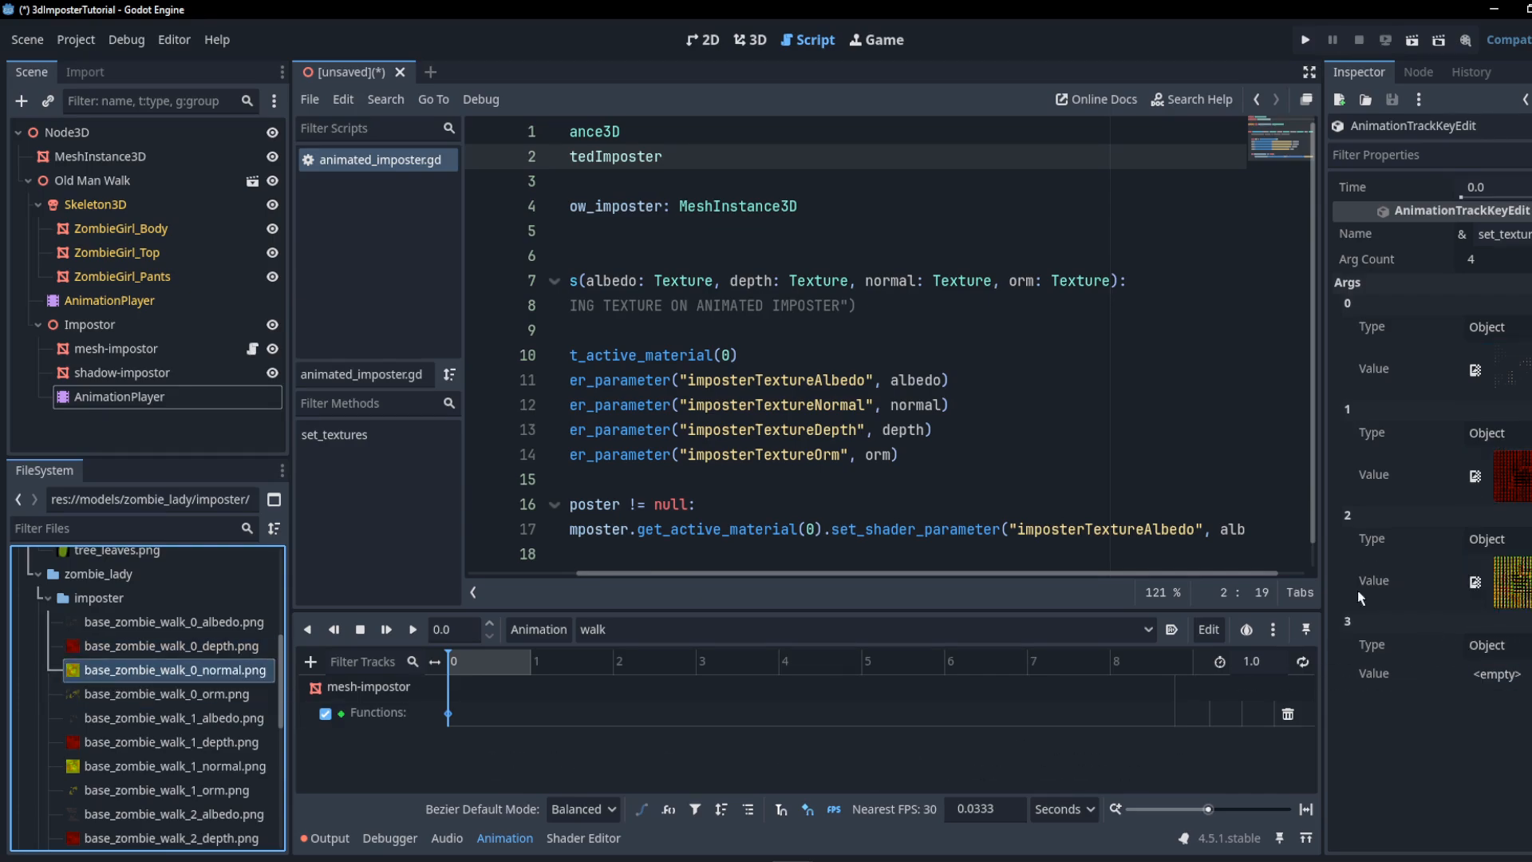
drag(167, 693, 1361, 684)
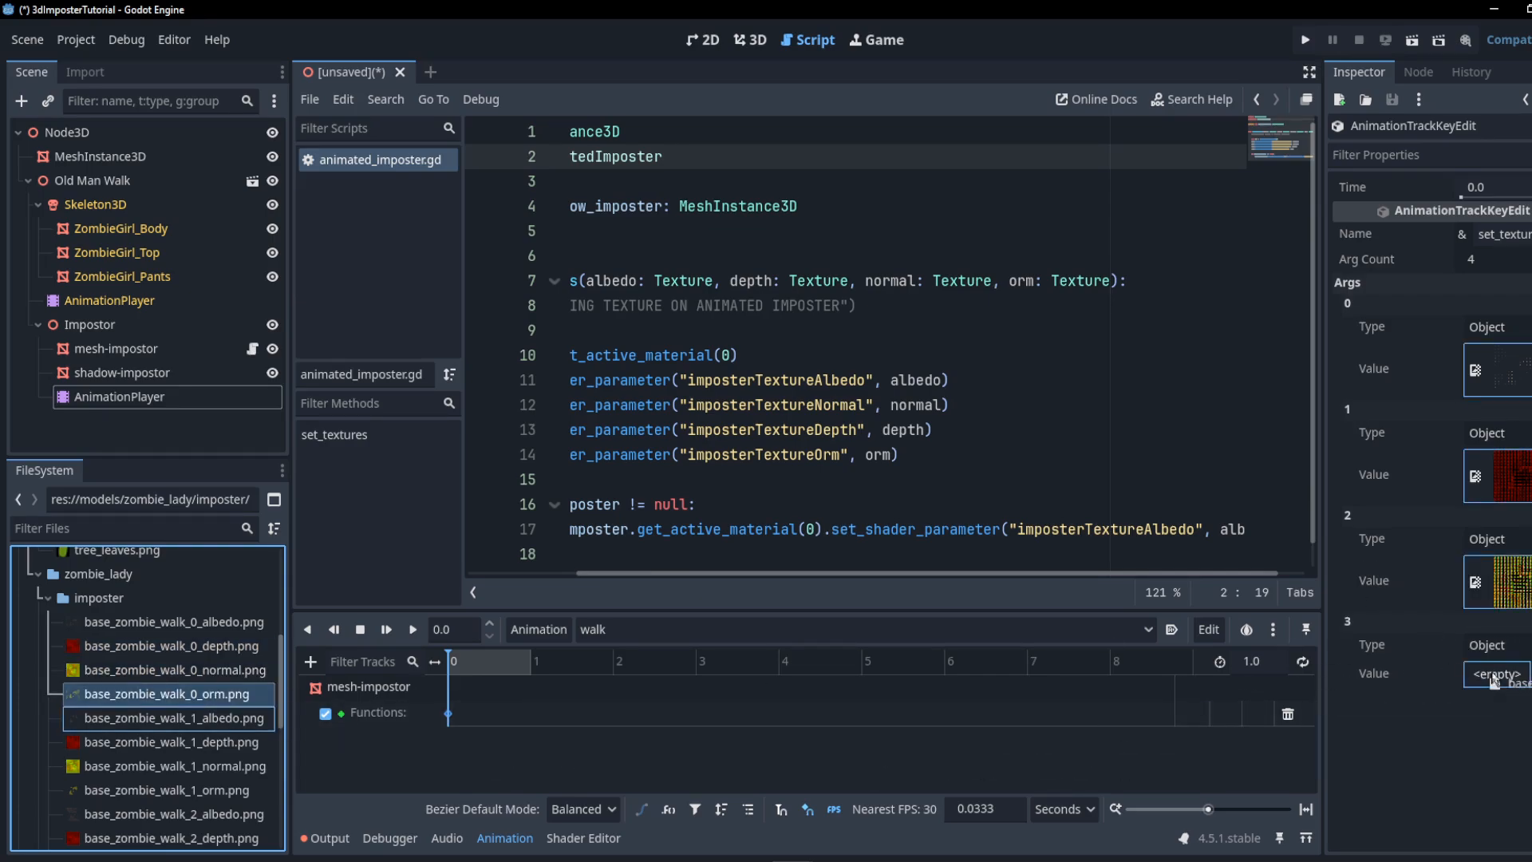
drag(1495, 680, 1497, 680)
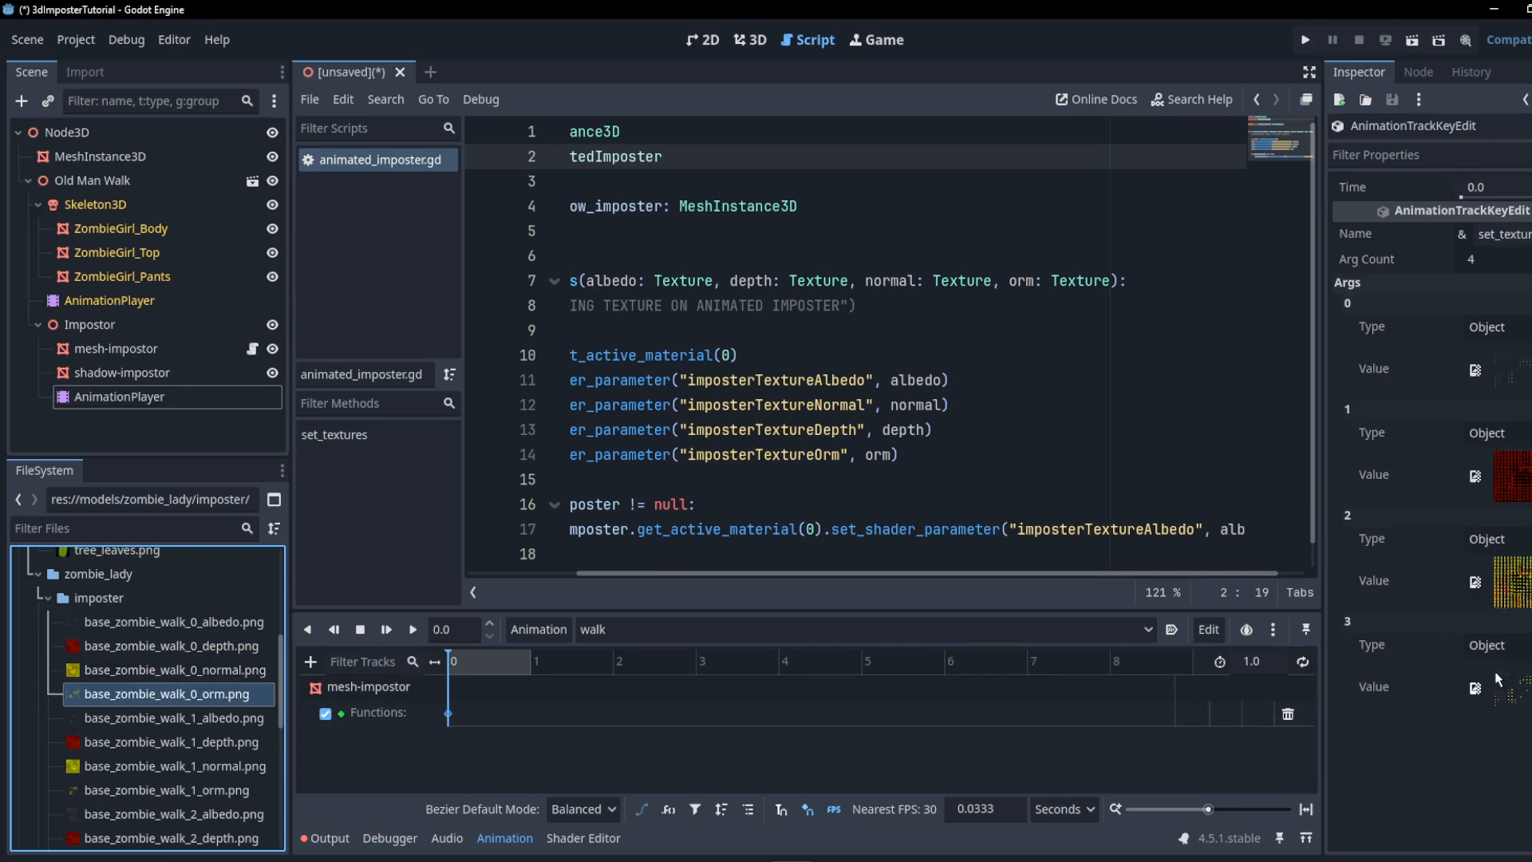
- Insert a second set_textures key at about 0.36 seconds on the mesh-impostor Functions track
click(452, 662)
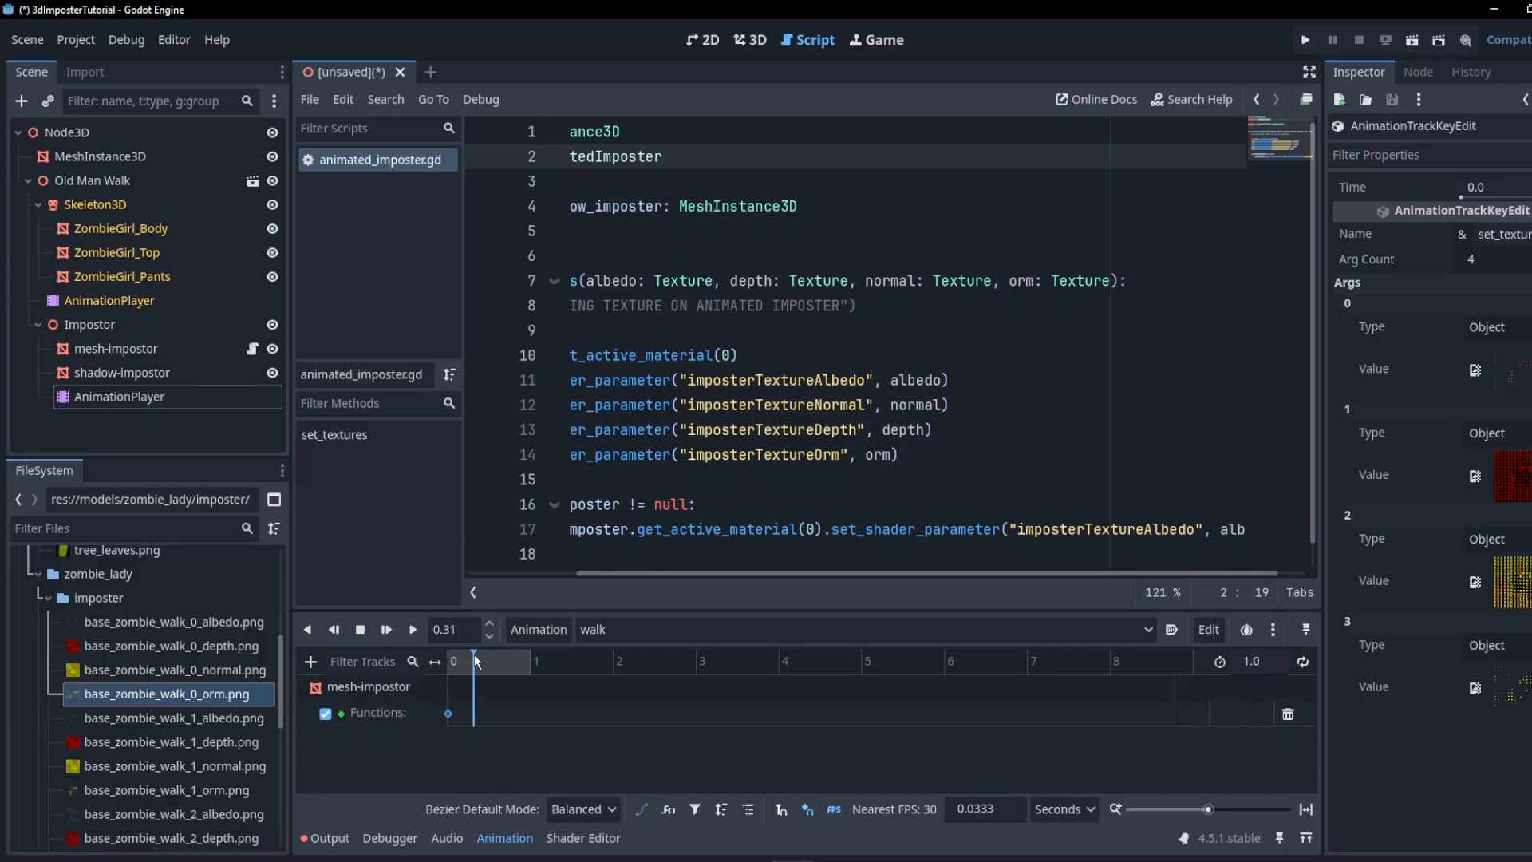
click(477, 656)
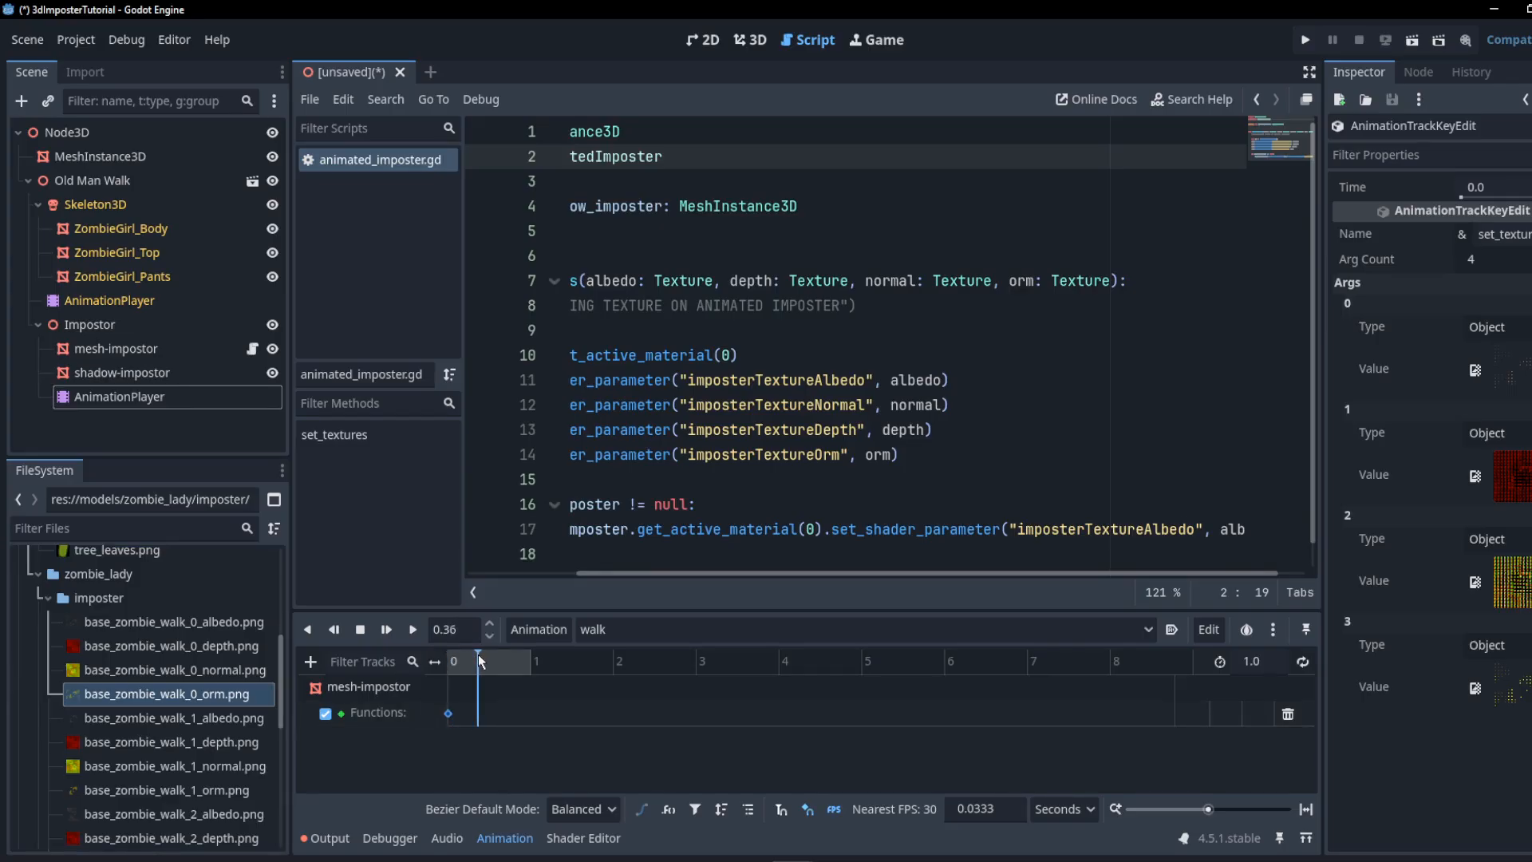
right_click(478, 712)
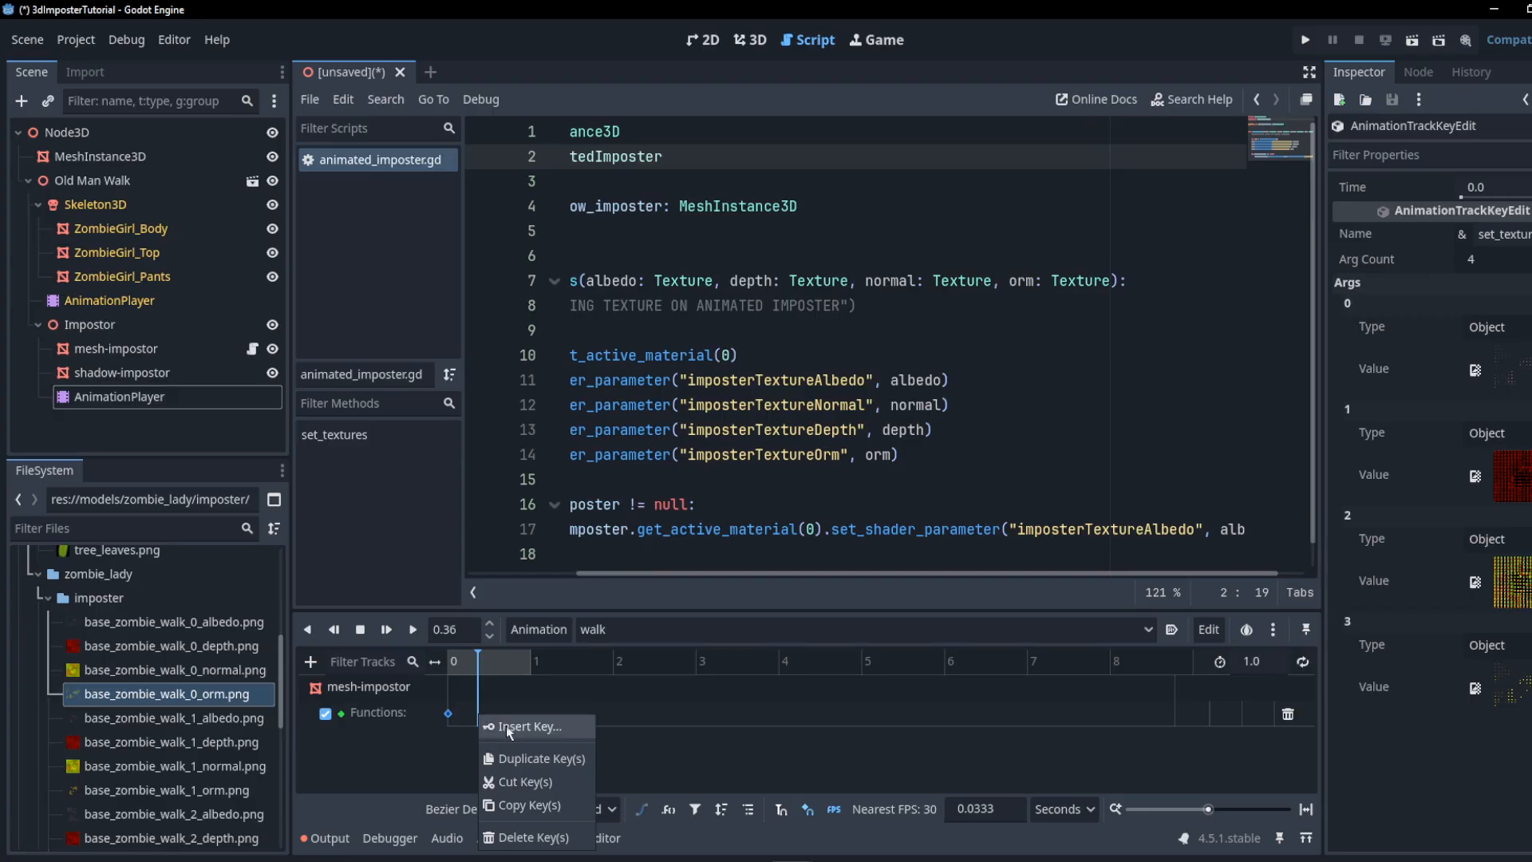
click(486, 728)
click(458, 310)
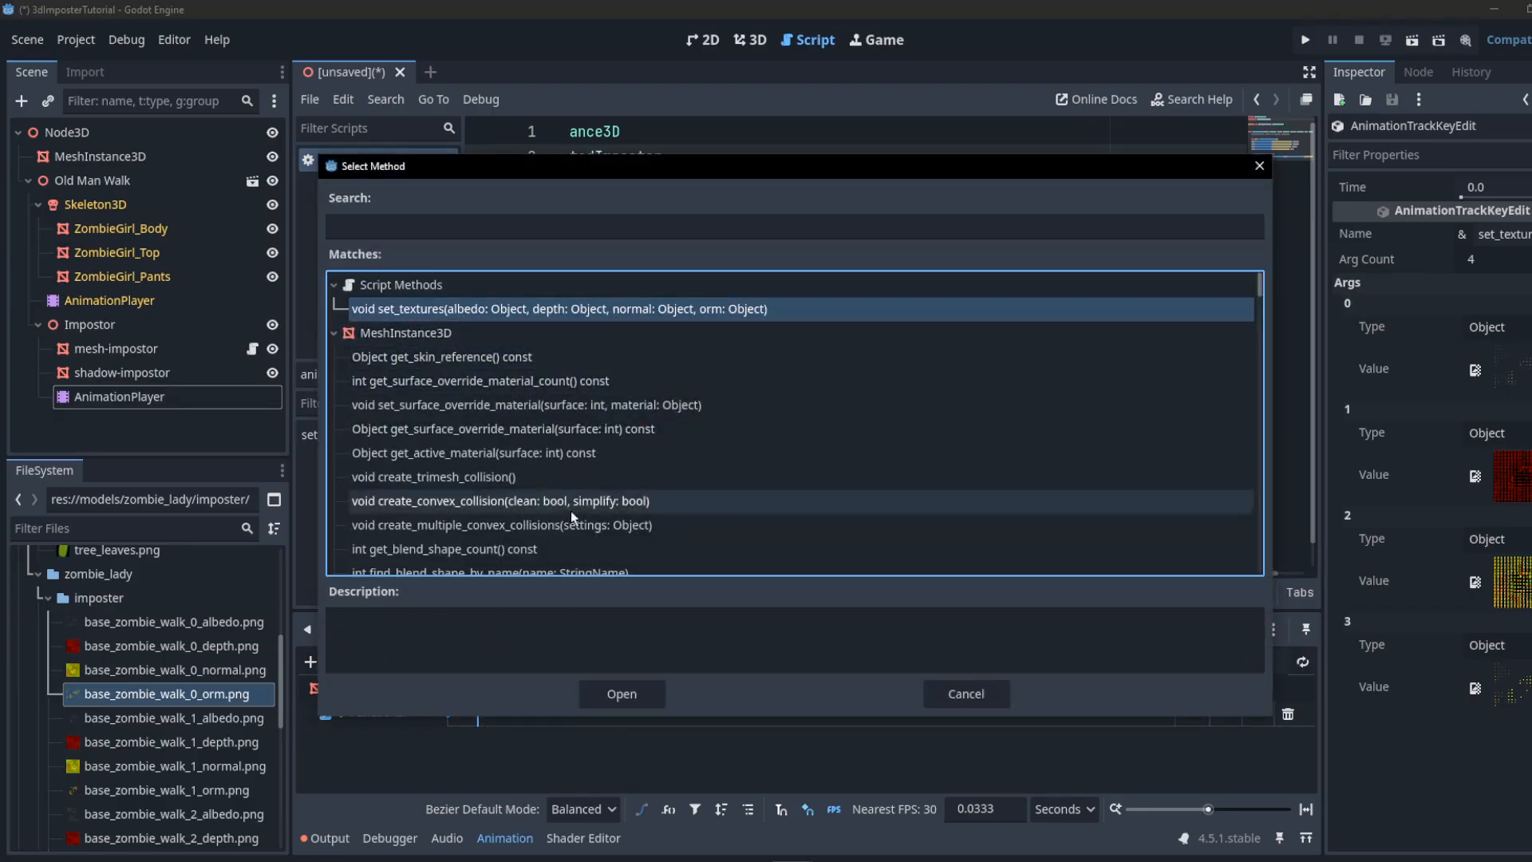
click(606, 691)
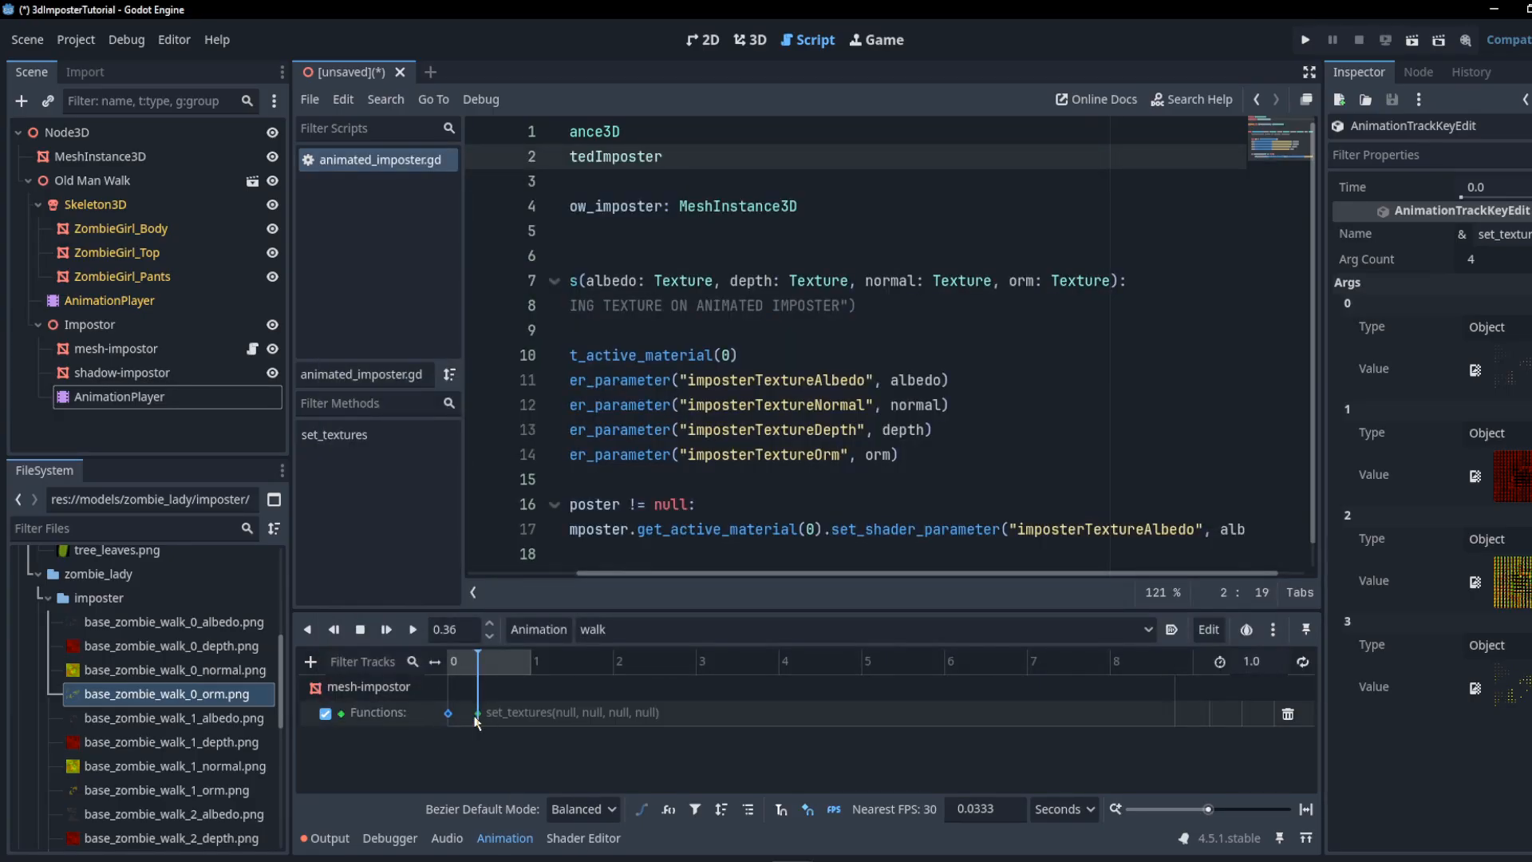
- Assign the base_zombie_walk_1 albedo, depth, normal and orm textures to arguments 0 to 3 of the second key
click(477, 713)
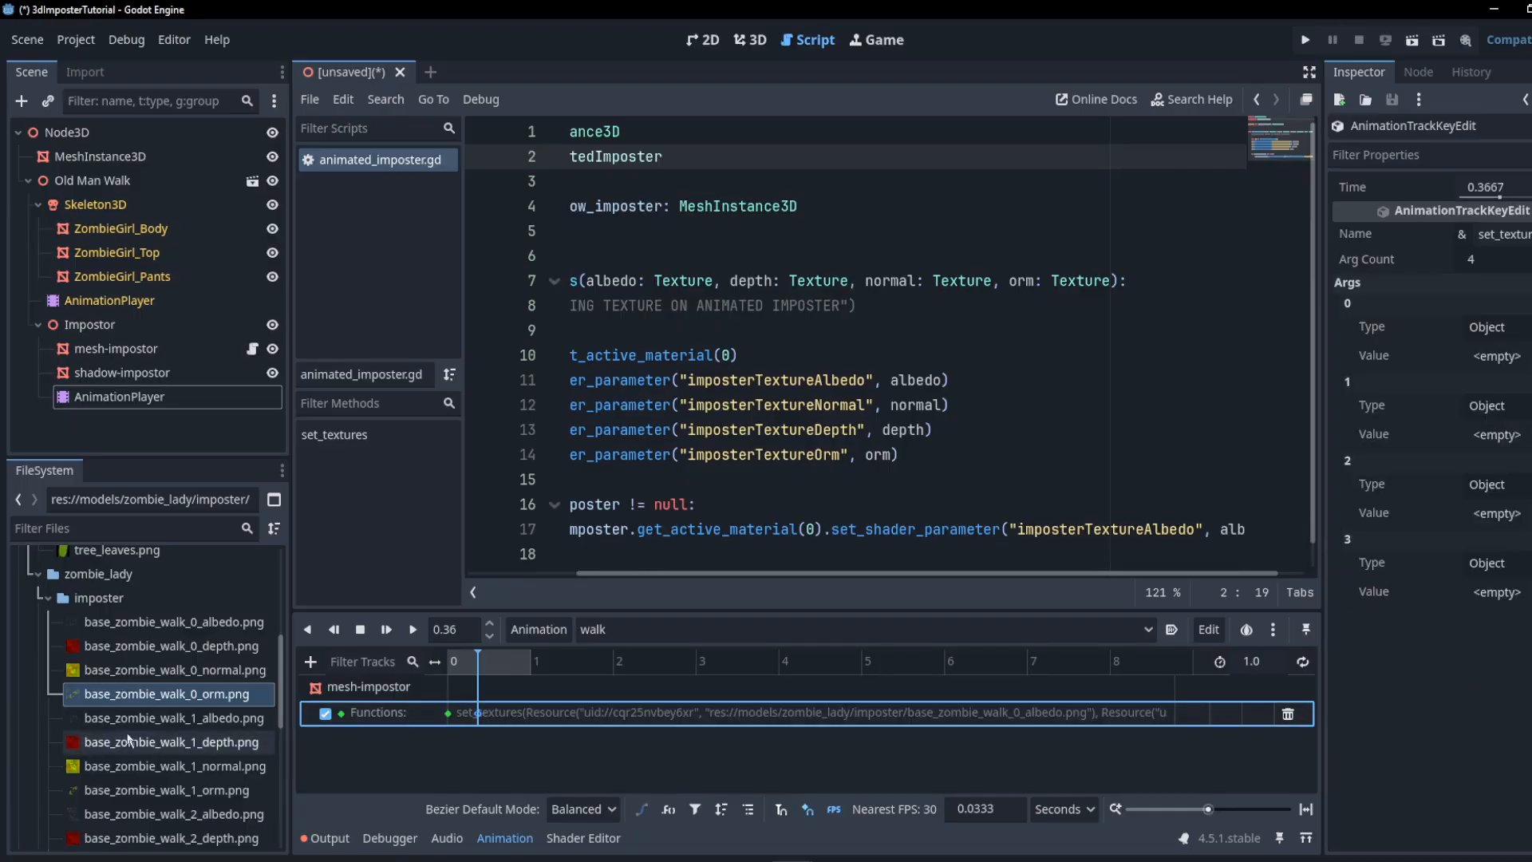
drag(183, 728, 1477, 476)
drag(172, 766, 1477, 686)
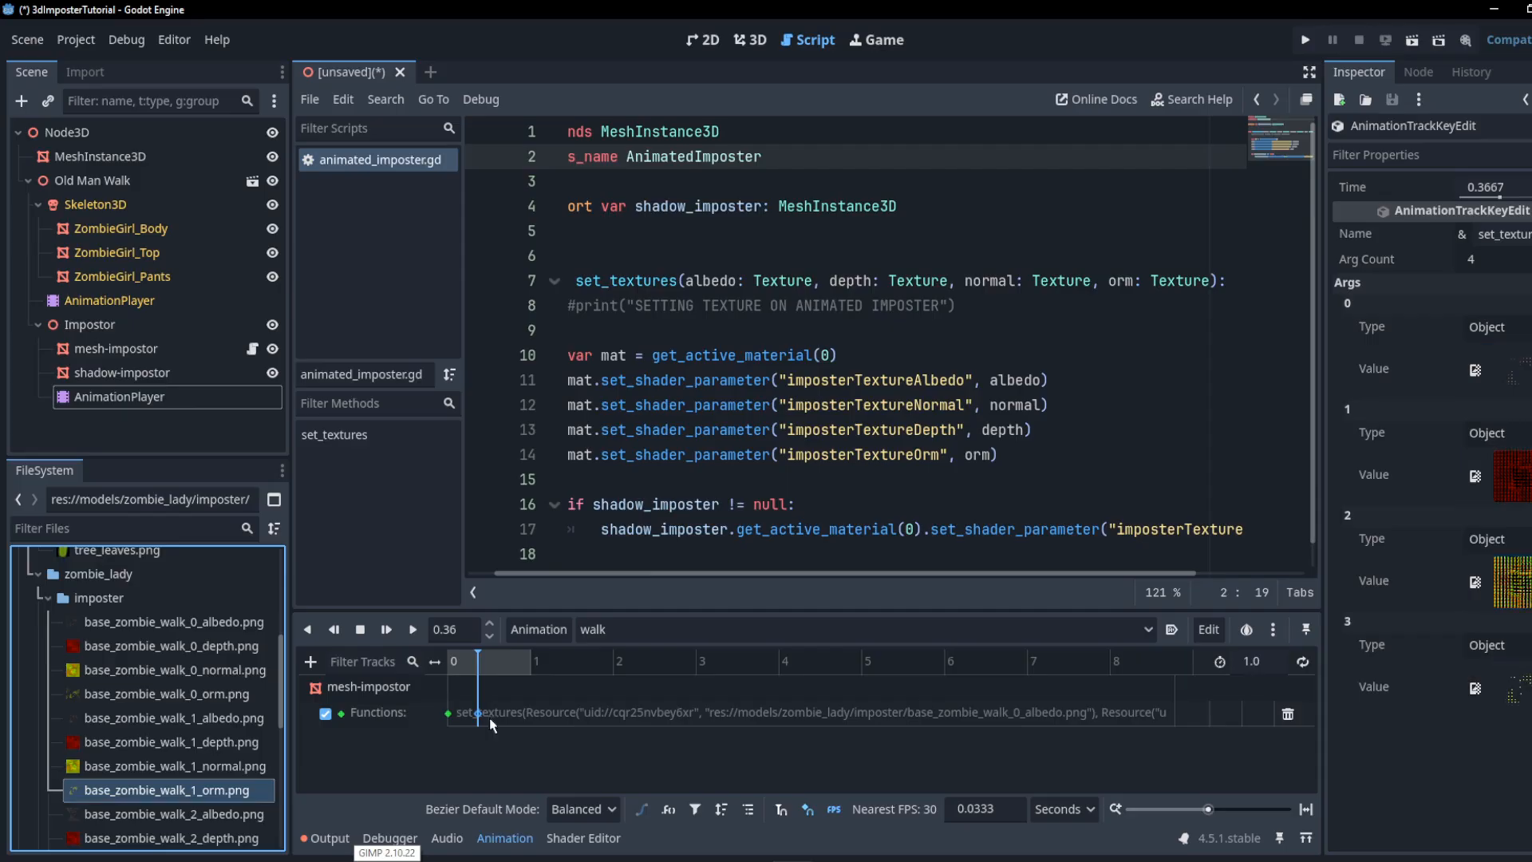
- Insert a third set_textures key at about 0.6 seconds on the mesh-impostor Functions track
click(503, 662)
right_click(496, 712)
click(531, 722)
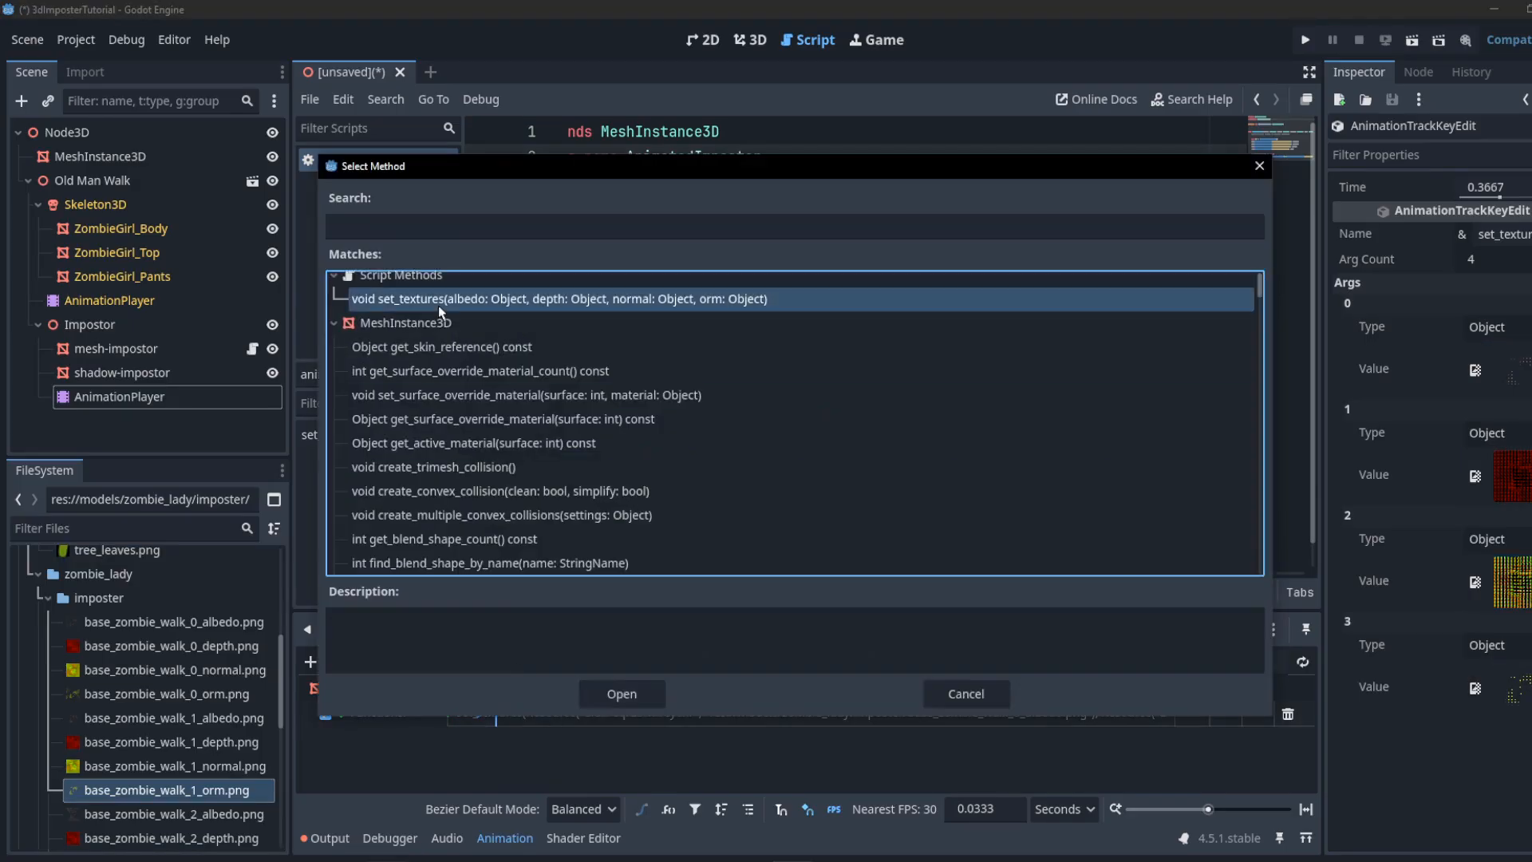
click(622, 695)
- Assign the base_zombie_walk_2 albedo, depth, normal and orm textures to arguments 0 to 3 of the third key
scroll(174, 766, down, 1)
drag(174, 776, 1494, 356)
drag(171, 800, 1498, 567)
drag(171, 844, 1498, 673)
- Insert a fourth set_textures key at about 0.84 seconds on the mesh-impostor Functions track
click(120, 397)
click(517, 663)
right_click(518, 712)
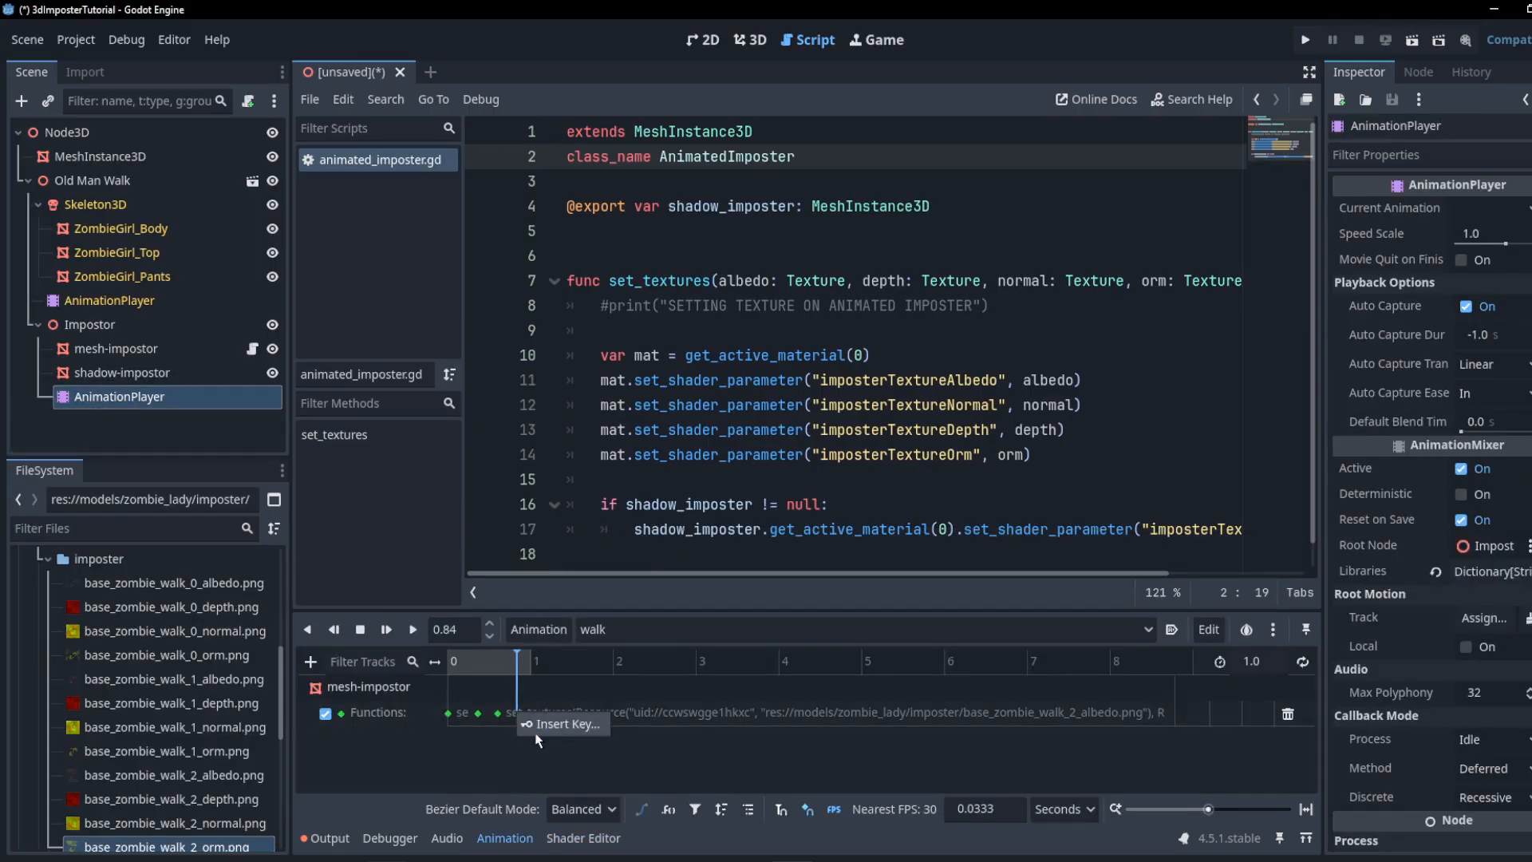
click(533, 728)
click(625, 717)
- Assign the base_zombie_walk_3 albedo, depth, normal and orm textures to arguments 0 to 3 of the fourth key
scroll(174, 731, down, 5)
click(517, 714)
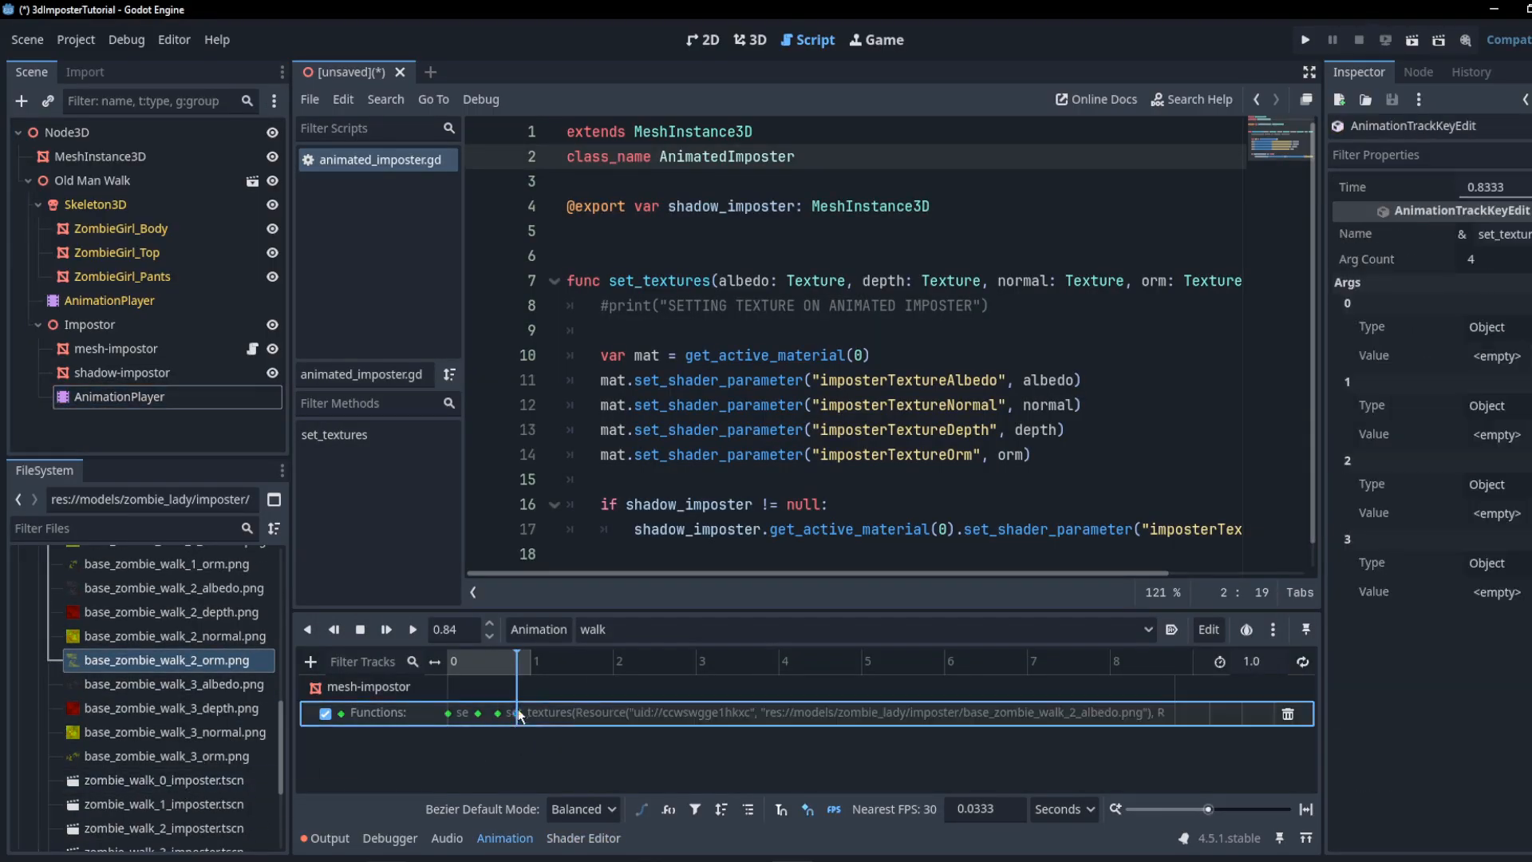
drag(171, 685, 1497, 461)
drag(147, 741, 1497, 568)
drag(172, 756, 1497, 673)
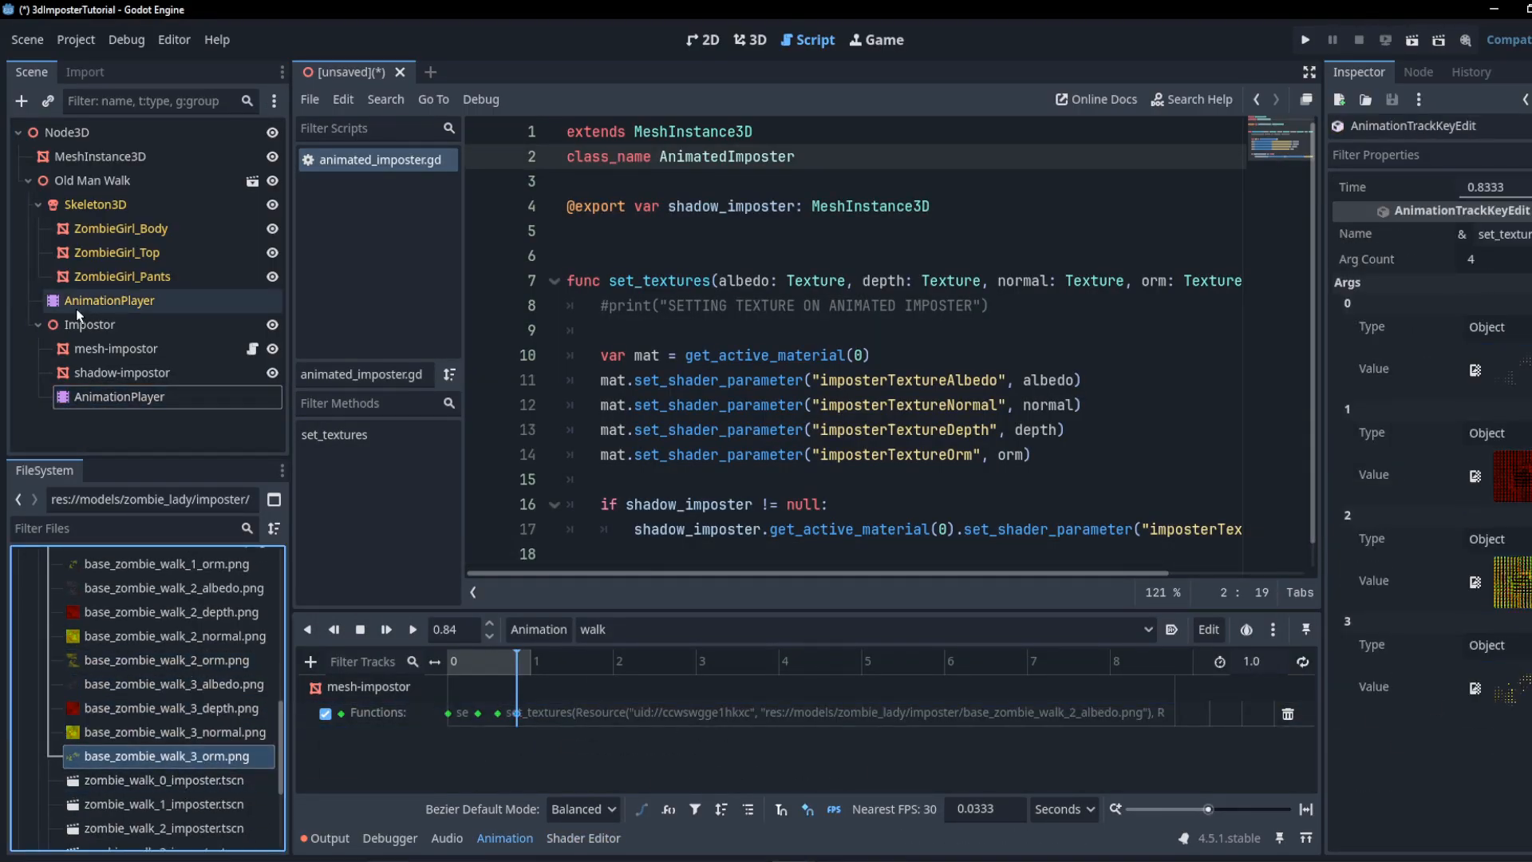
- Set the walk animation's length to 1.2667 seconds to match the zombie's mixamo_com animation
click(110, 300)
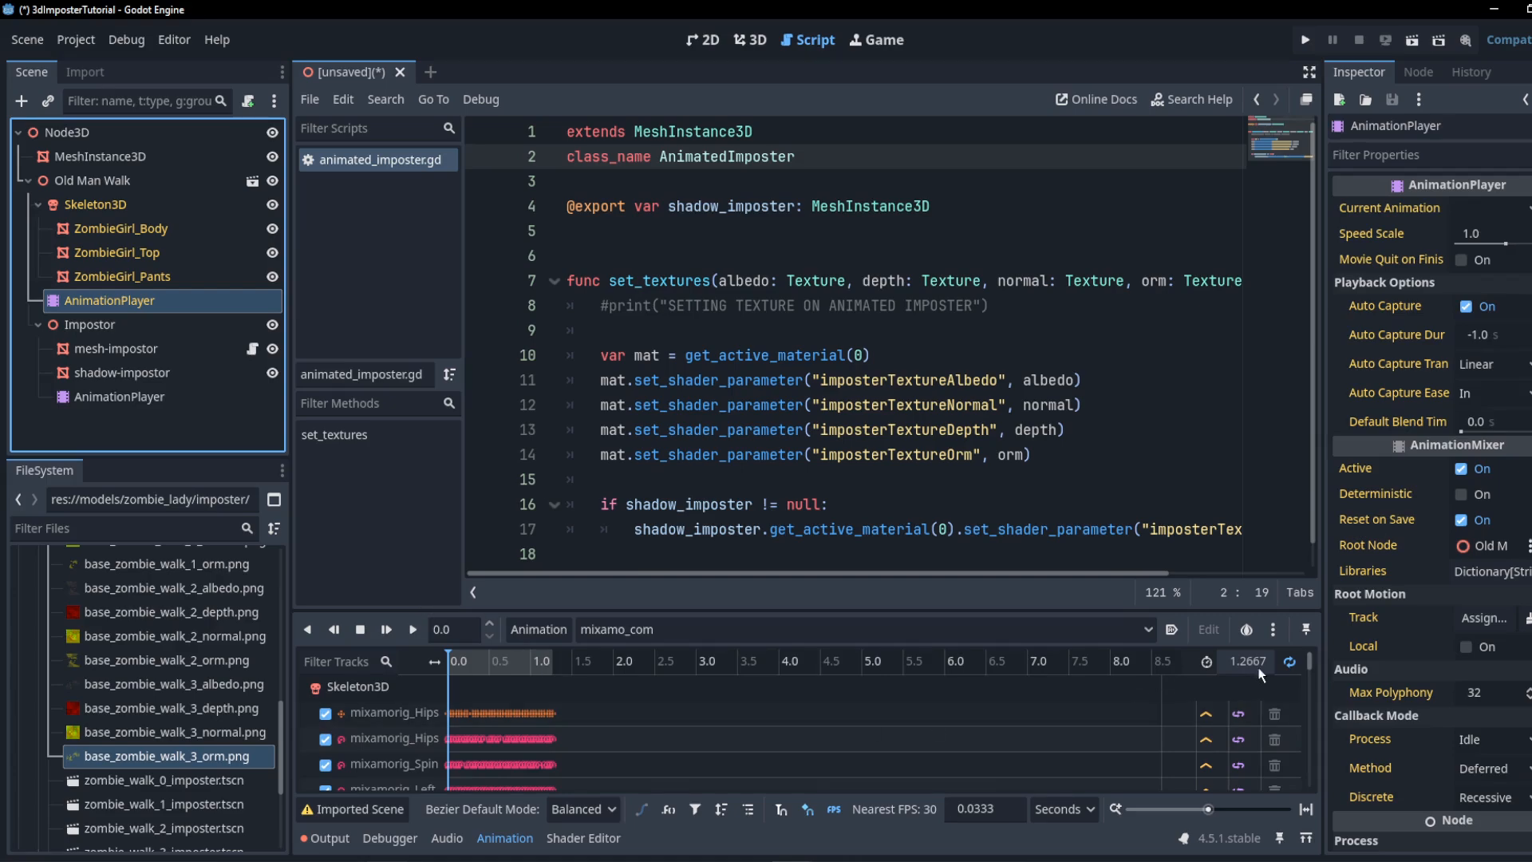
click(120, 396)
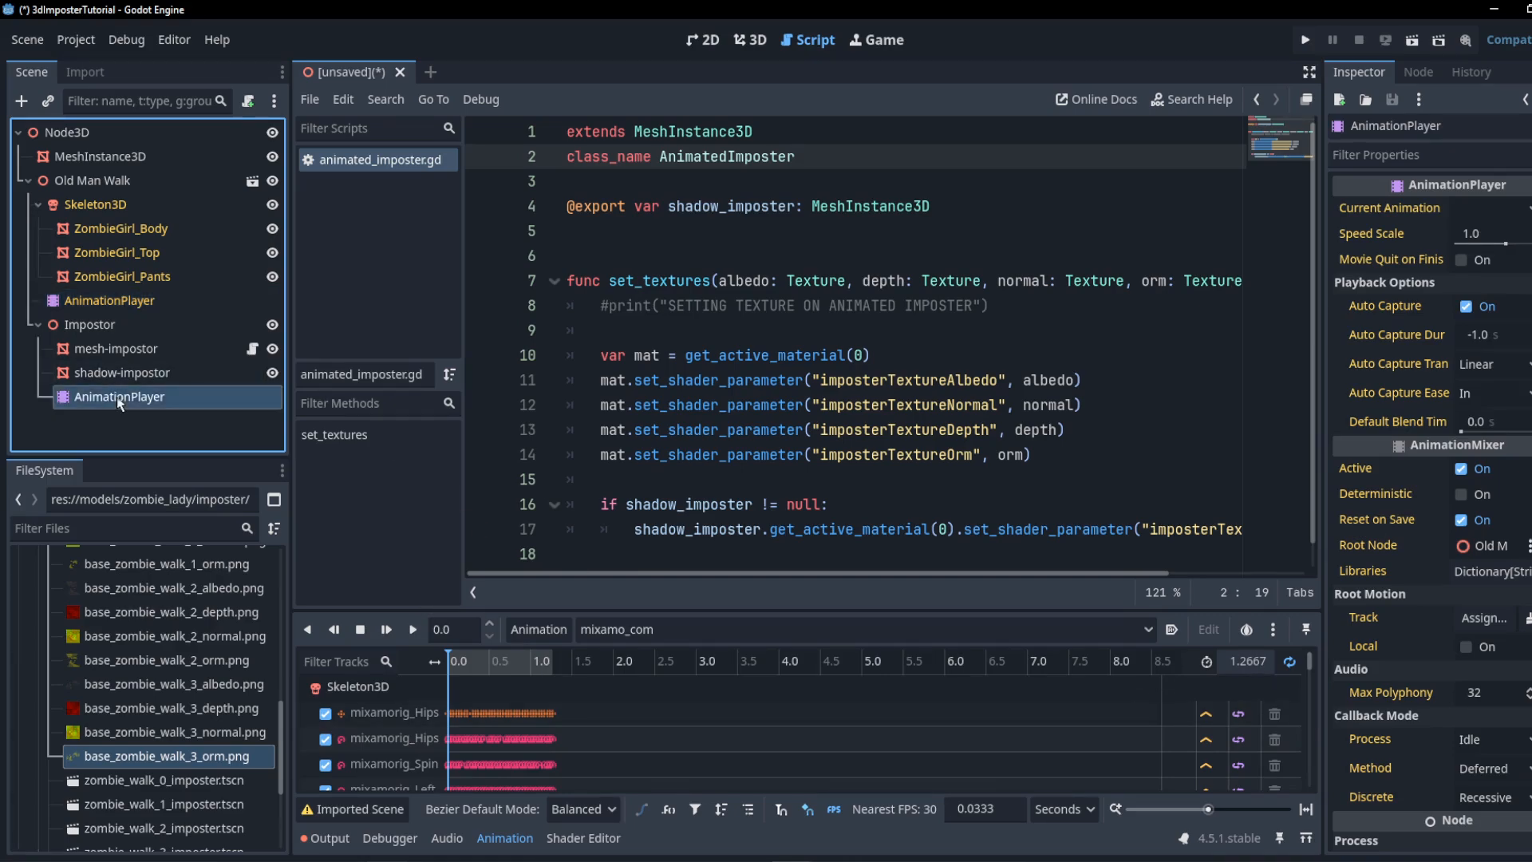
click(1274, 672)
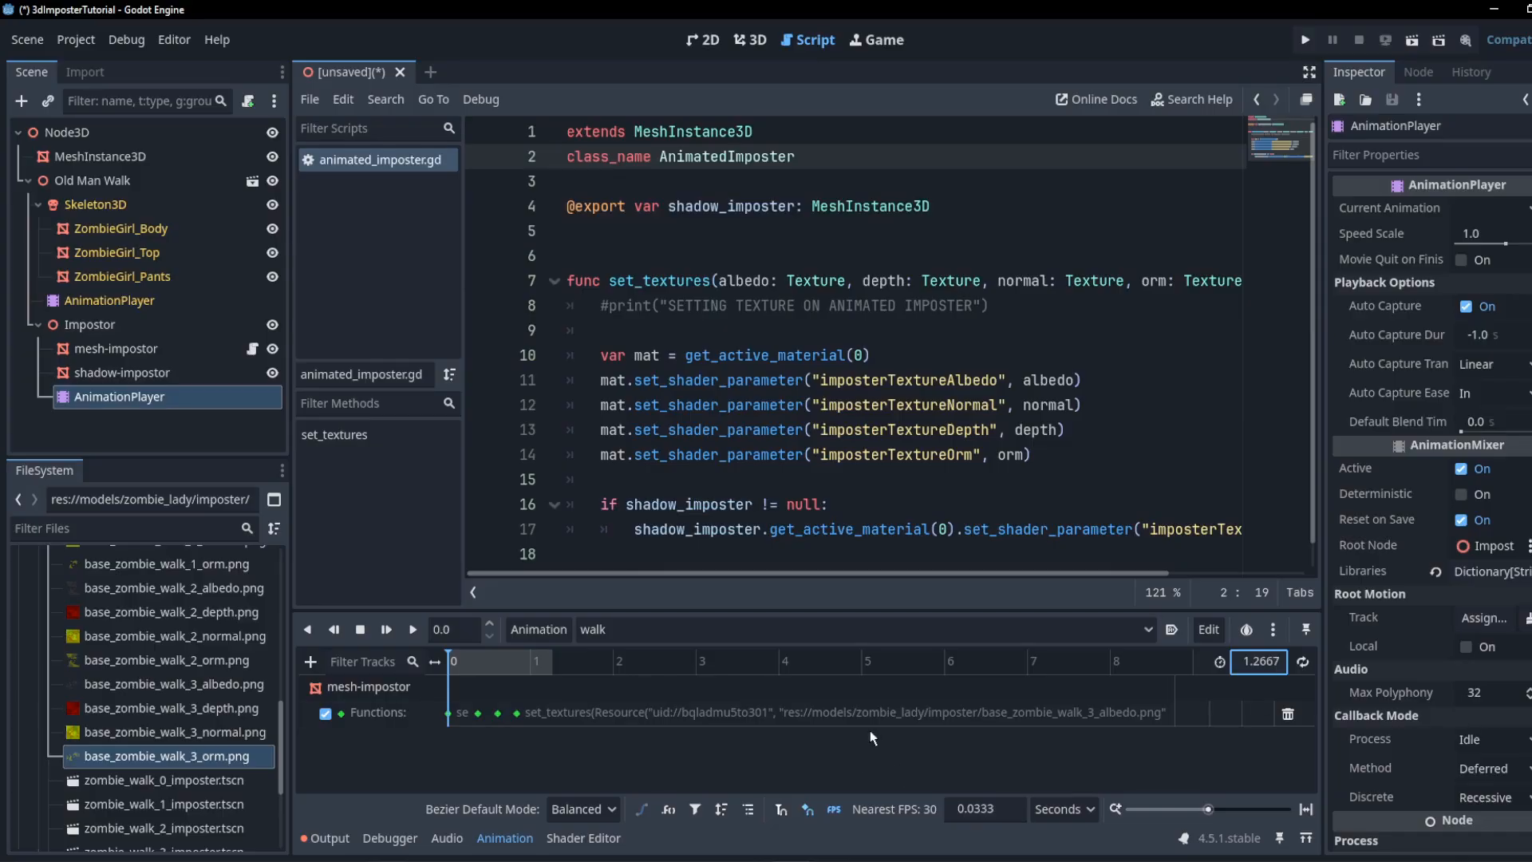
- Shift the set_textures keys to spread them evenly over the walk animation, with the fourth key at 0.9667 seconds
click(518, 714)
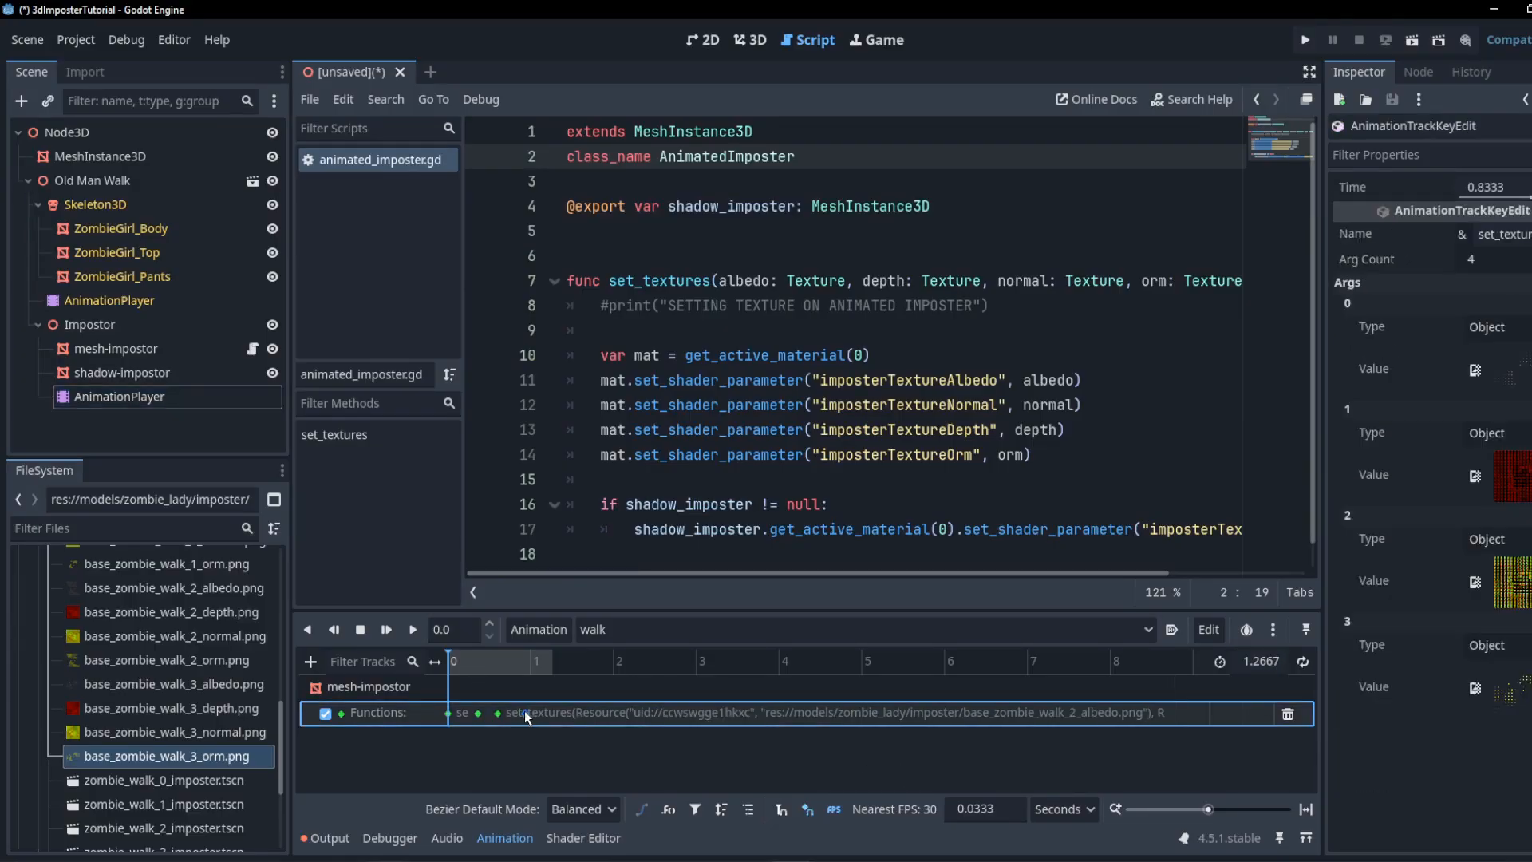
click(528, 713)
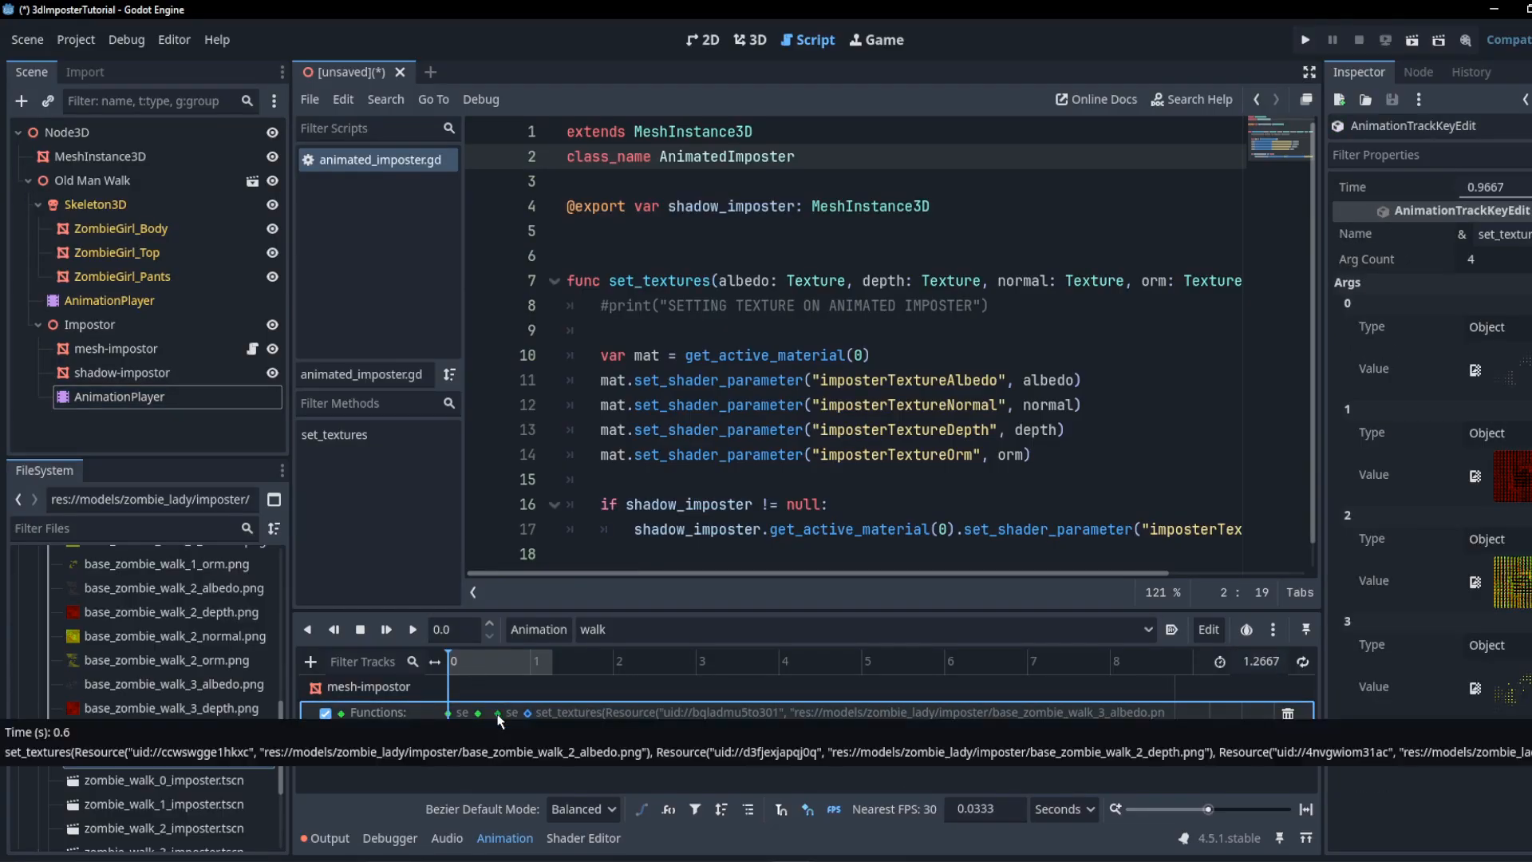
click(500, 714)
click(476, 716)
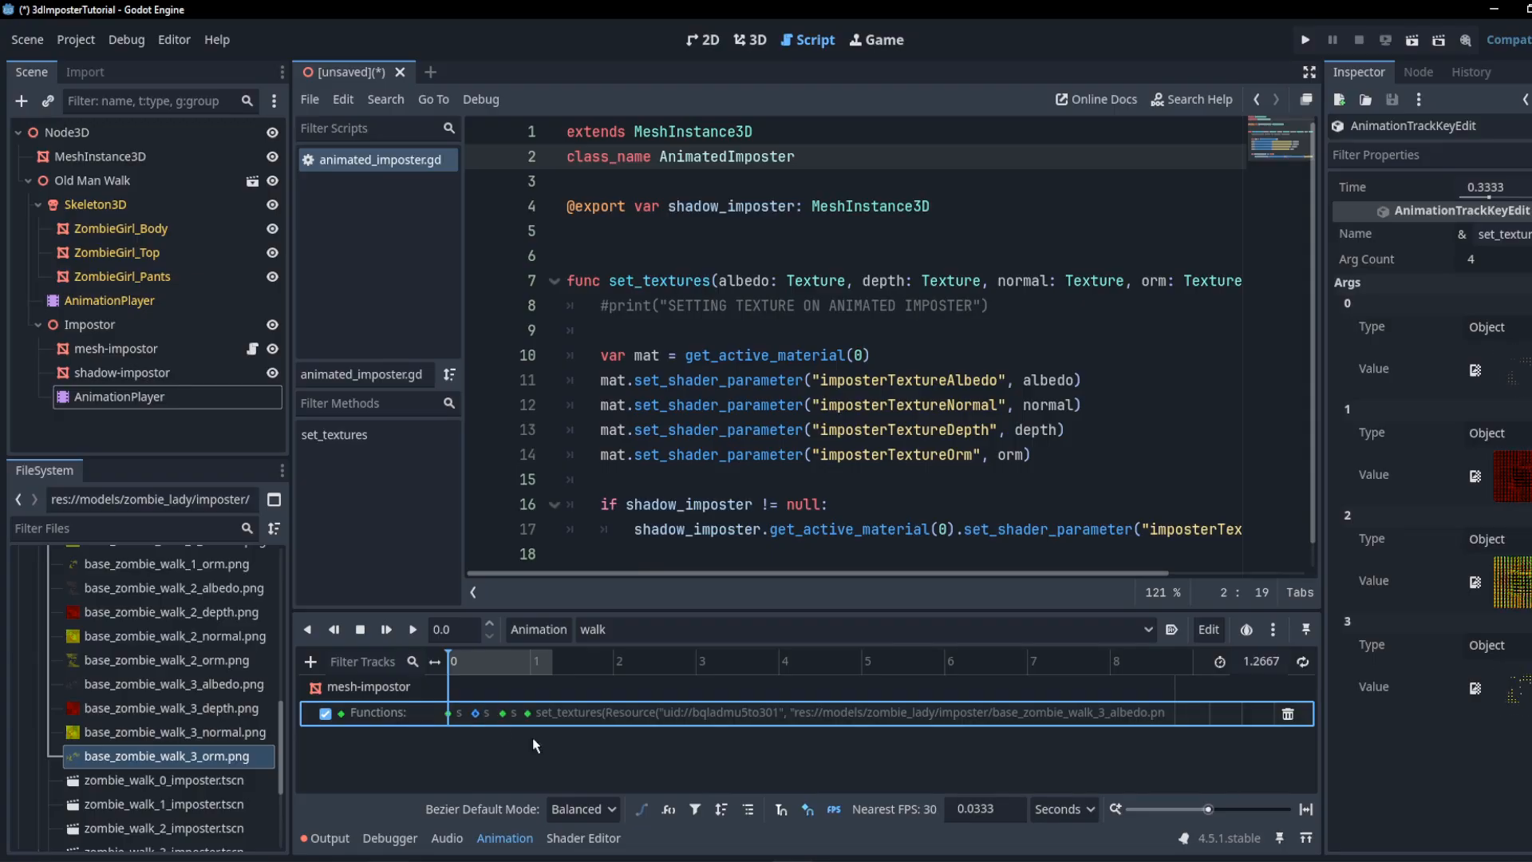
click(478, 715)
- Assign the shadow-impostor node to the Shadow Imposter property of mesh-impostor
click(109, 351)
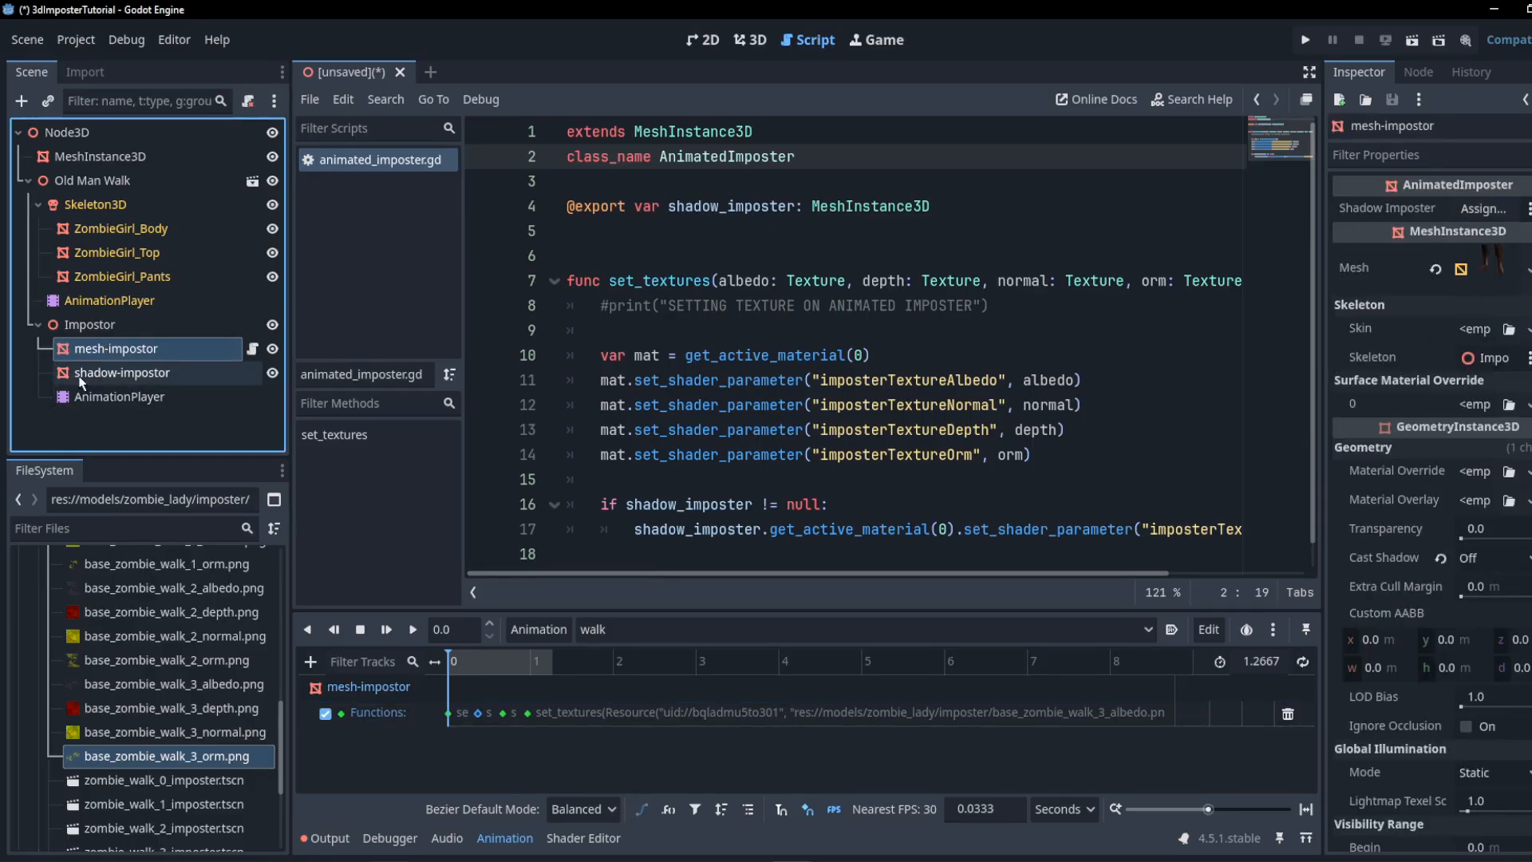
drag(120, 372, 1460, 296)
drag(1489, 214, 1481, 209)
- Play the walk animation in the 3D view, and enable its looping and autoplay on load
click(750, 39)
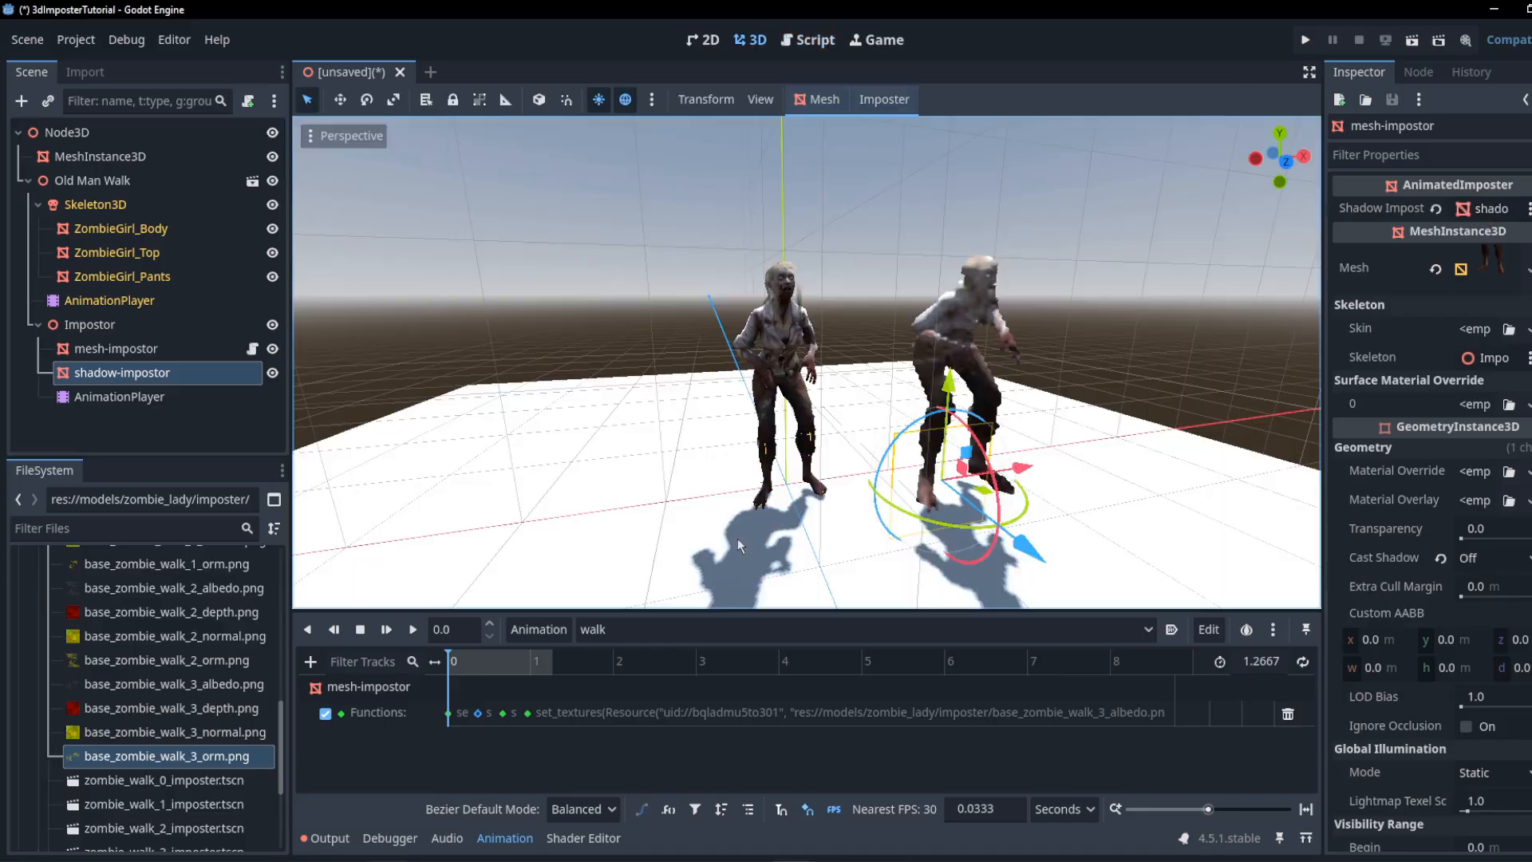
click(414, 631)
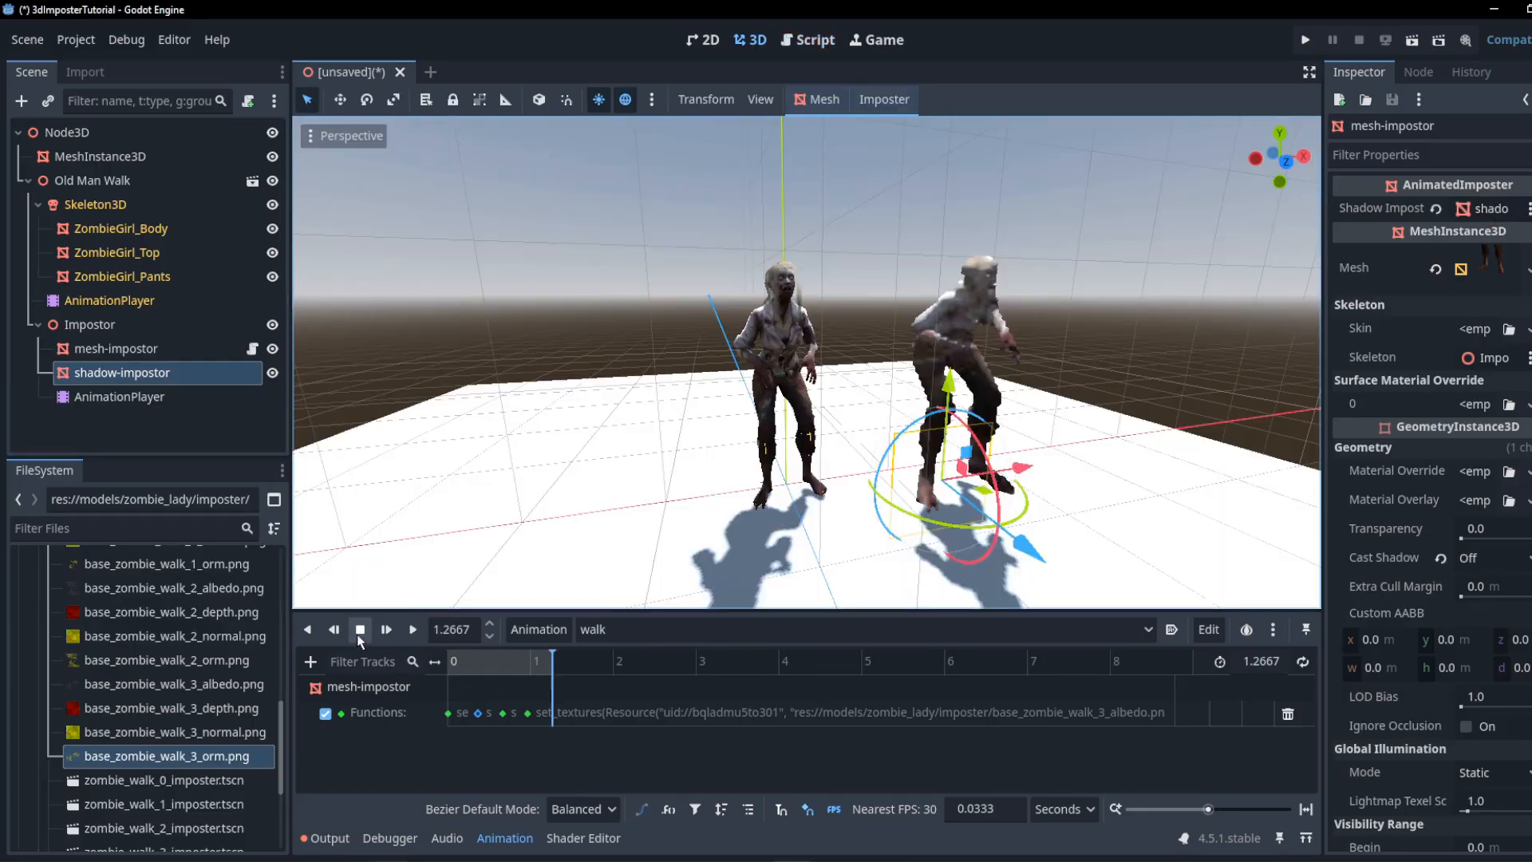
click(1303, 662)
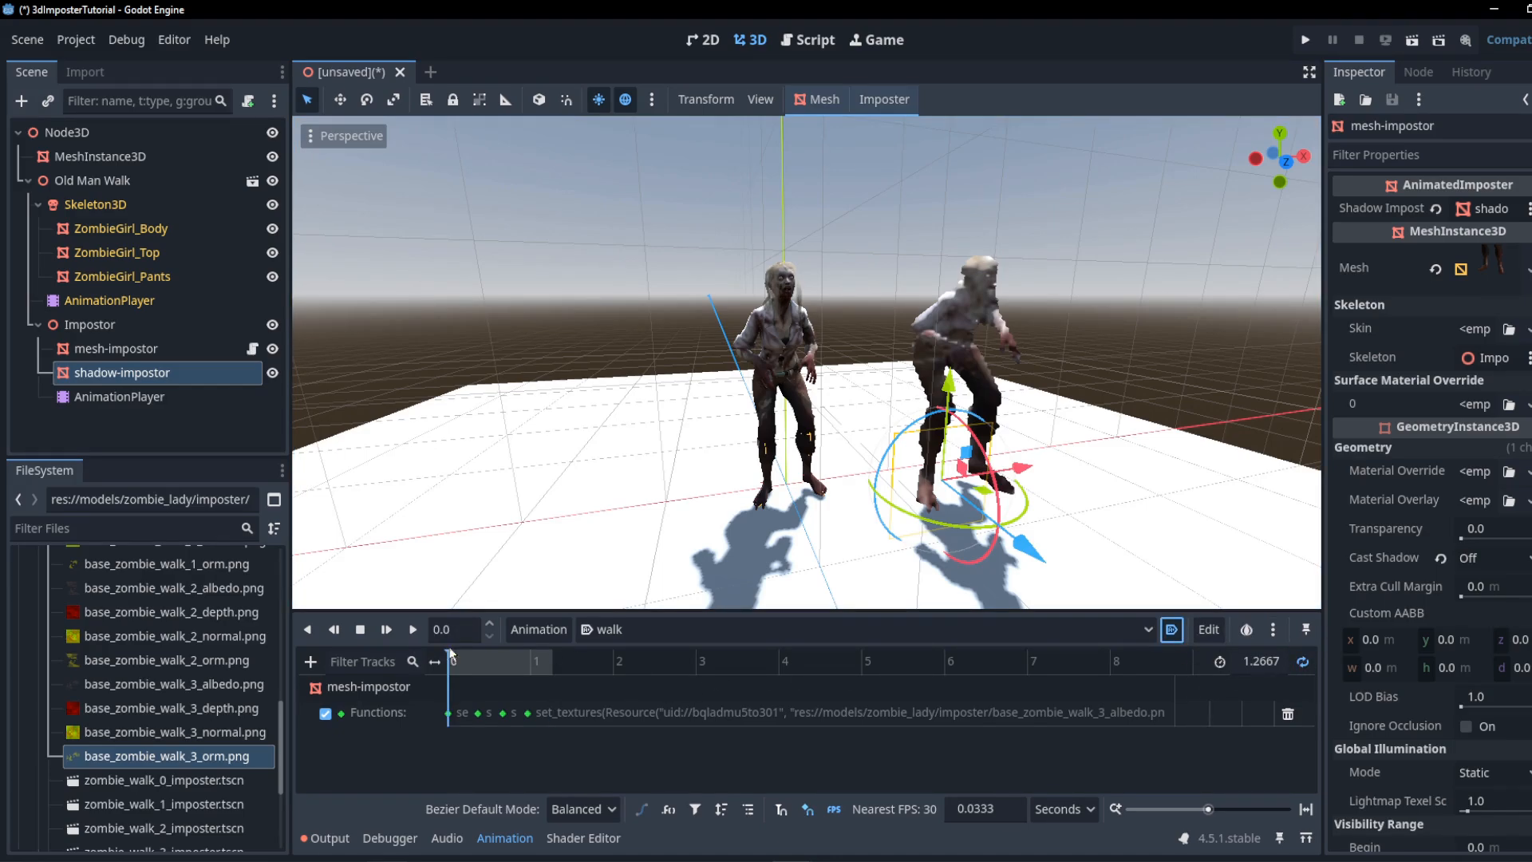
- Run the project to check the animated zombie imposter in the game
click(64, 132)
right_click(64, 132)
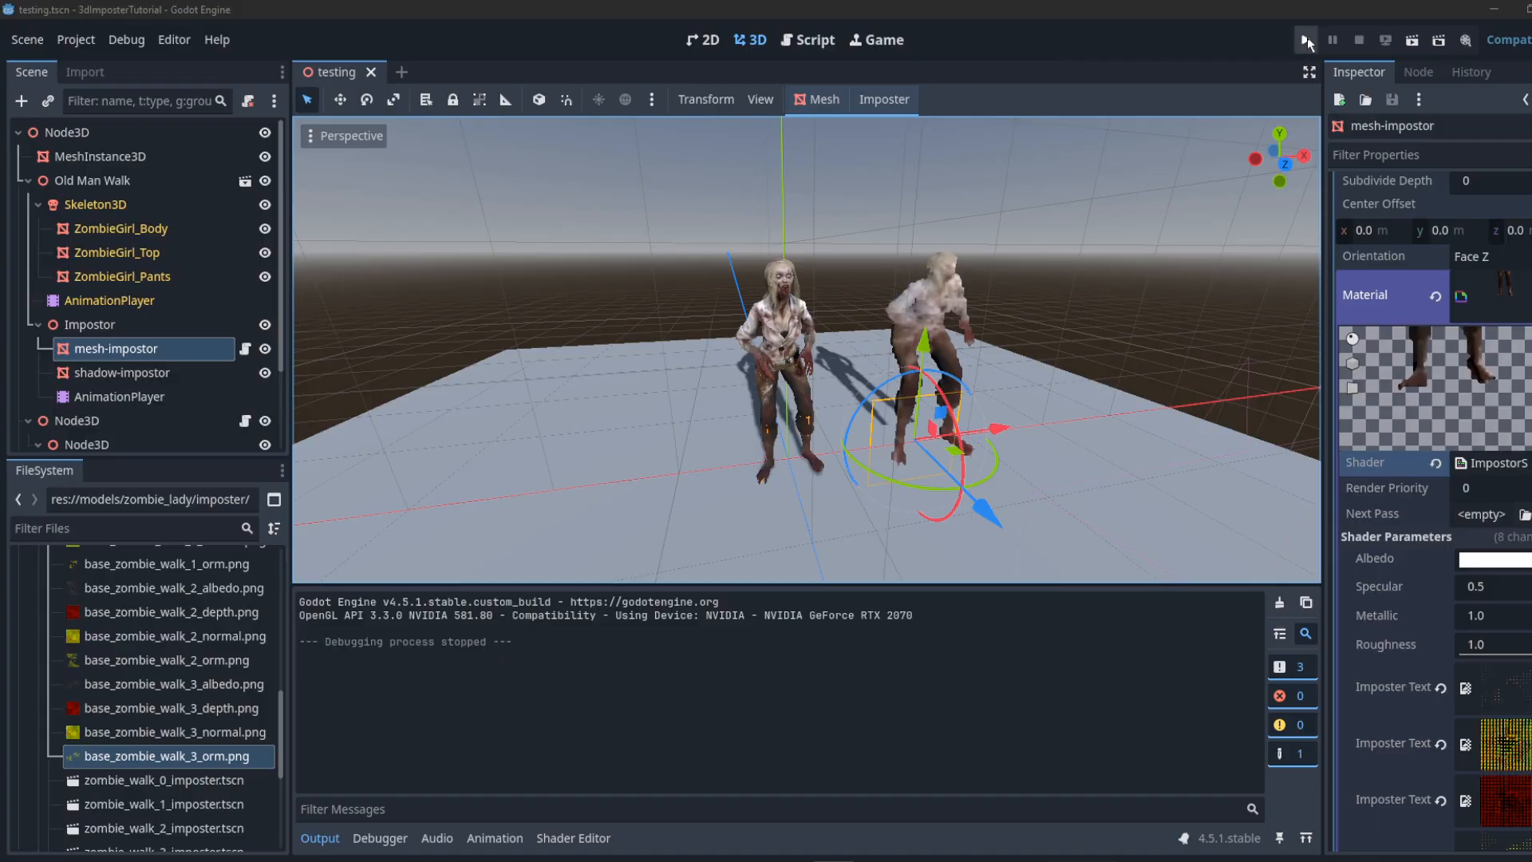
click(1306, 40)
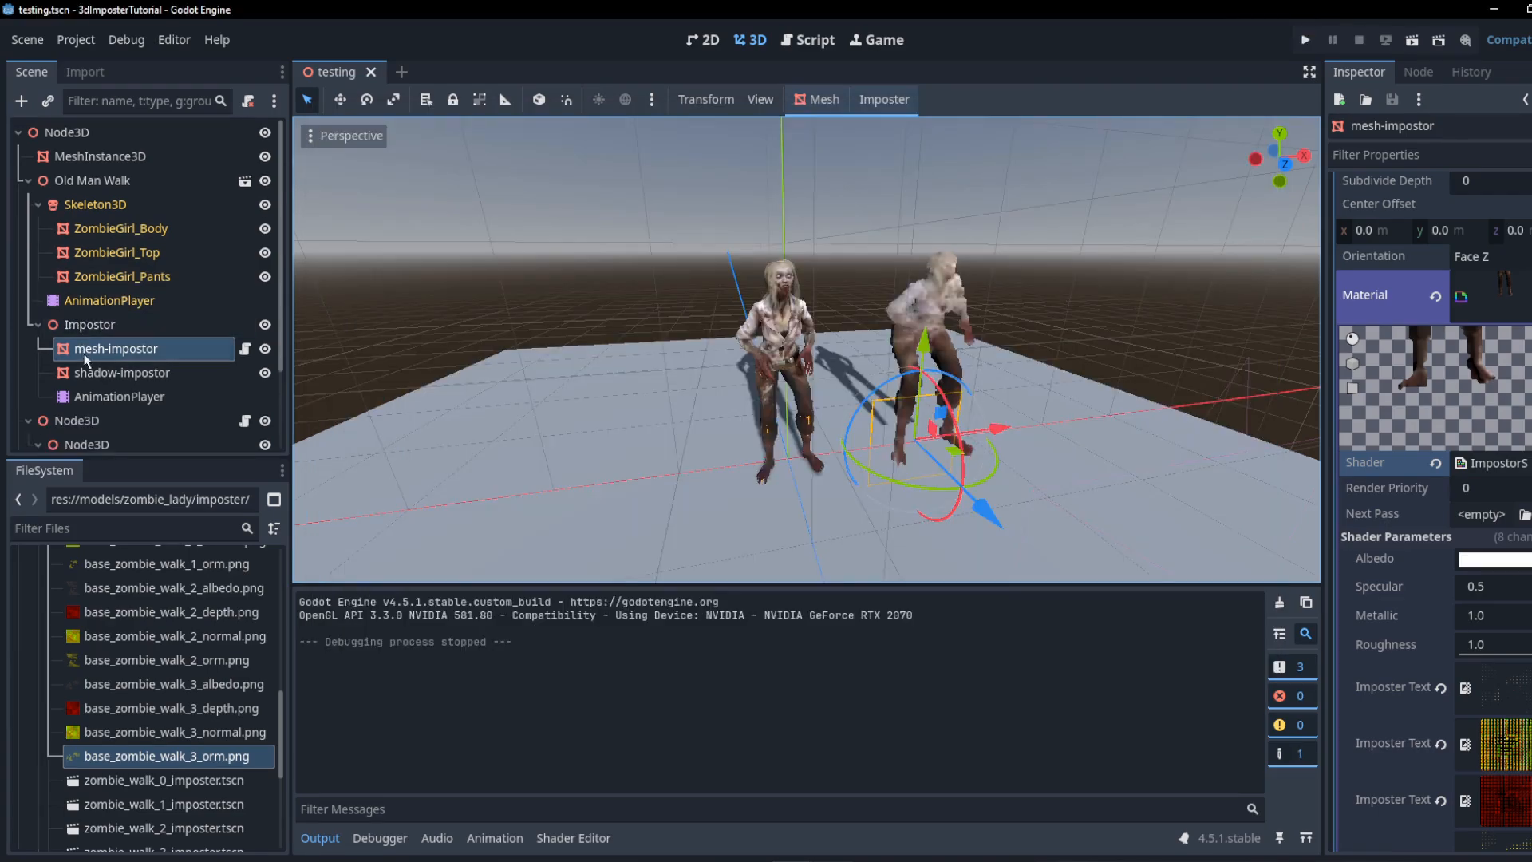
- Open mesh-impostor's ImpostorShader code and add the filter_nearest hint to the imposterTextureAlbedo uniform
click(1506, 463)
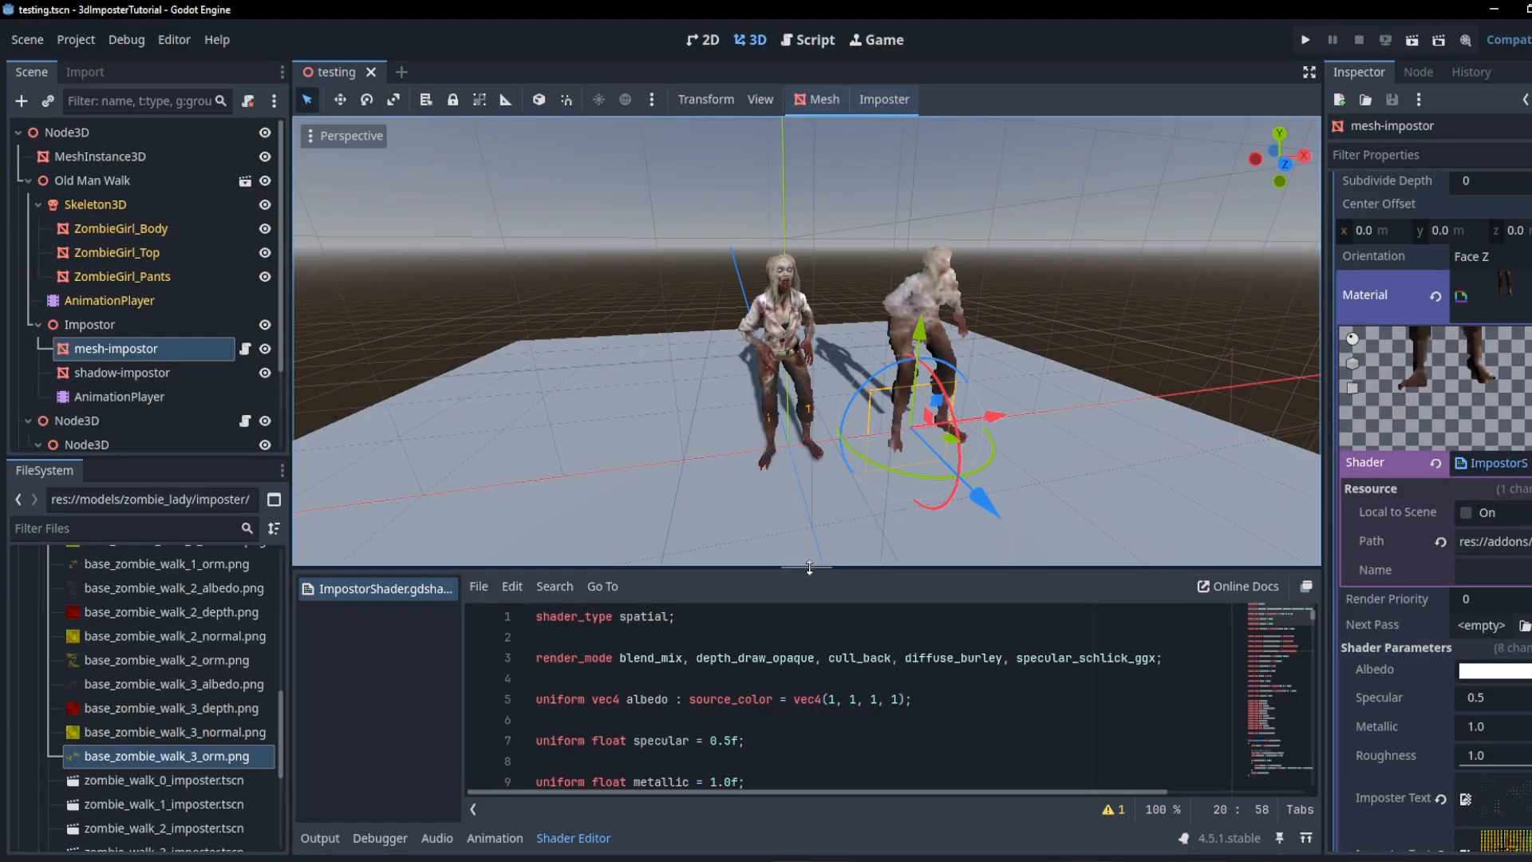
drag(809, 568, 803, 439)
scroll(890, 658, down, 4)
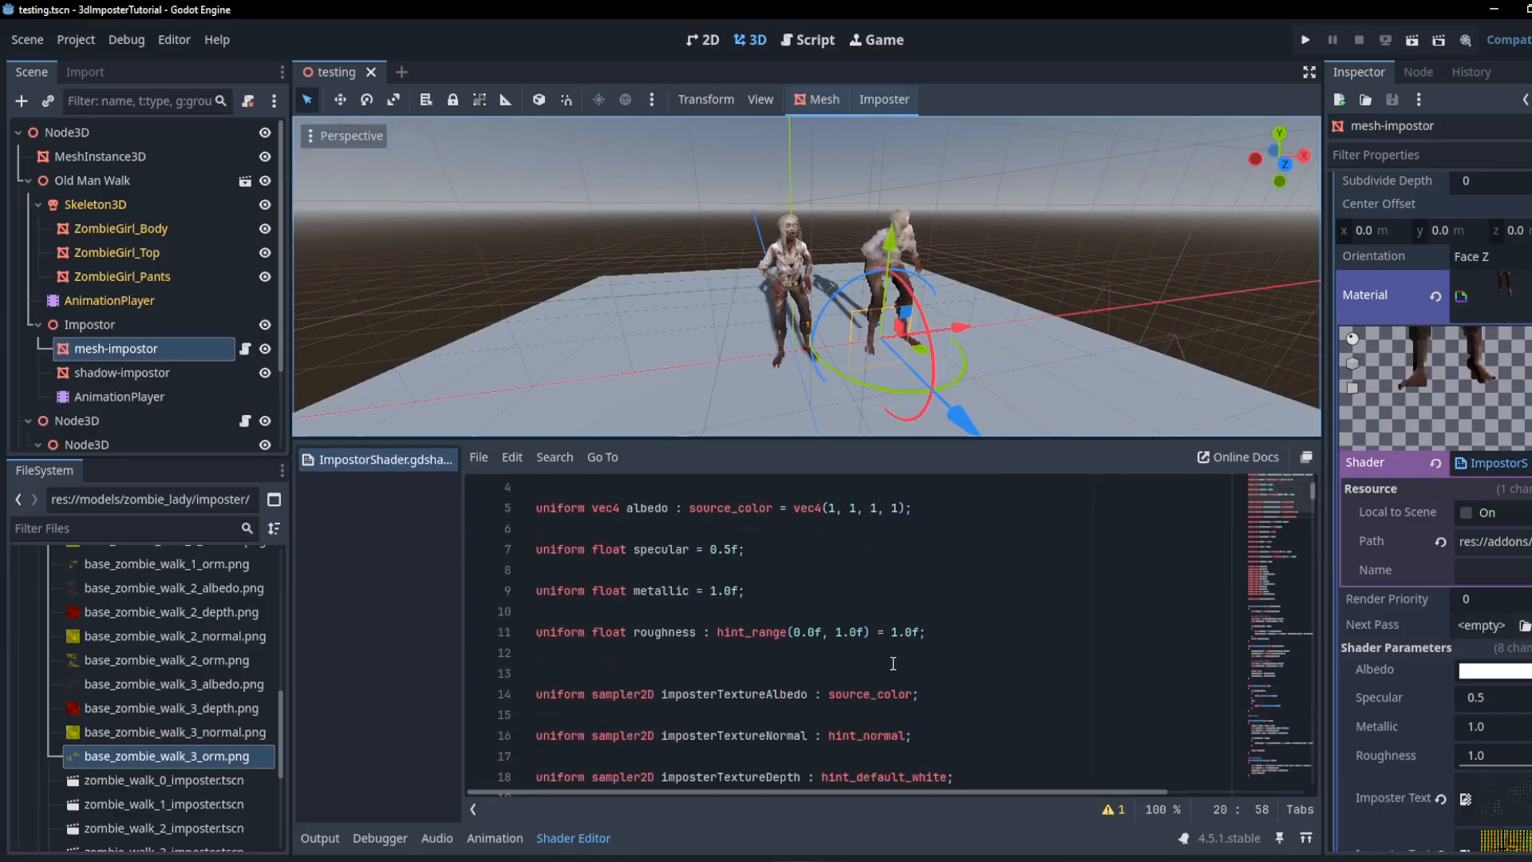
scroll(848, 608, up, 1)
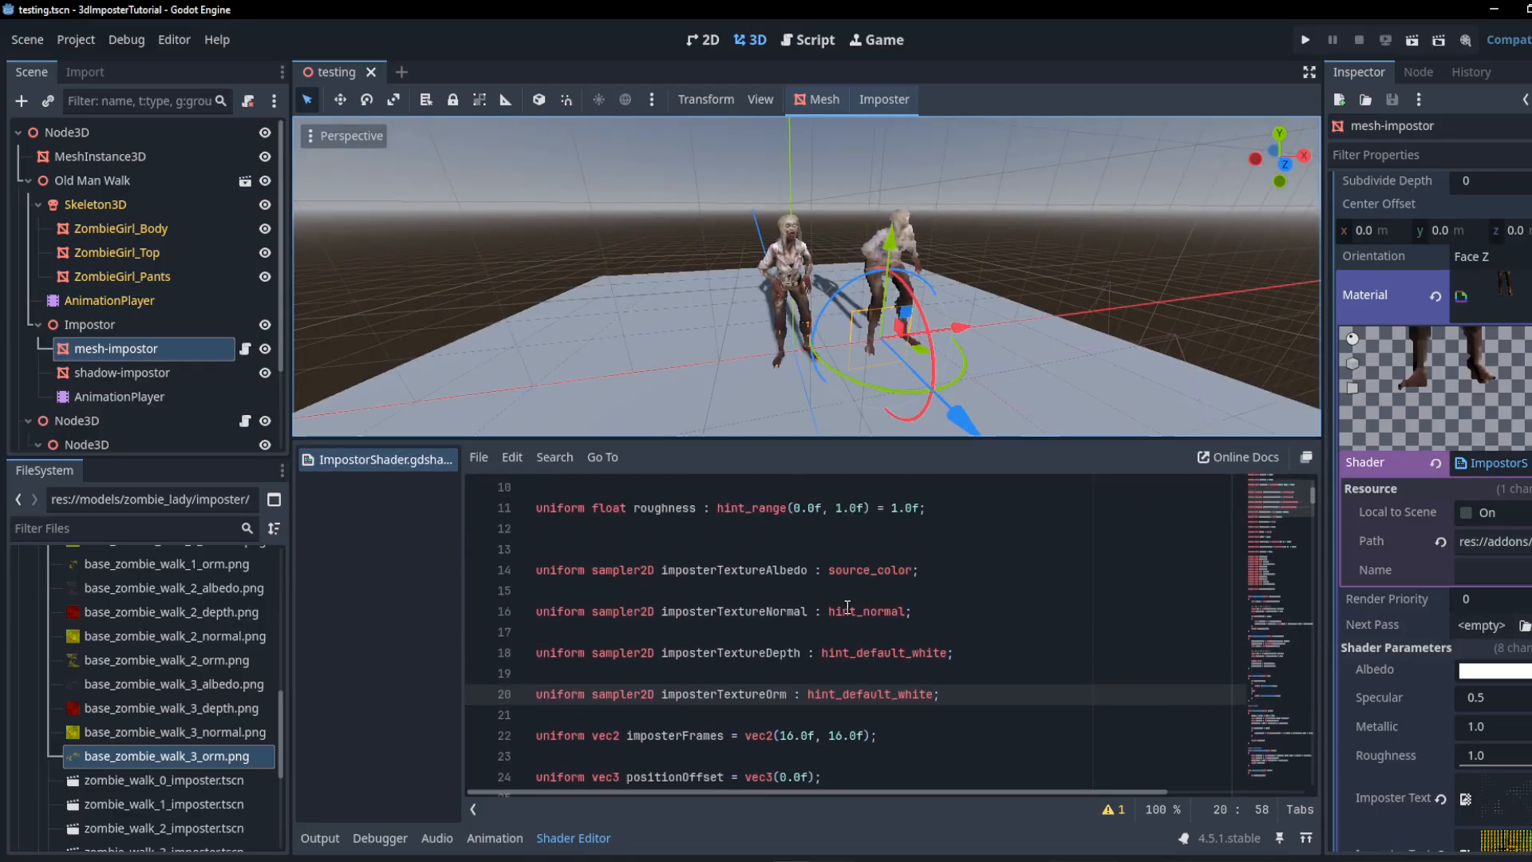
click(914, 569)
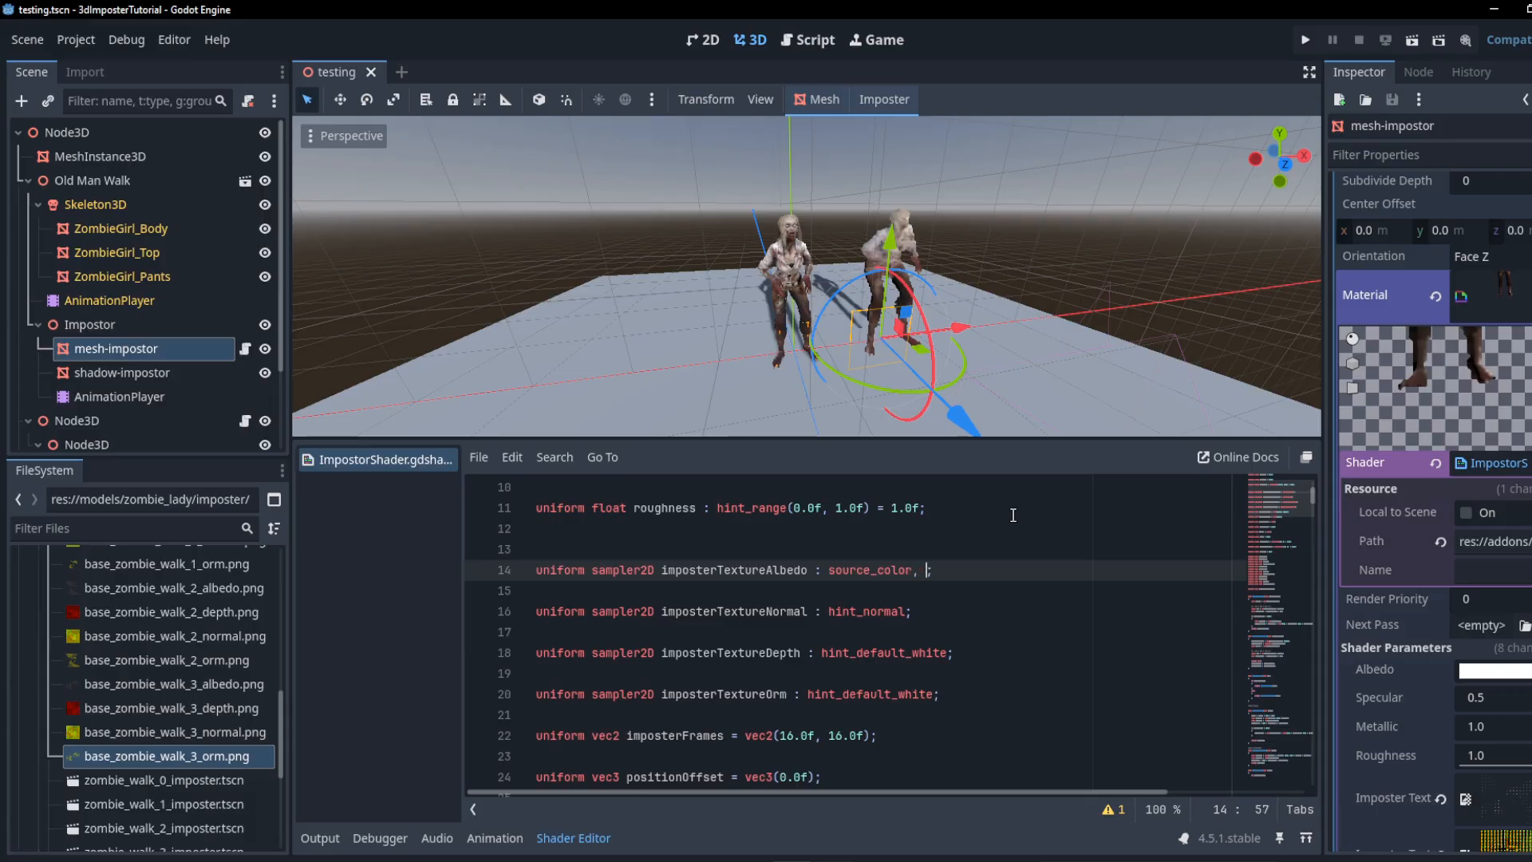
text(, filter_nea)
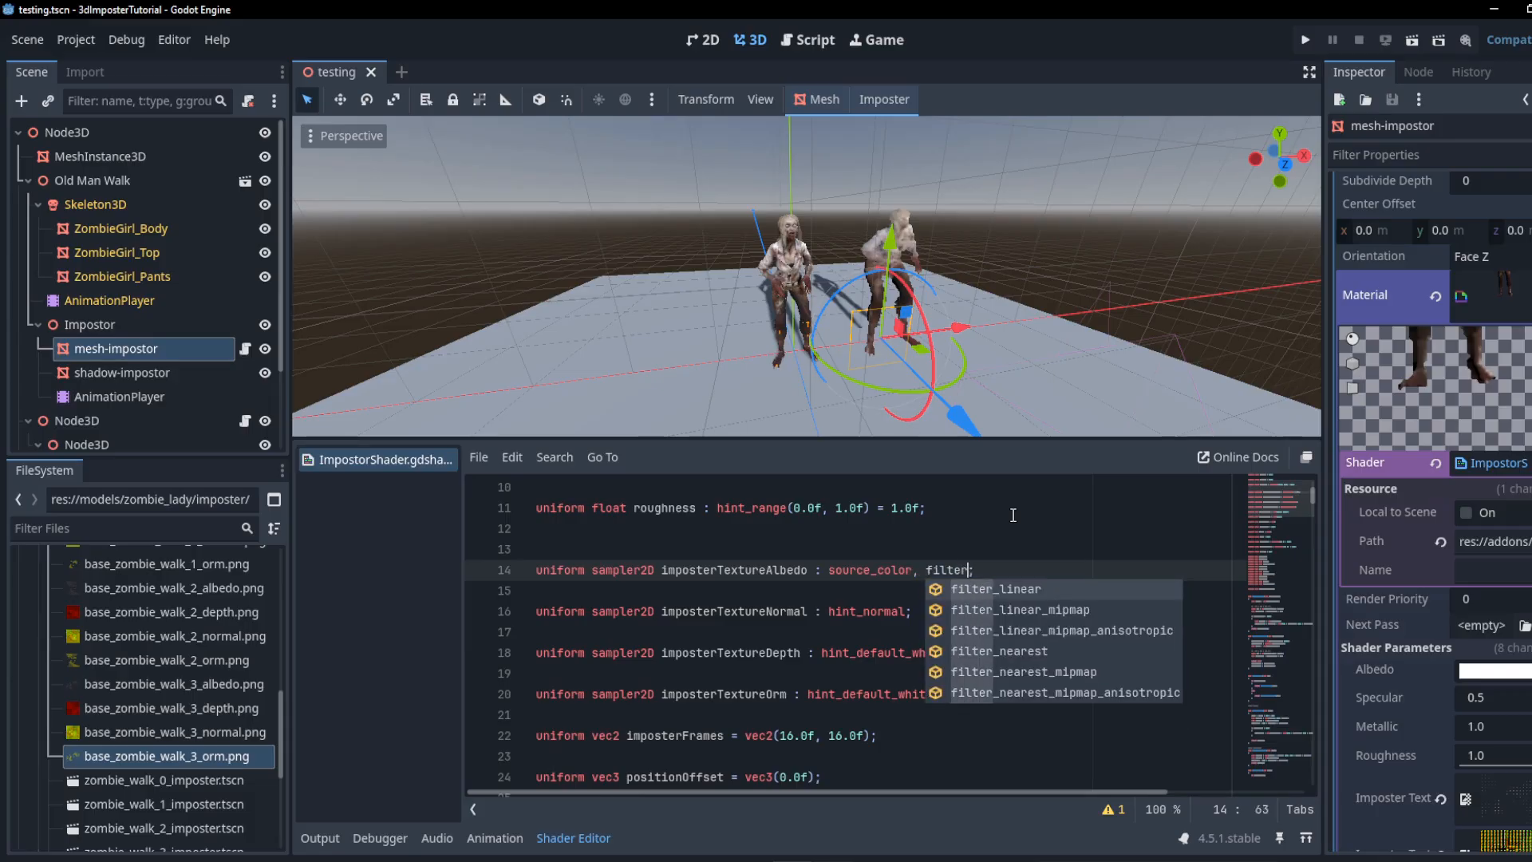
text(res)
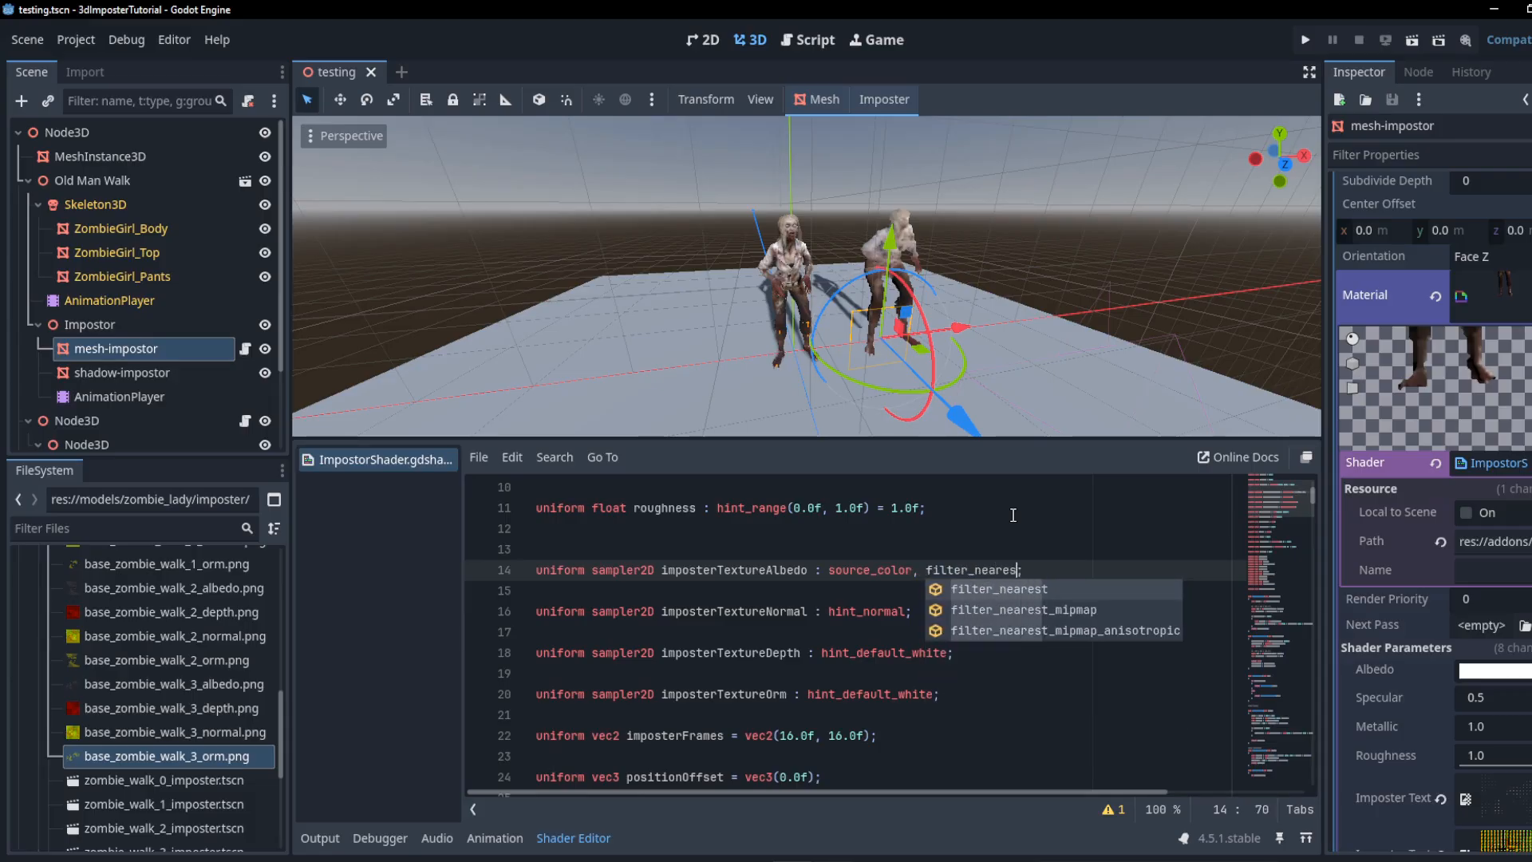
key(Return)
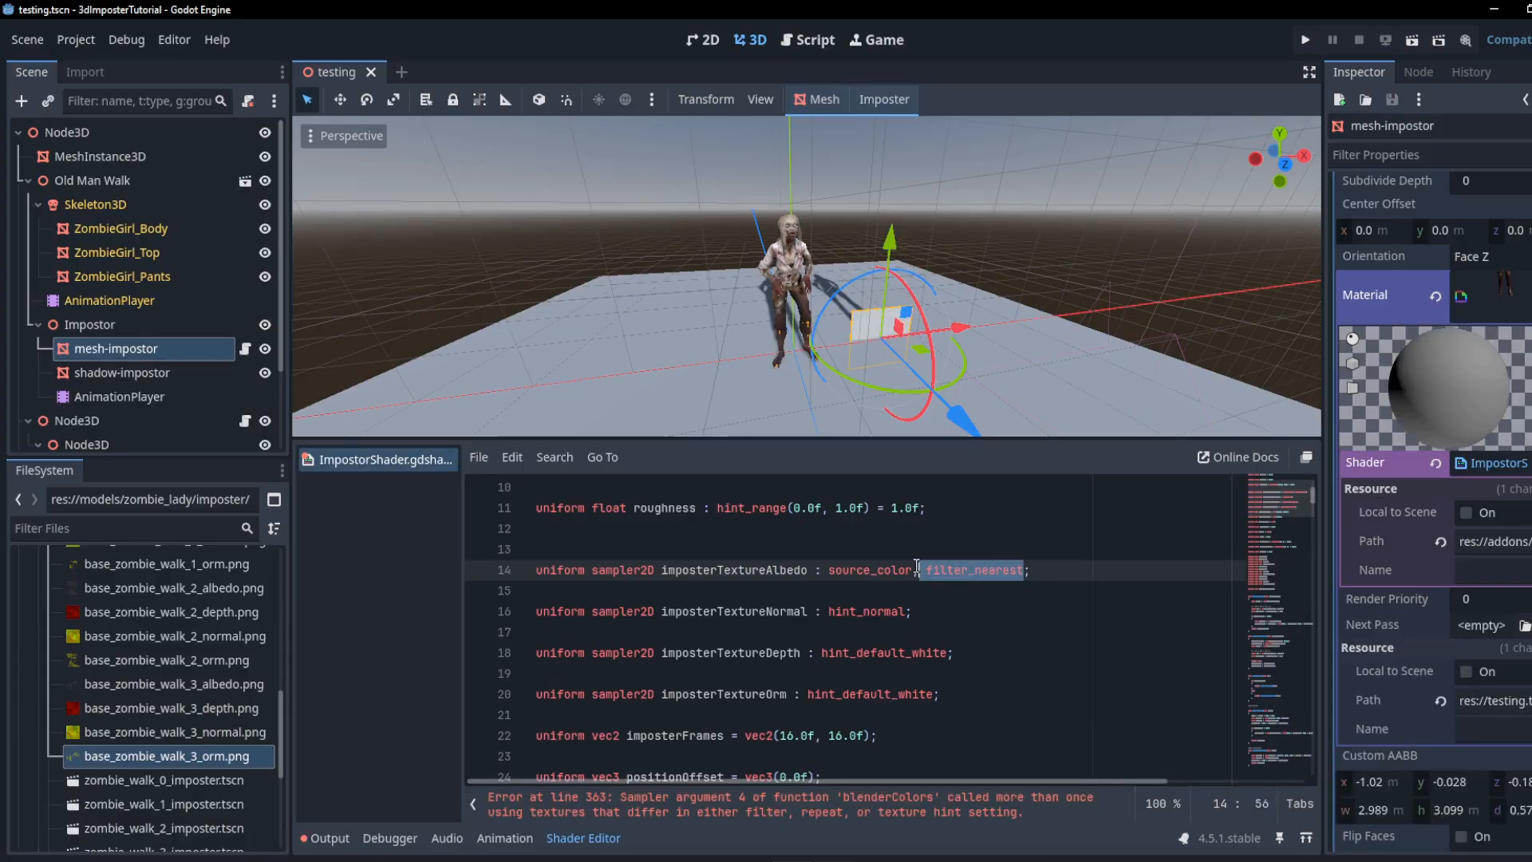
- Add the filter_nearest hint to the imposterTextureNormal, imposterTextureDepth and imposterTextureOrm uniforms
click(906, 609)
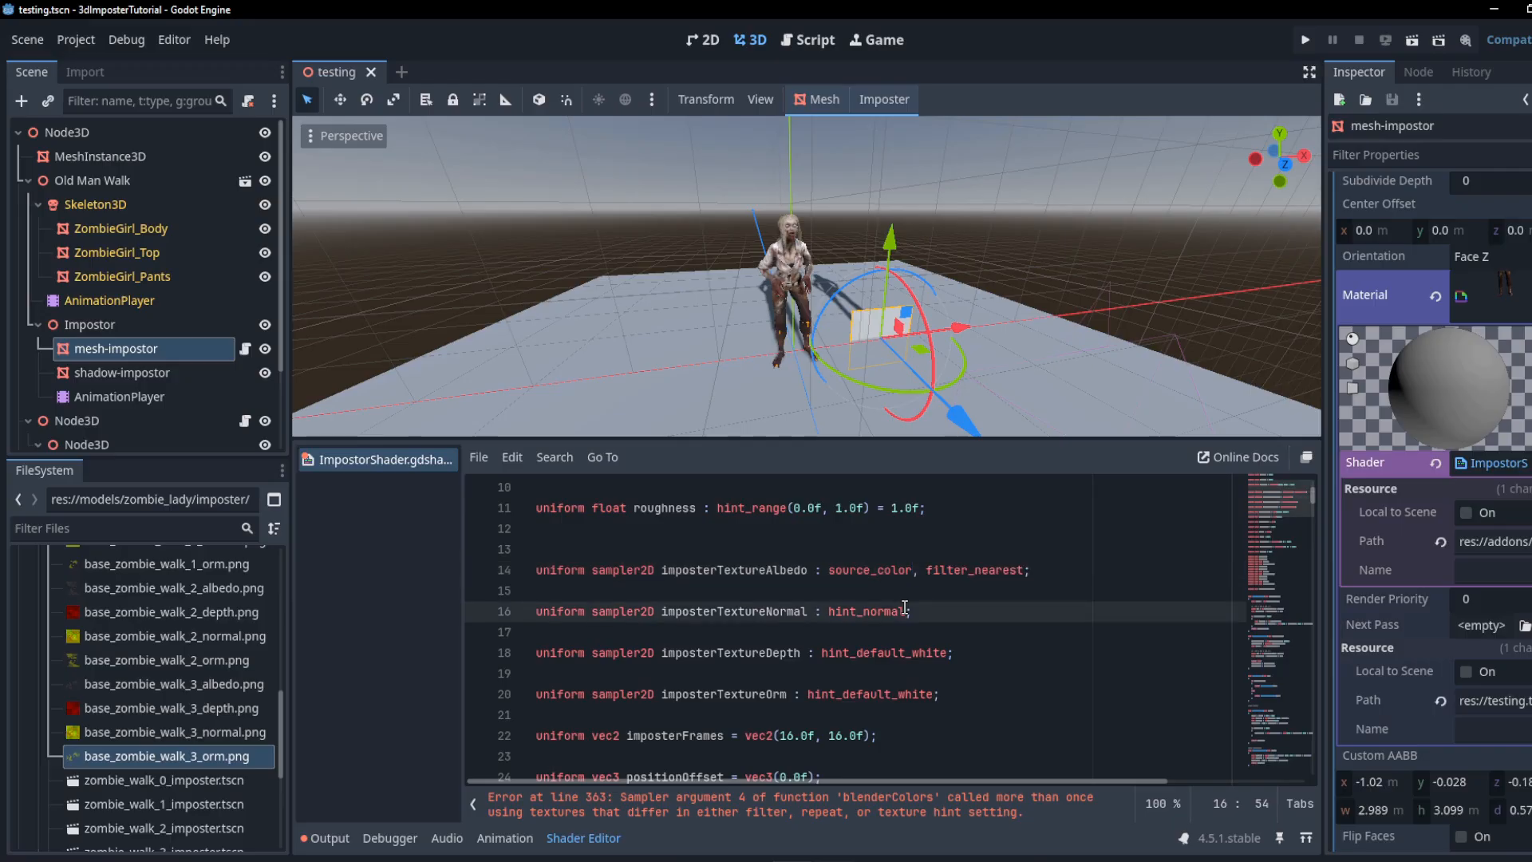
click(950, 652)
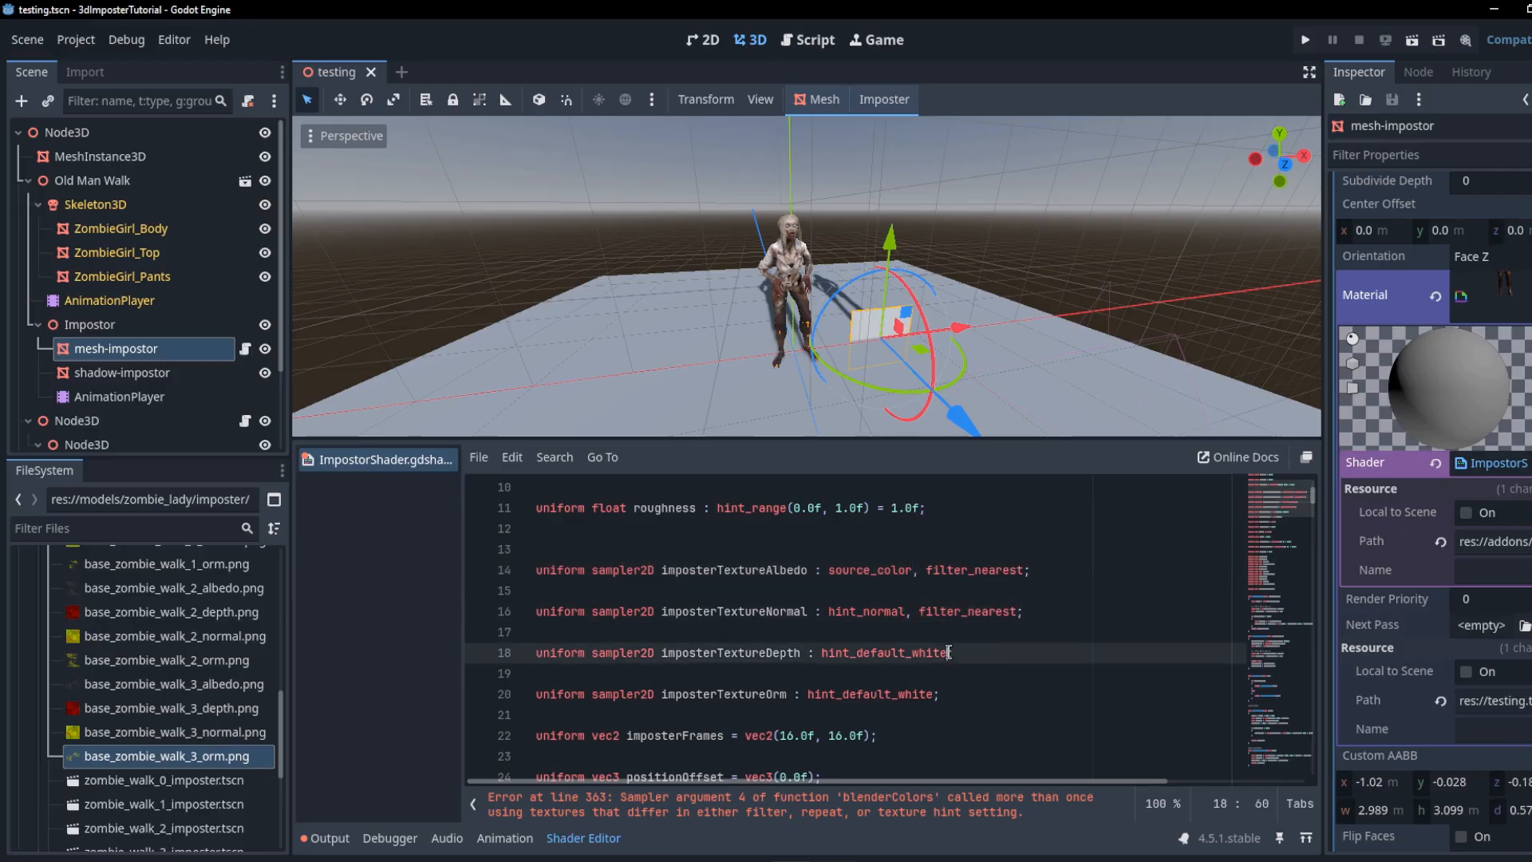
click(933, 696)
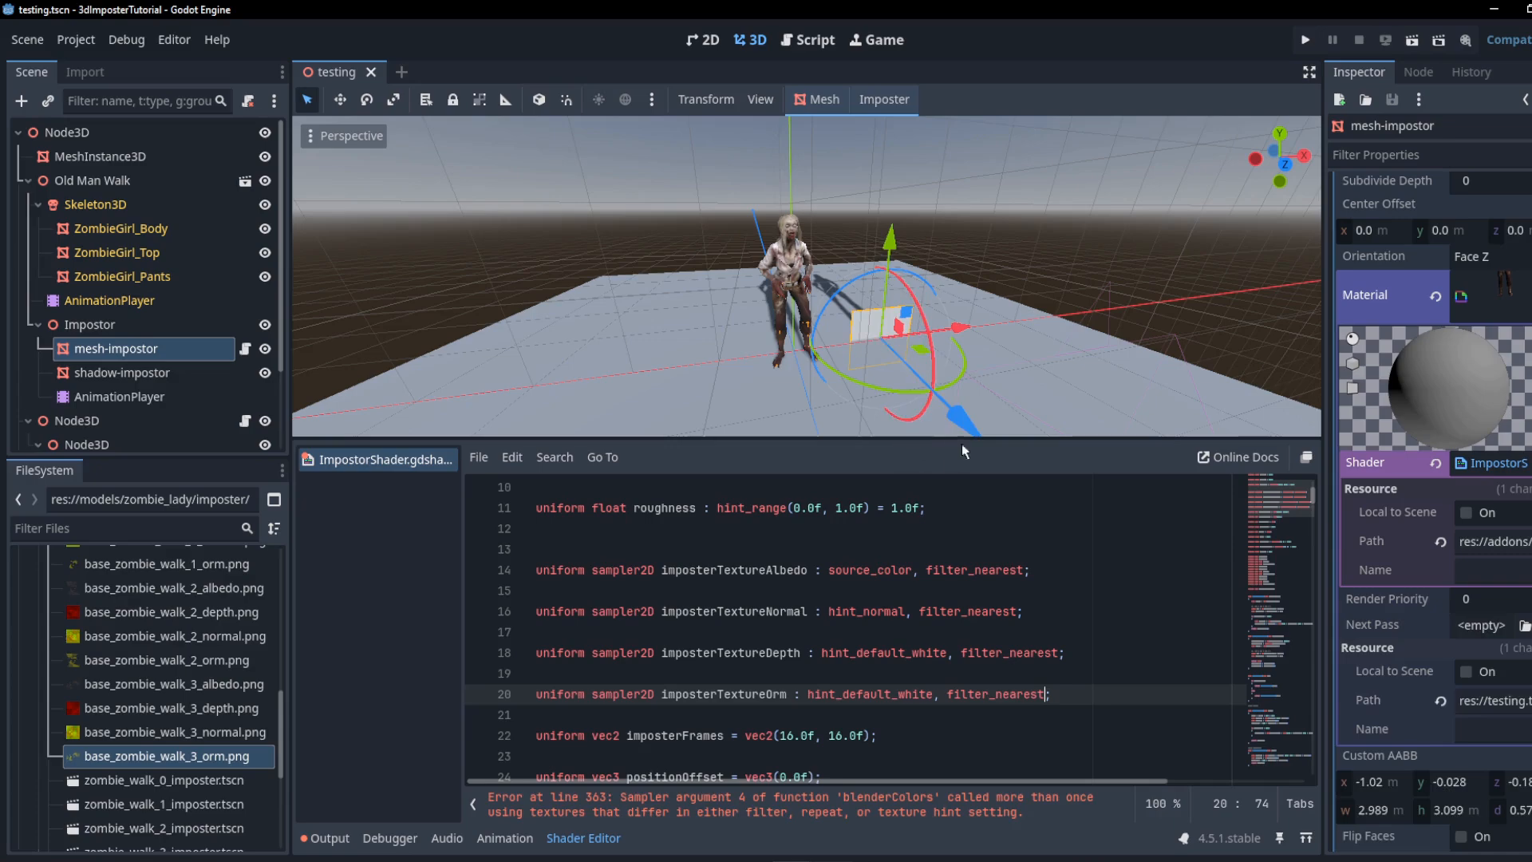
- Inspect the nearest-filtered imposter up close in the 3D view and run the project again
scroll(918, 261, up, 5)
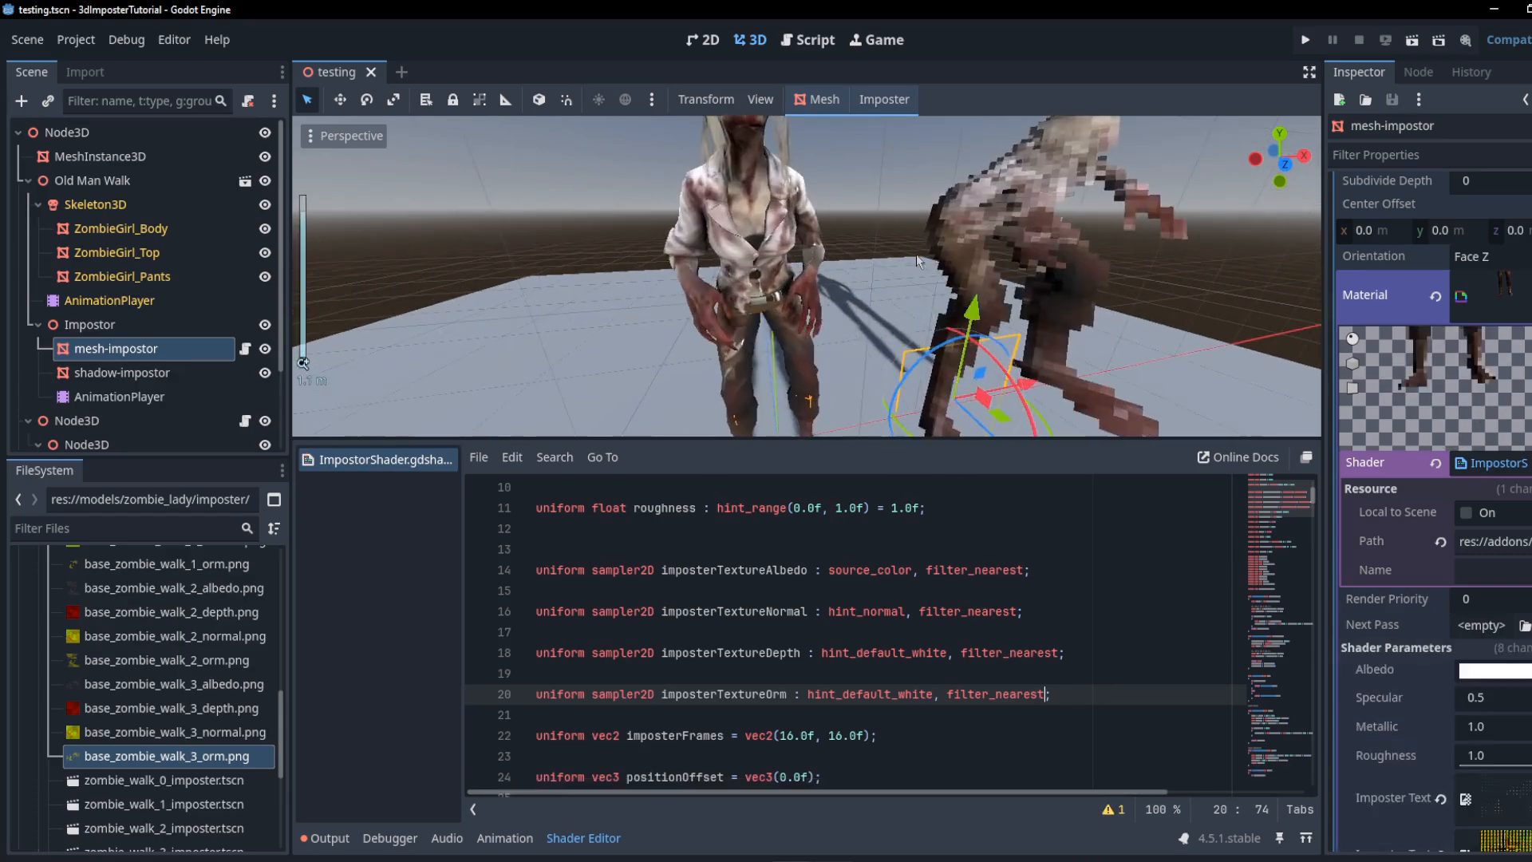
scroll(918, 262, down, 2)
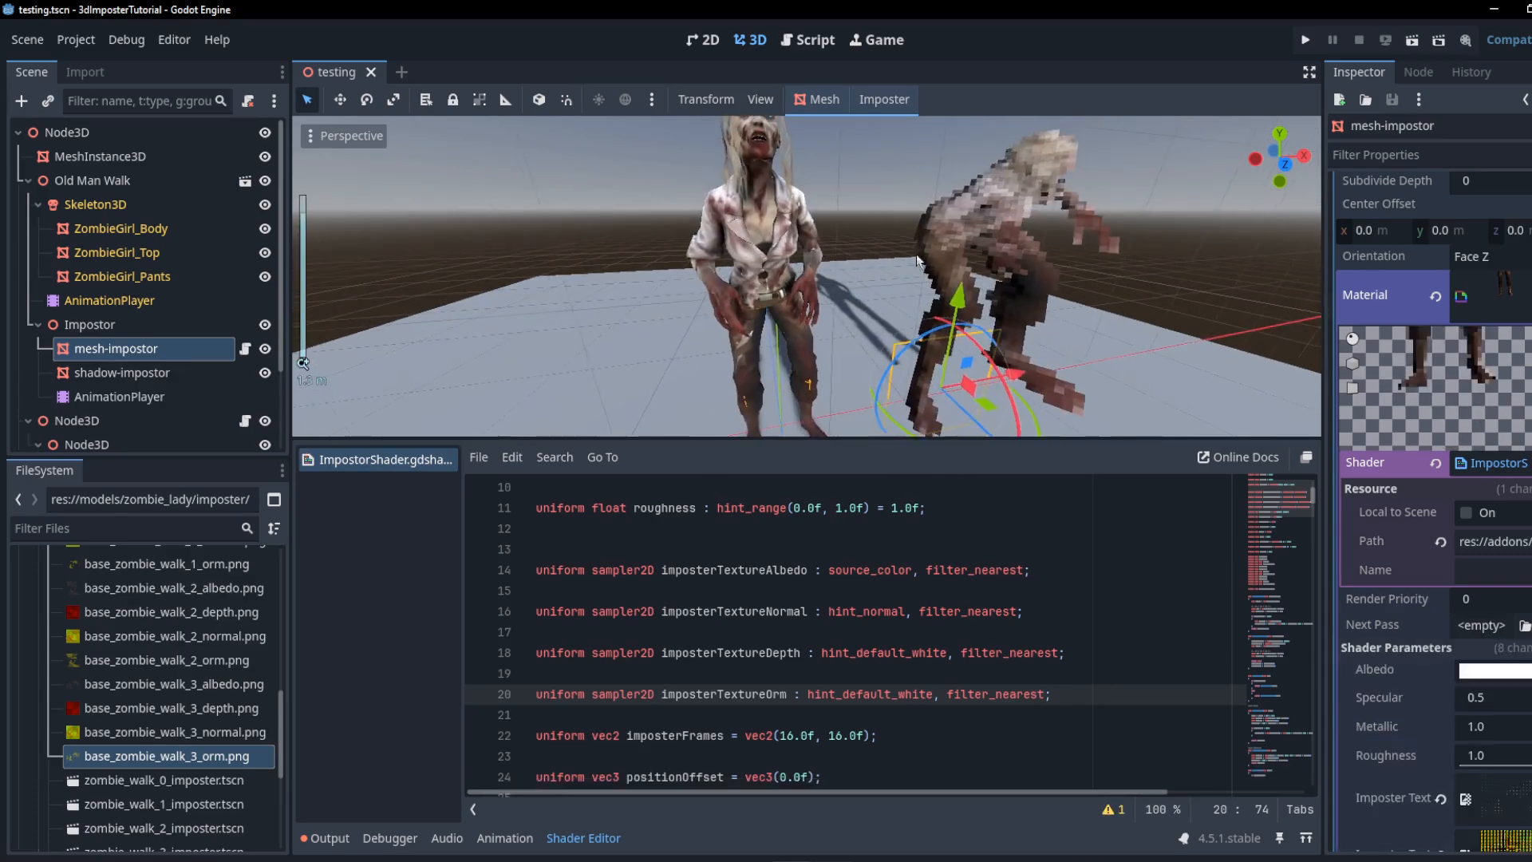
click(1306, 41)
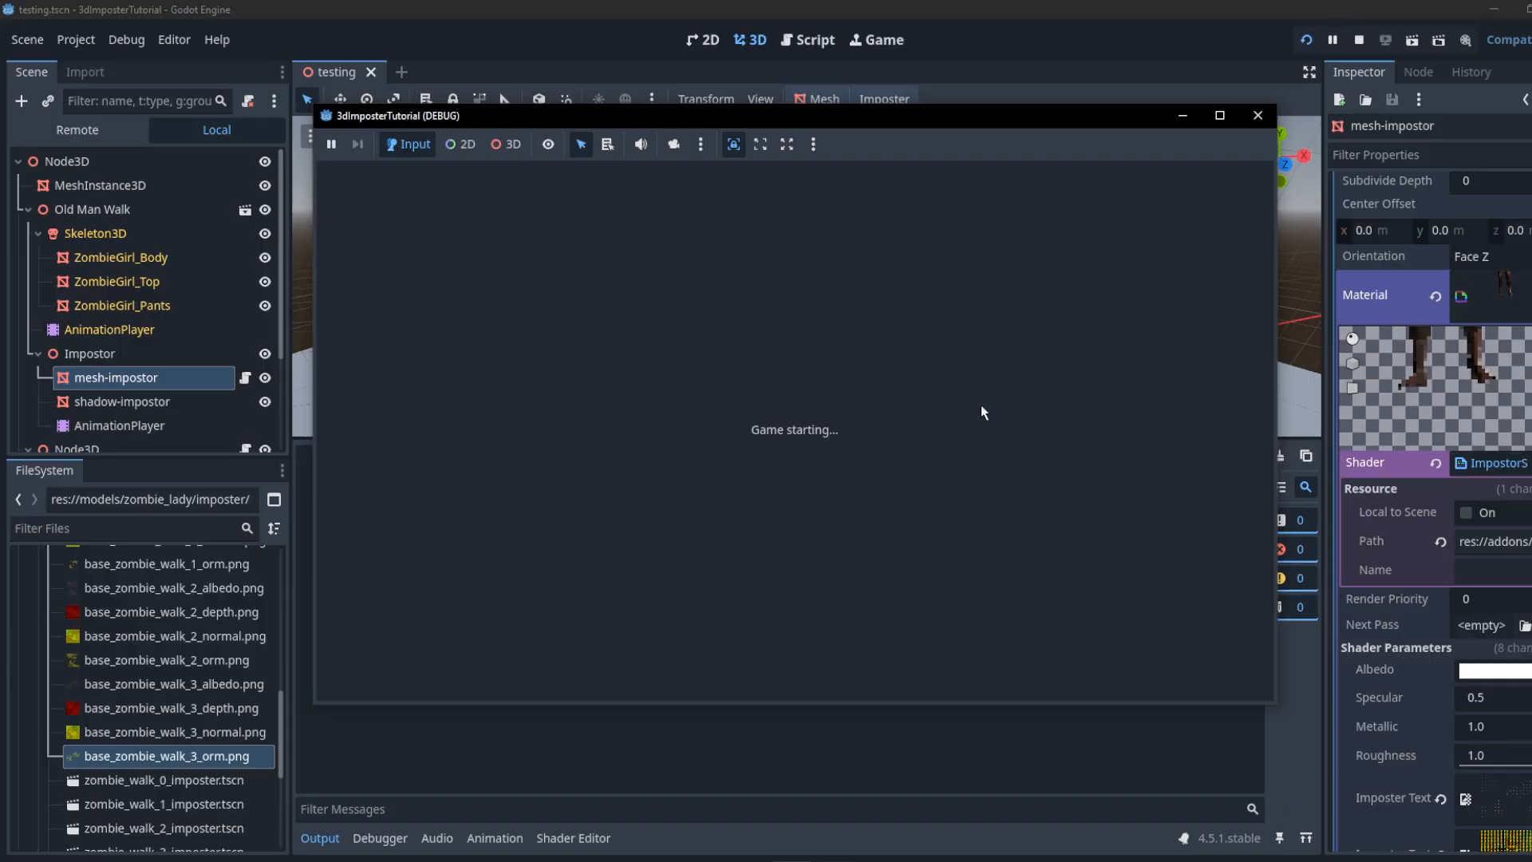